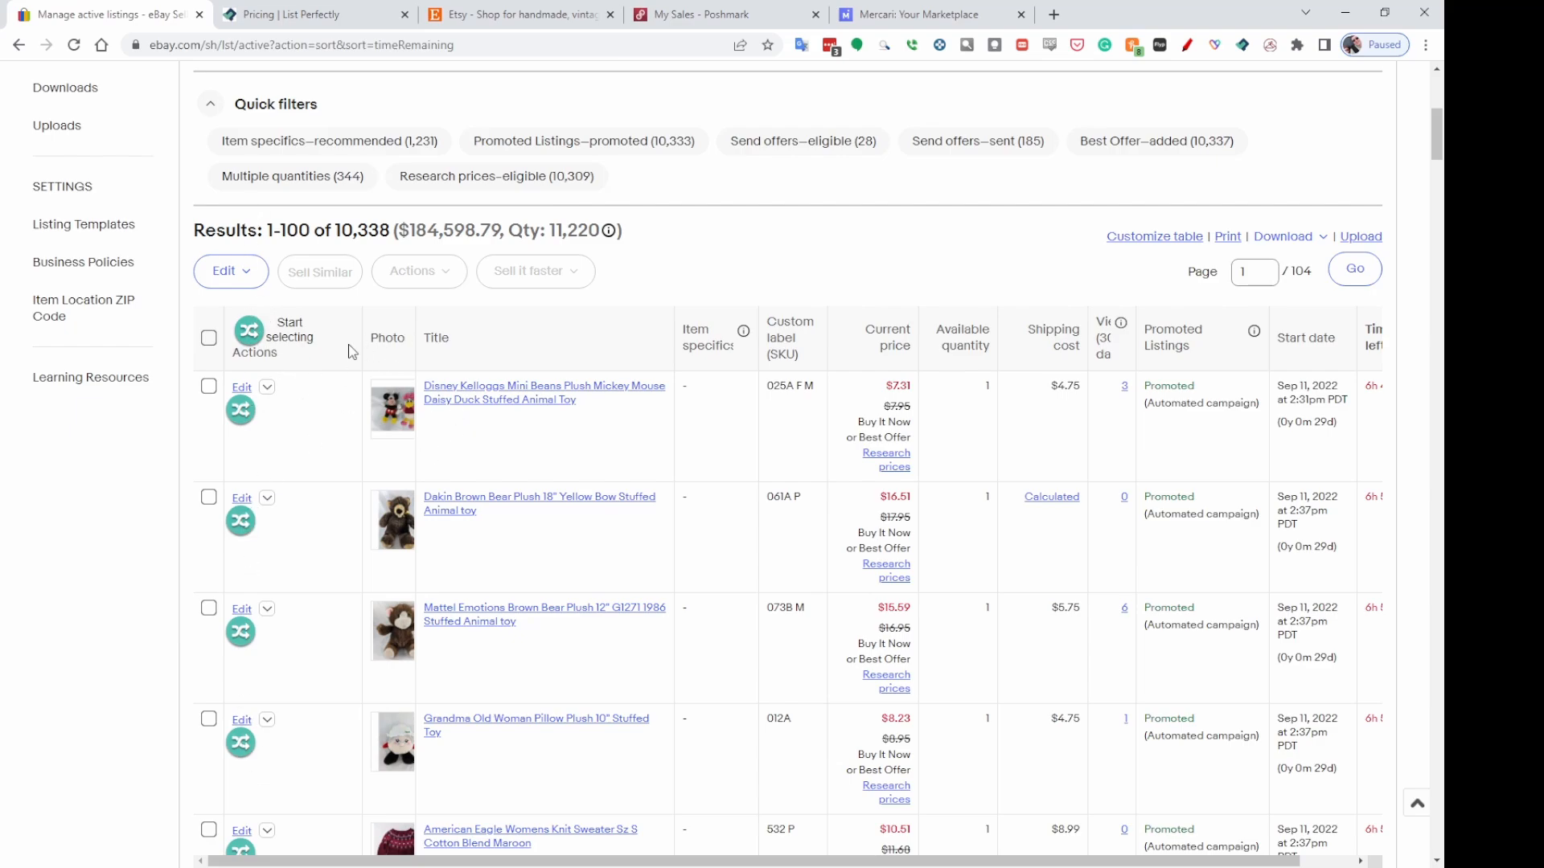
# Turn on the listing selection mode and browse down through the active eBay listings.
pyautogui.click(250, 331)
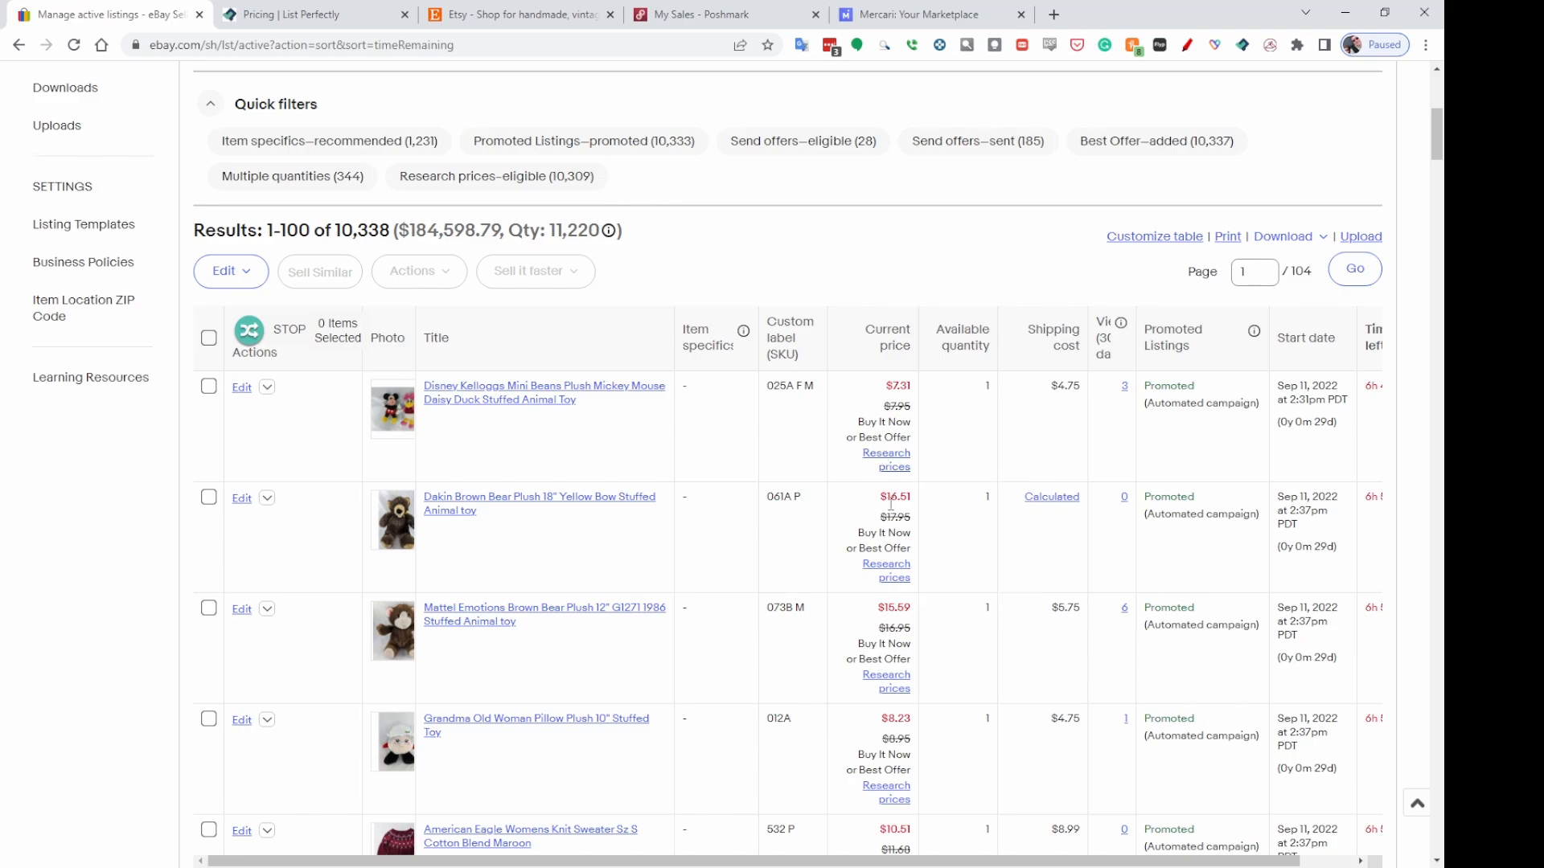
pyautogui.scroll(-3, 904, 439)
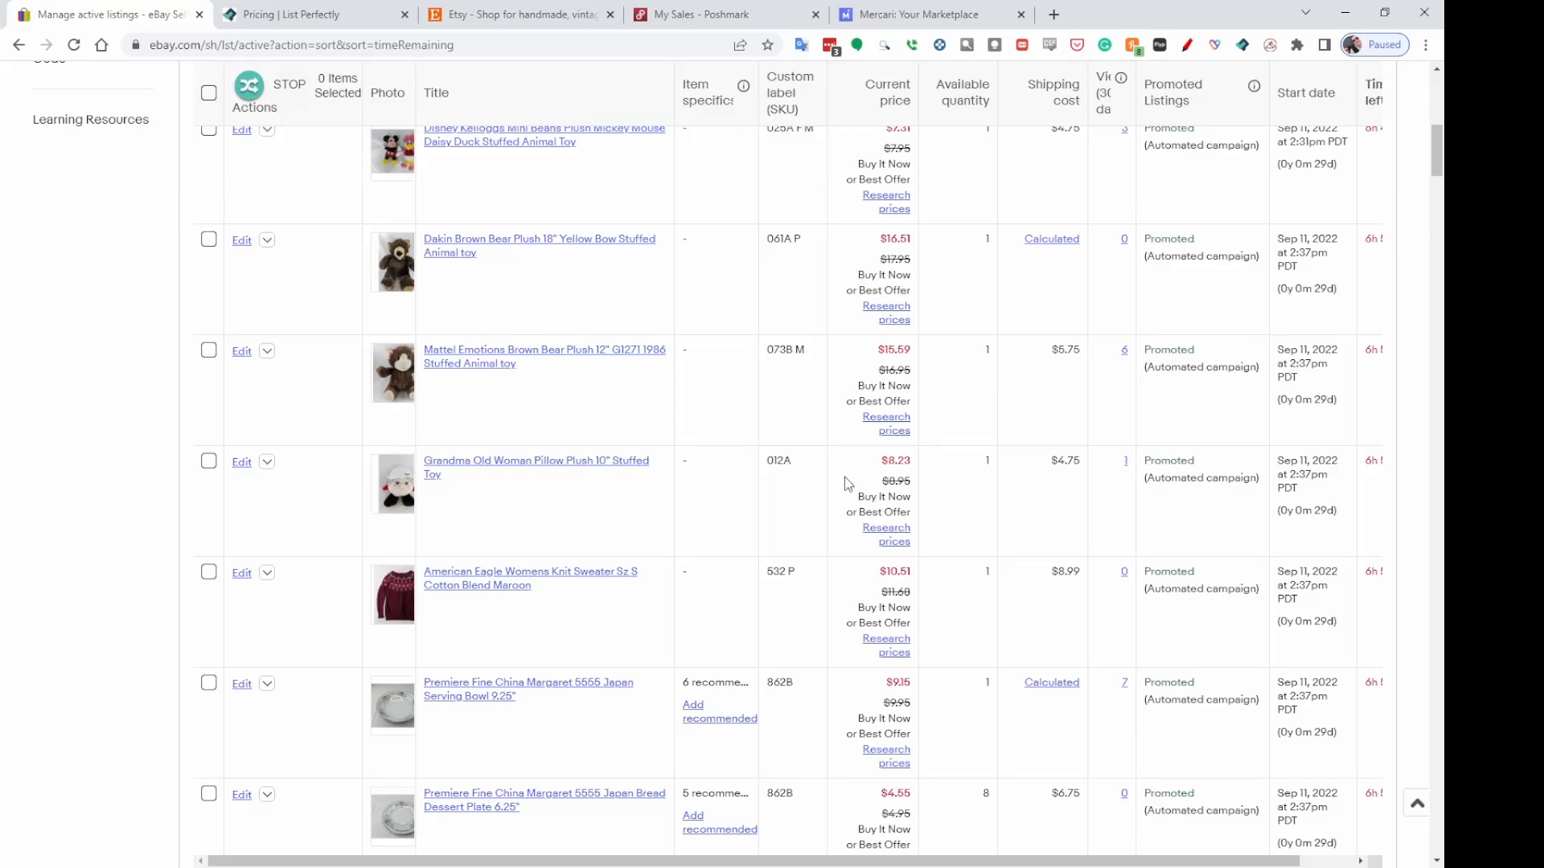
pyautogui.scroll(-3, 708, 514)
pyautogui.scroll(-1, 723, 523)
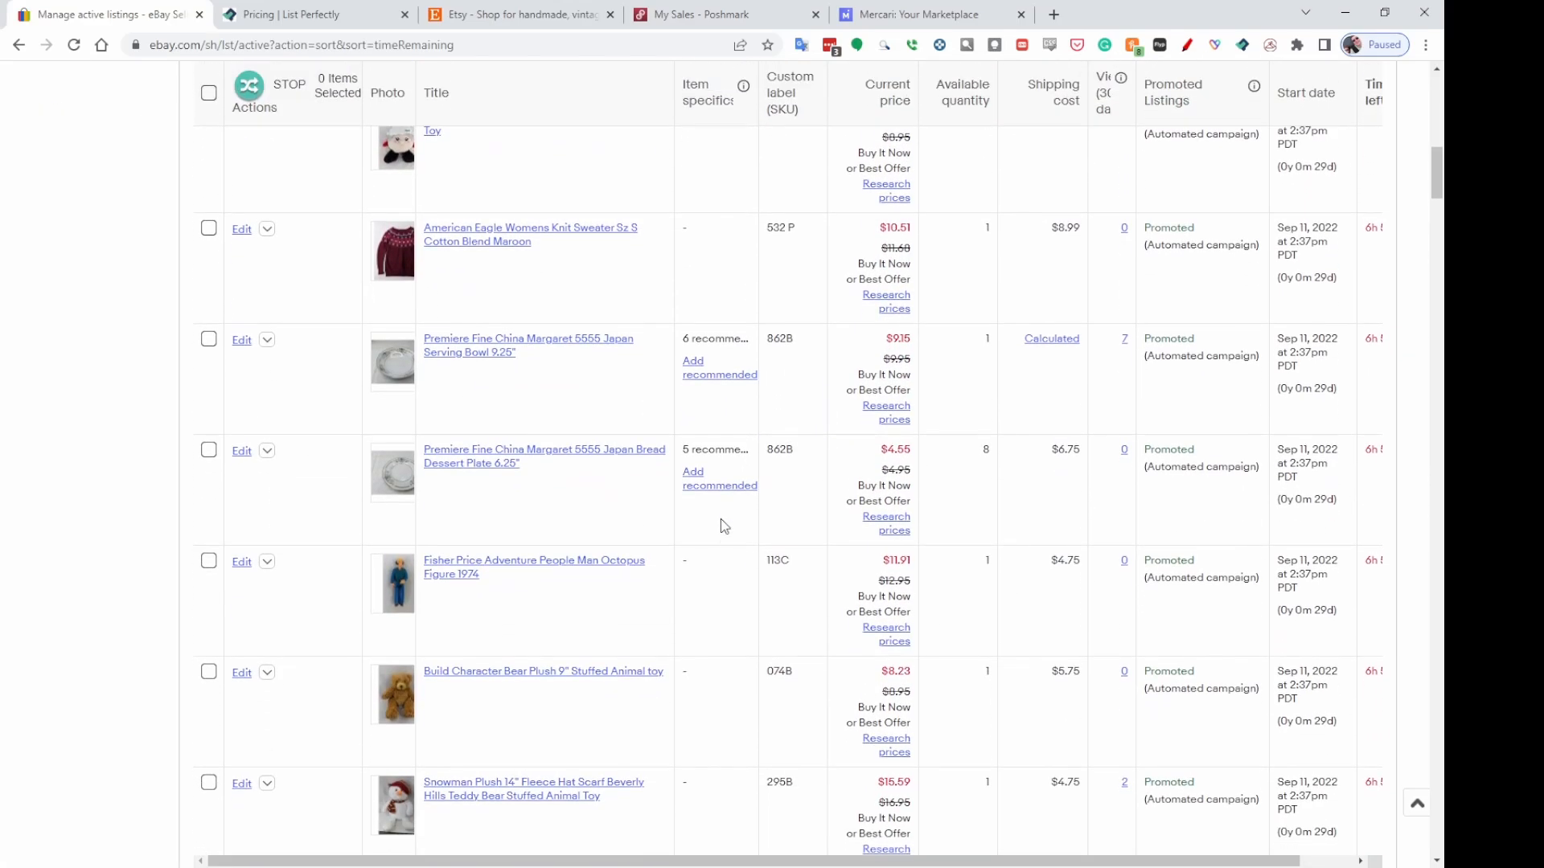
pyautogui.scroll(2, 793, 624)
pyautogui.scroll(2, 871, 573)
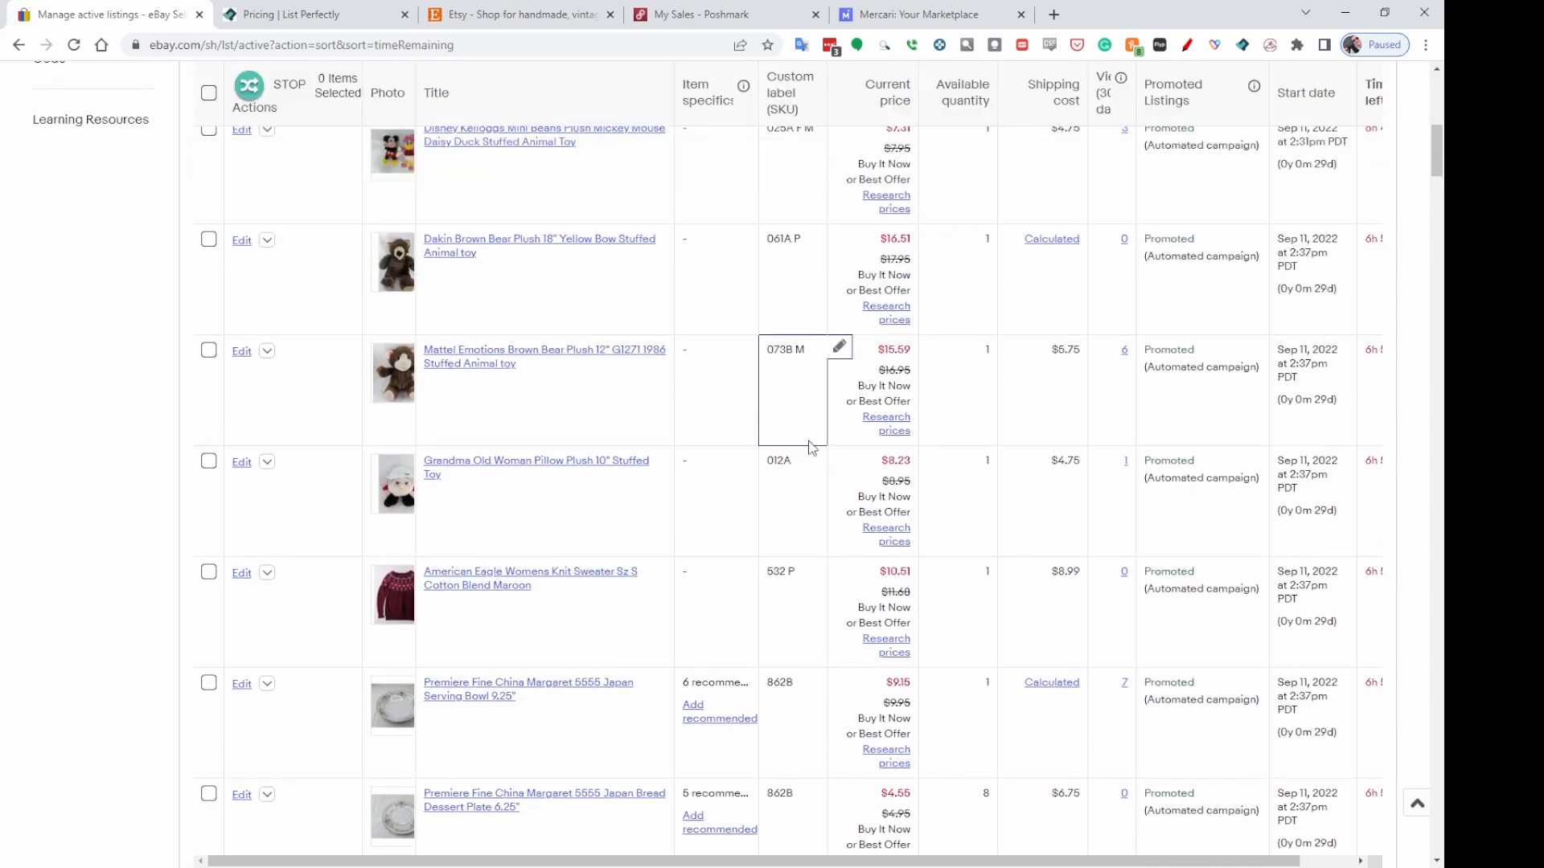
pyautogui.scroll(1, 842, 190)
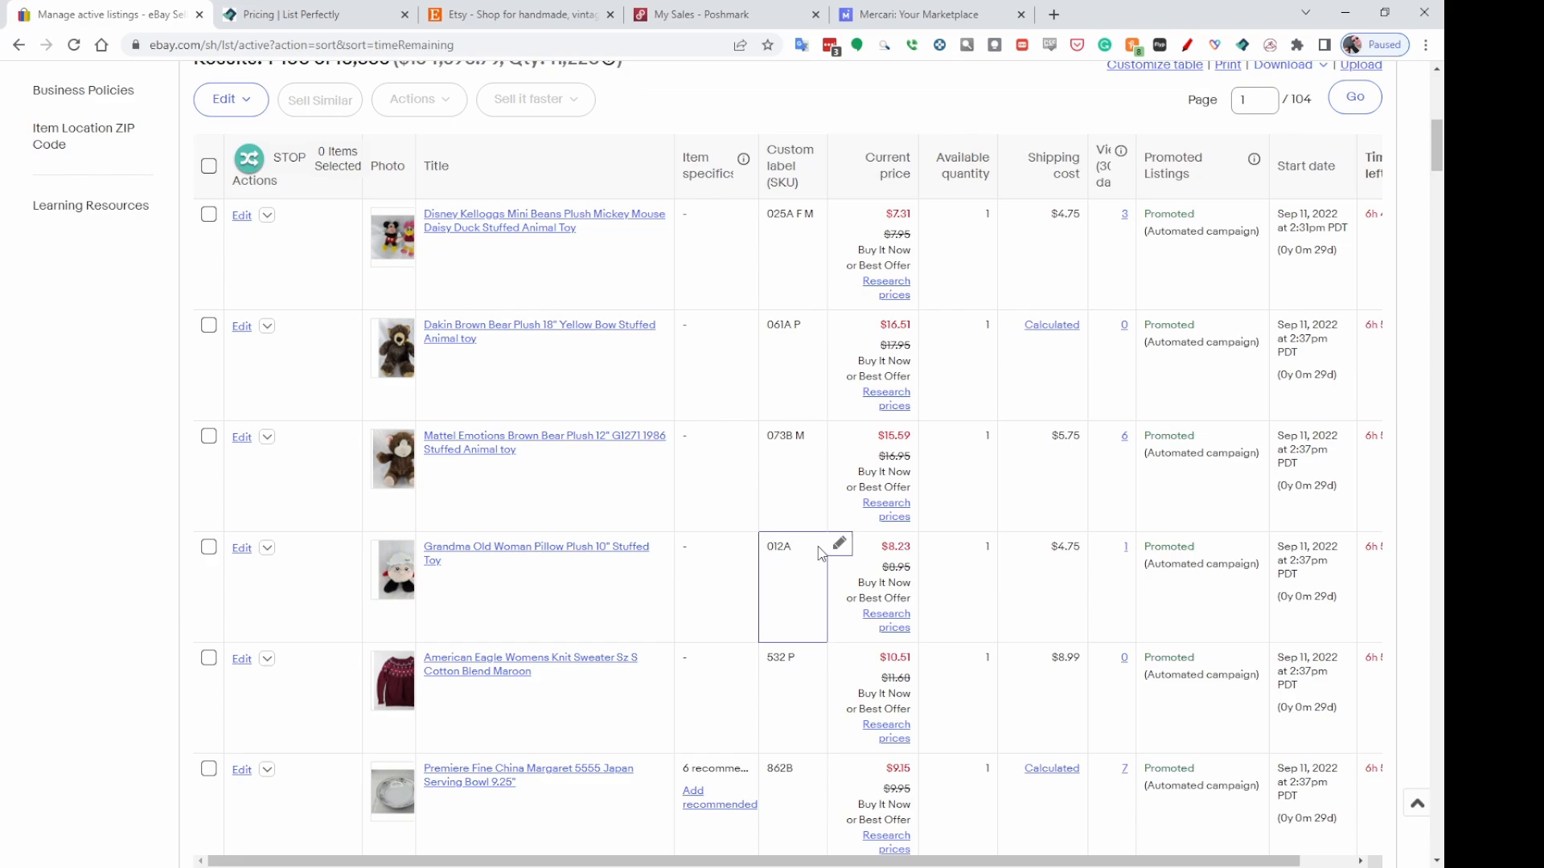
pyautogui.scroll(-2, 828, 544)
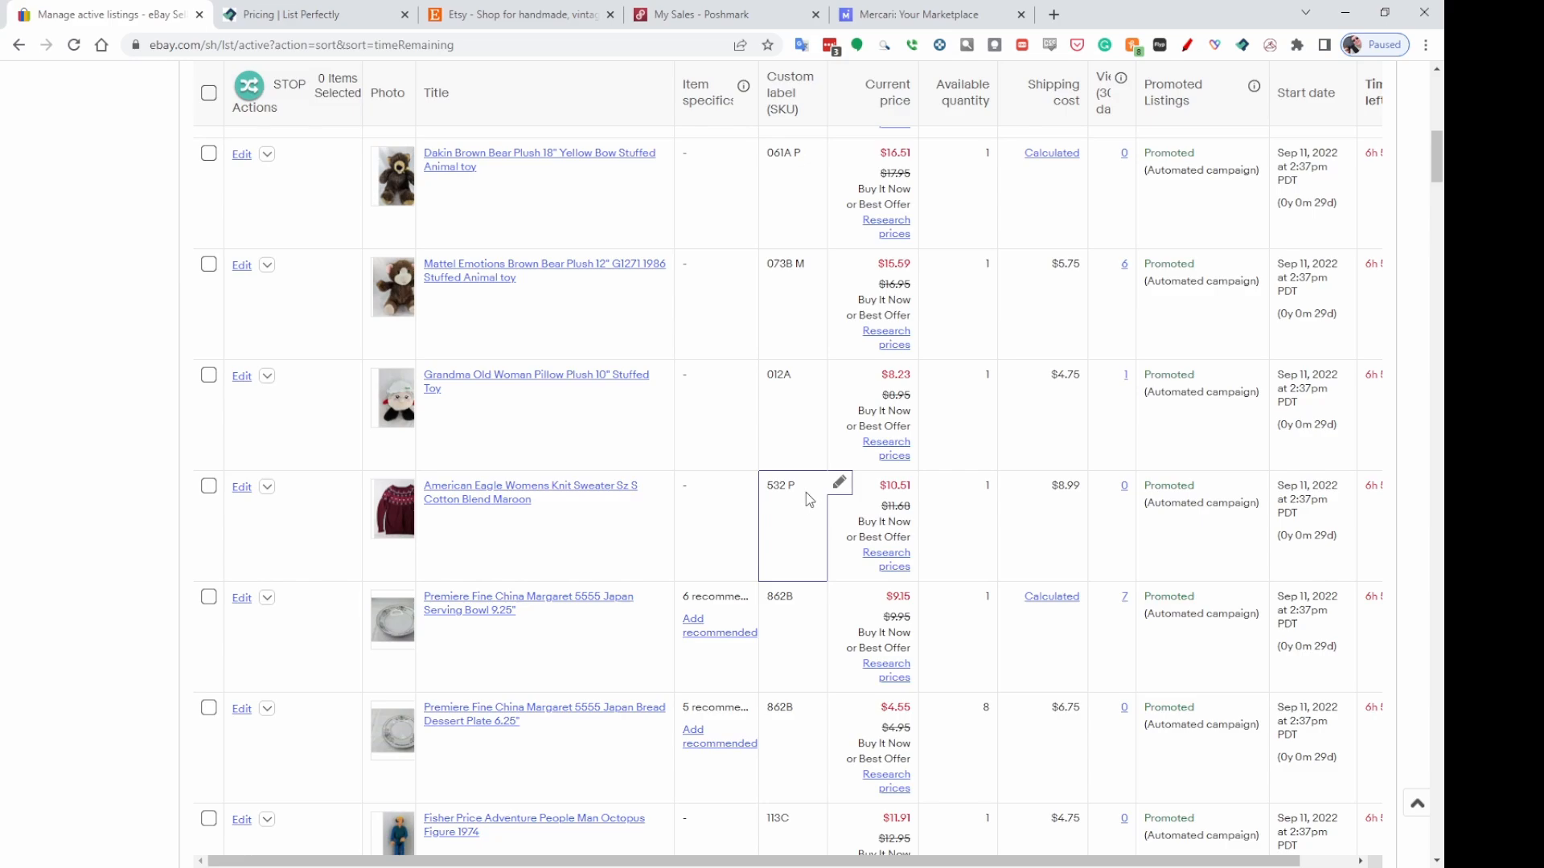
pyautogui.scroll(-3, 810, 500)
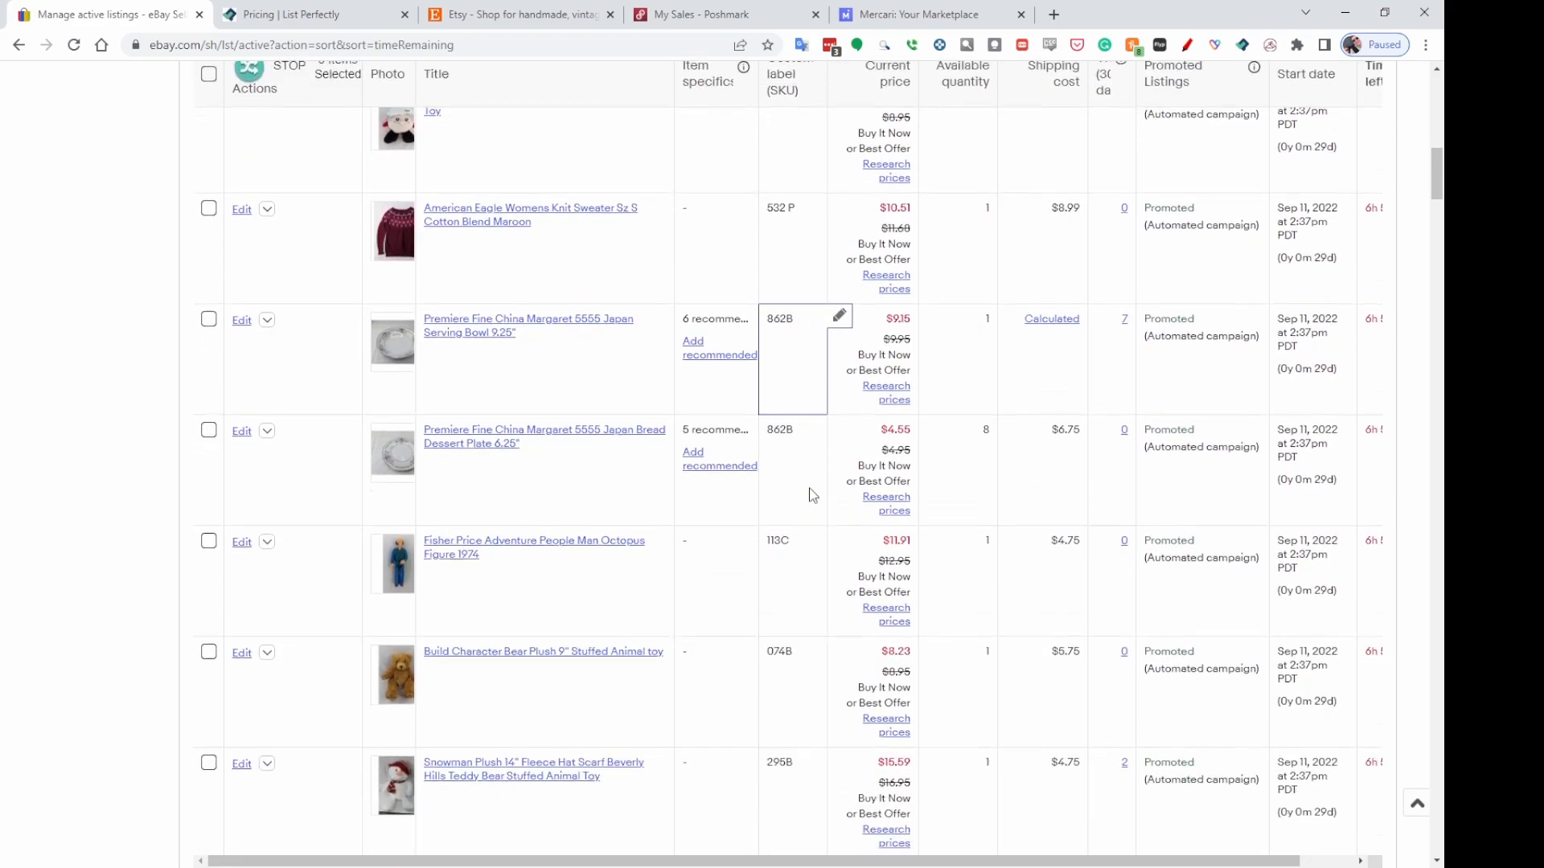
pyautogui.scroll(-1, 810, 494)
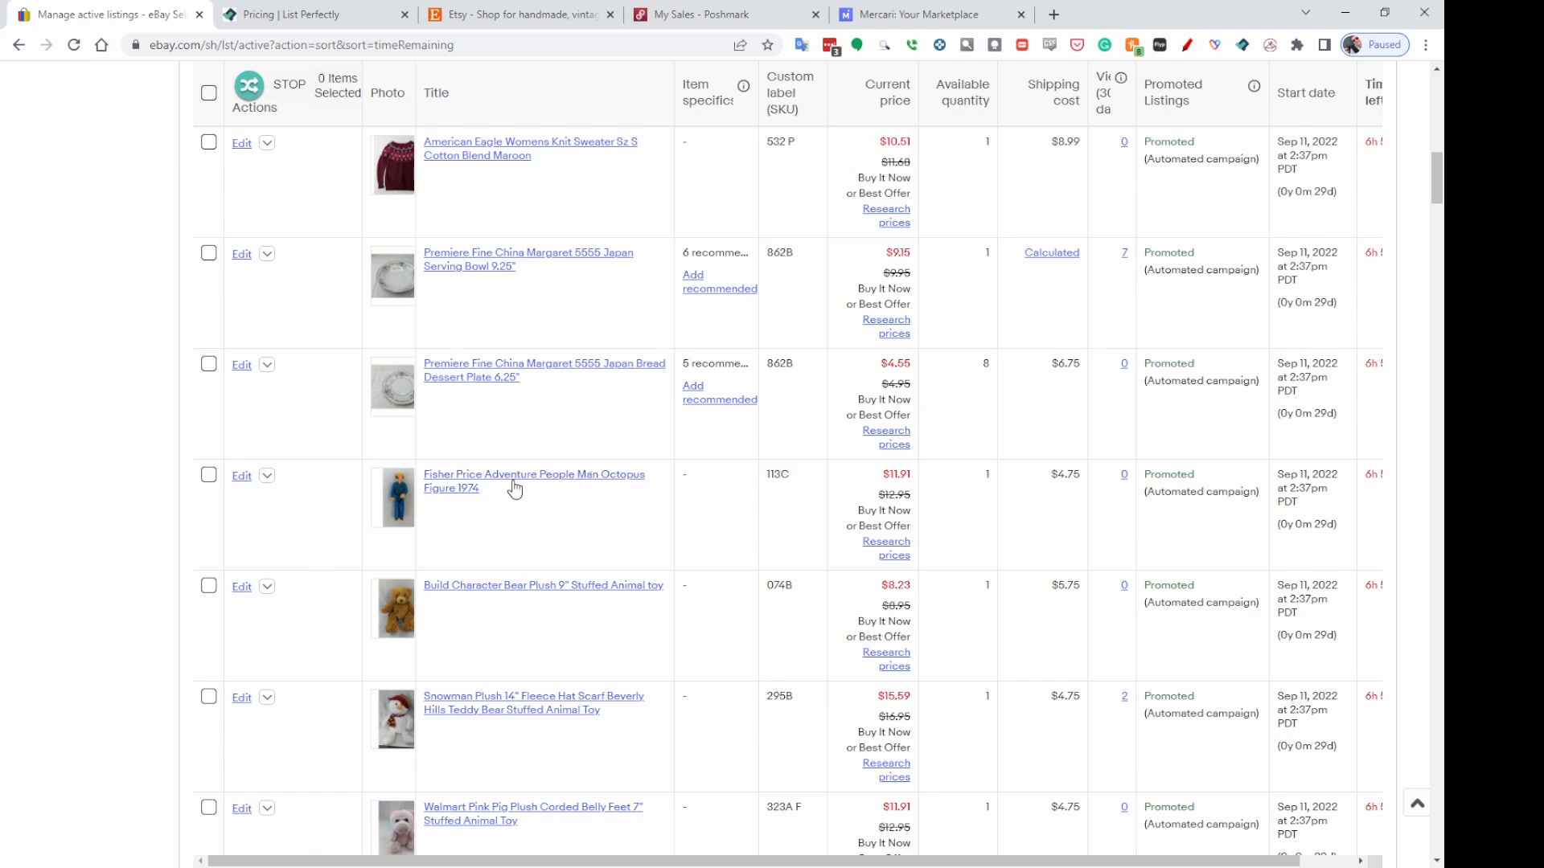
# Set the custom label of the Fisher Price Adventure People Man Octopus Figure 1974 listing to 113C E.
pyautogui.moveTo(796, 484)
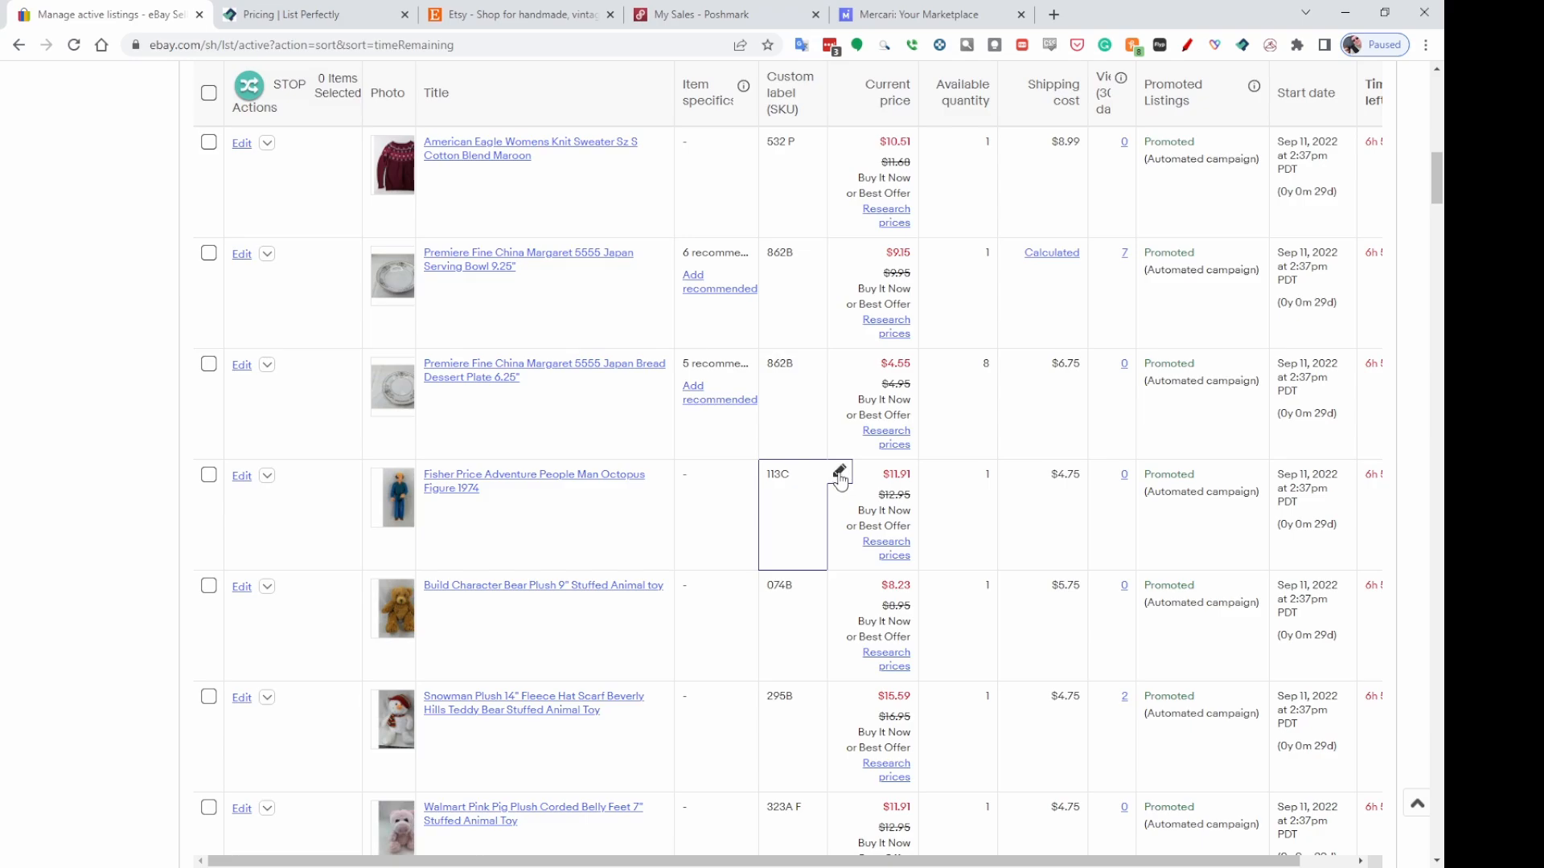
pyautogui.click(840, 474)
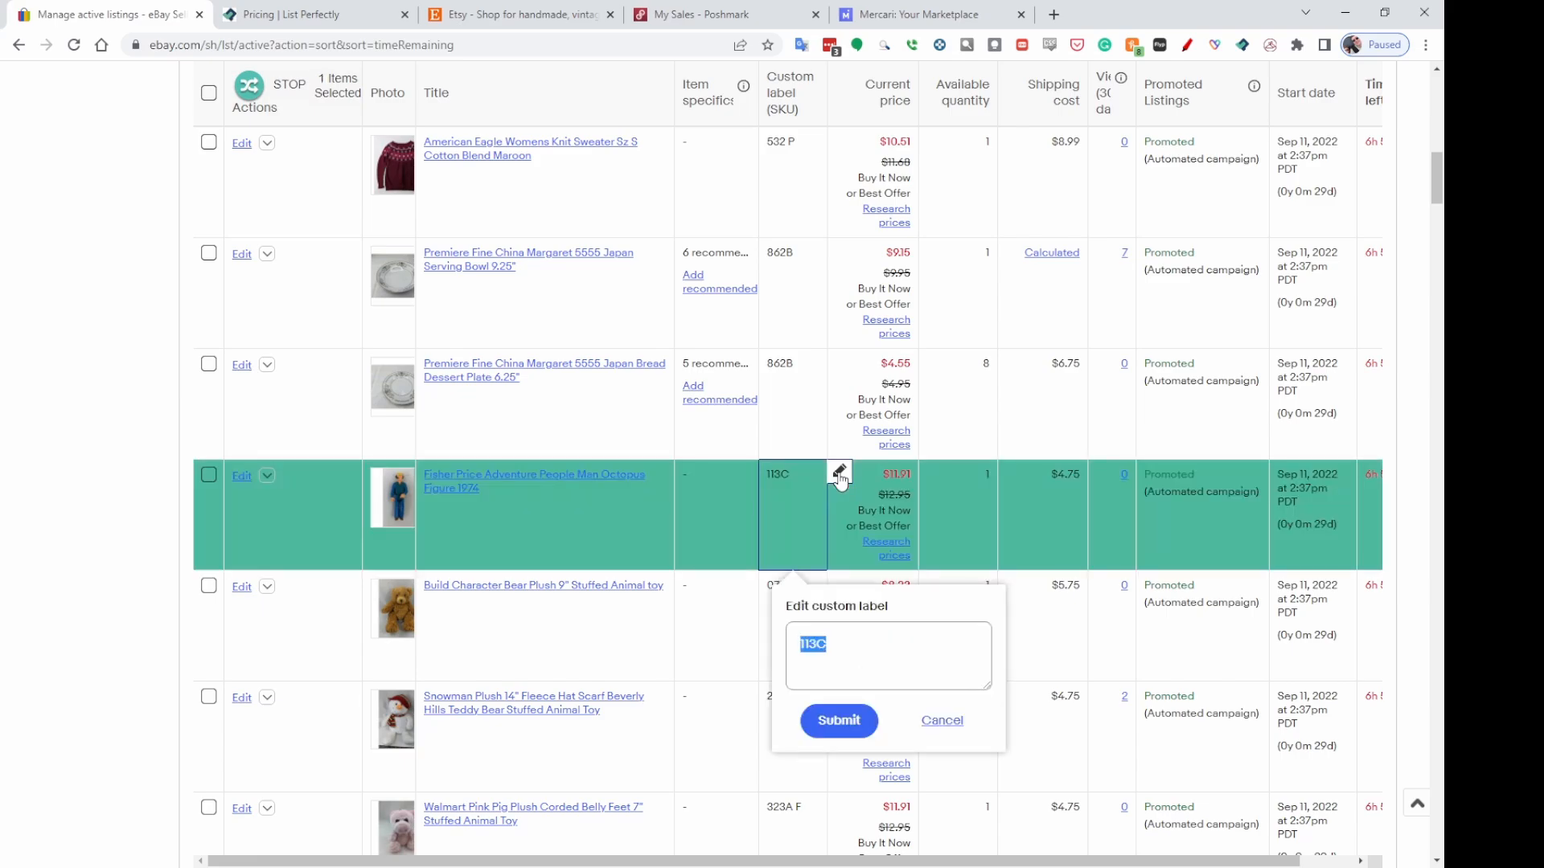
pyautogui.click(847, 643)
pyautogui.write('E')
pyautogui.click(842, 723)
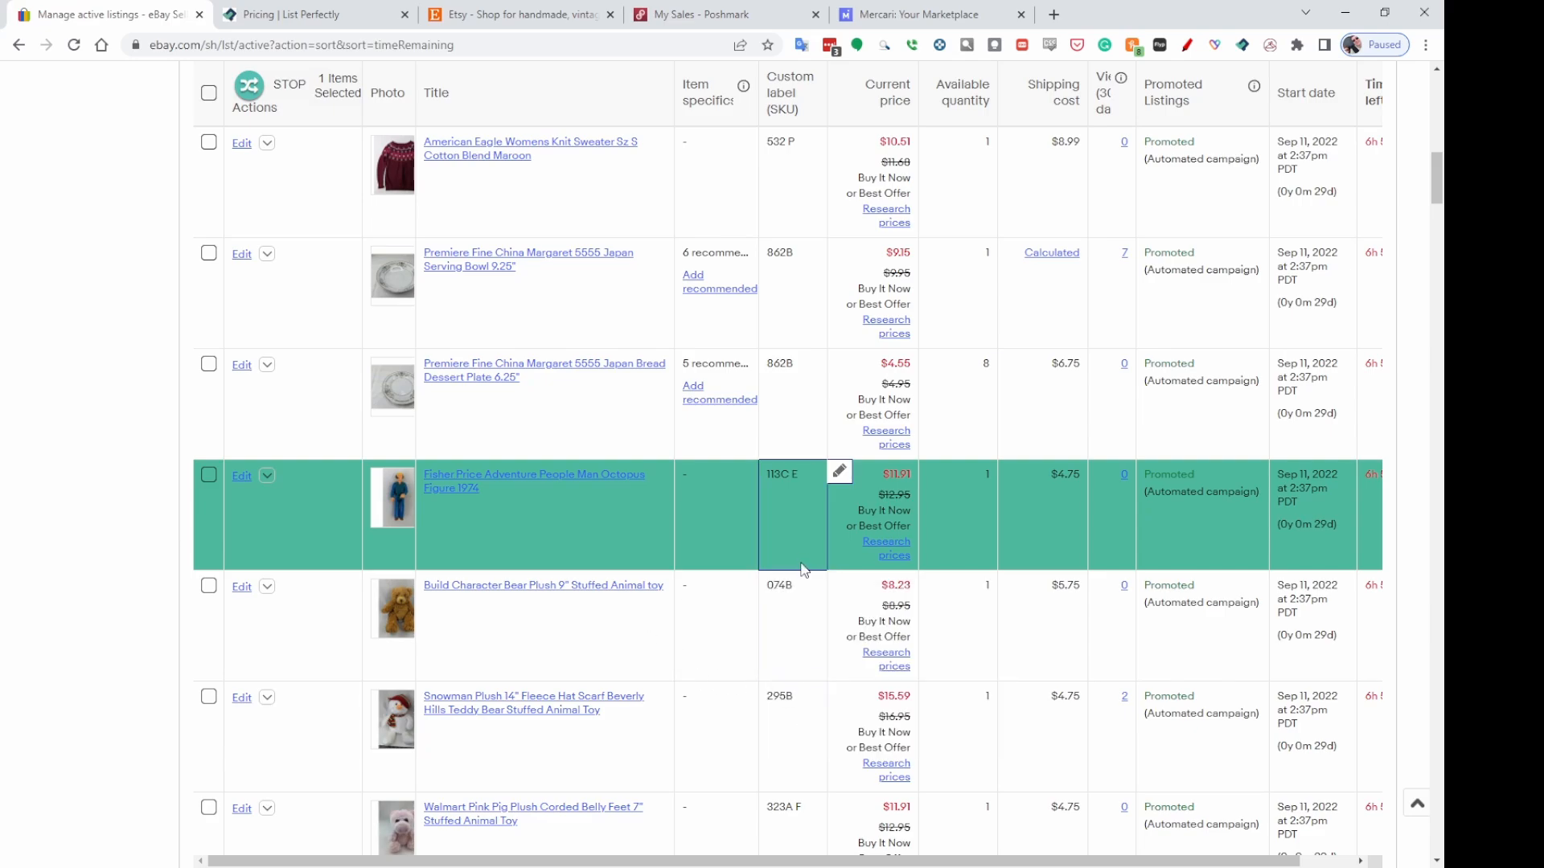
# Set the custom label of the Marx Brown Horse Figure Saddle Reins 9" listing to 042B E.
pyautogui.scroll(-2, 921, 510)
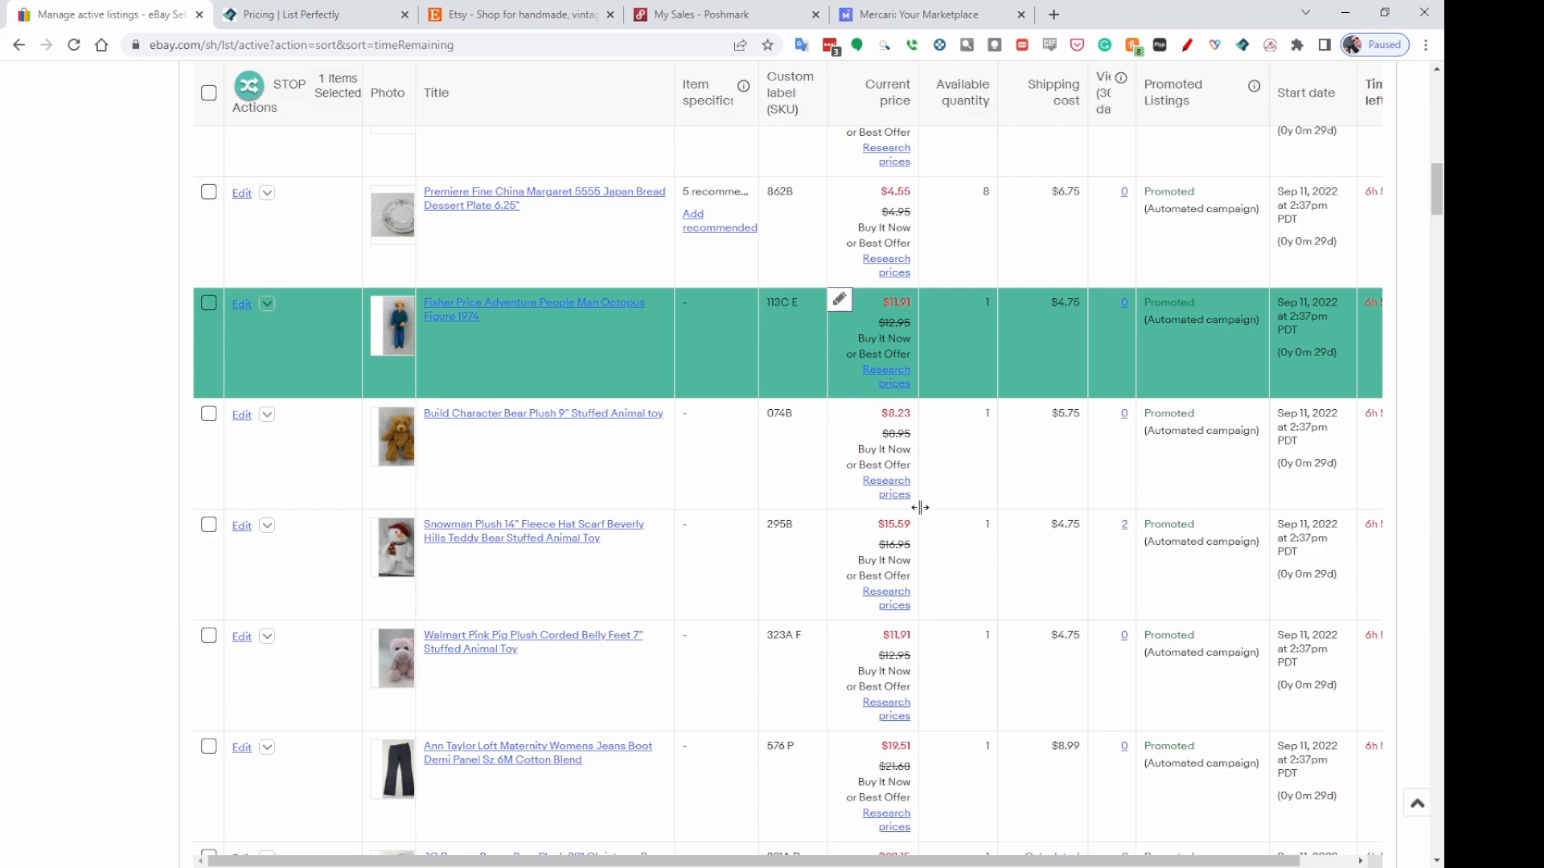
pyautogui.scroll(-7, 921, 507)
pyautogui.scroll(-15, 919, 503)
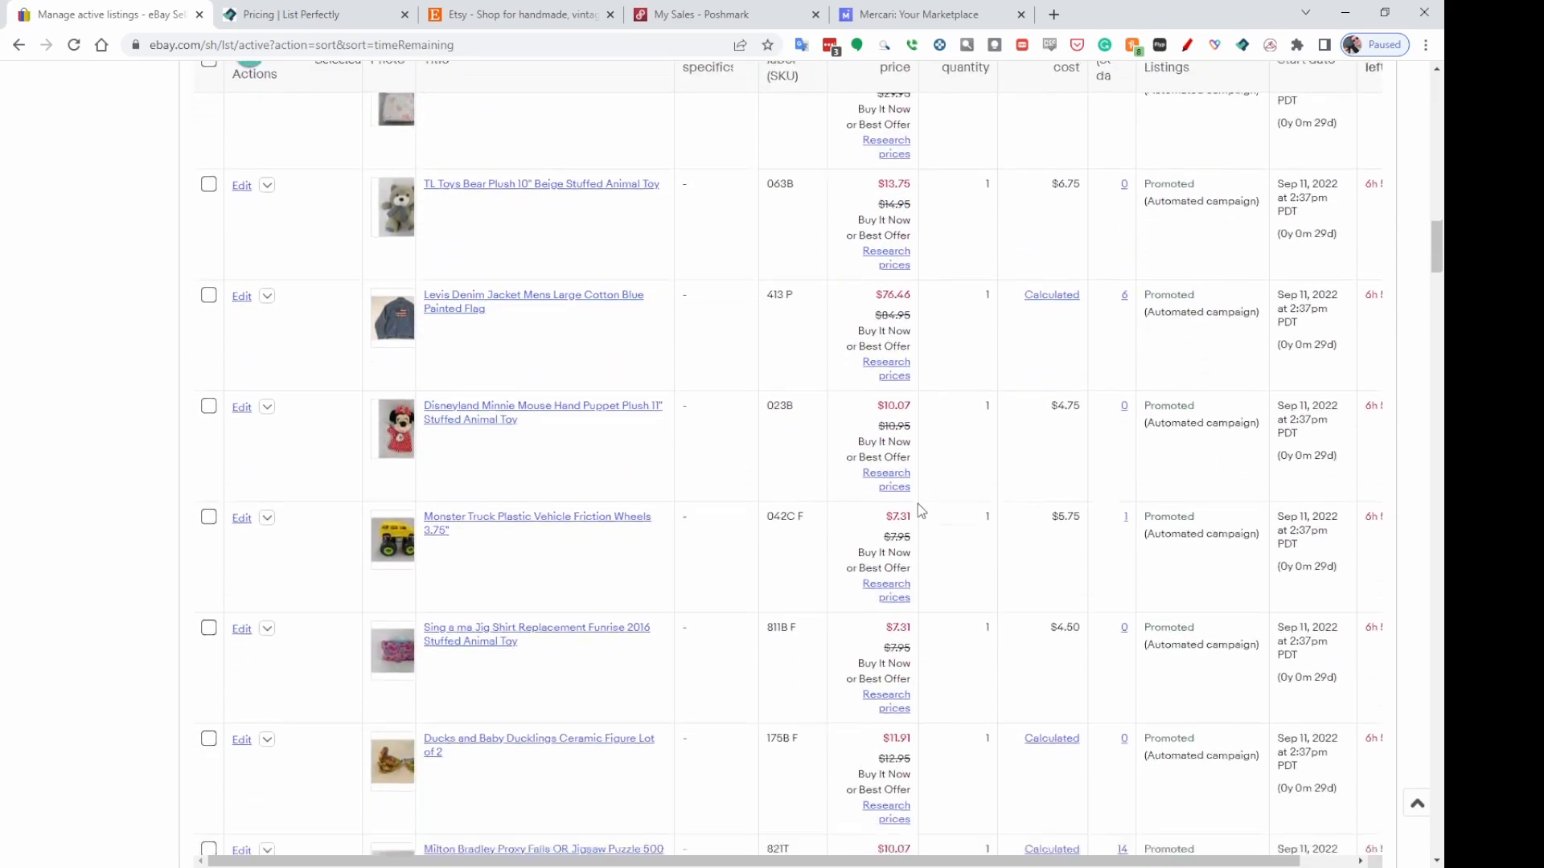
pyautogui.scroll(-3, 916, 502)
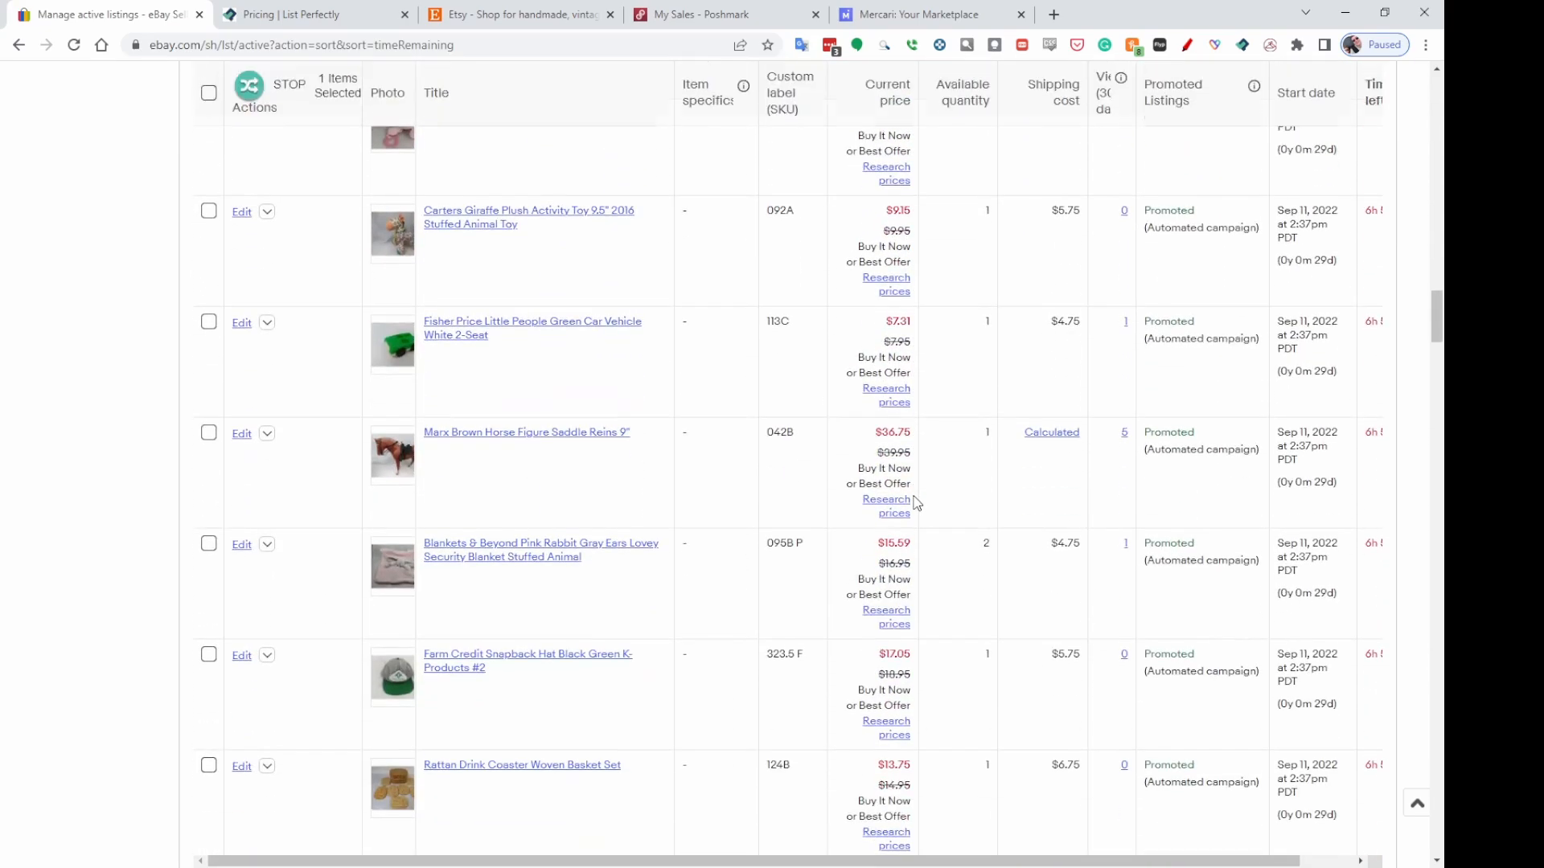
pyautogui.moveTo(771, 435)
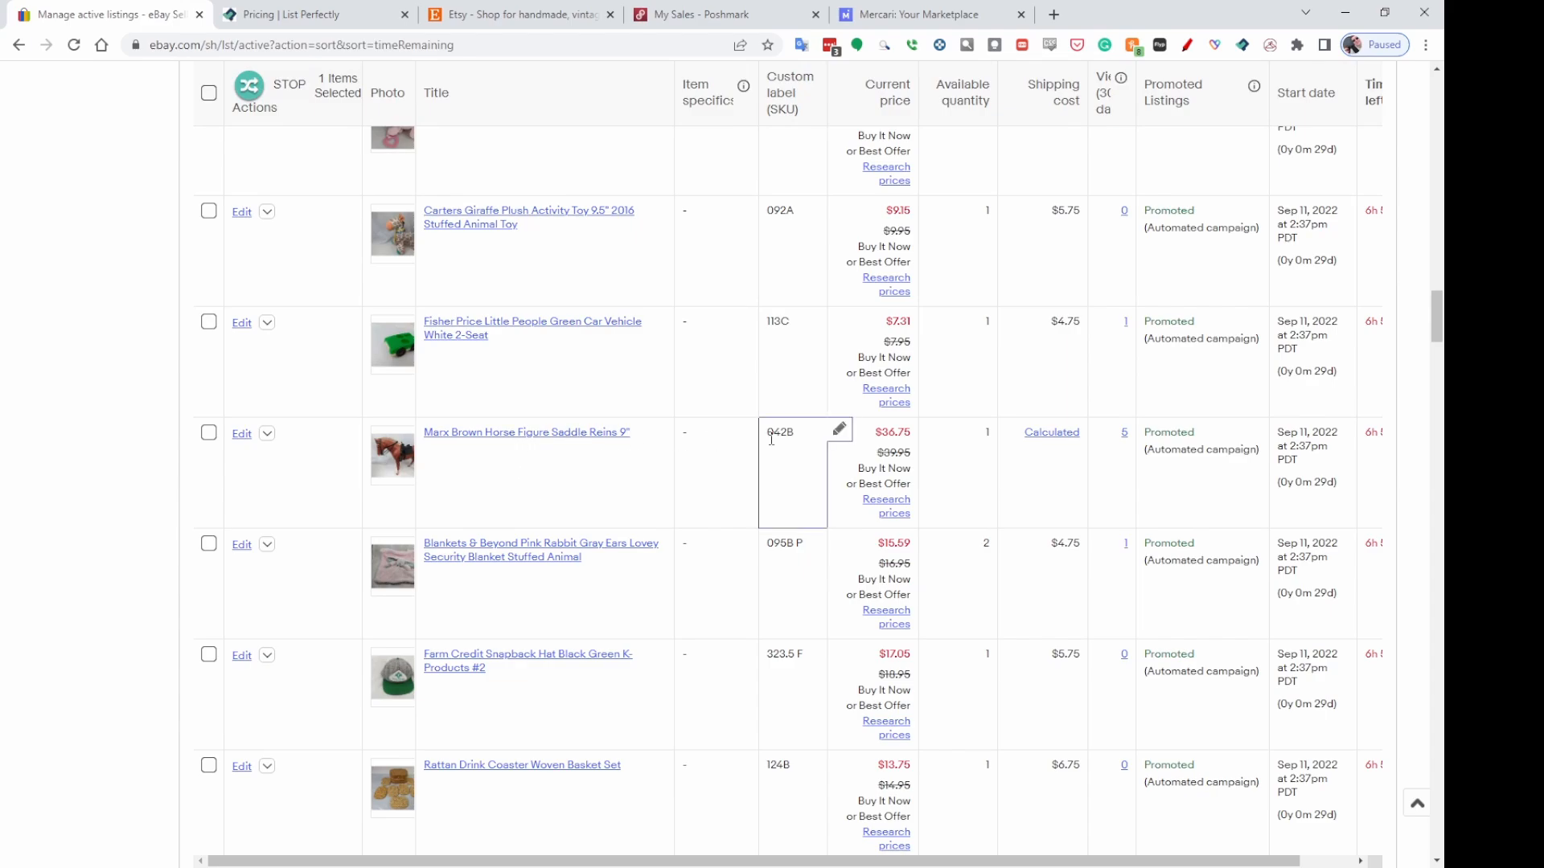
pyautogui.click(838, 434)
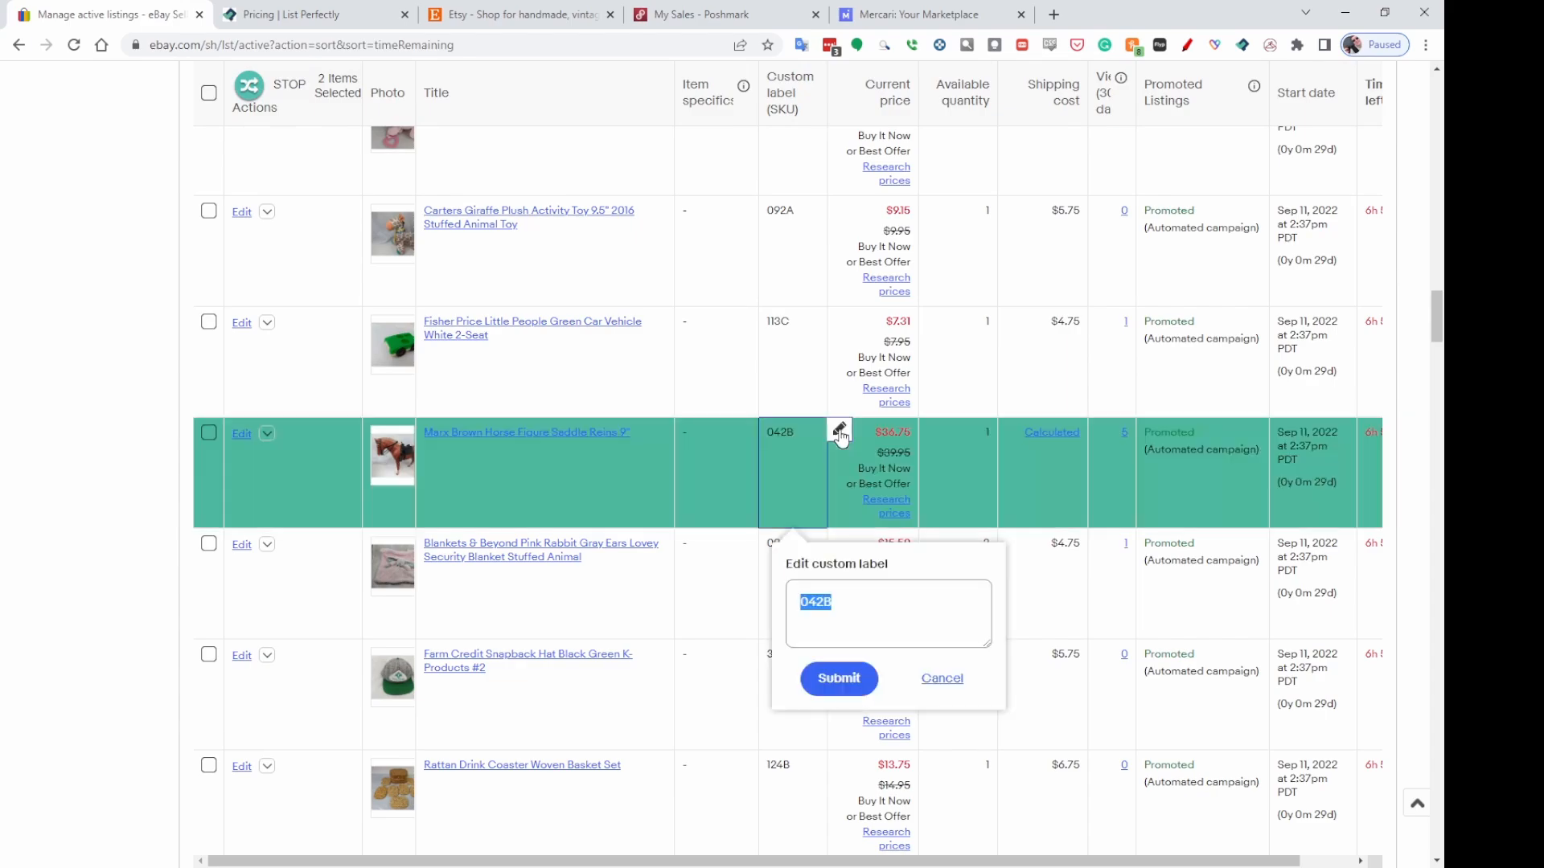
pyautogui.click(843, 601)
pyautogui.write('E')
pyautogui.click(840, 680)
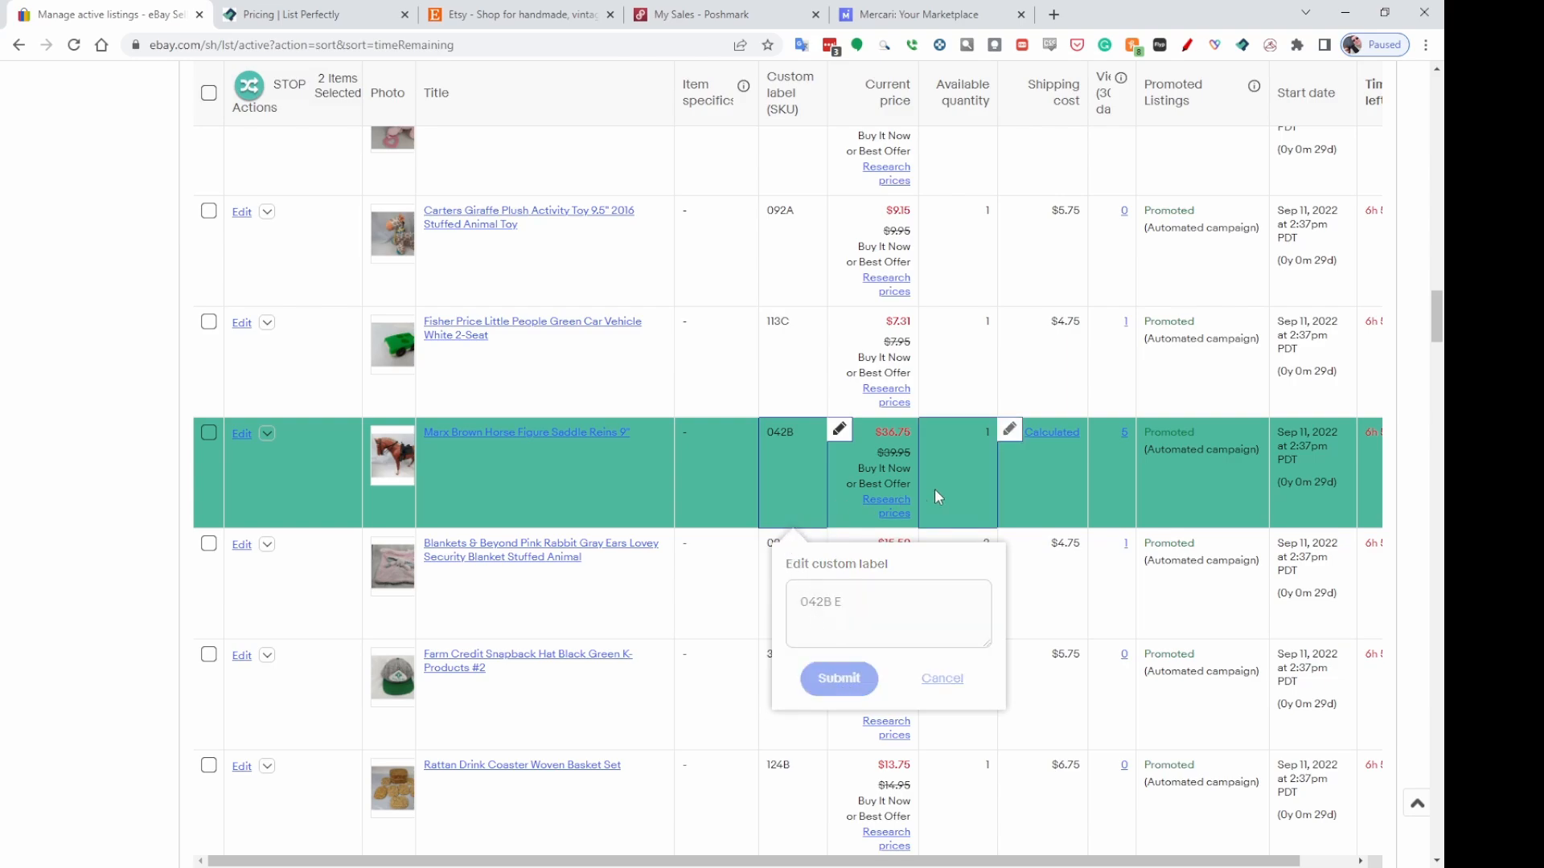
# Set the custom label of the Marx Tan Horse Figure Saddle Reins 9" listing to 042B E.
pyautogui.scroll(-10, 934, 489)
pyautogui.scroll(-15, 937, 495)
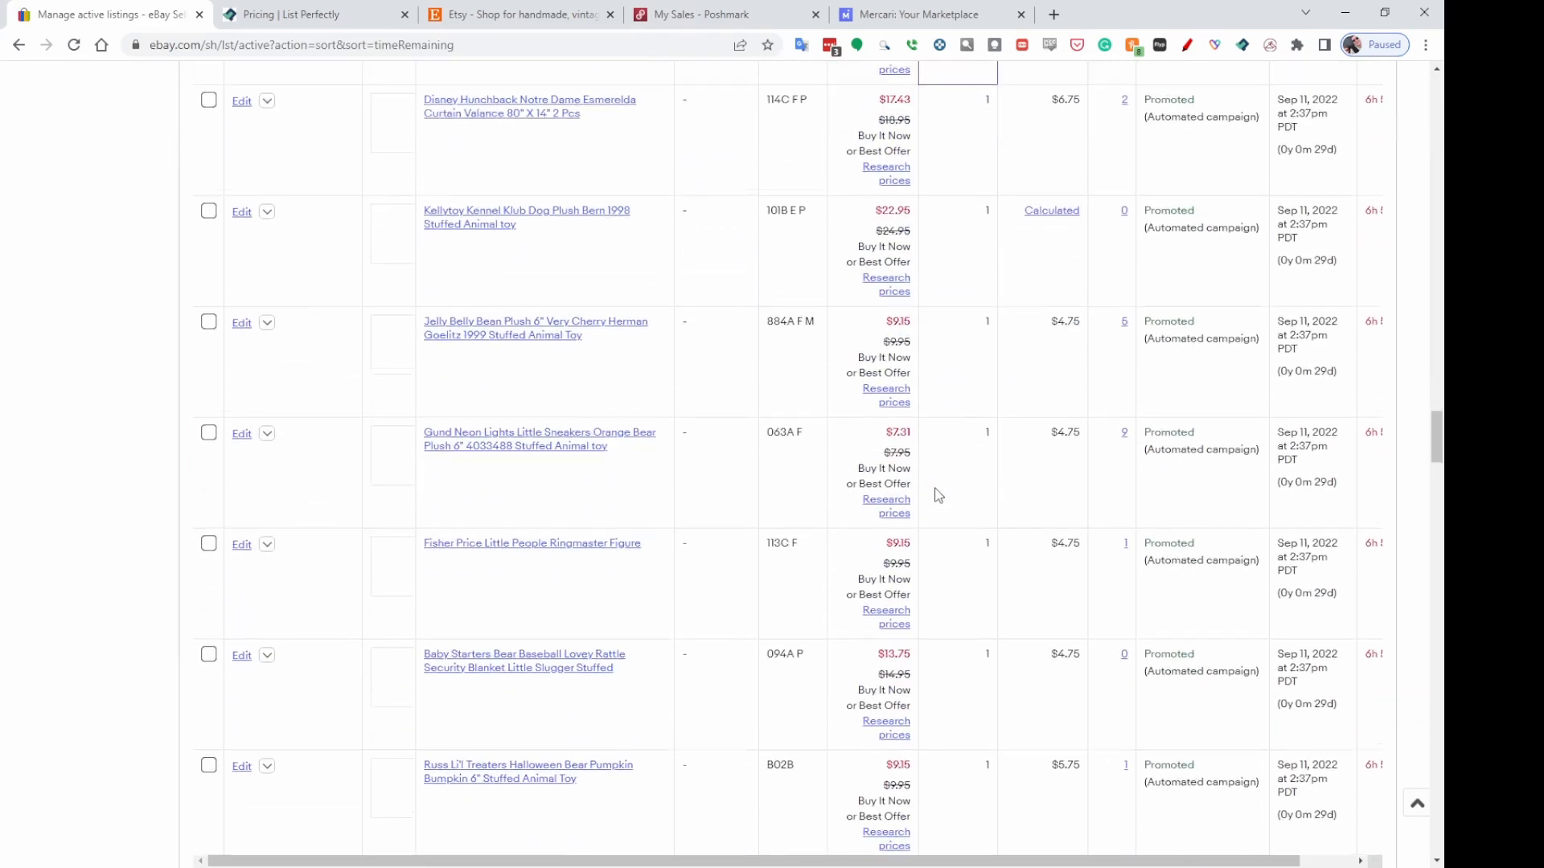
pyautogui.scroll(-5, 930, 490)
pyautogui.scroll(-10, 934, 489)
pyautogui.scroll(-10, 932, 489)
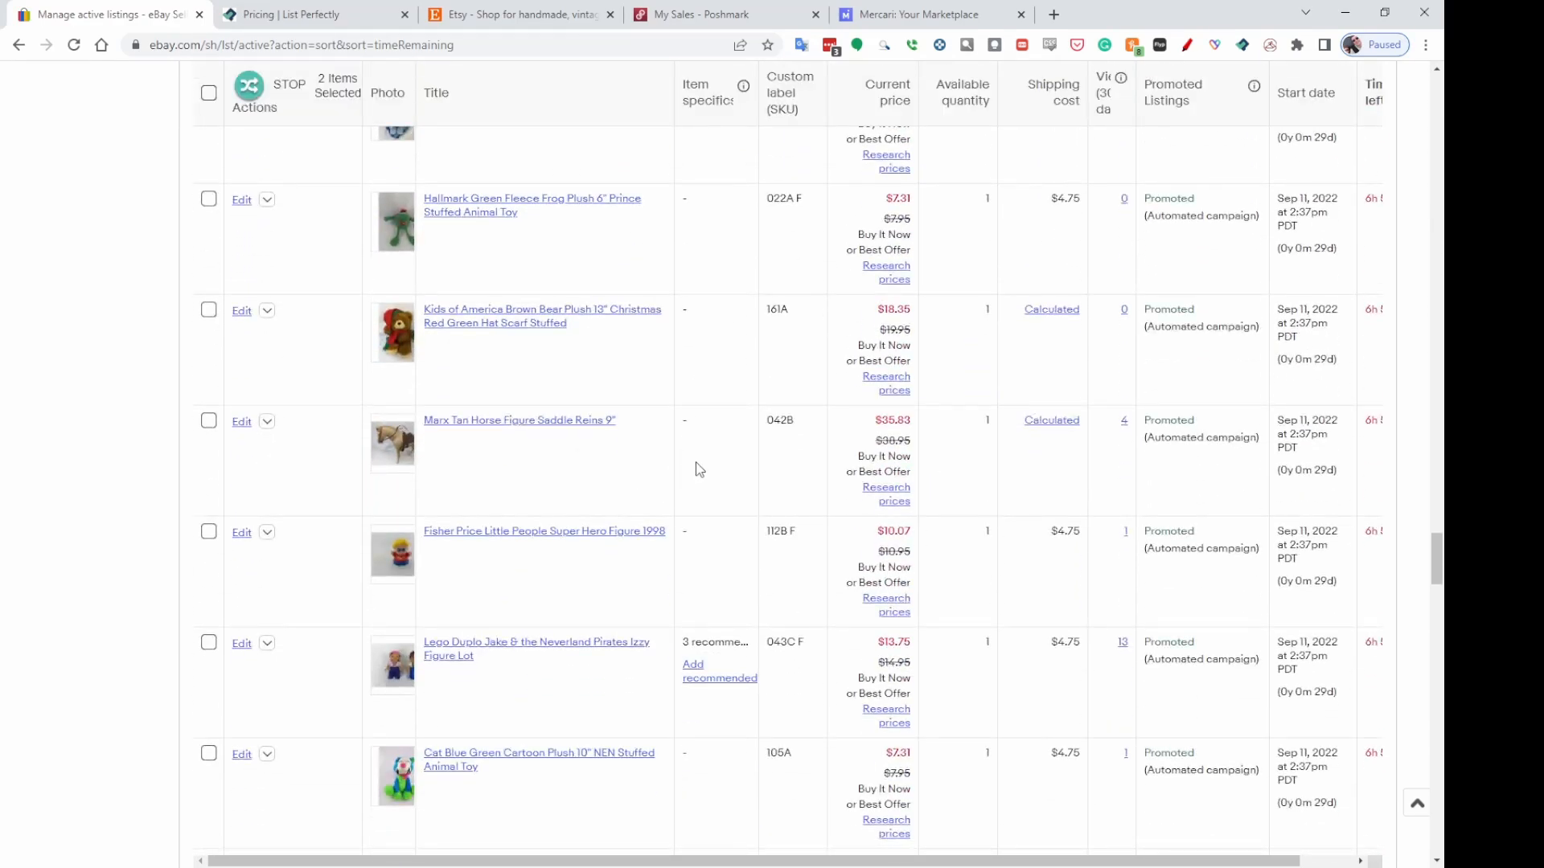
pyautogui.moveTo(802, 427)
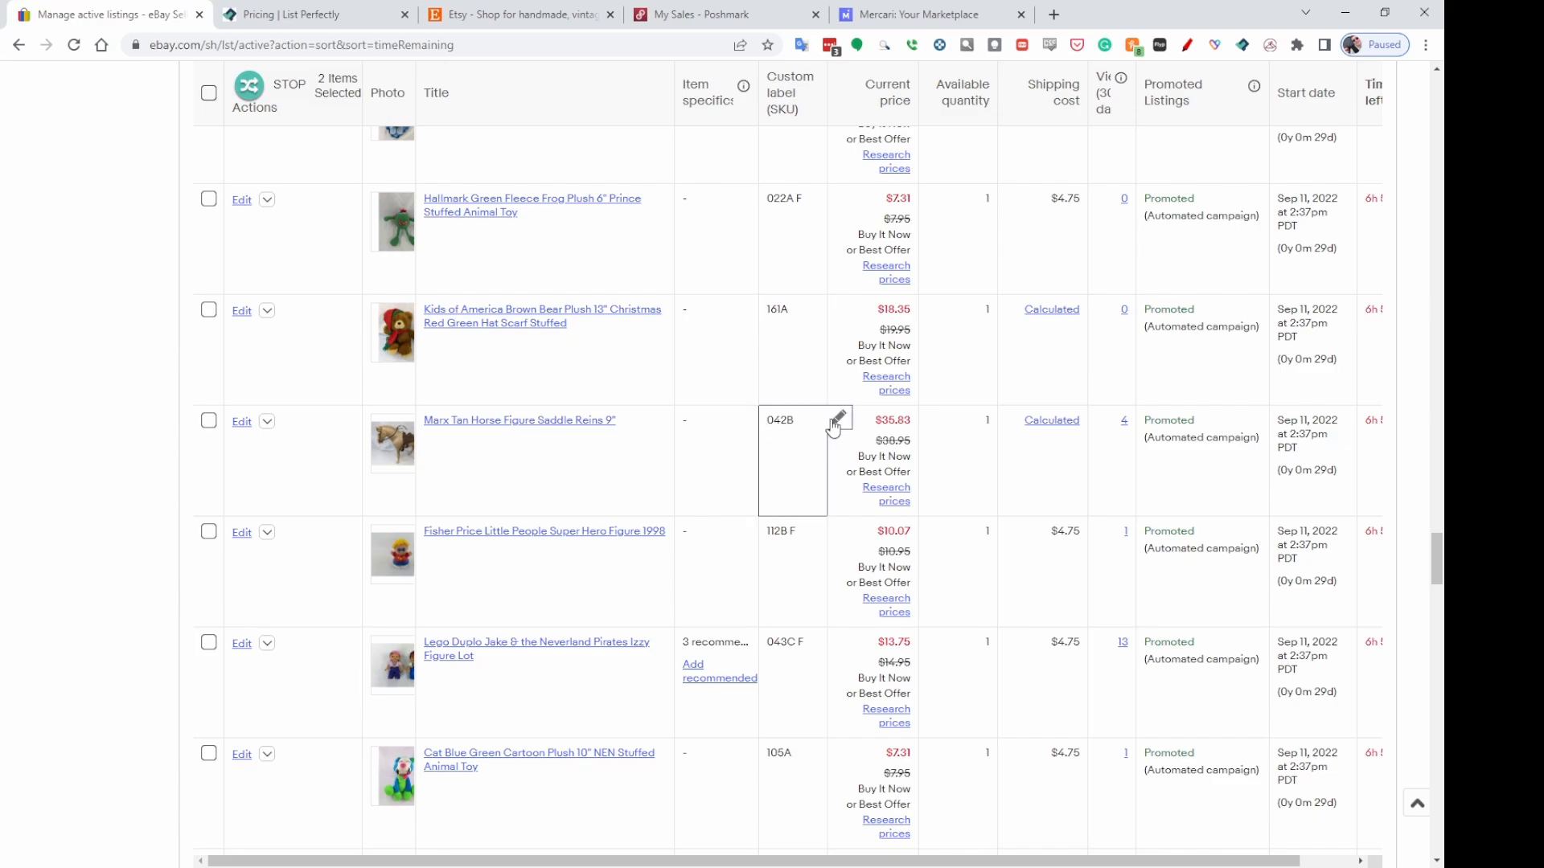
pyautogui.click(833, 428)
pyautogui.click(837, 592)
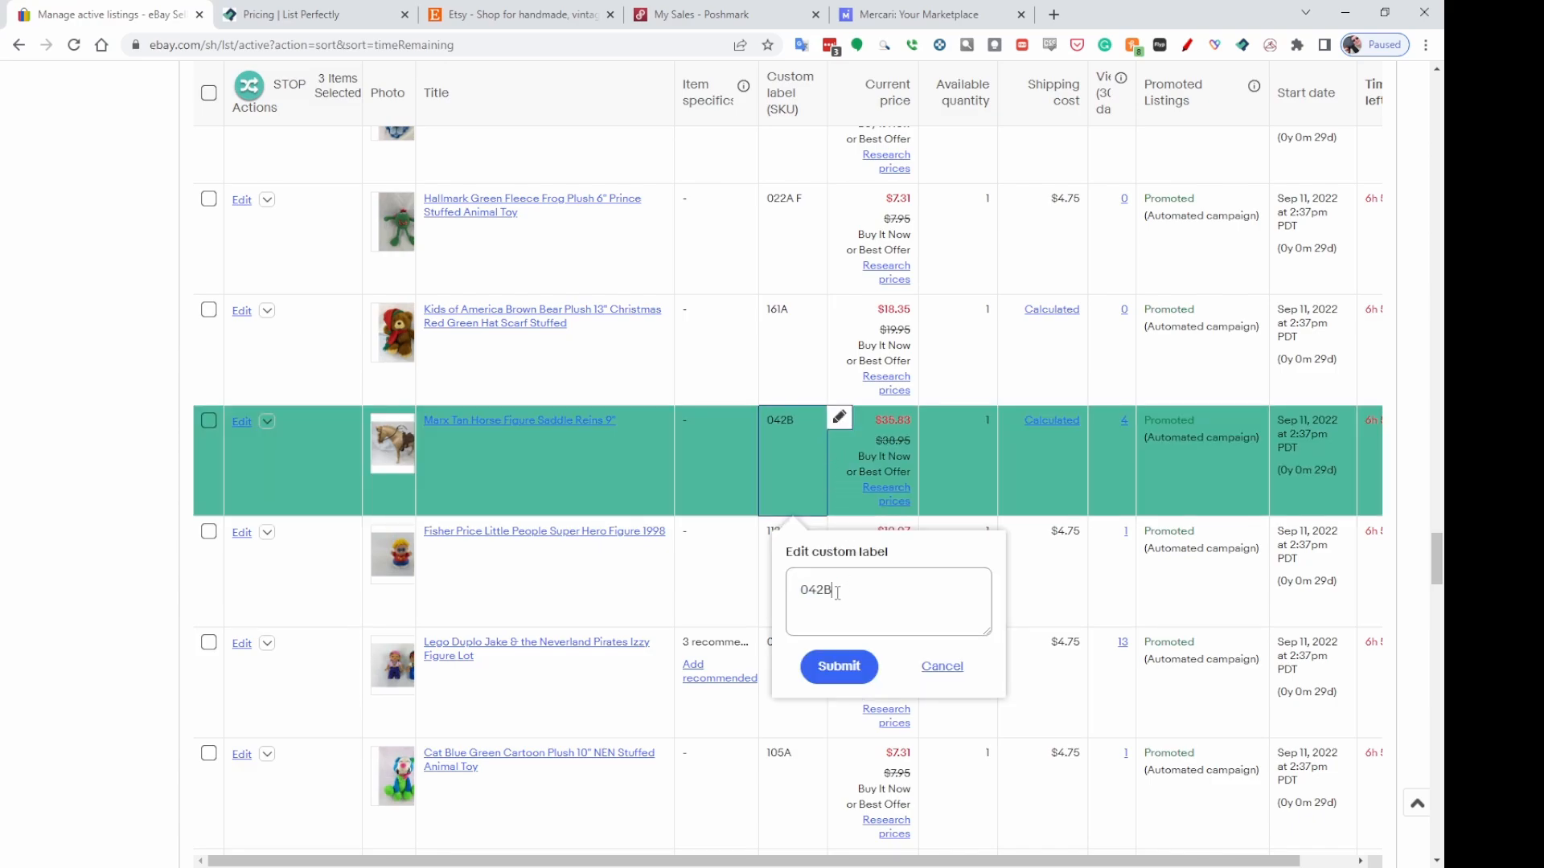
pyautogui.write('E')
pyautogui.click(838, 676)
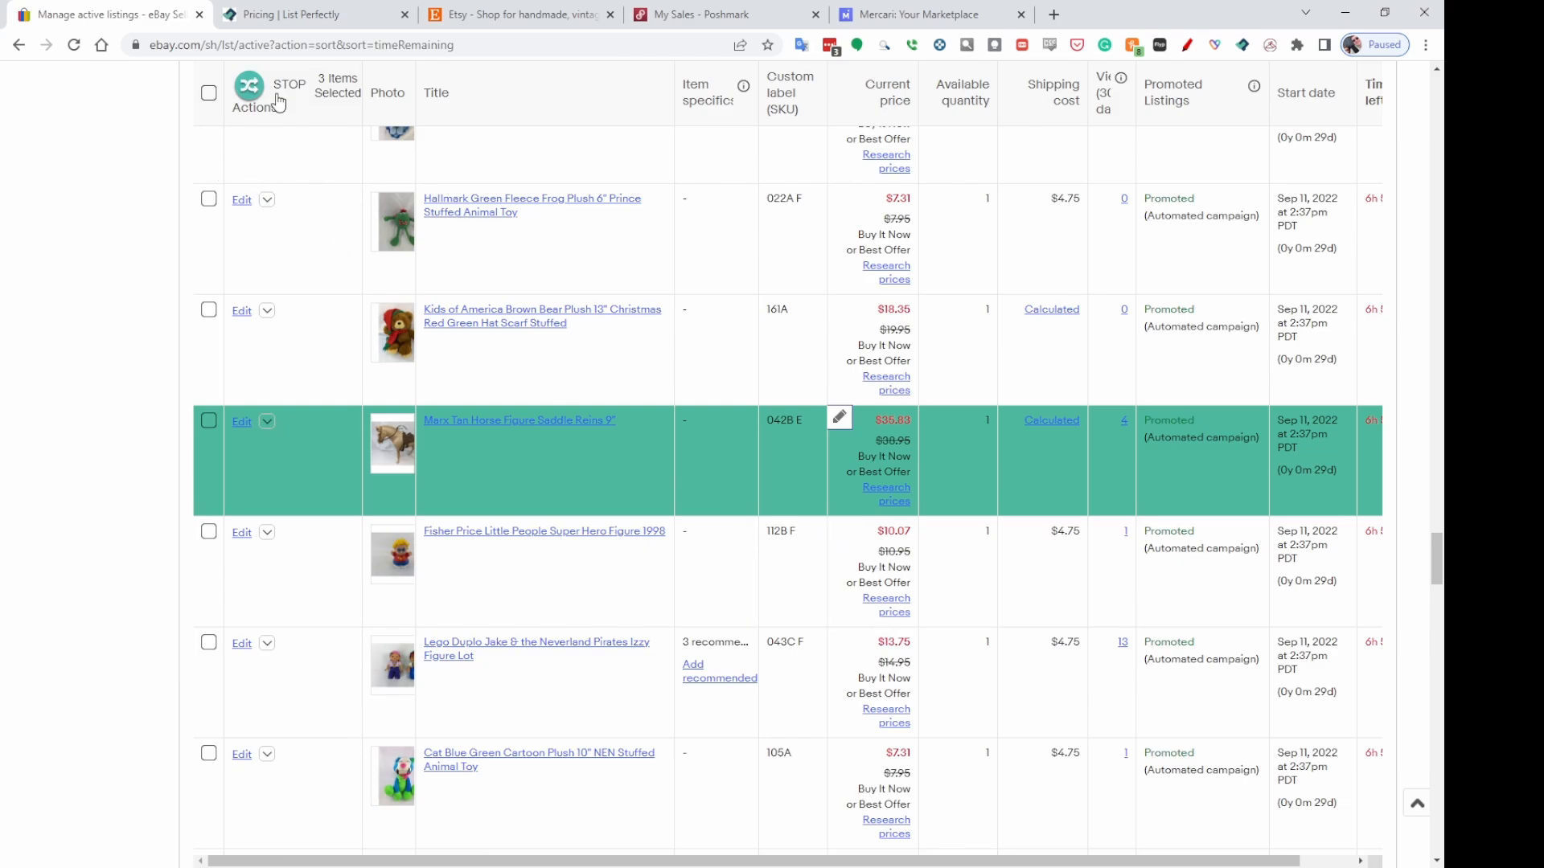
# Open the panel for the three selected items, choose Etsy as the target marketplace and copy them.
pyautogui.click(250, 87)
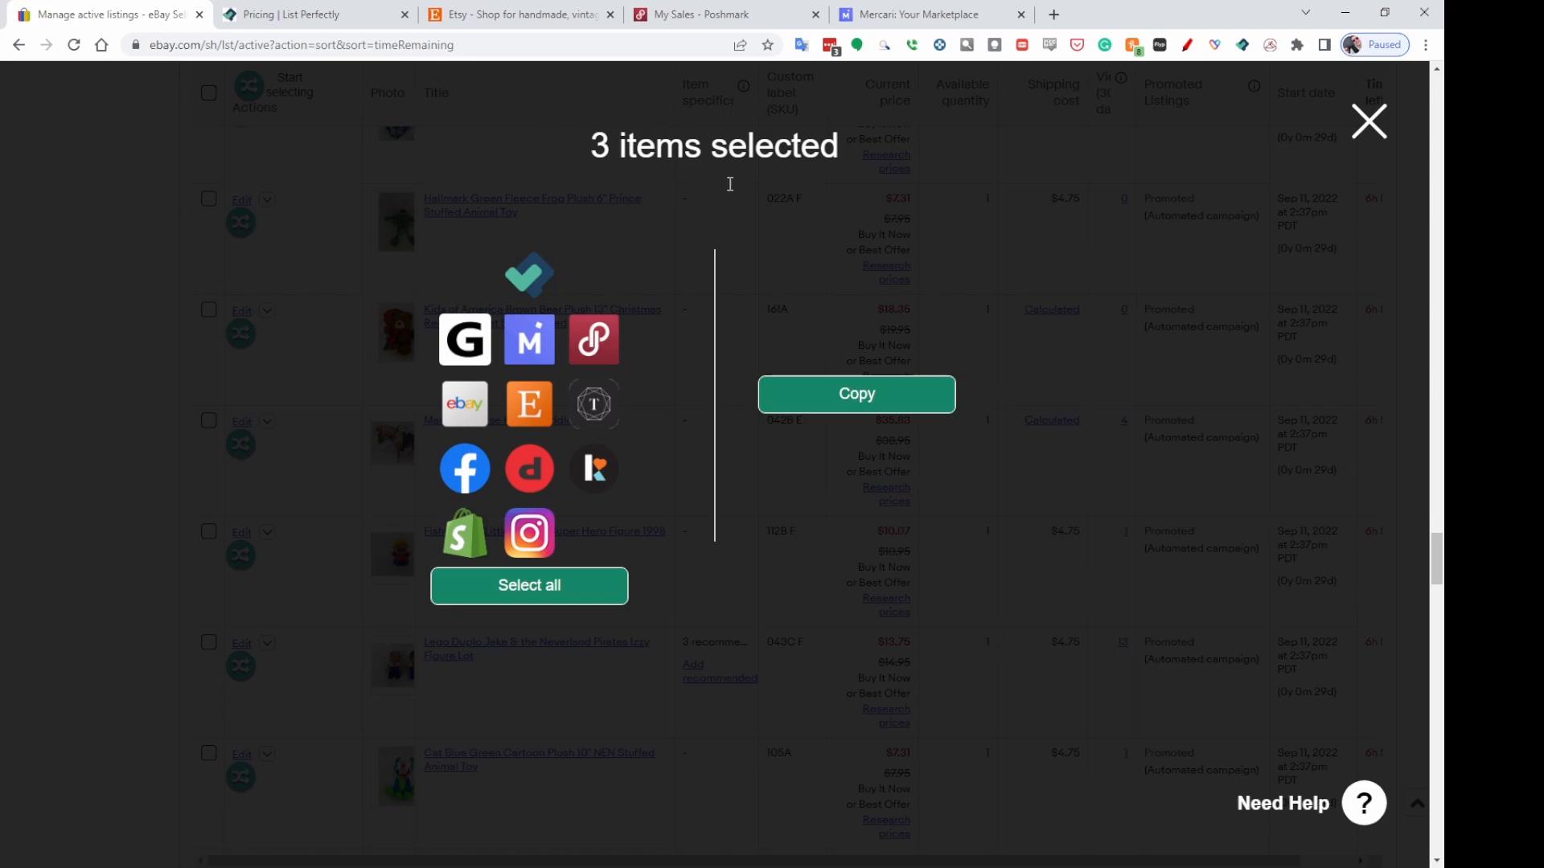
pyautogui.click(528, 411)
pyautogui.click(864, 400)
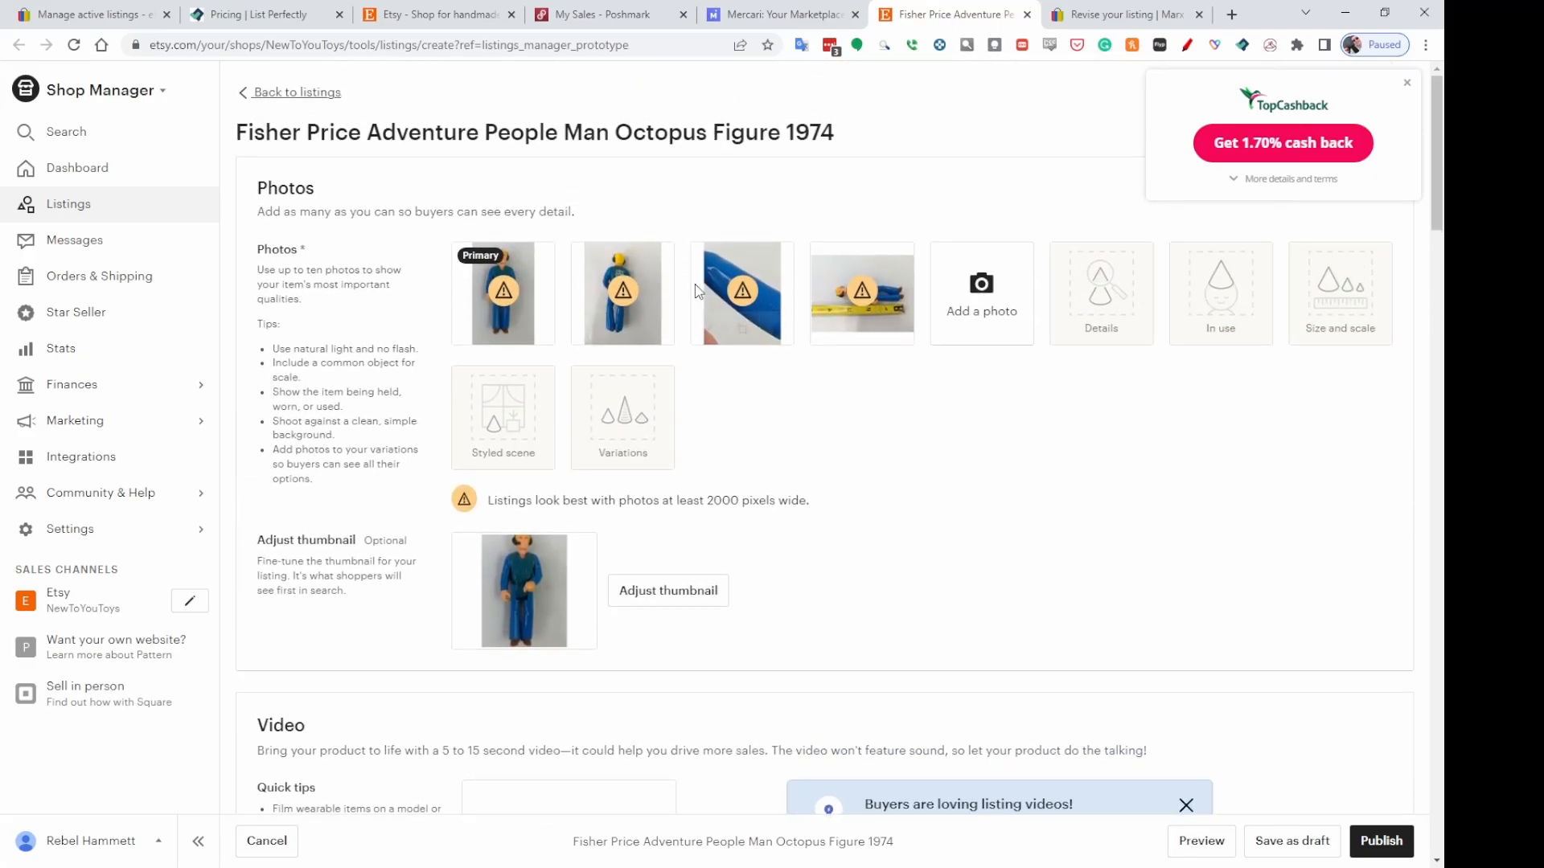
# On the Etsy listing form, answer About this listing with Another company or person, A finished product and 1970s.
pyautogui.scroll(-6, 1423, 402)
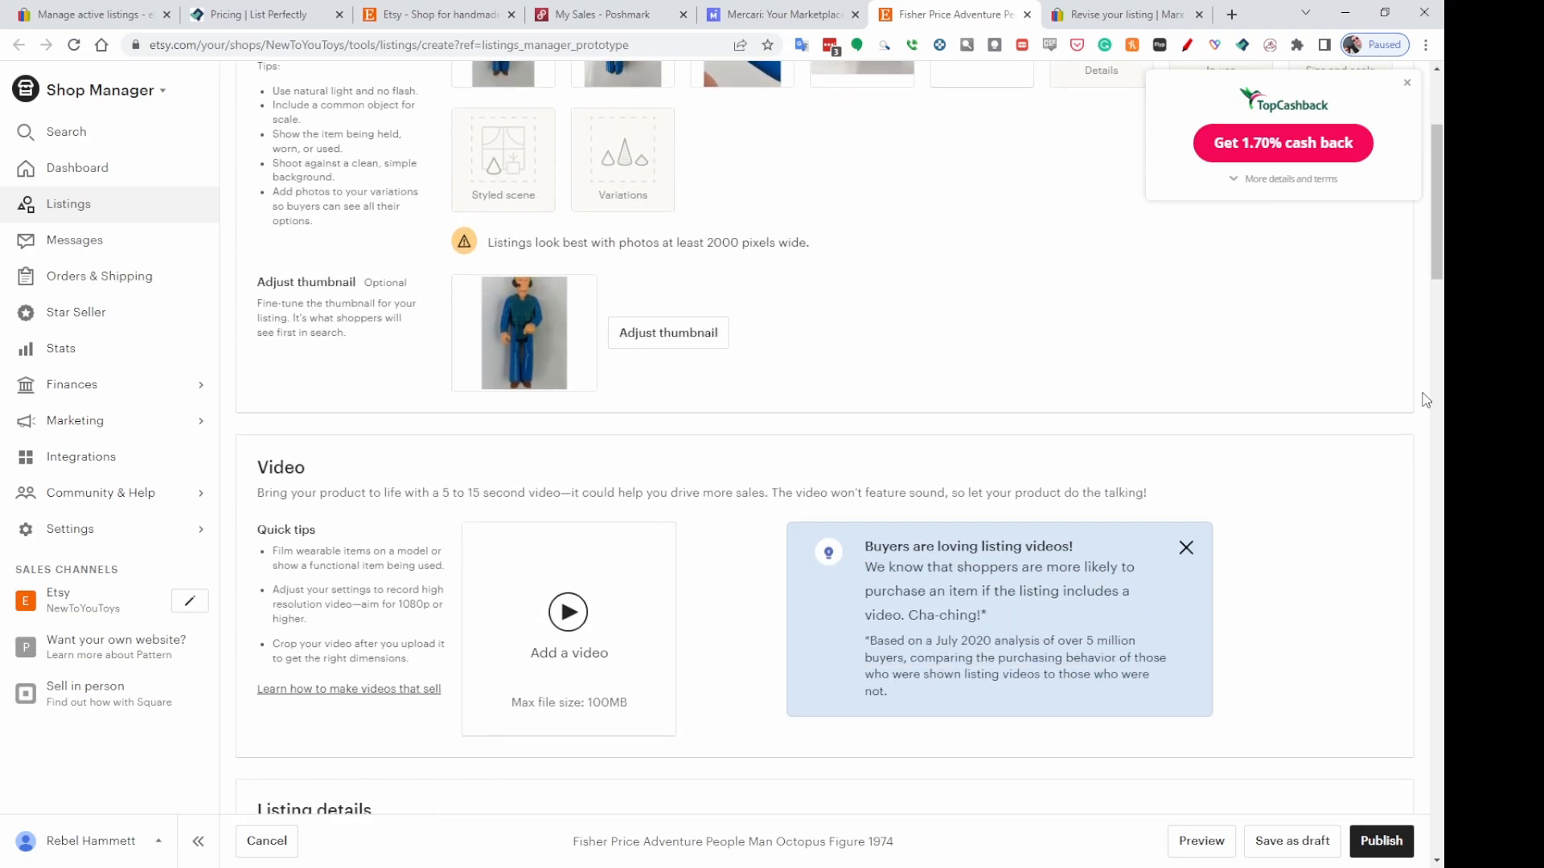
pyautogui.scroll(-1, 700, 379)
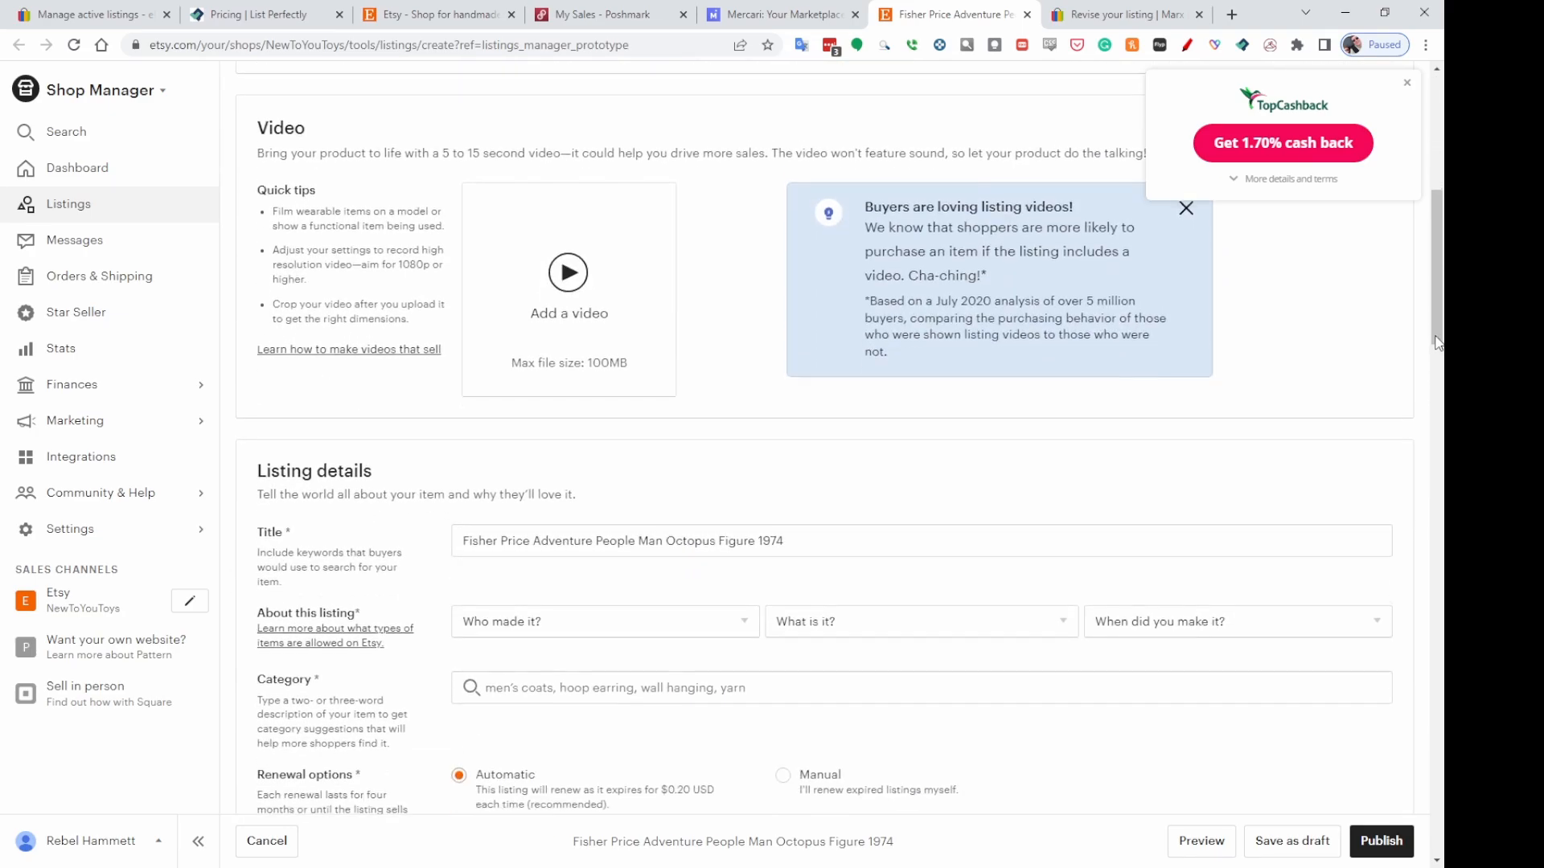
pyautogui.scroll(-2, 683, 386)
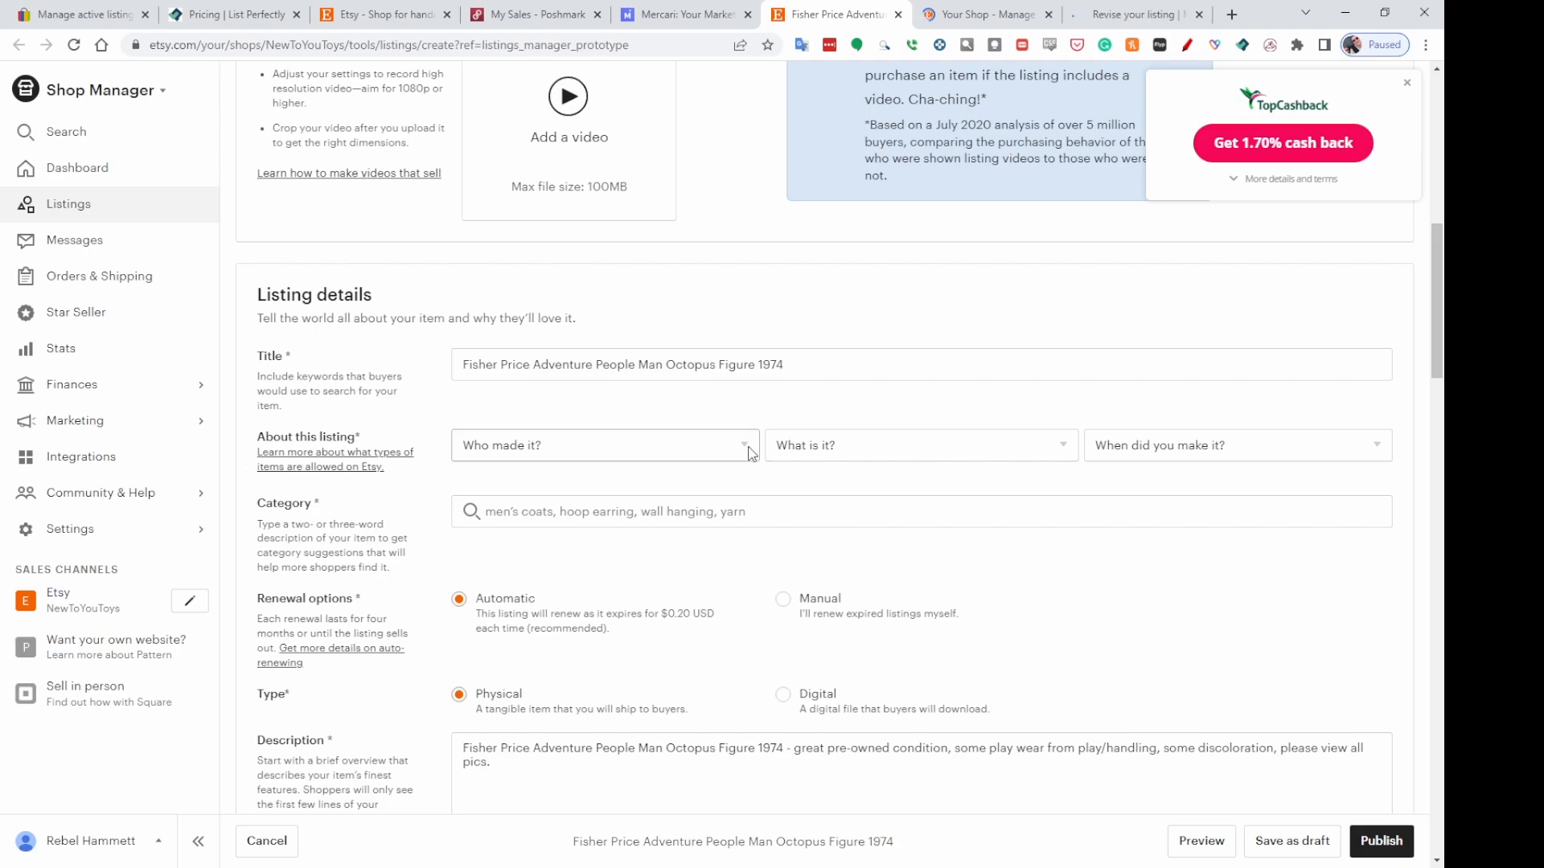
pyautogui.click(743, 452)
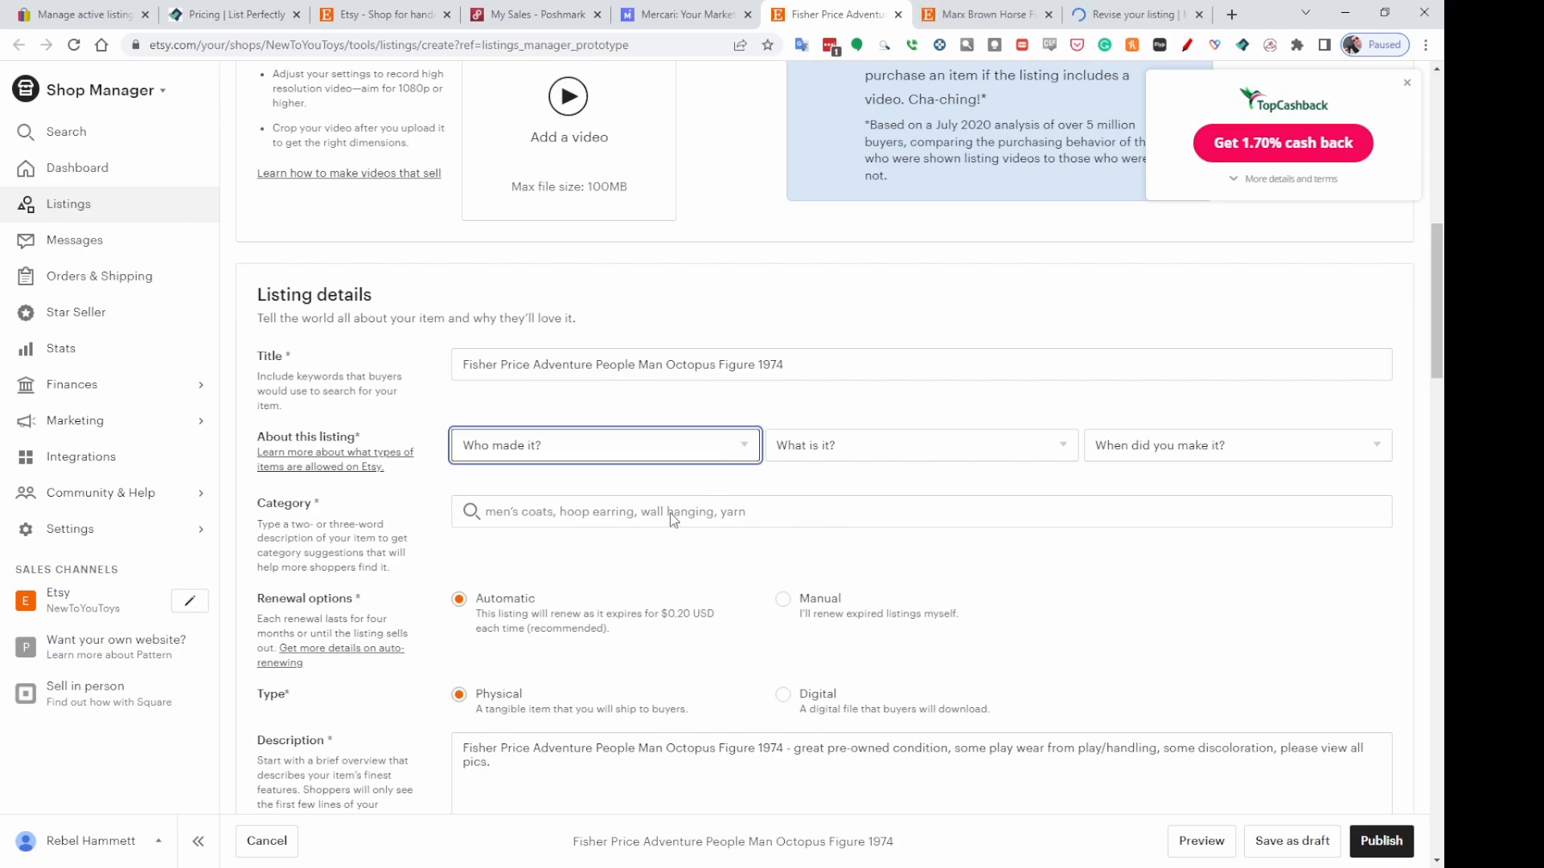
pyautogui.click(628, 529)
pyautogui.click(889, 450)
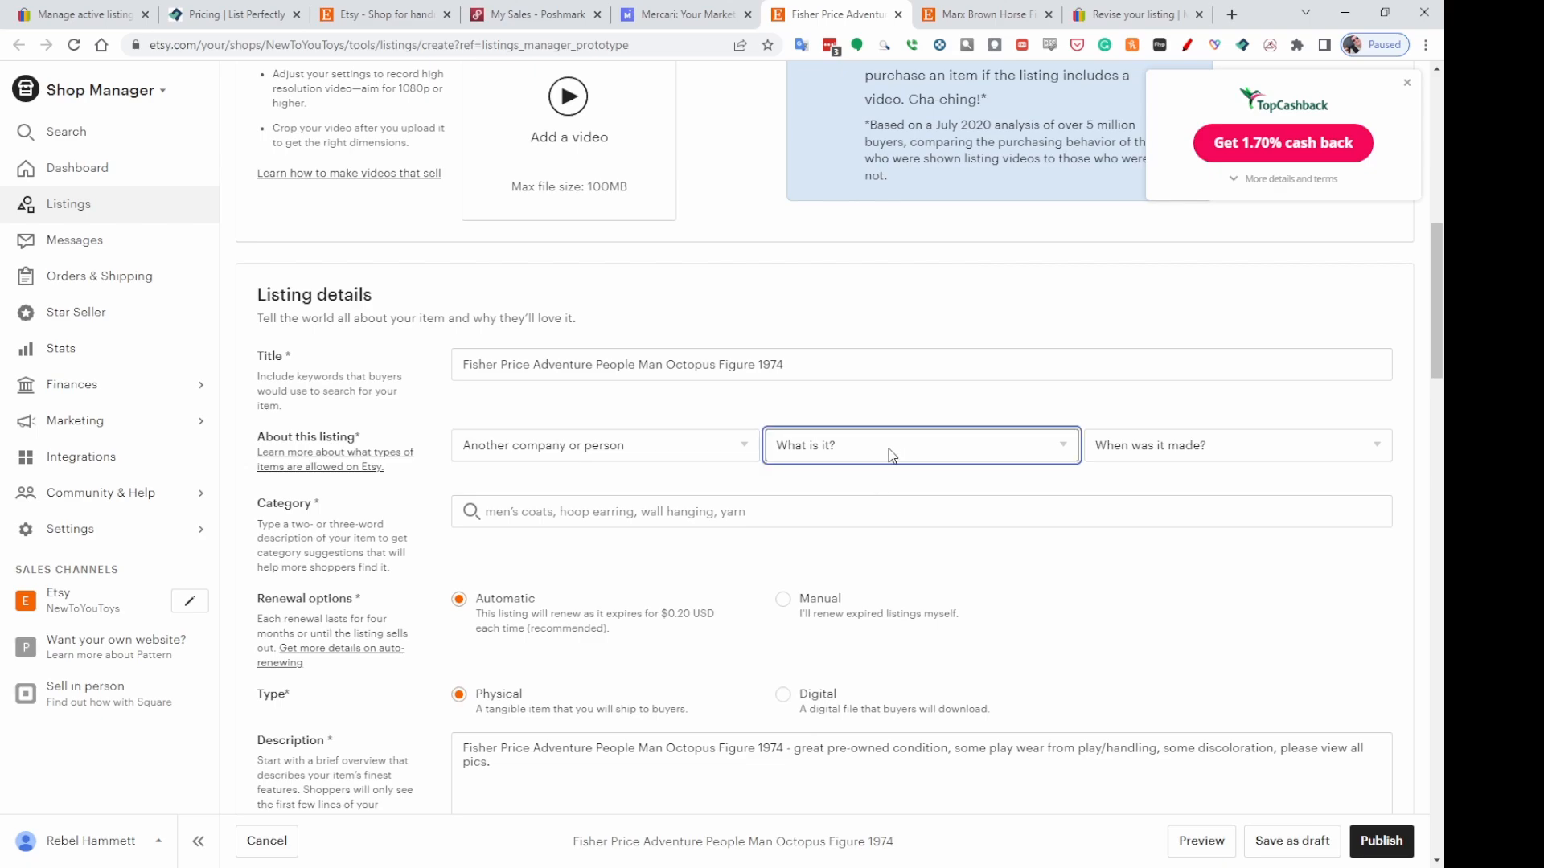
pyautogui.click(888, 508)
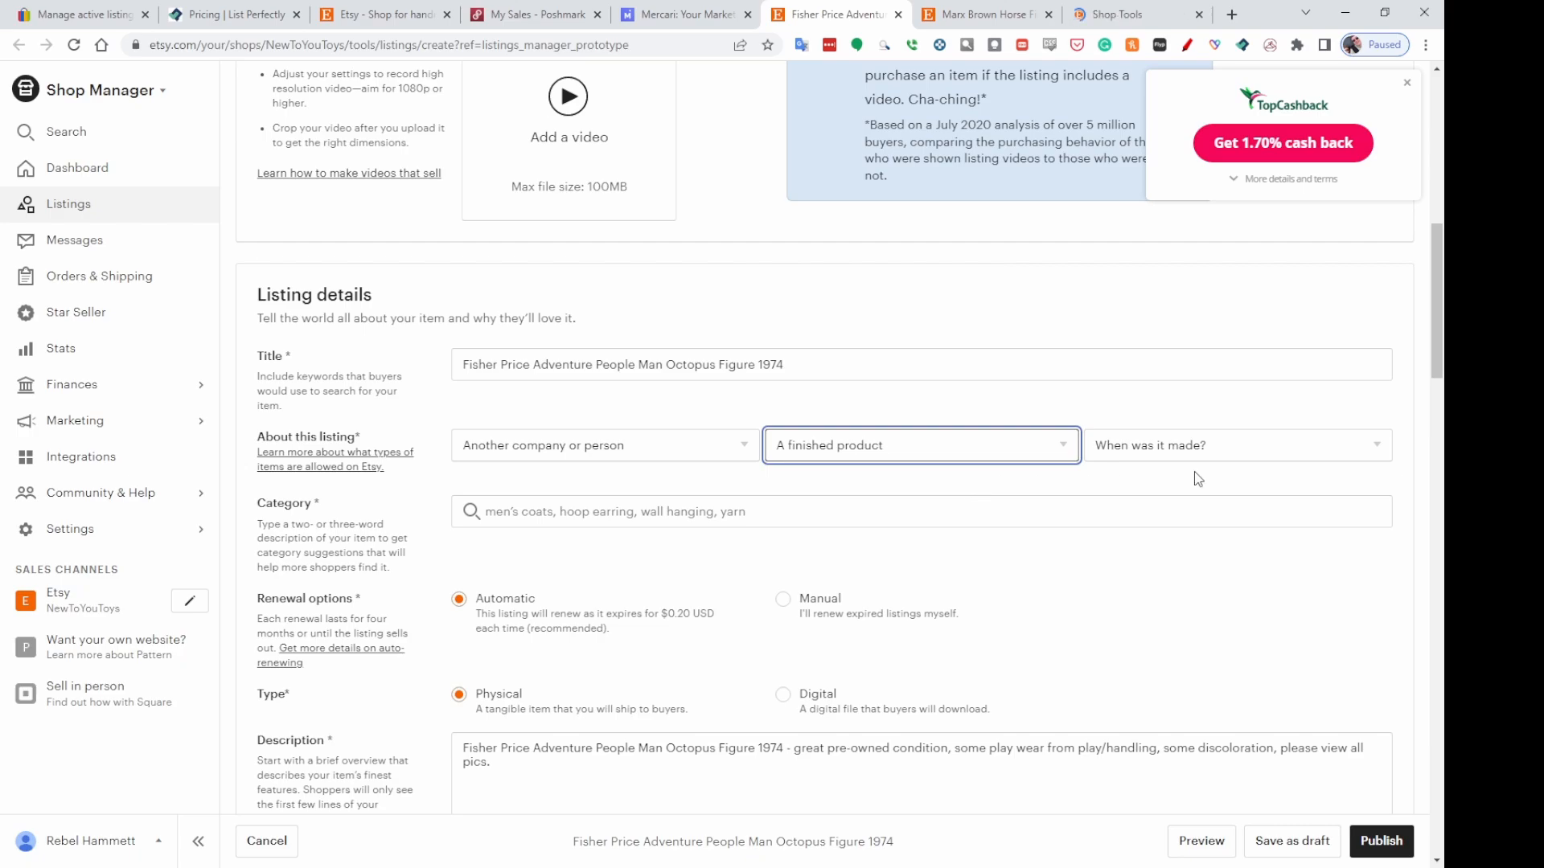
pyautogui.click(1262, 457)
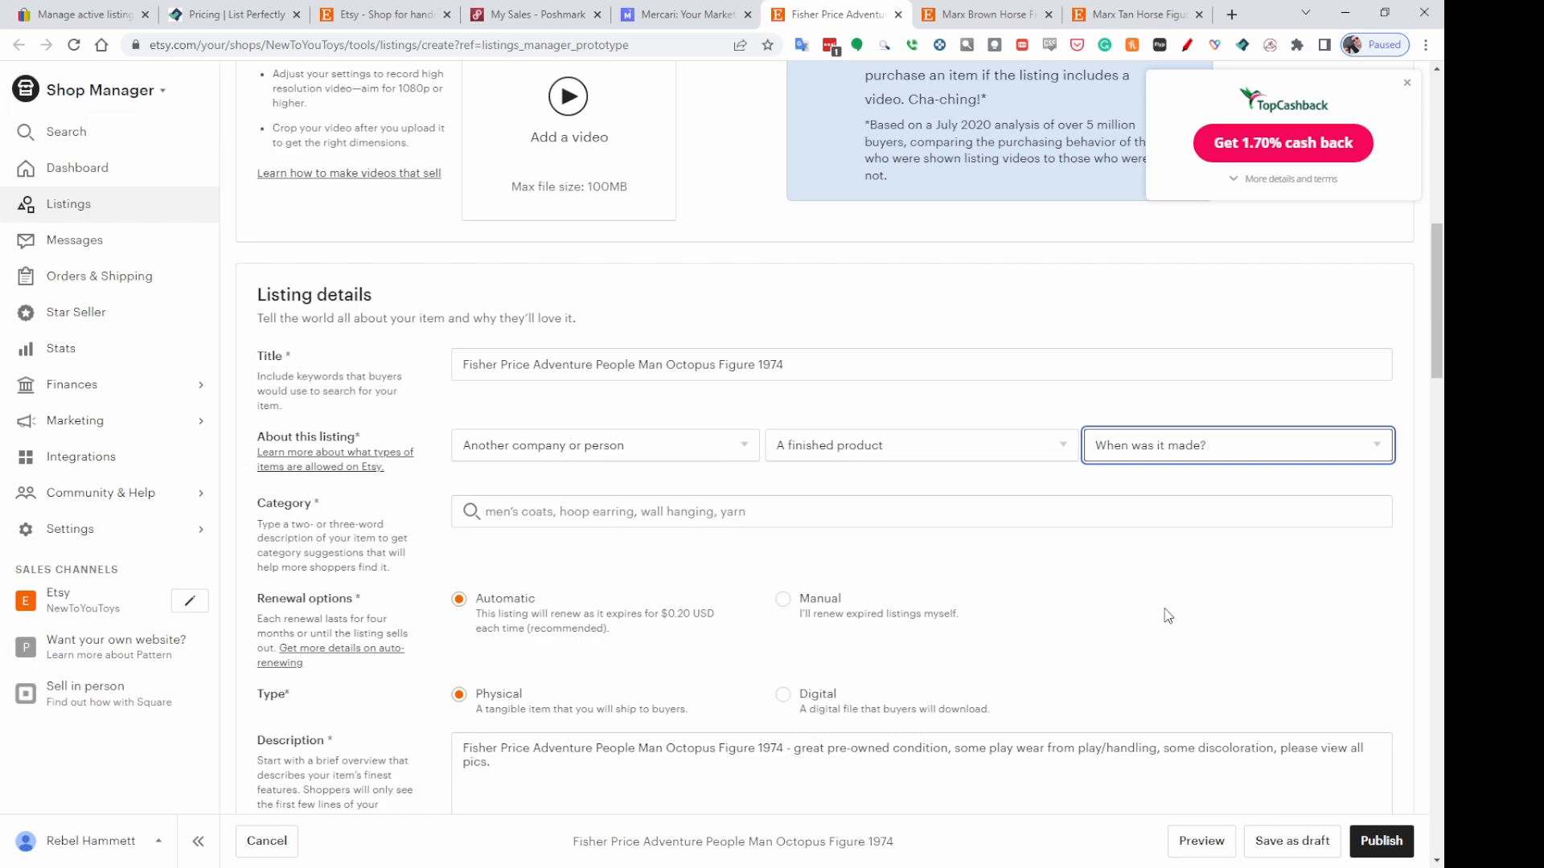
pyautogui.click(1137, 662)
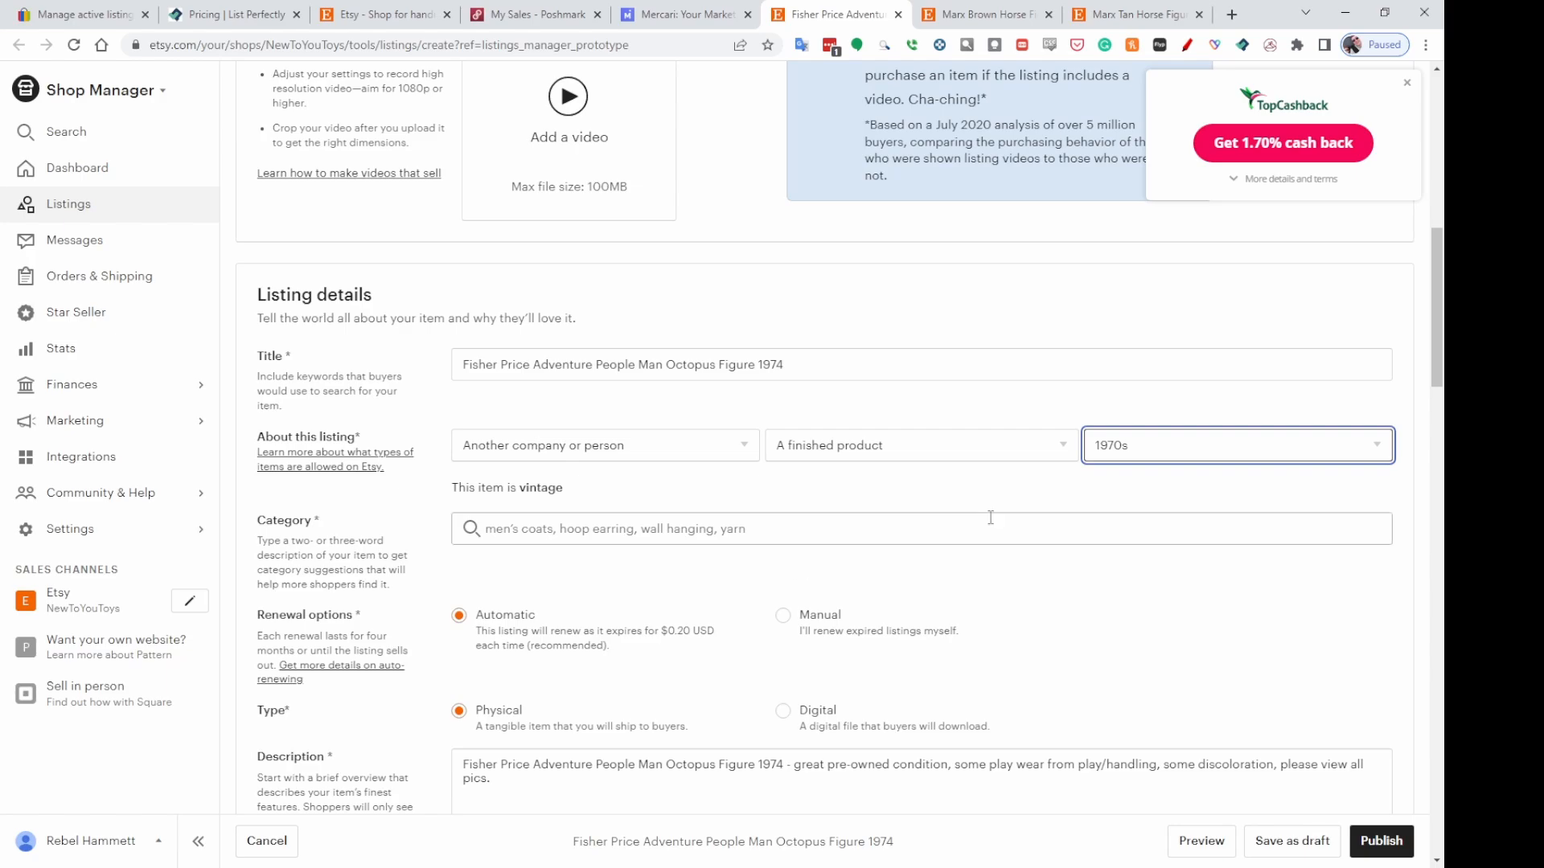
# Search the category for Action and choose Action Figures under Toys & Games > Toys > Dolls & Action Figures.
pyautogui.click(724, 534)
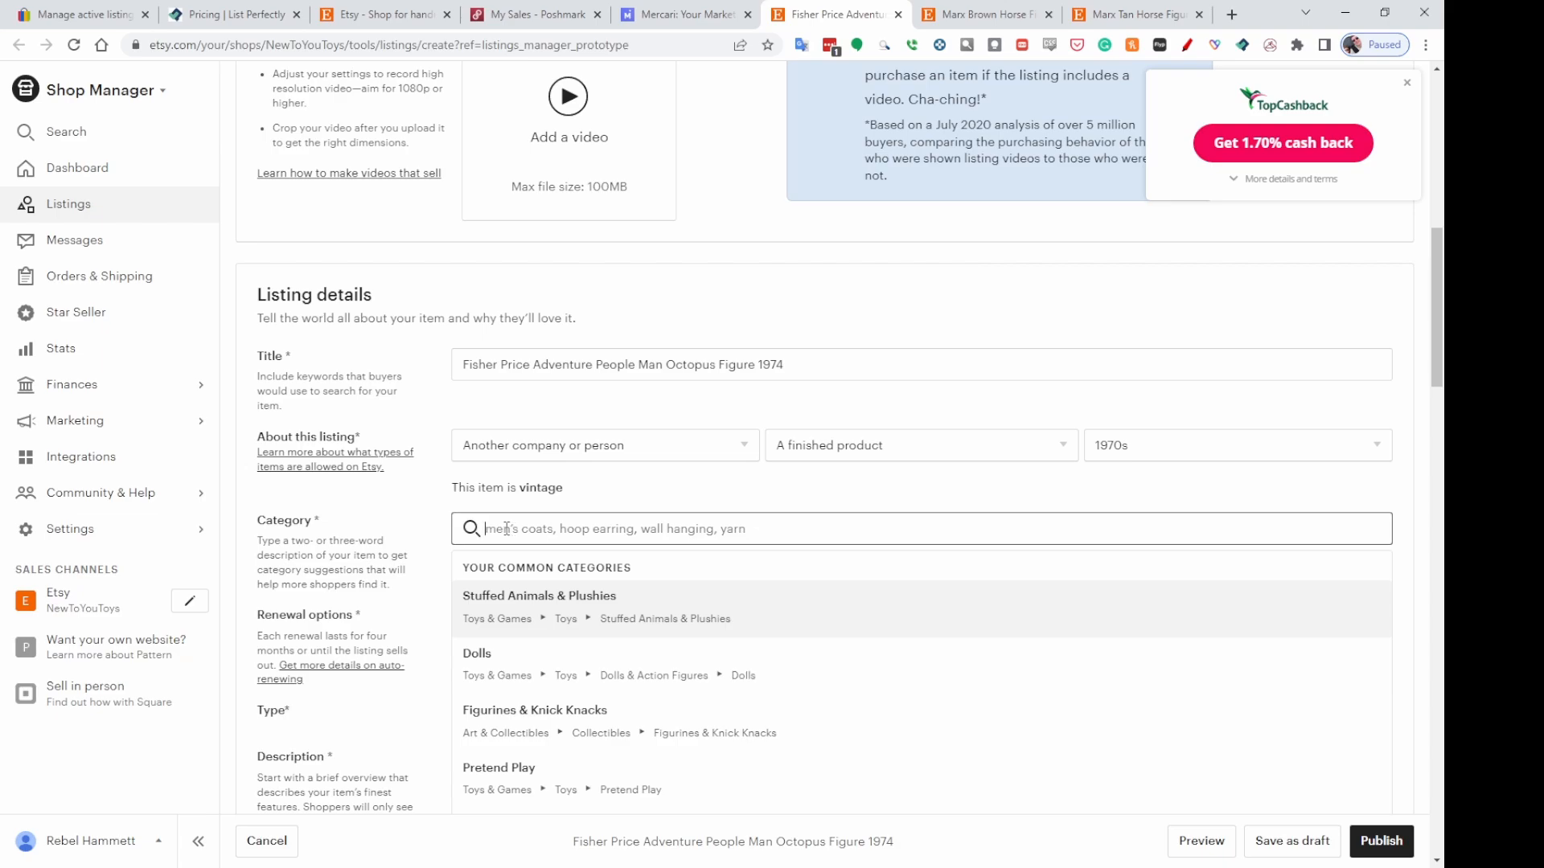
pyautogui.write('Action')
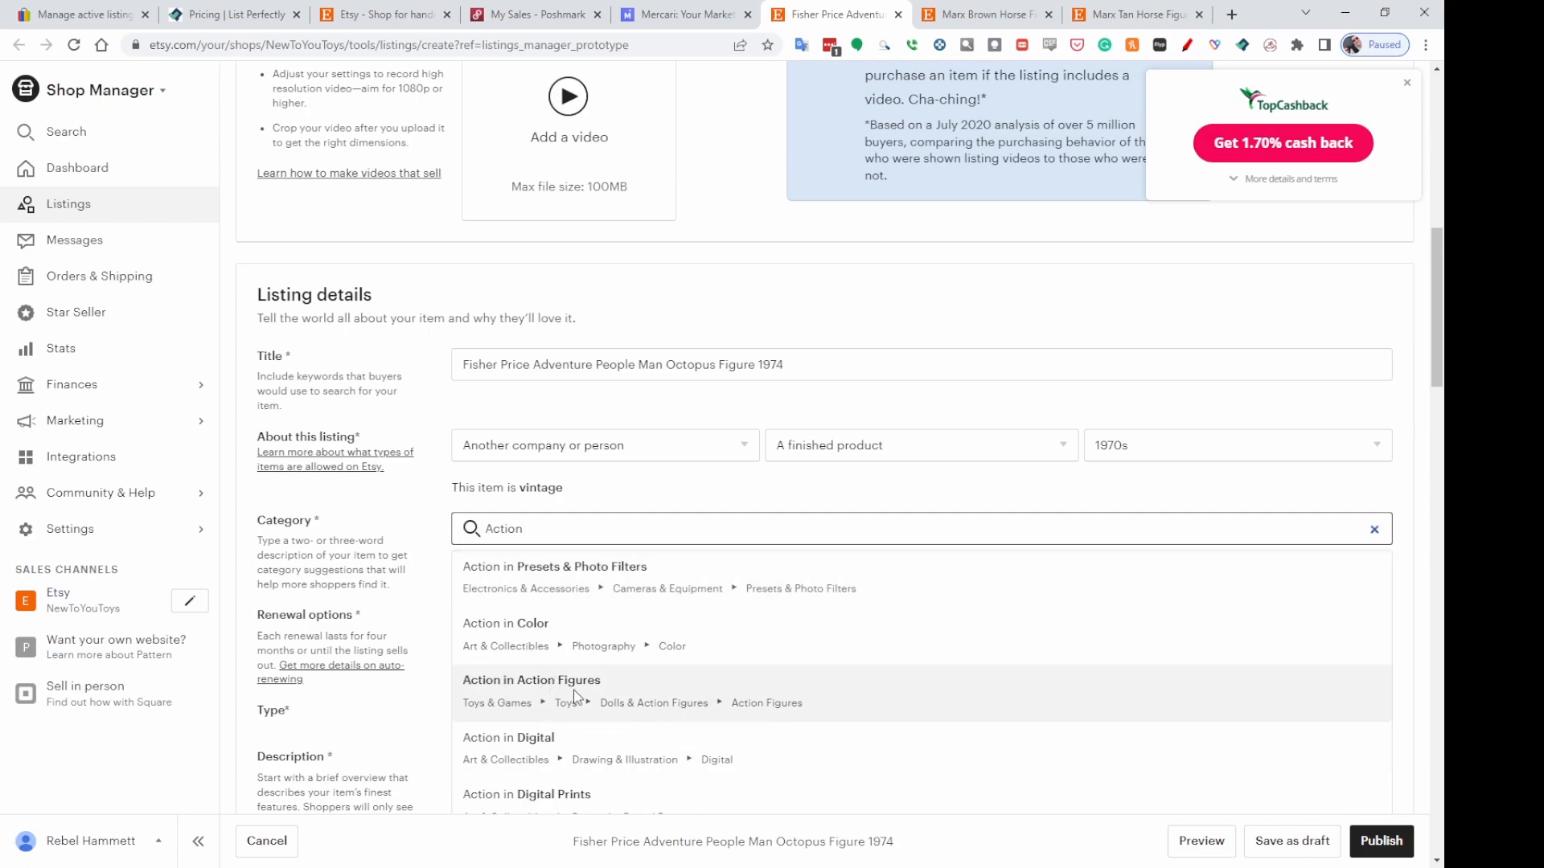
pyautogui.click(767, 709)
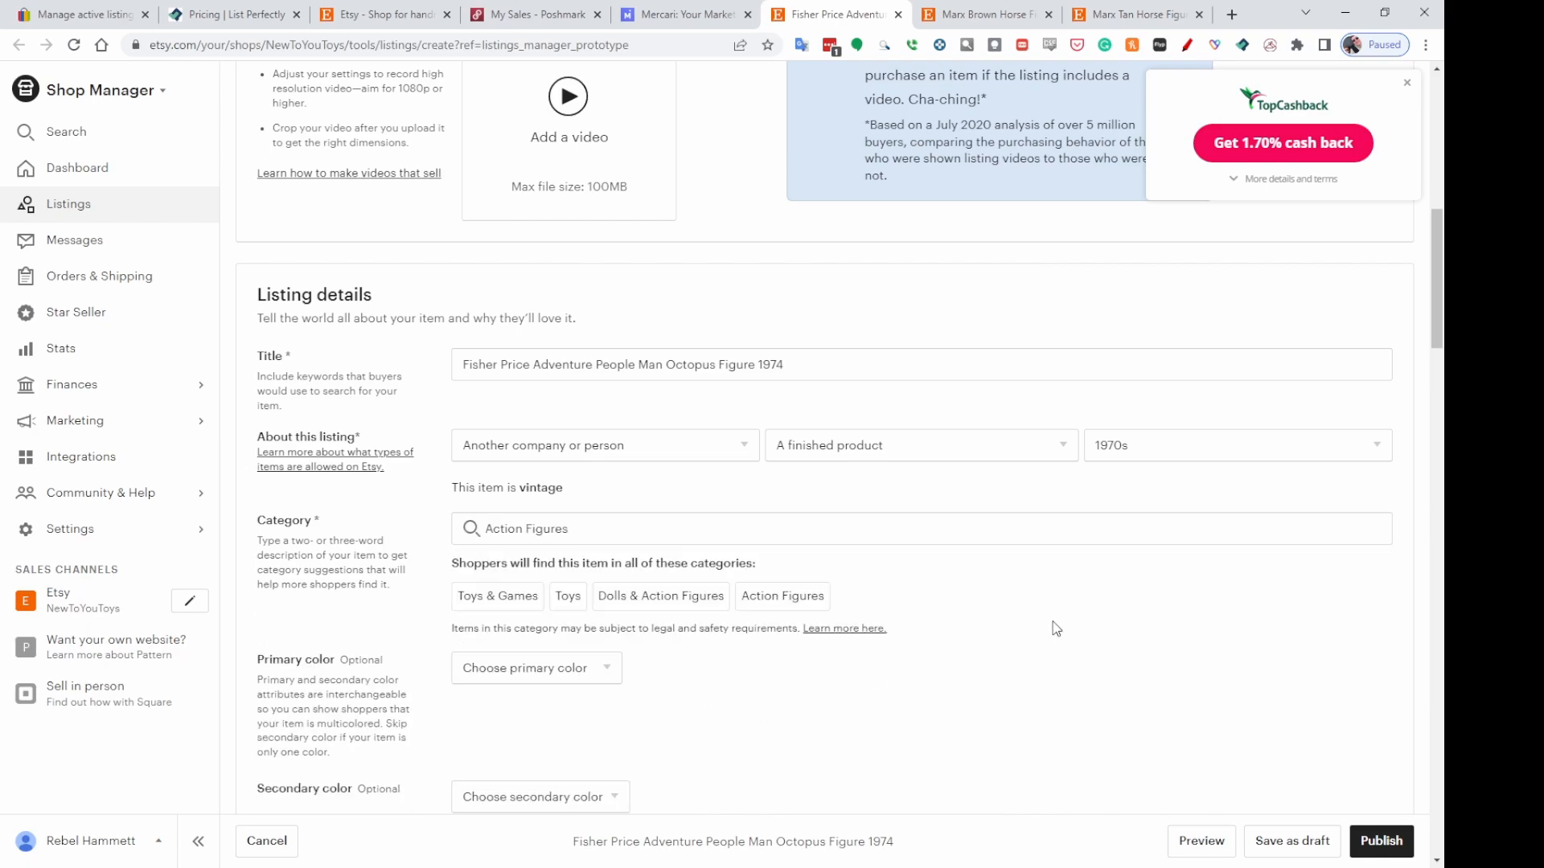
# Set the Fisher Price listing's price to $12.95.
pyautogui.scroll(-2, 1256, 554)
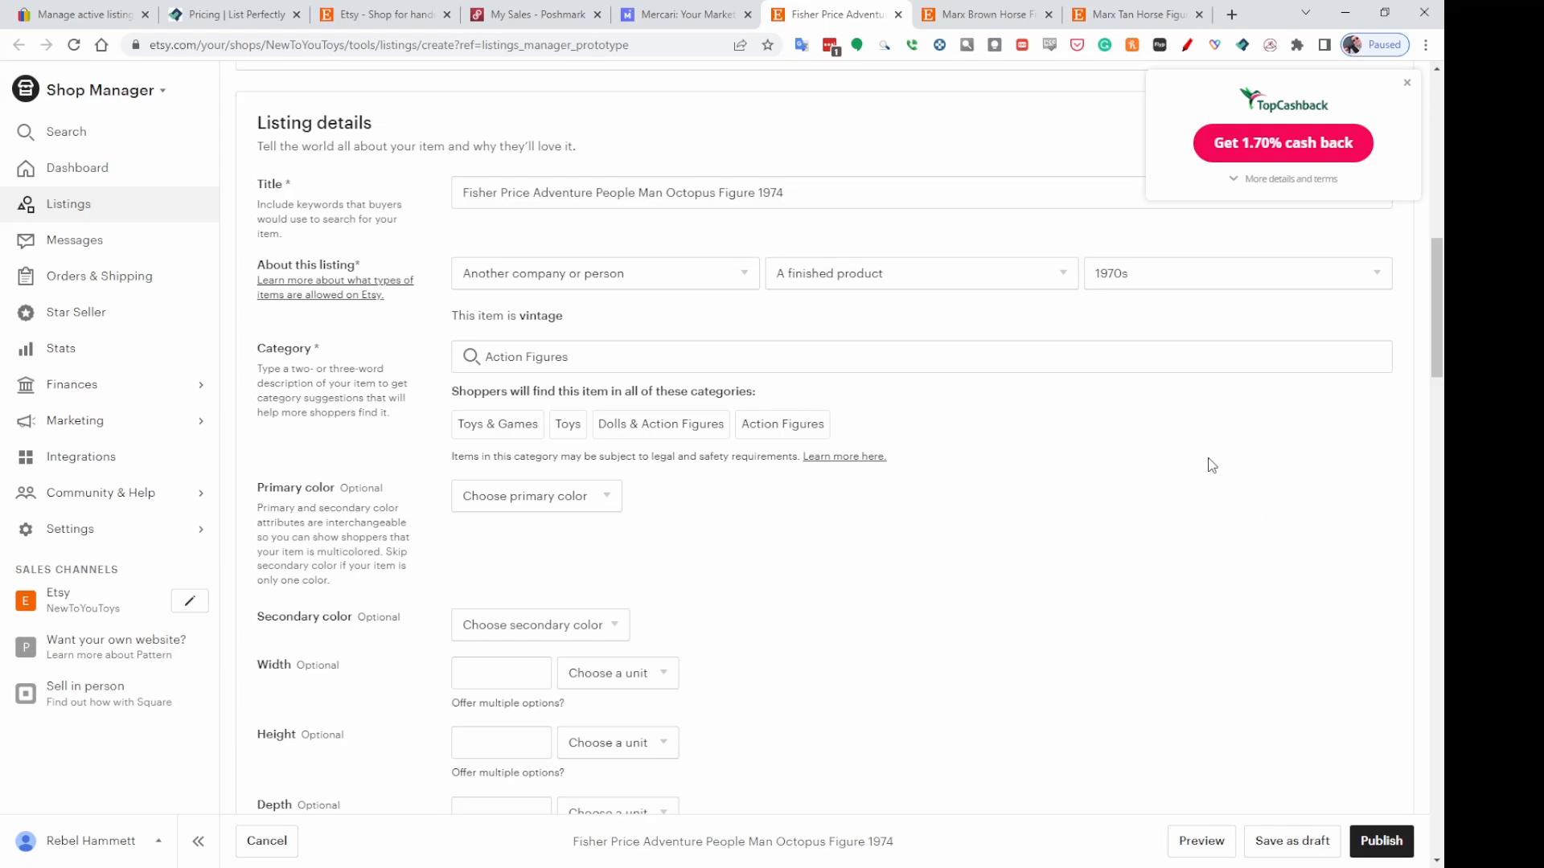
pyautogui.scroll(-2, 1223, 461)
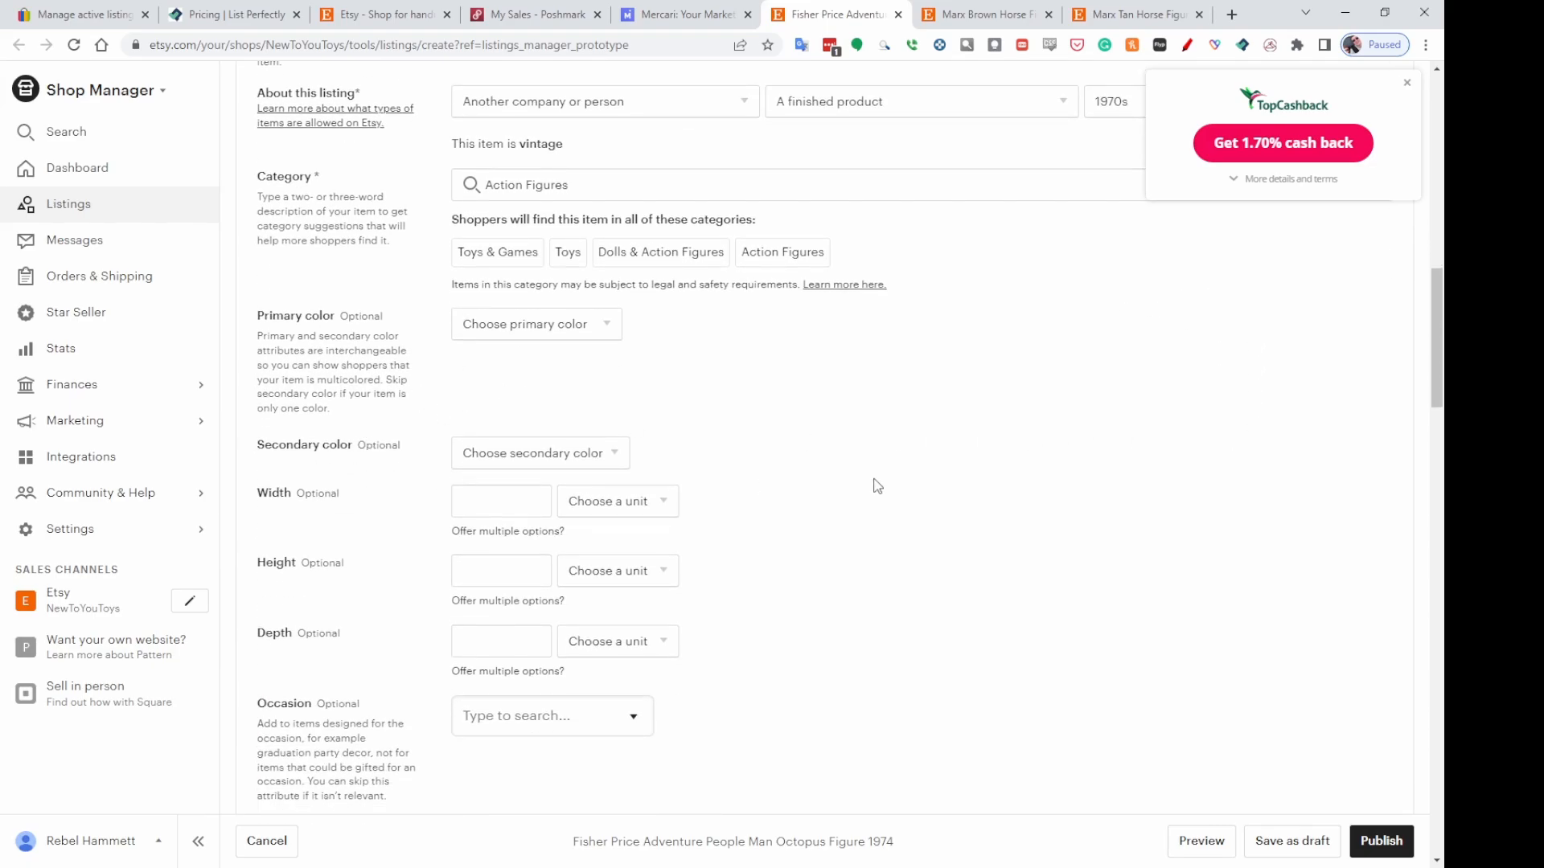
pyautogui.scroll(-5, 968, 524)
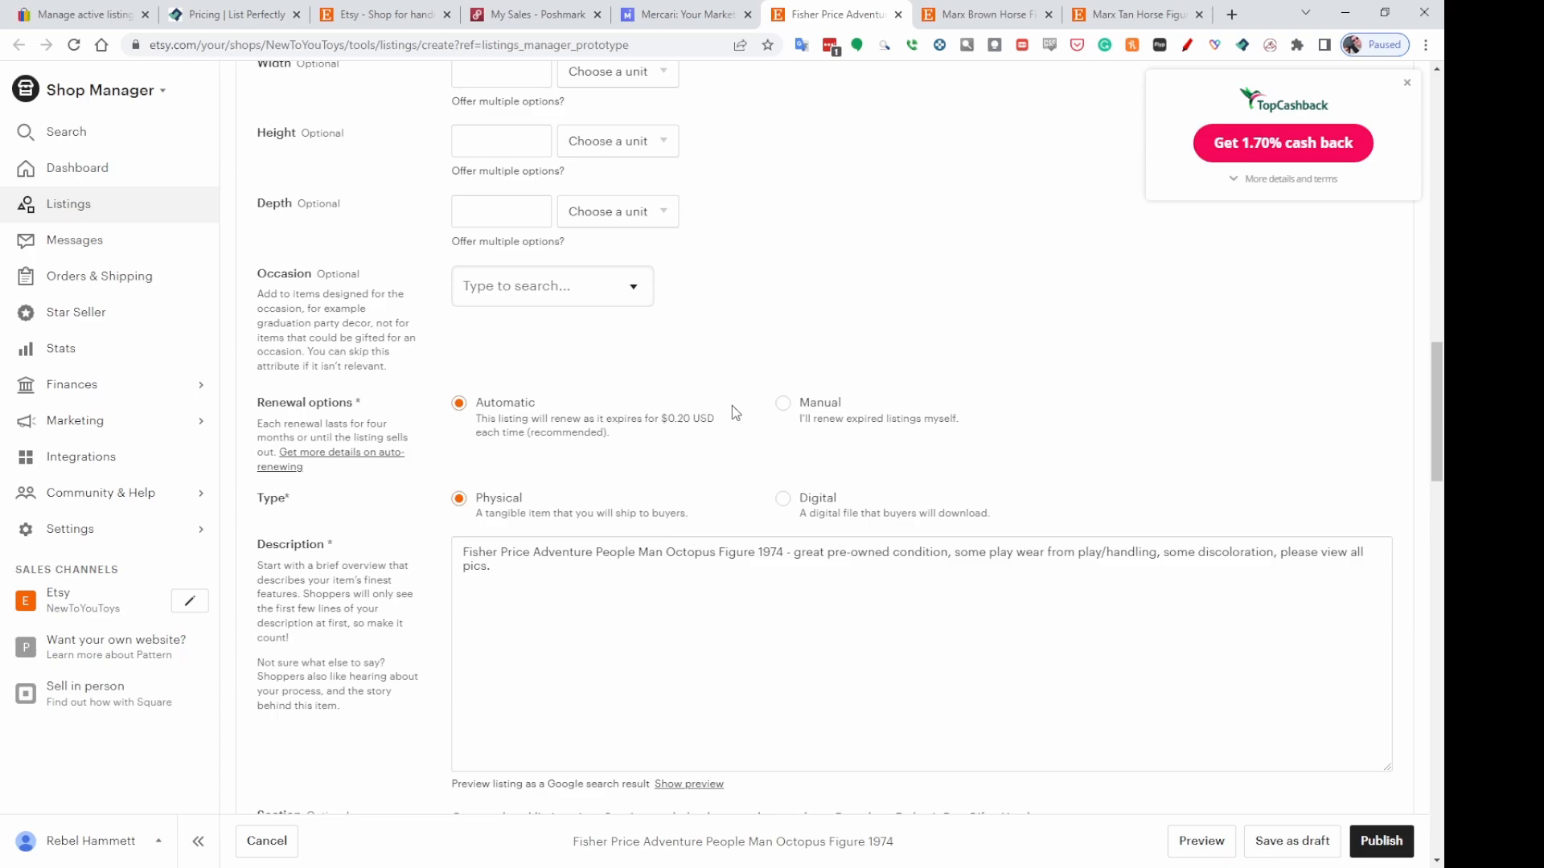
pyautogui.scroll(-1, 1154, 456)
pyautogui.scroll(-3, 1155, 456)
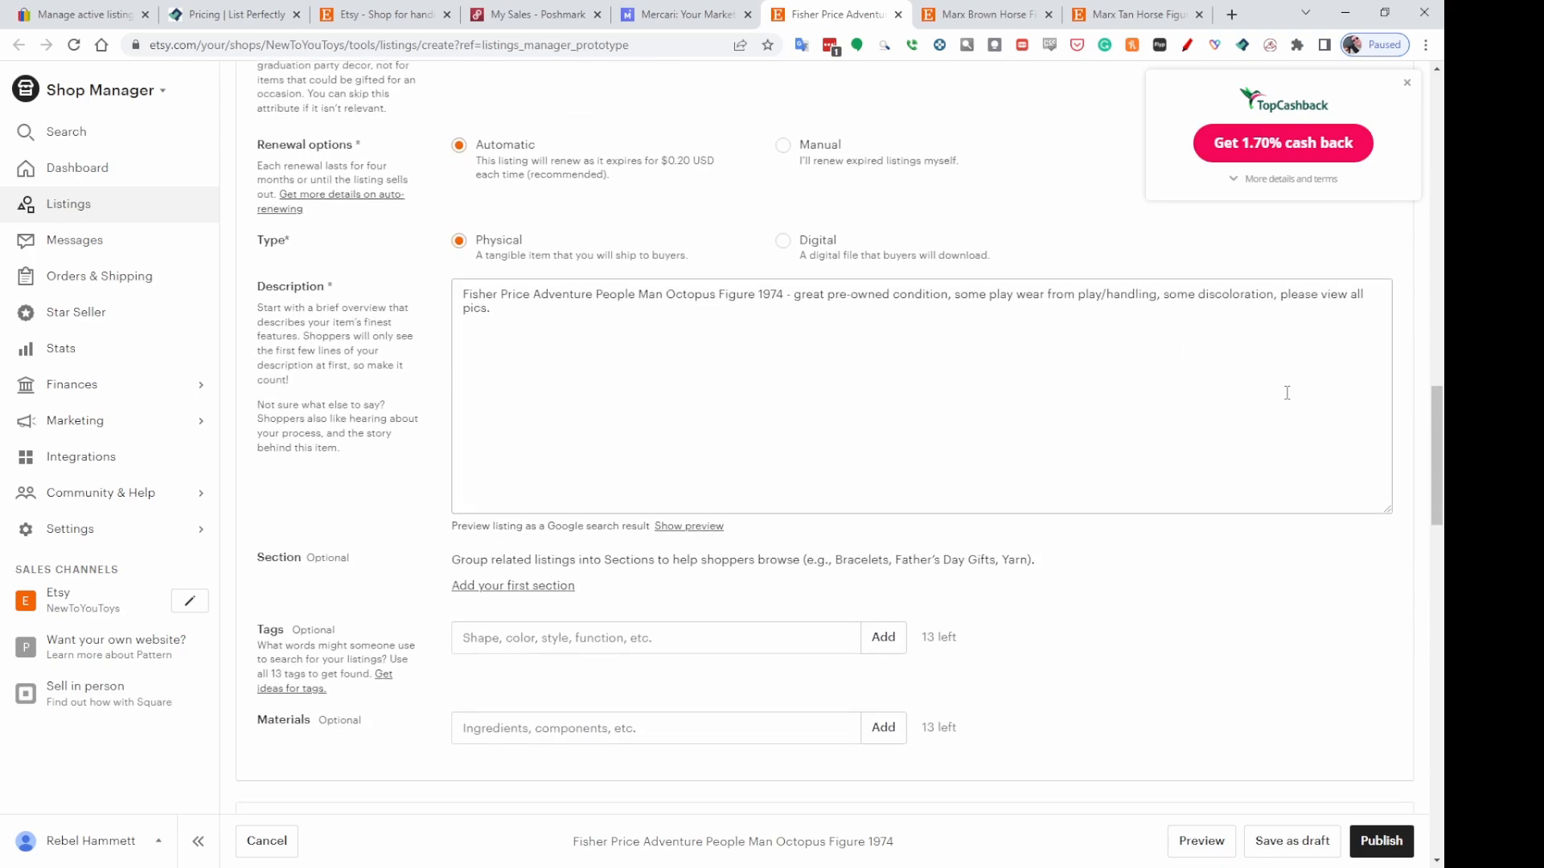
pyautogui.scroll(-3, 1106, 406)
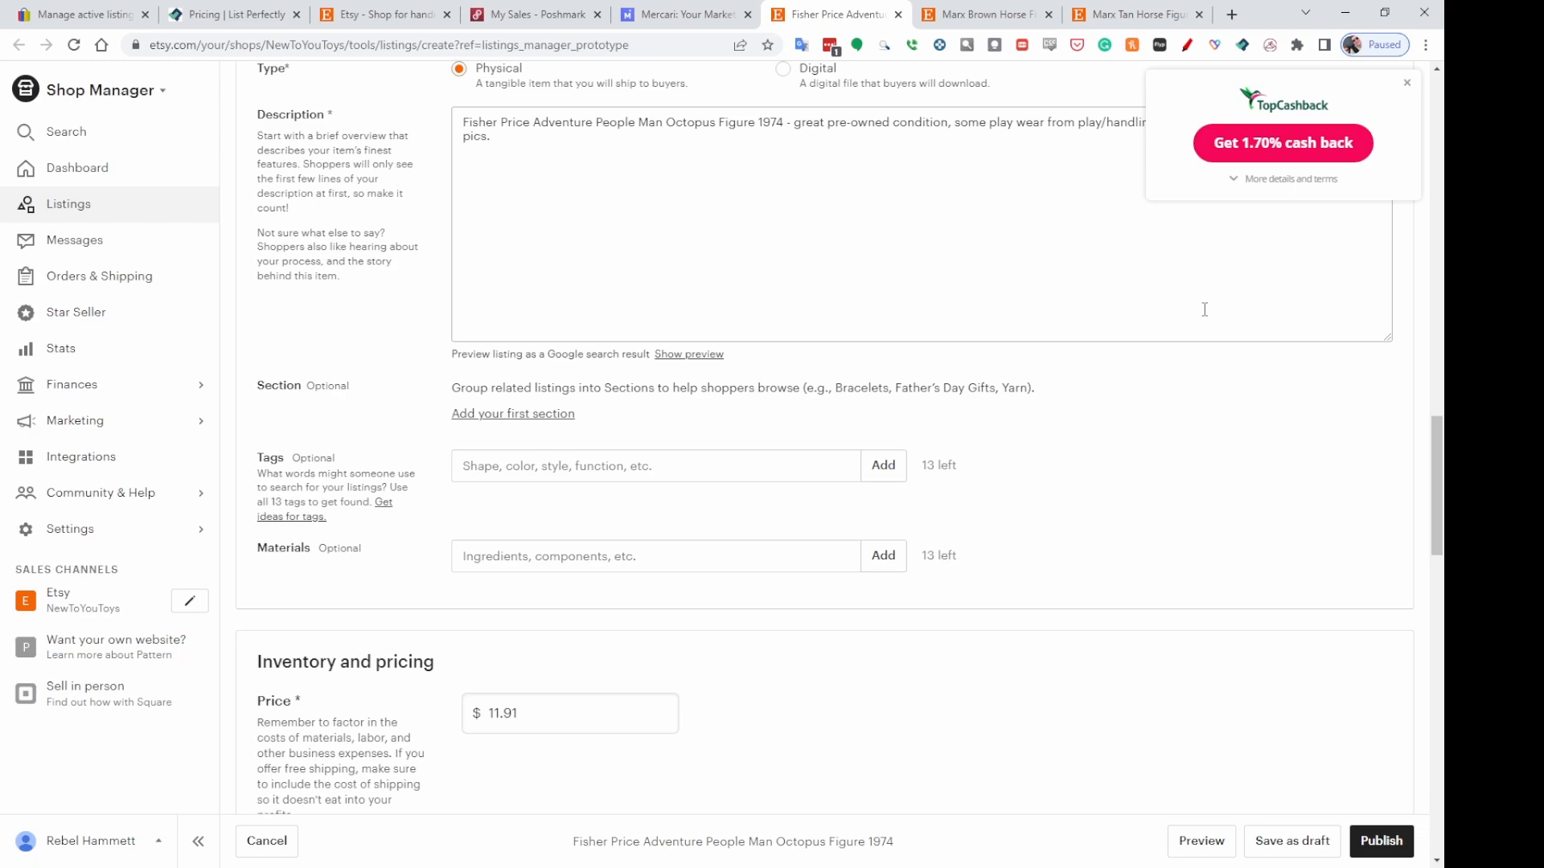
pyautogui.scroll(-3, 1371, 493)
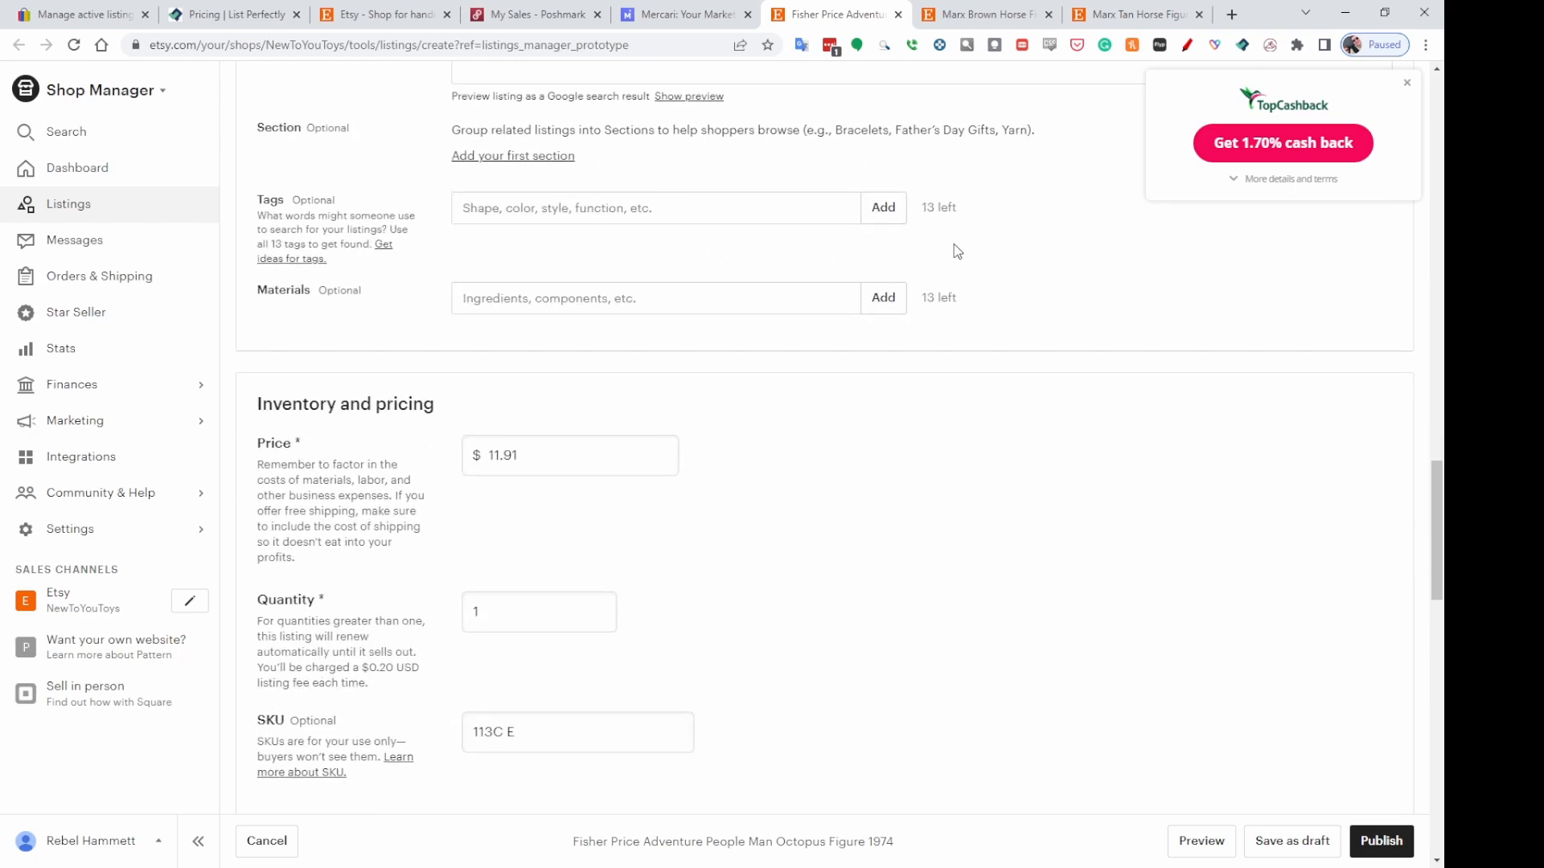
pyautogui.scroll(-1, 1070, 313)
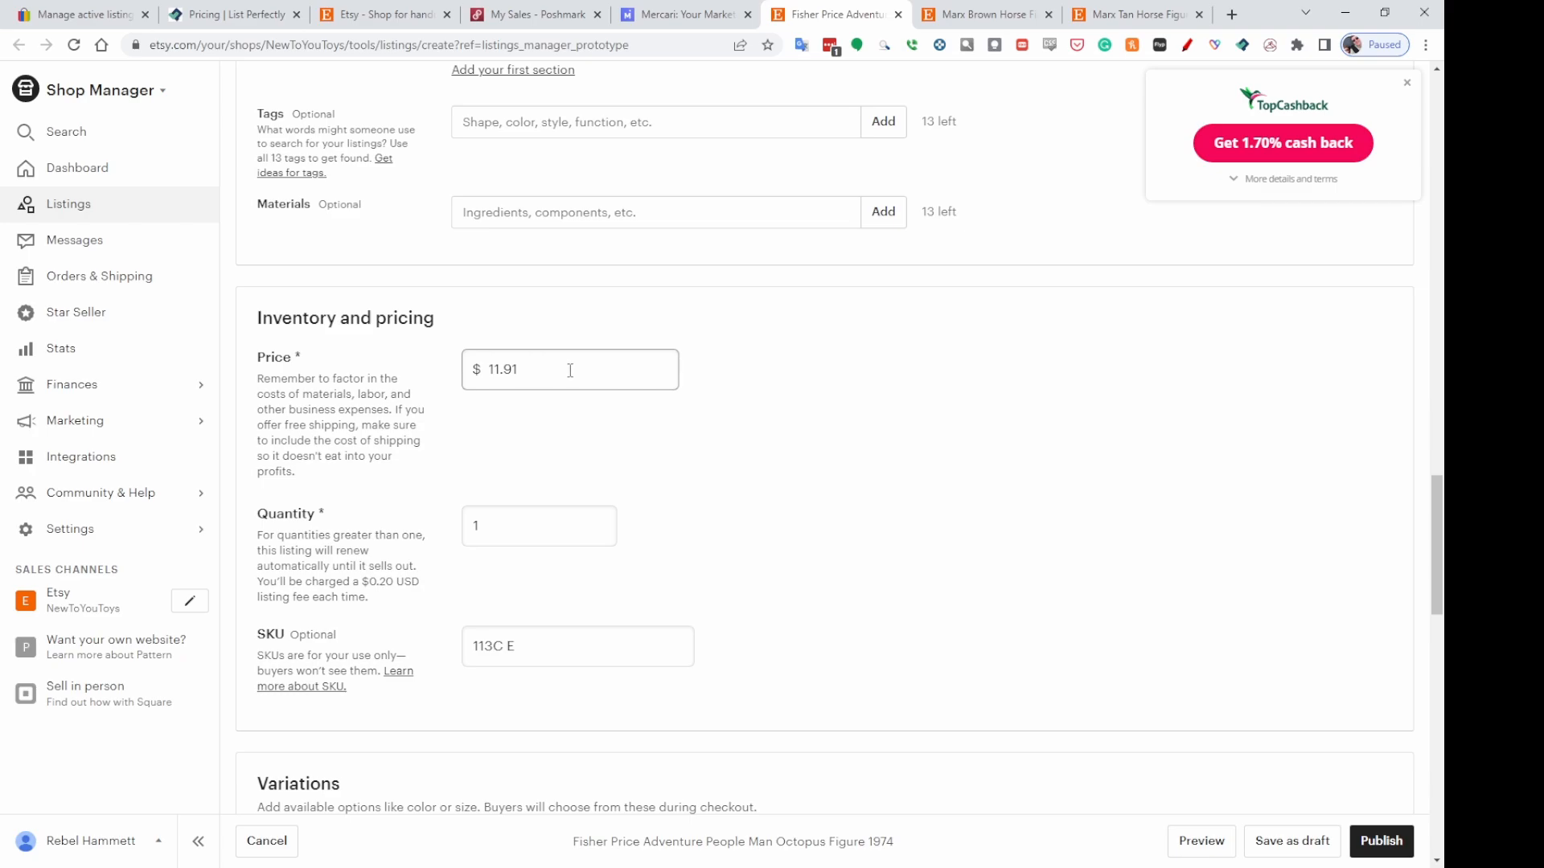
pyautogui.doubleClick(495, 368)
pyautogui.write('12.95')
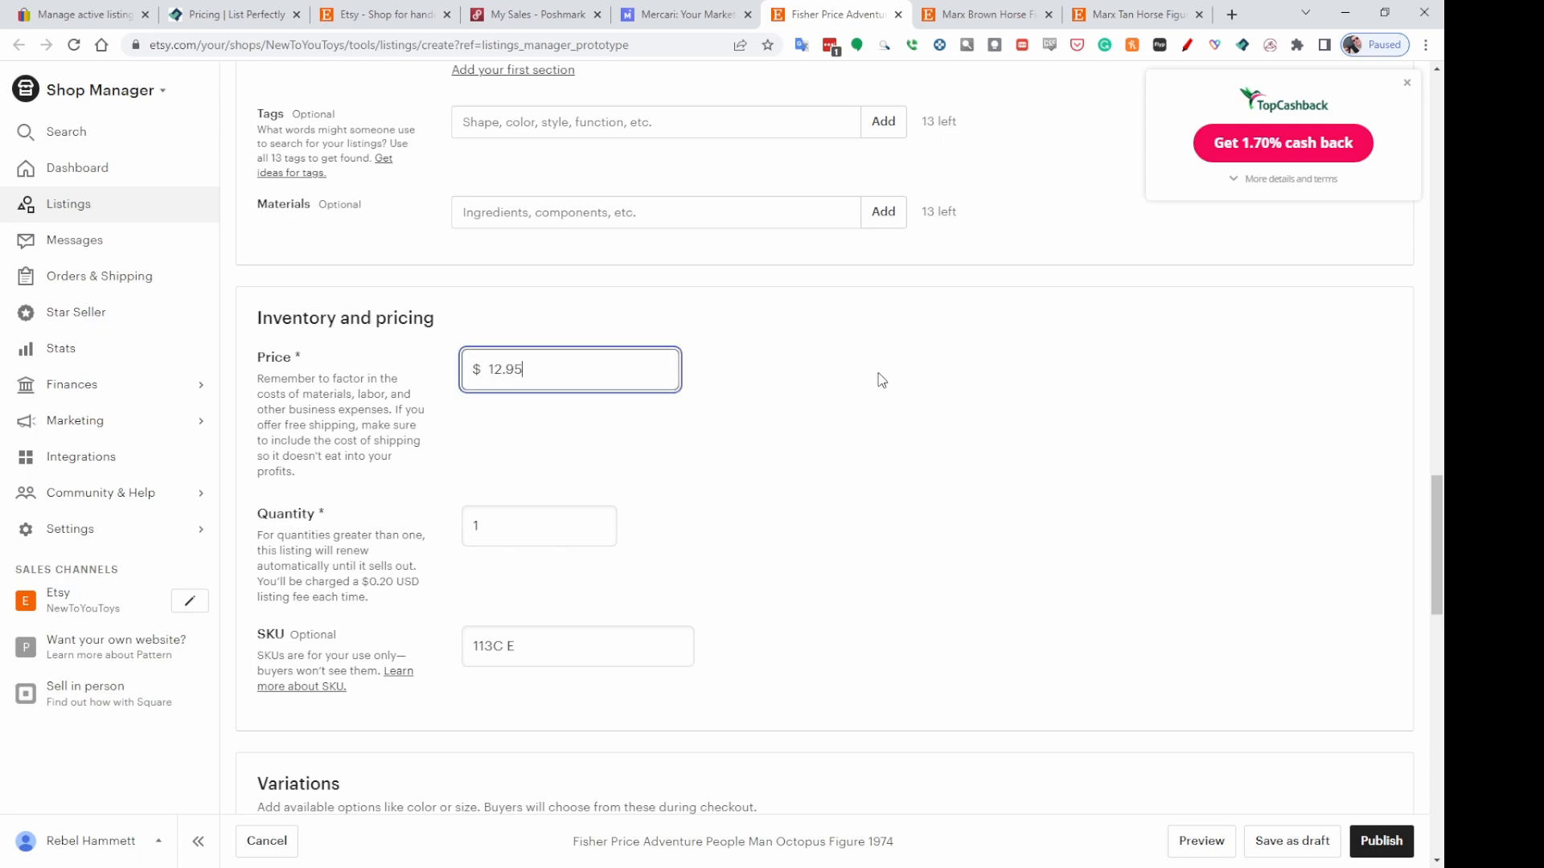
pyautogui.click(957, 371)
# Choose the First class shipping profile for the listing.
pyautogui.scroll(-3, 1054, 407)
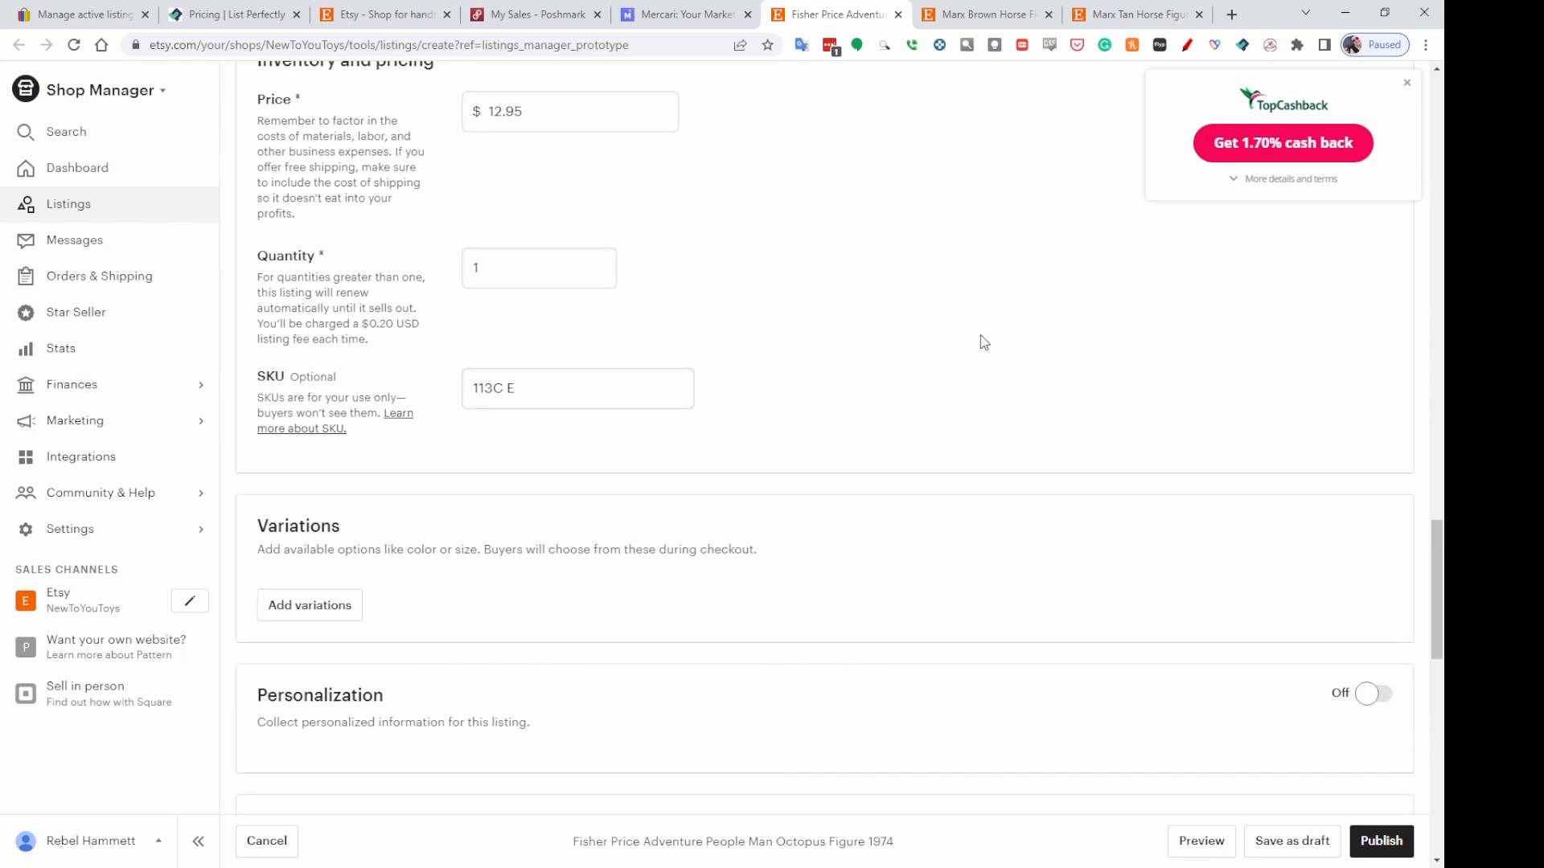
pyautogui.scroll(-4, 925, 317)
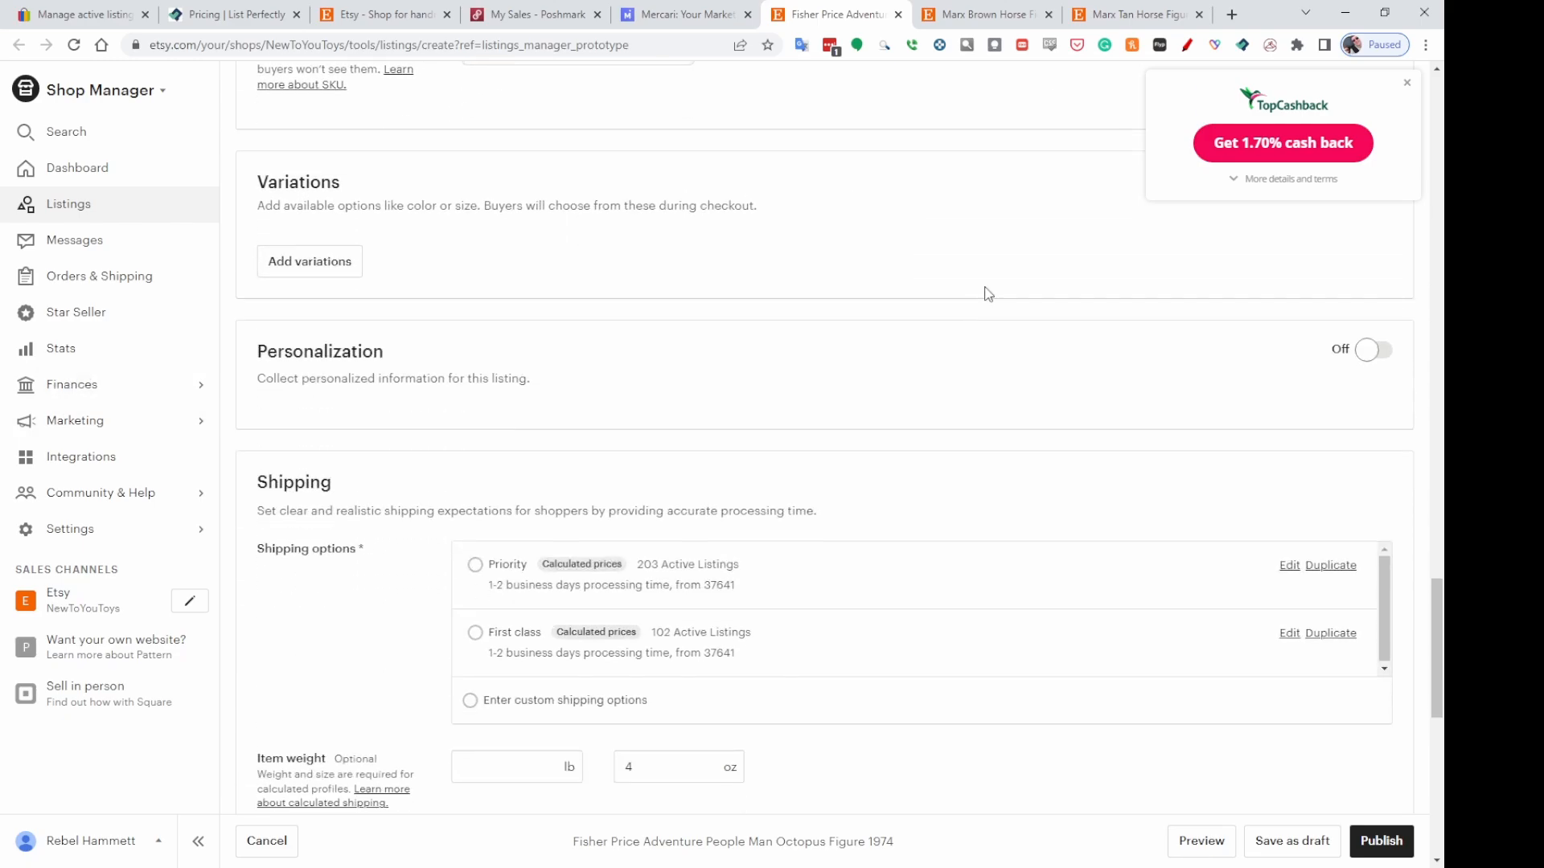
pyautogui.scroll(-2, 1017, 286)
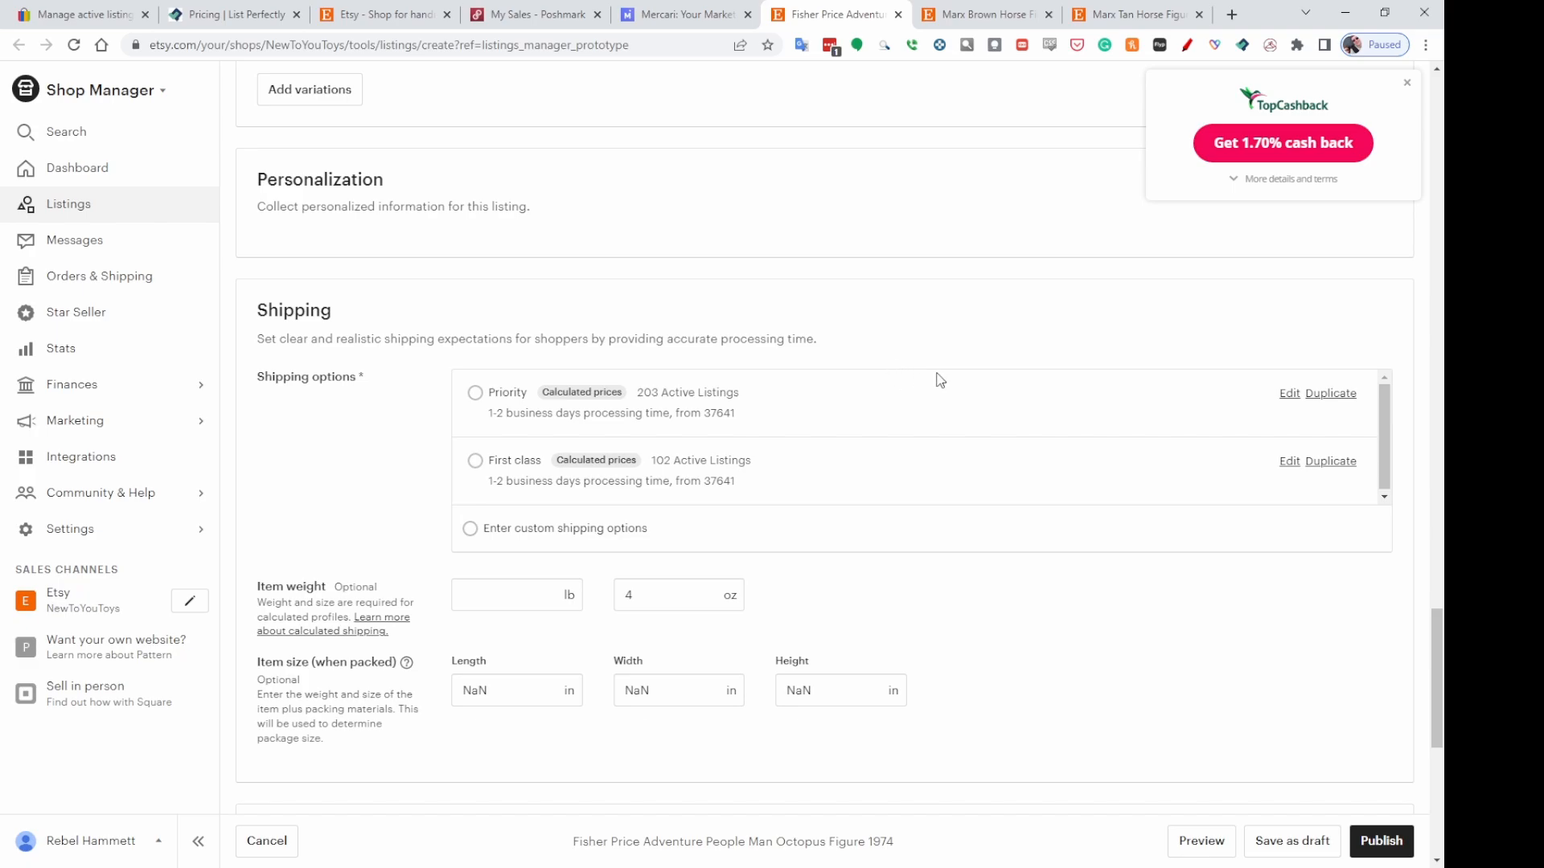
pyautogui.click(479, 466)
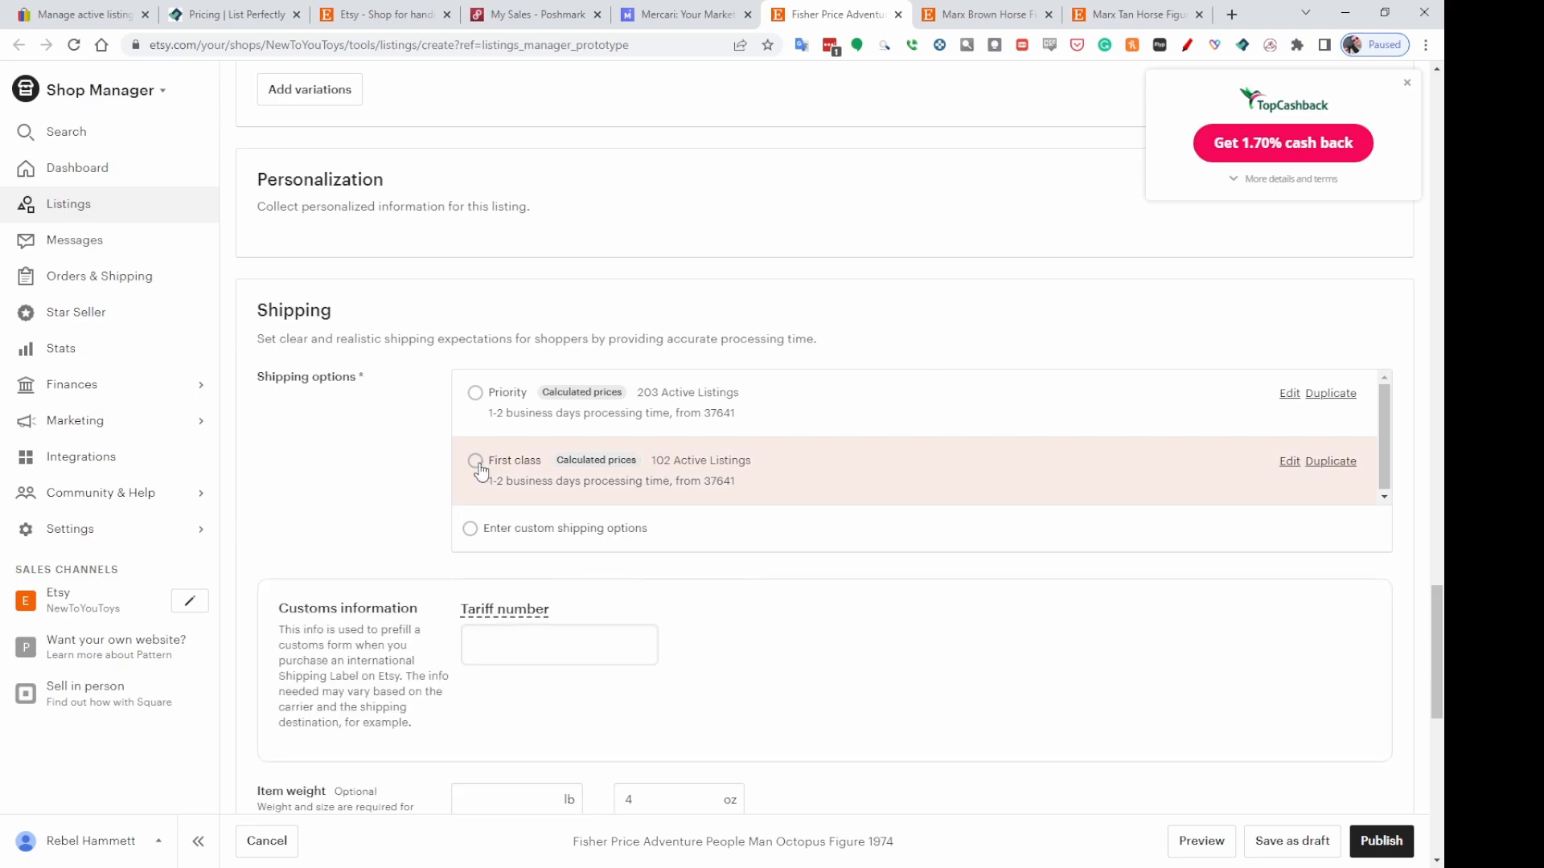
# Enter a packed item size of 4 x 4 x 4 inches for length, width and height.
pyautogui.scroll(-2, 973, 641)
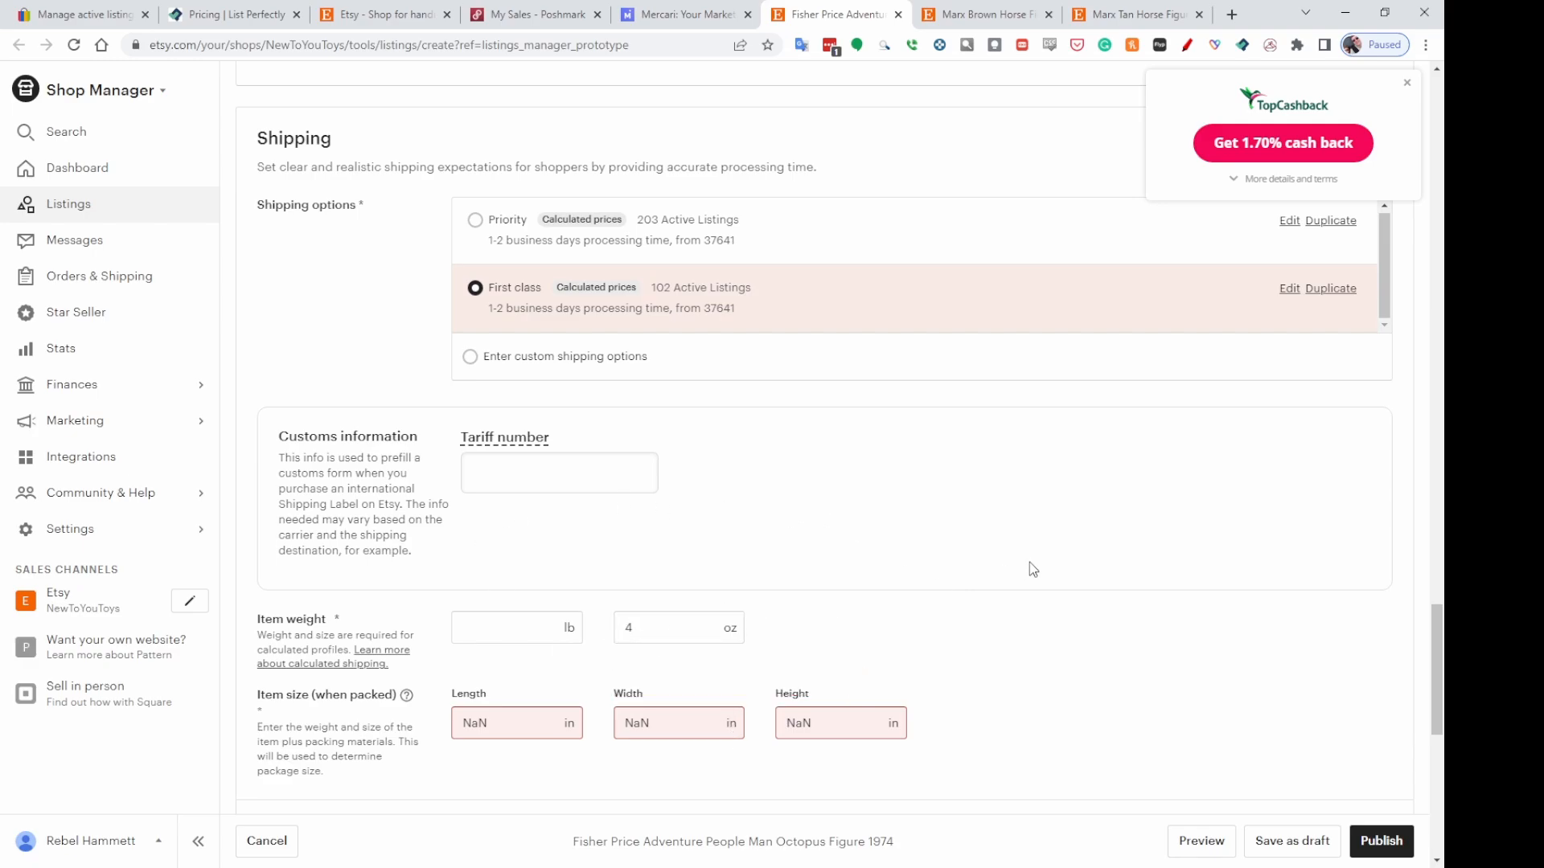
pyautogui.scroll(-2, 1045, 563)
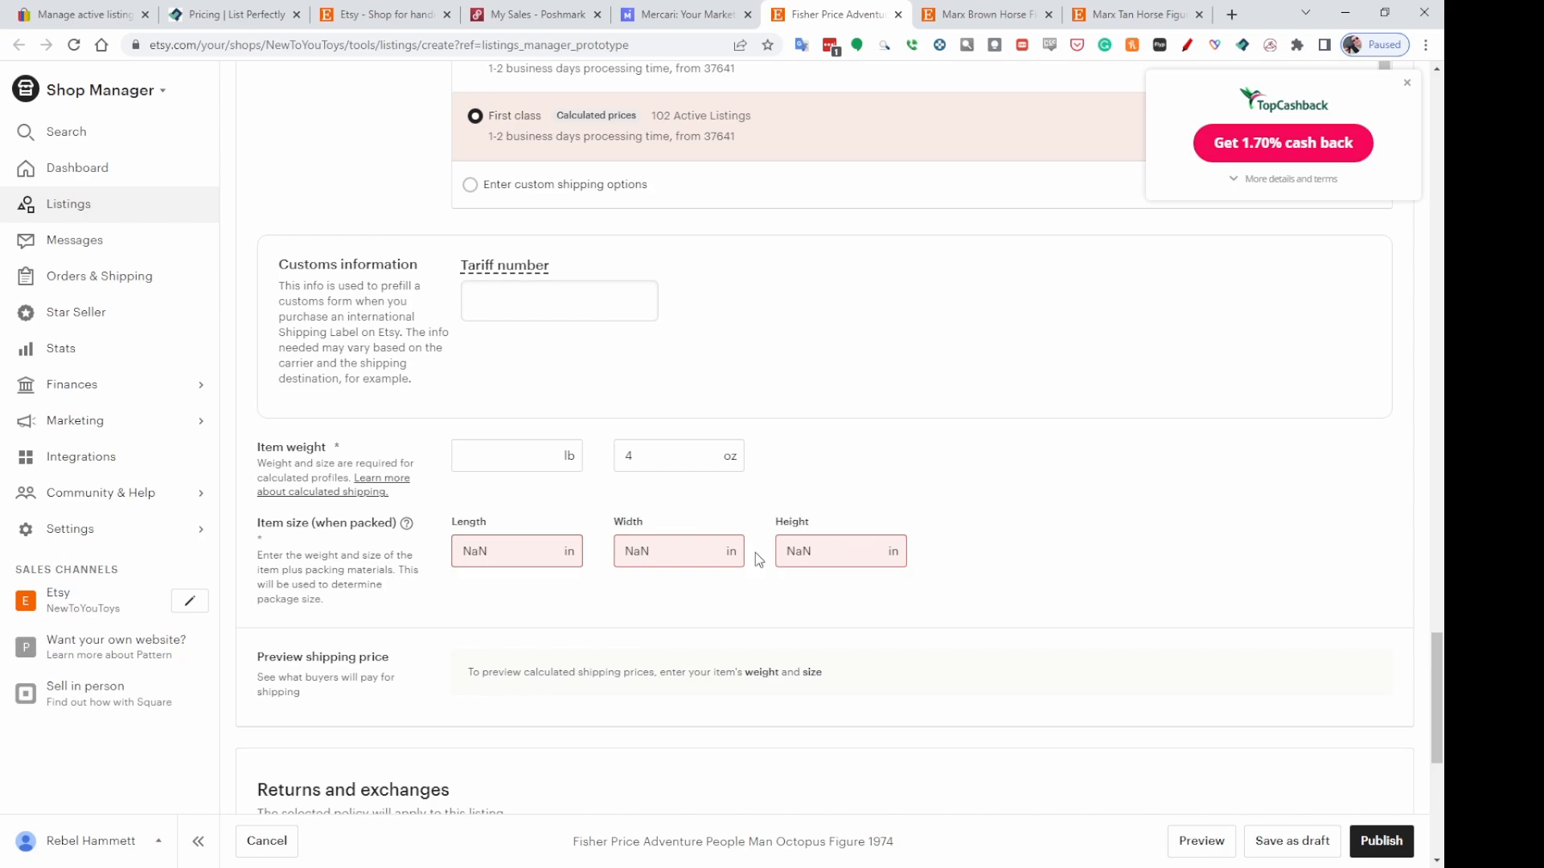
pyautogui.doubleClick(474, 551)
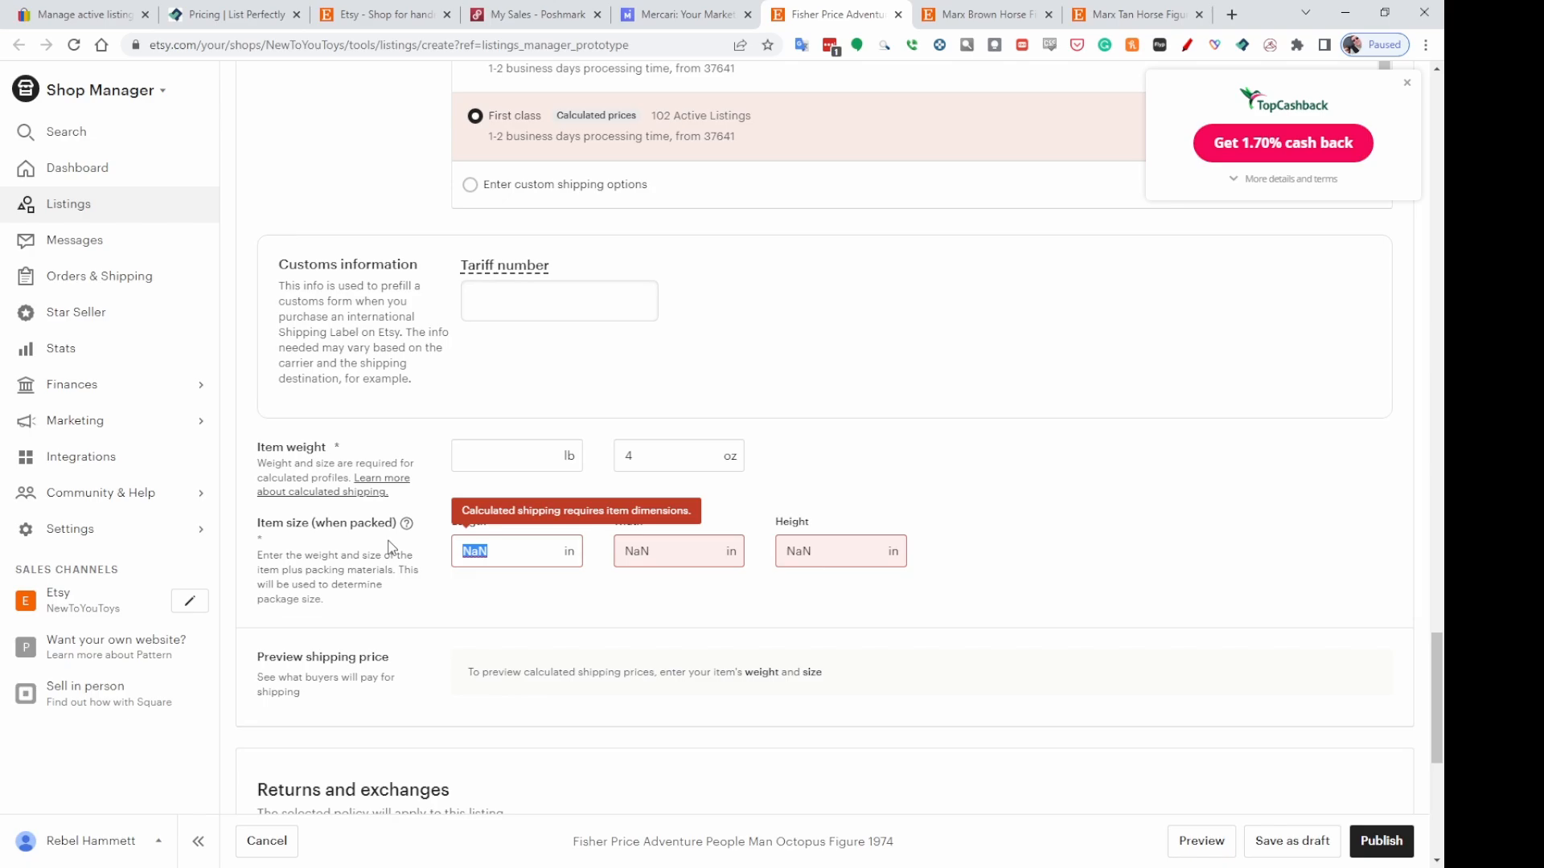
pyautogui.write('4')
pyautogui.press('Tab')
pyautogui.write('4')
pyautogui.press('Tab')
pyautogui.write('4')
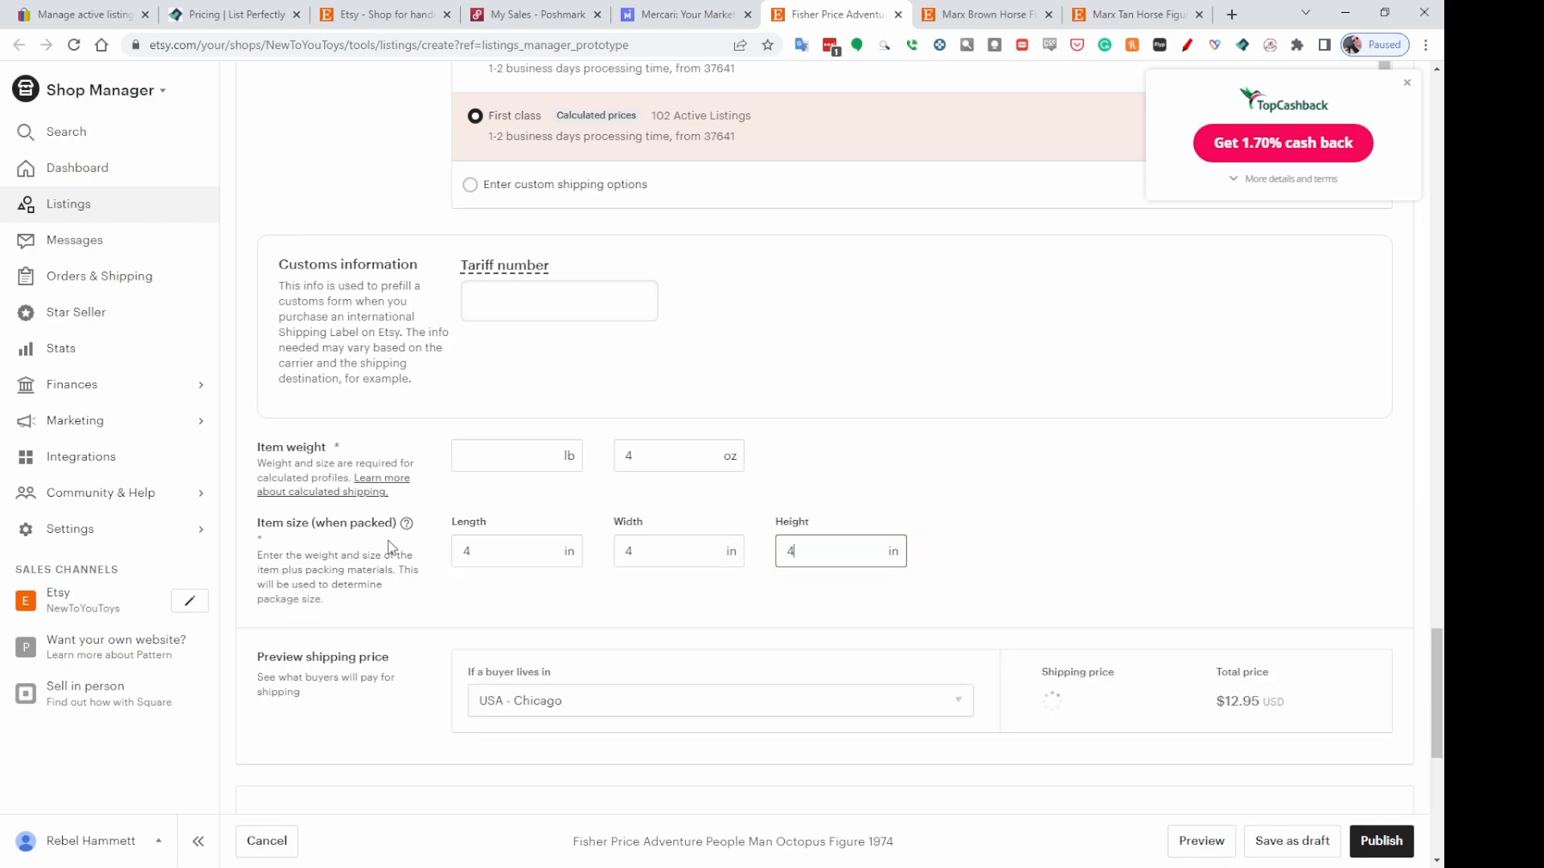
# Publish the Fisher Price listing, accepting the listing fee, and open the published listing.
pyautogui.scroll(-1, 1116, 601)
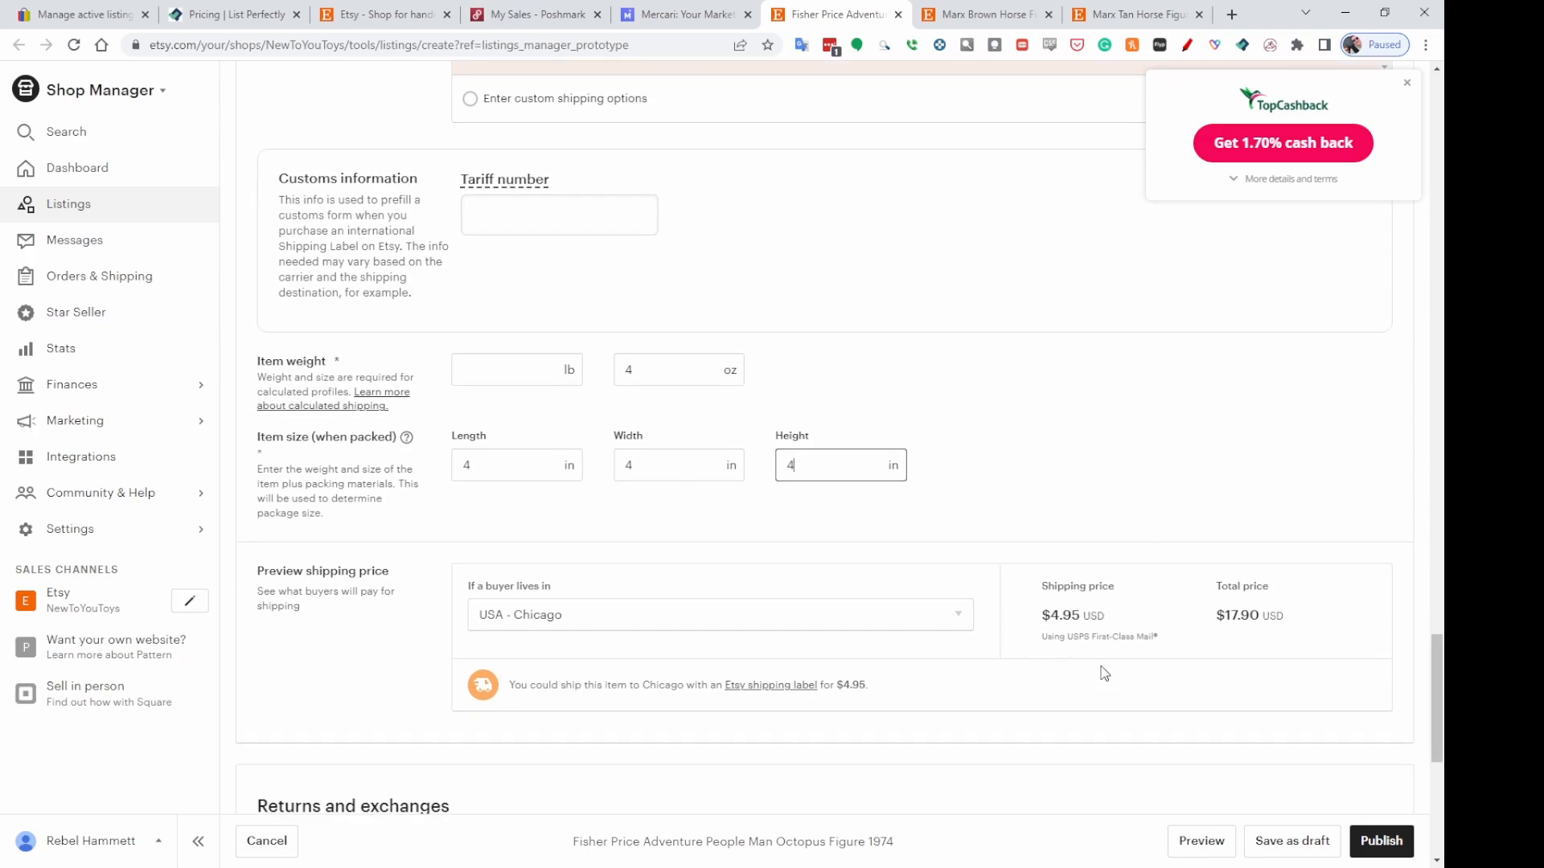
pyautogui.scroll(-2, 1182, 523)
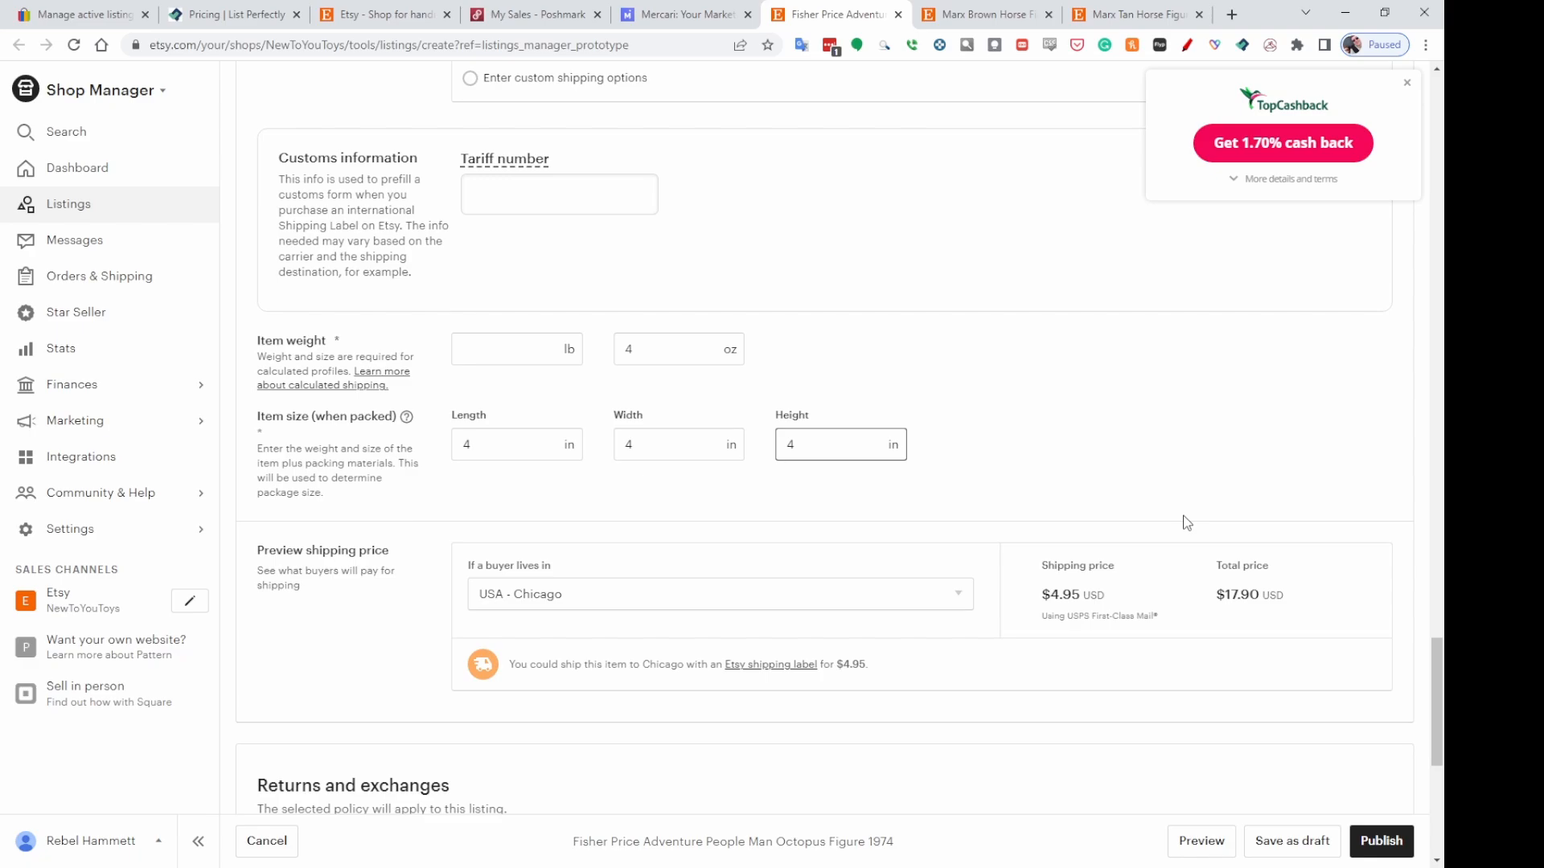
pyautogui.scroll(-5, 1338, 554)
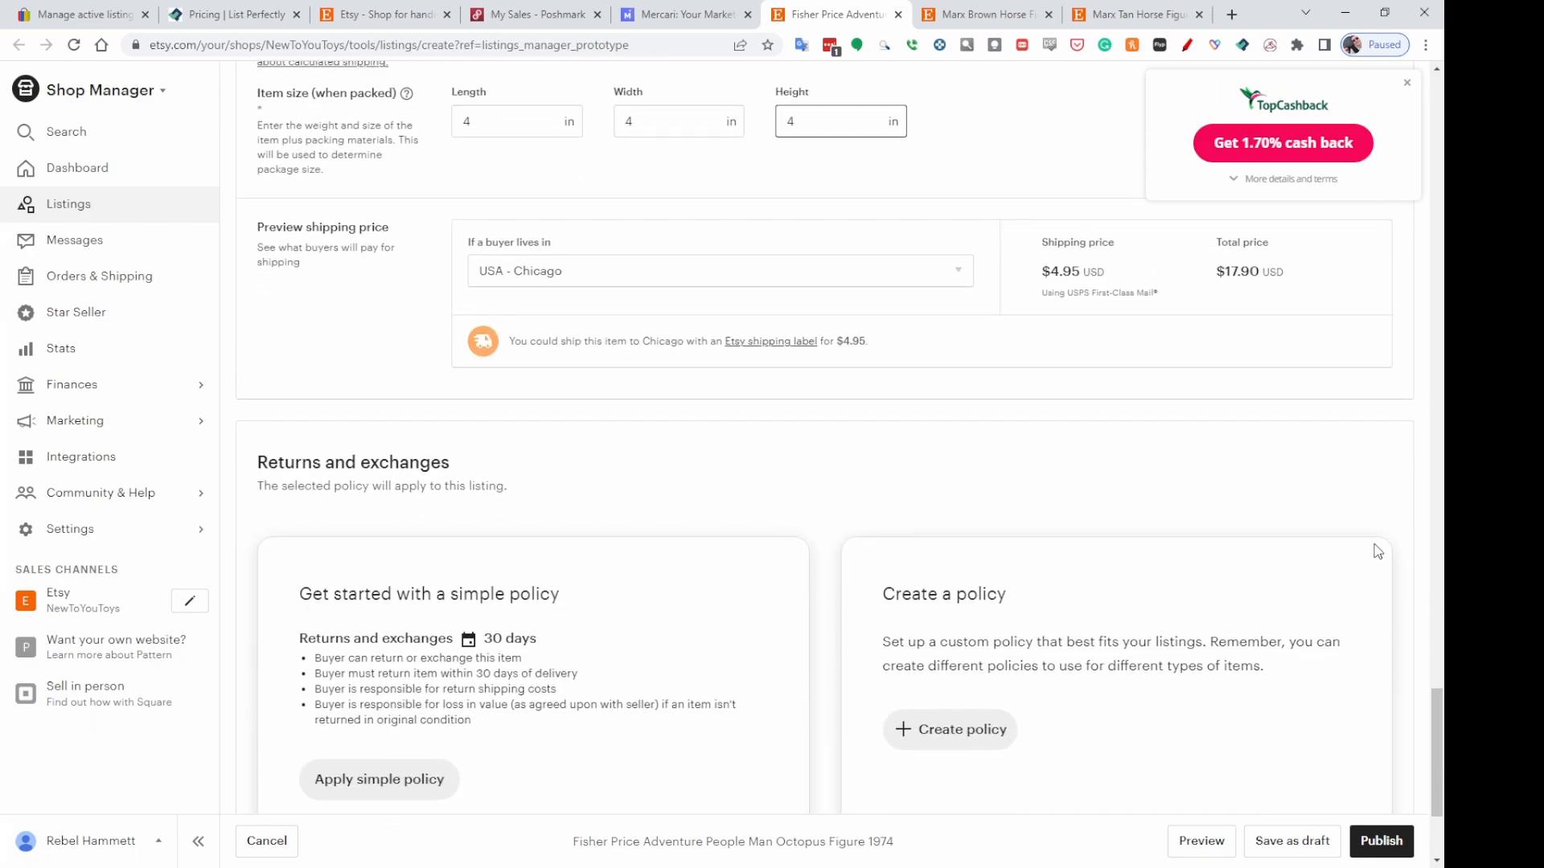
pyautogui.click(1383, 844)
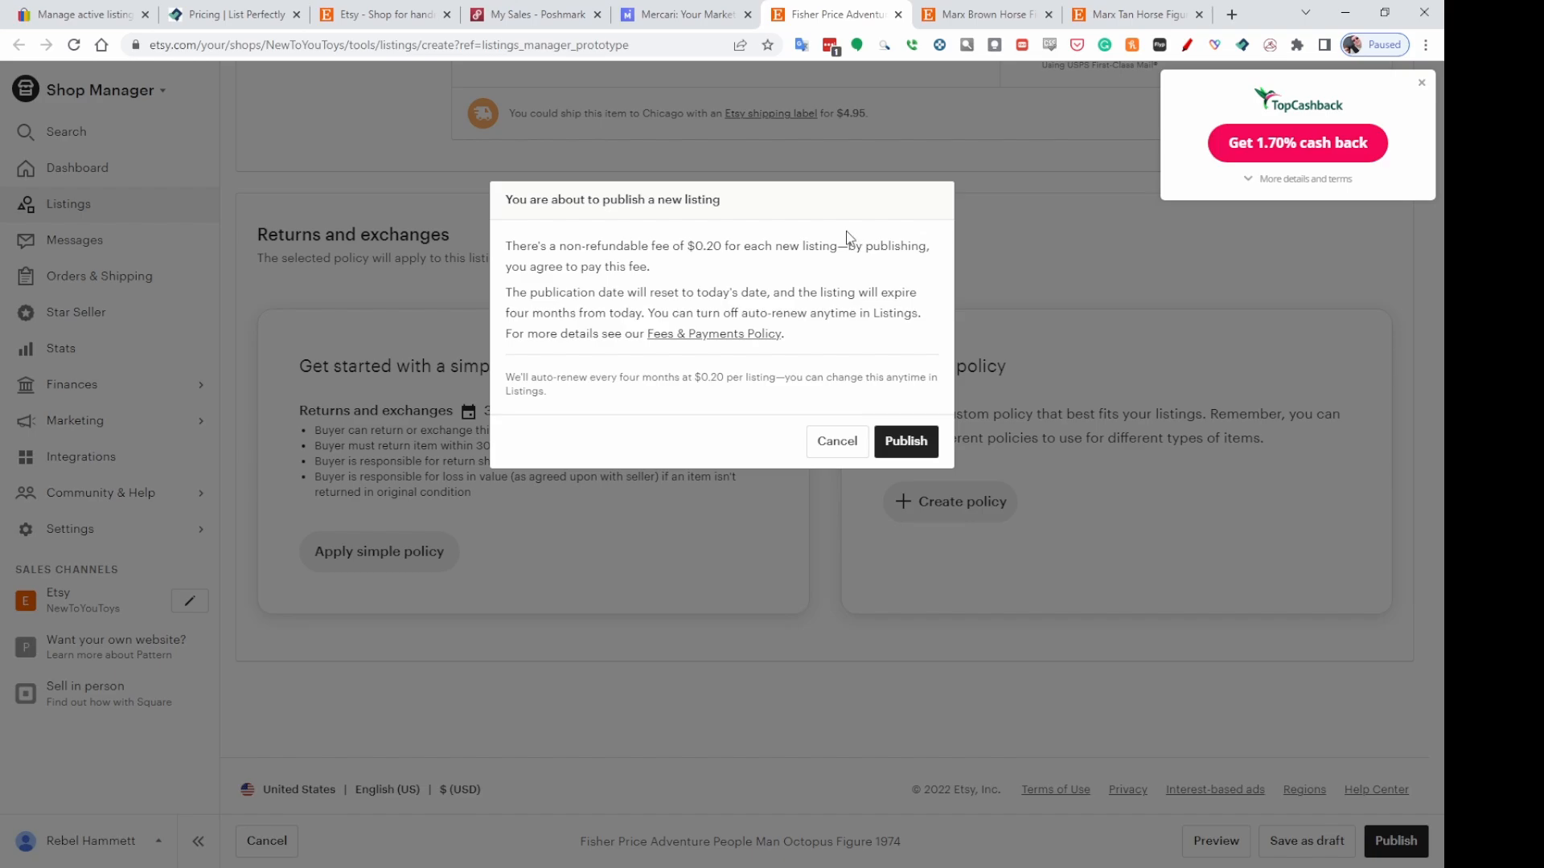
pyautogui.click(908, 445)
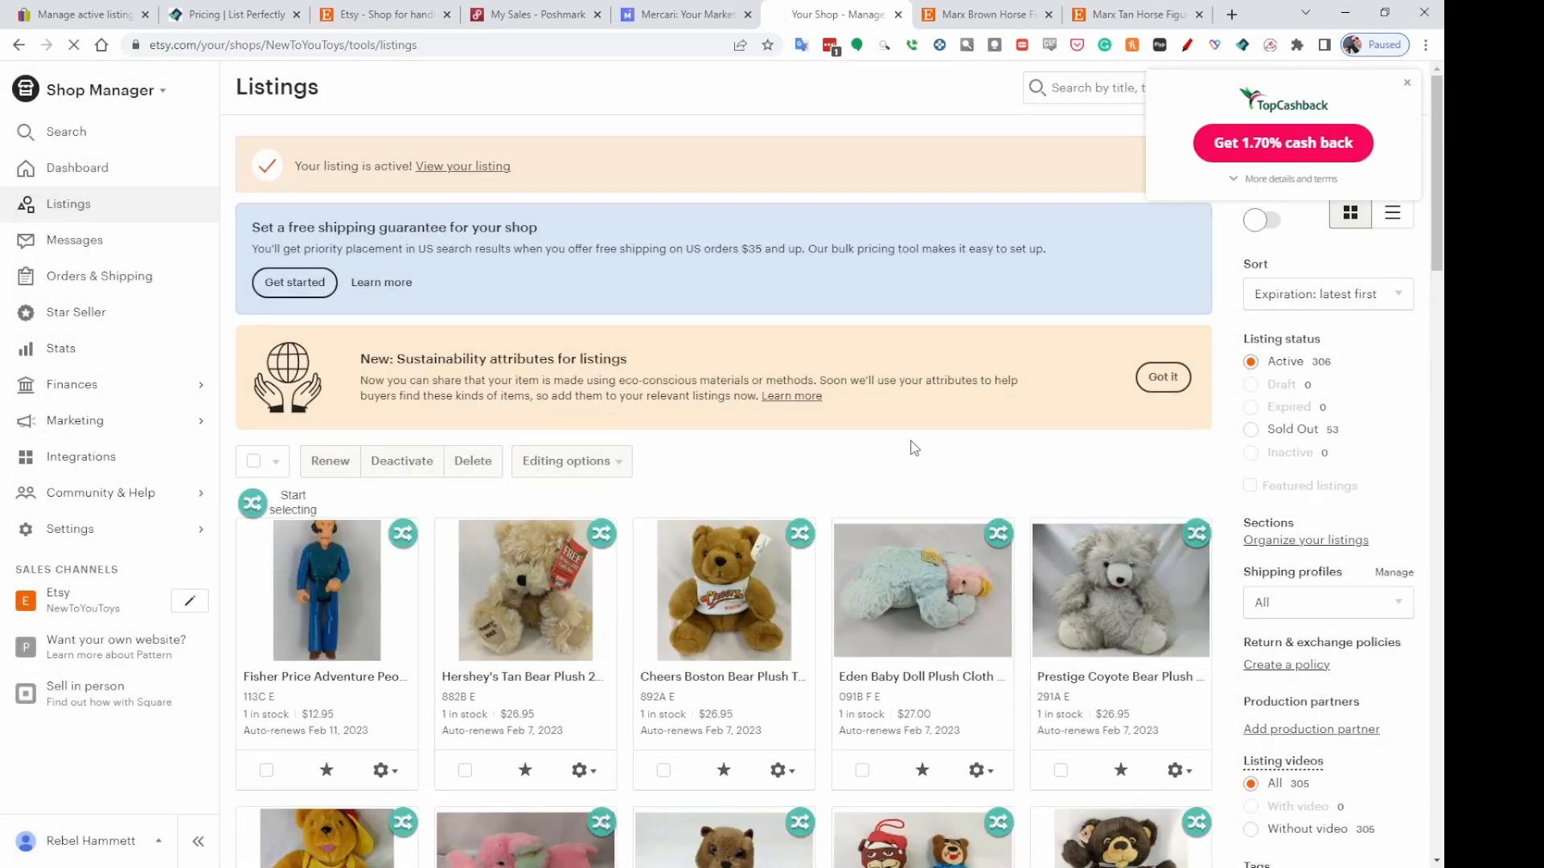
pyautogui.click(281, 643)
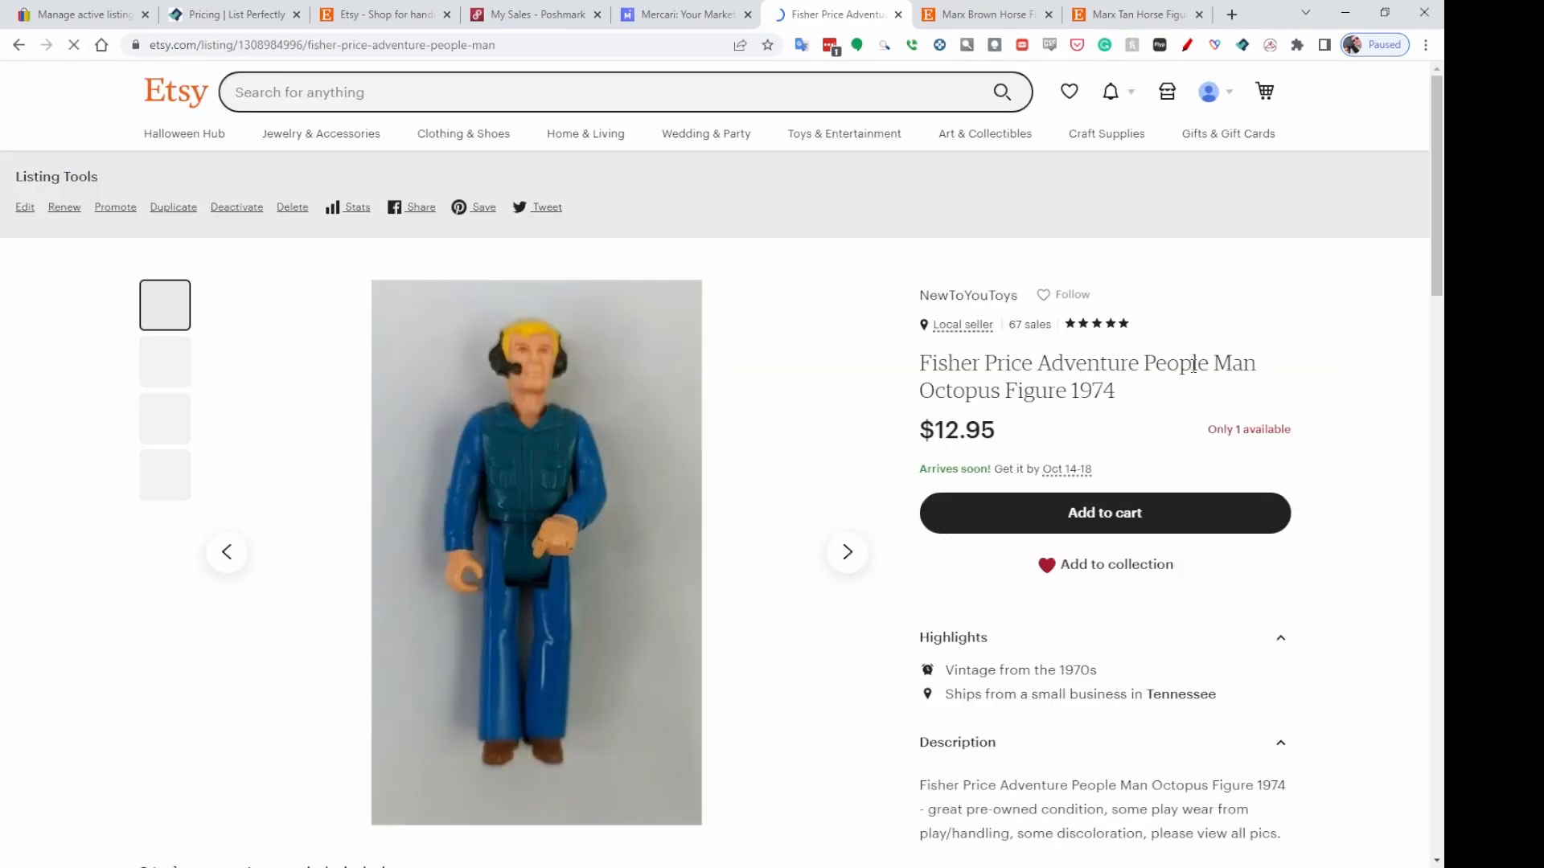
# On the Marx Brown Horse Figure form, answer About this listing with Another company or person, A finished product and 1970s.
pyautogui.click(1003, 16)
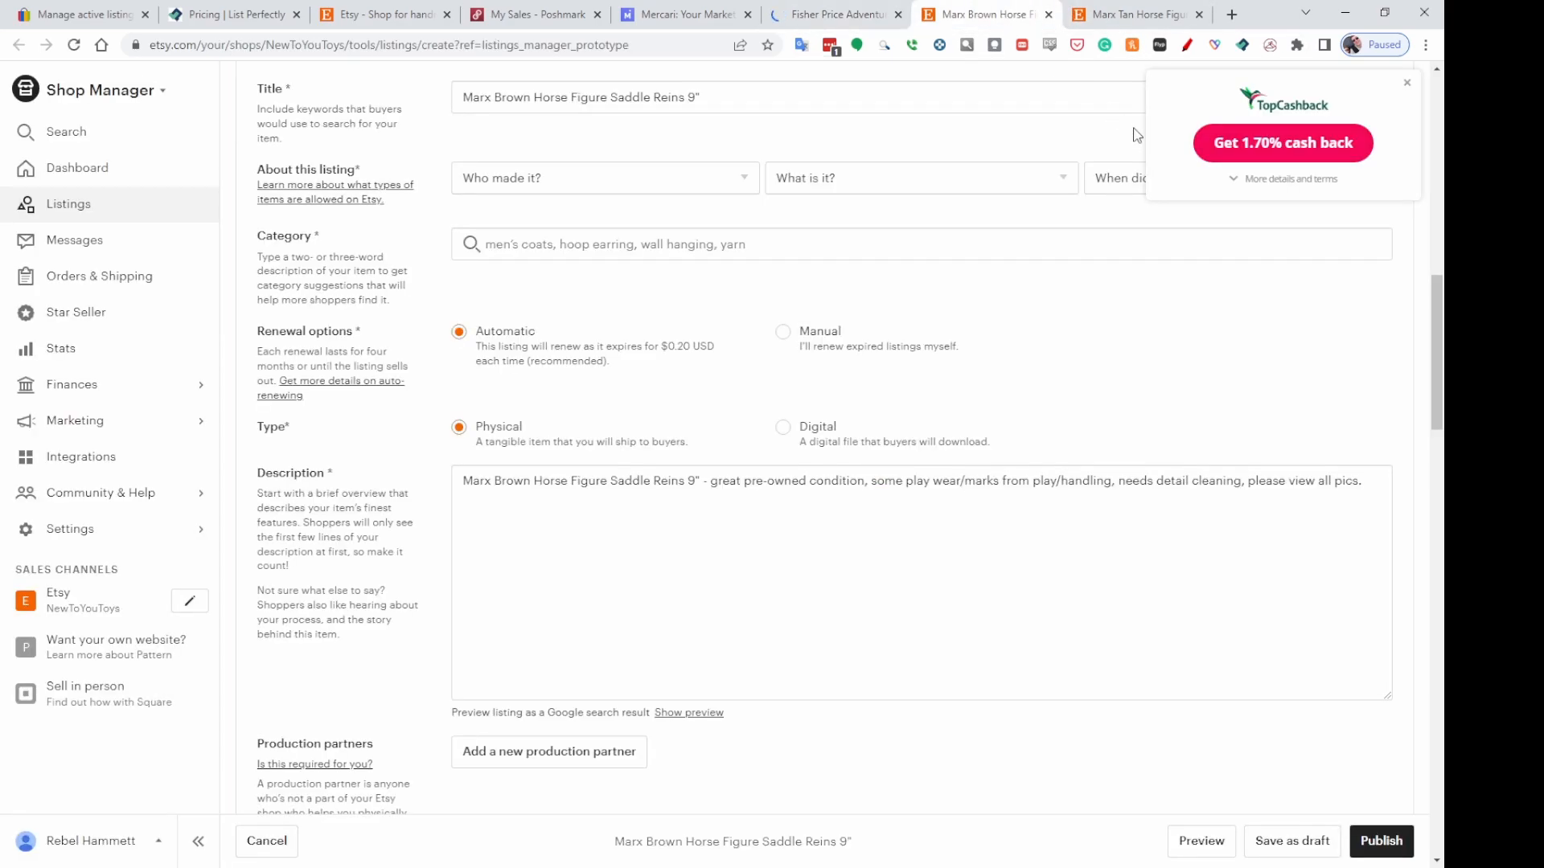
pyautogui.scroll(12, 1171, 249)
pyautogui.scroll(-3, 1171, 249)
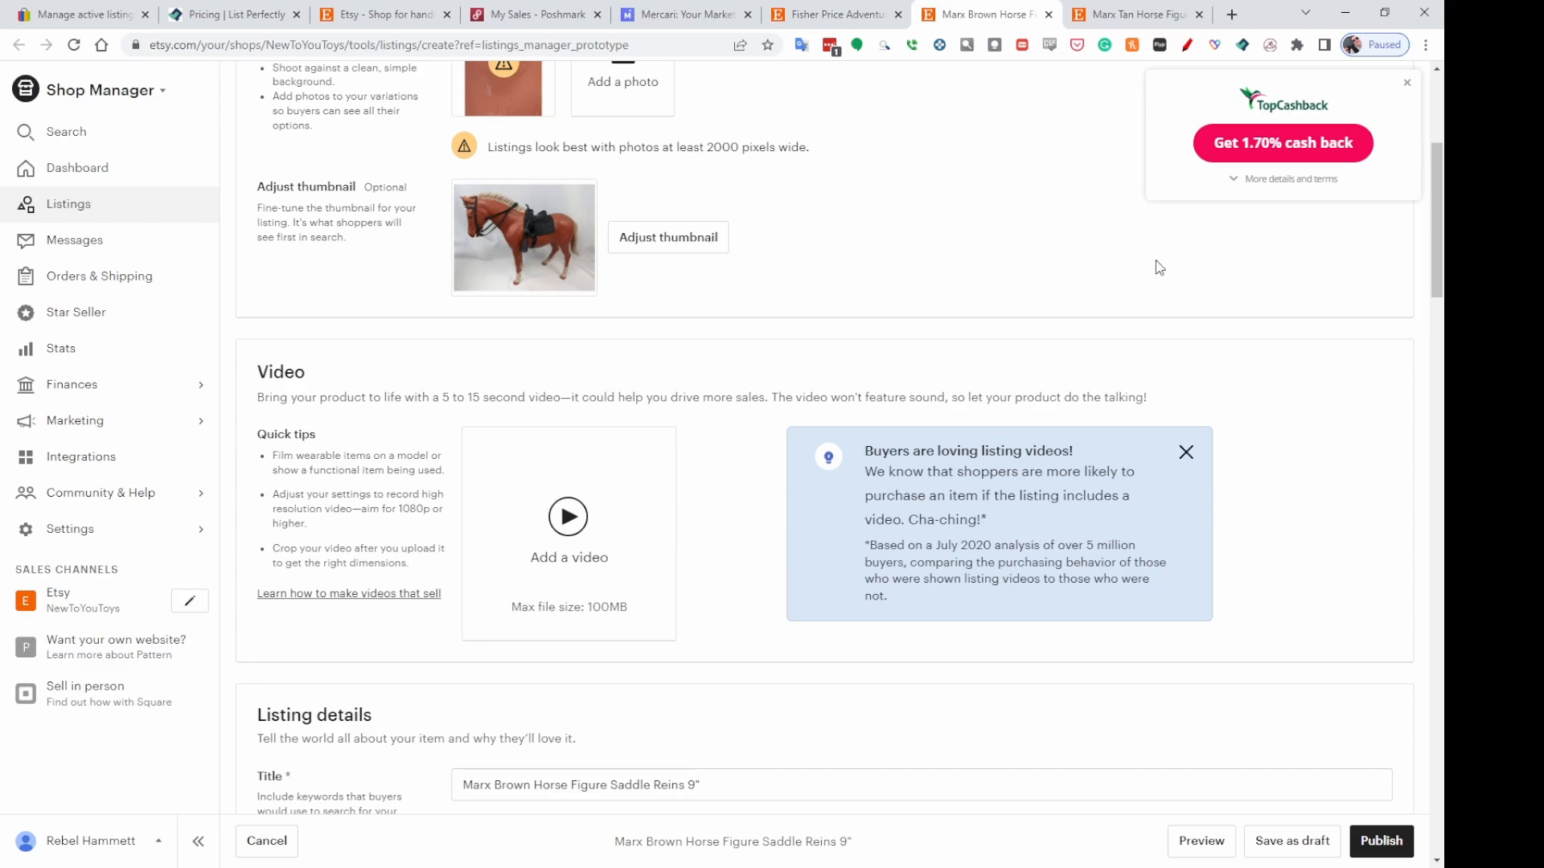
pyautogui.scroll(3, 1100, 271)
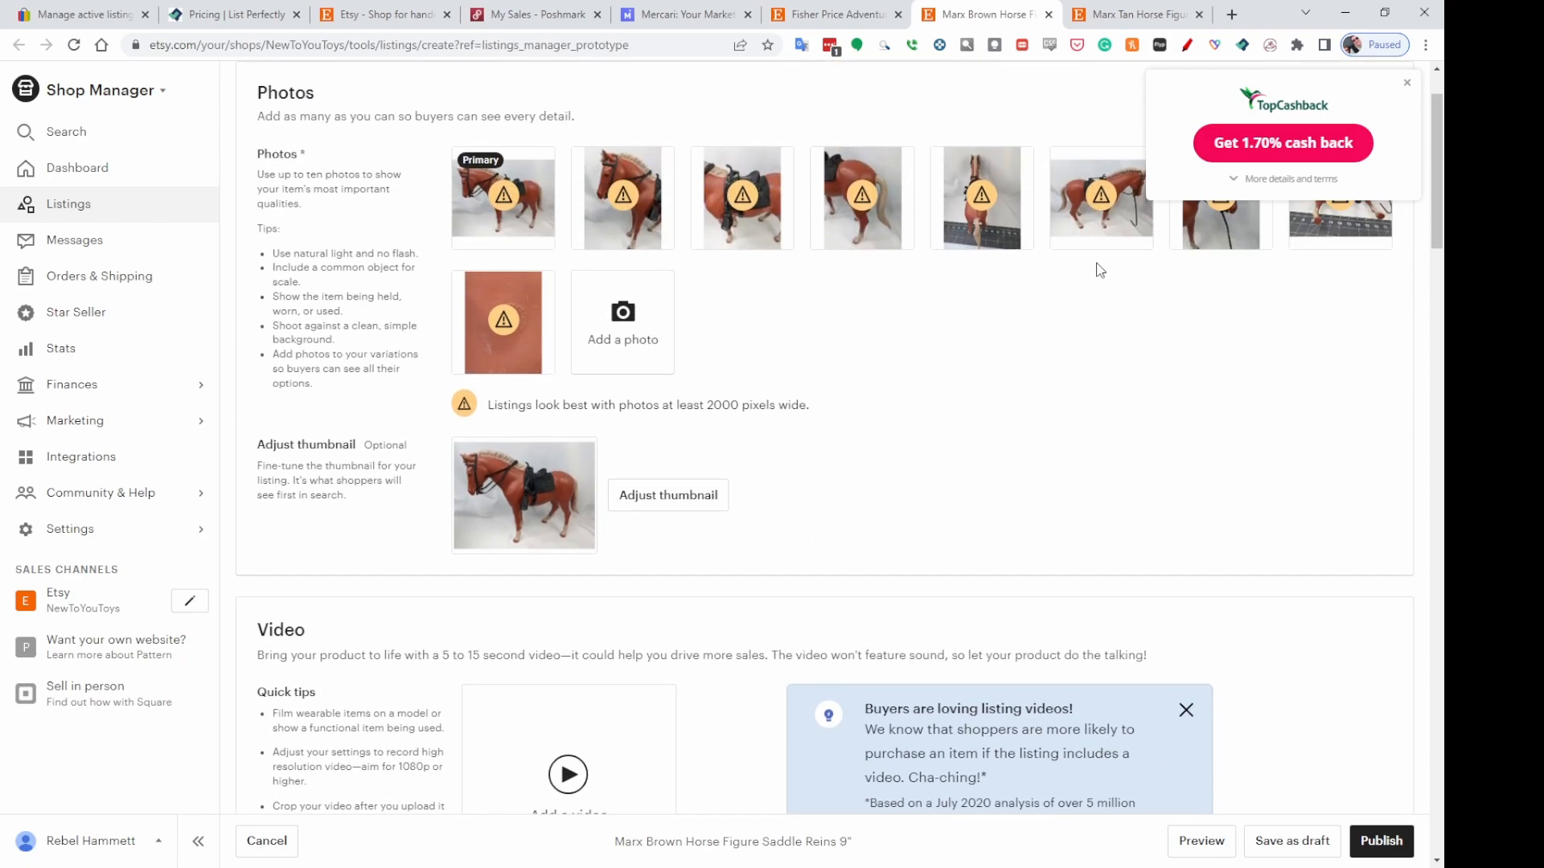
pyautogui.scroll(-3, 1100, 270)
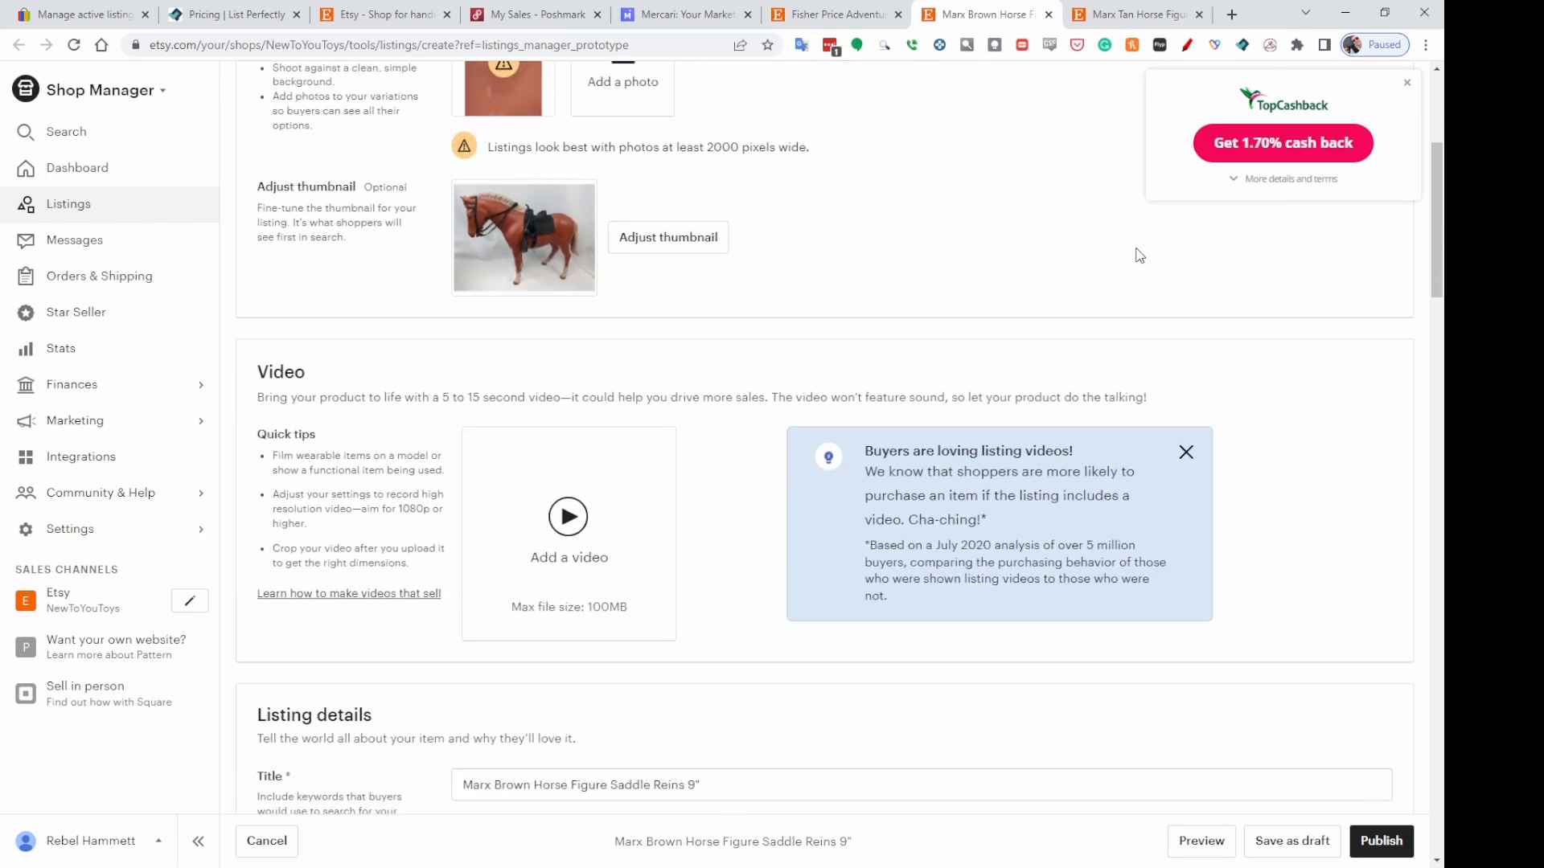
pyautogui.scroll(-7, 1201, 262)
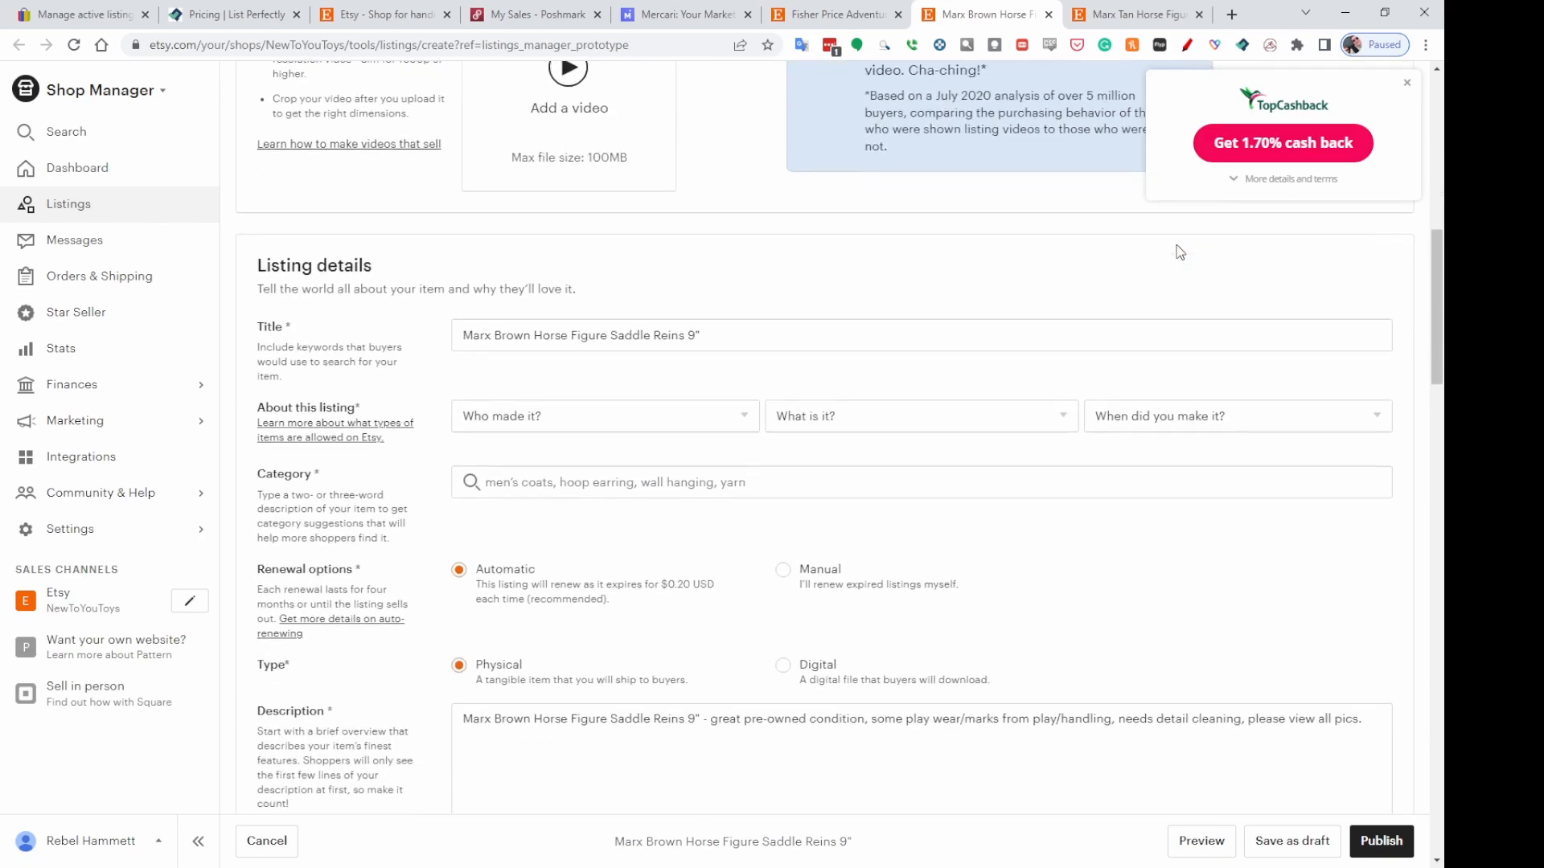
pyautogui.click(517, 266)
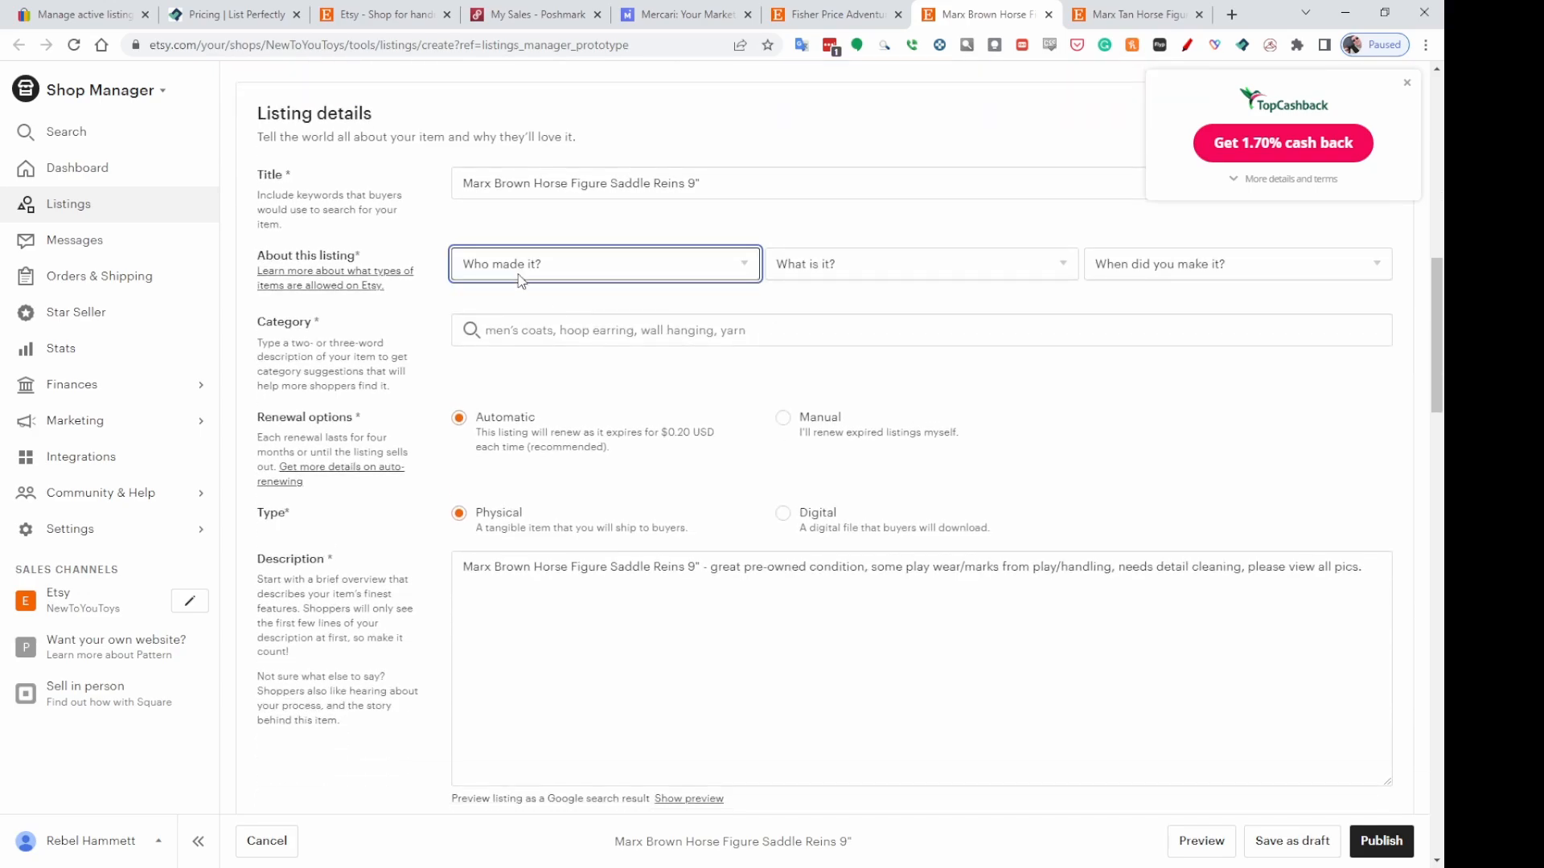
pyautogui.click(539, 355)
pyautogui.click(862, 267)
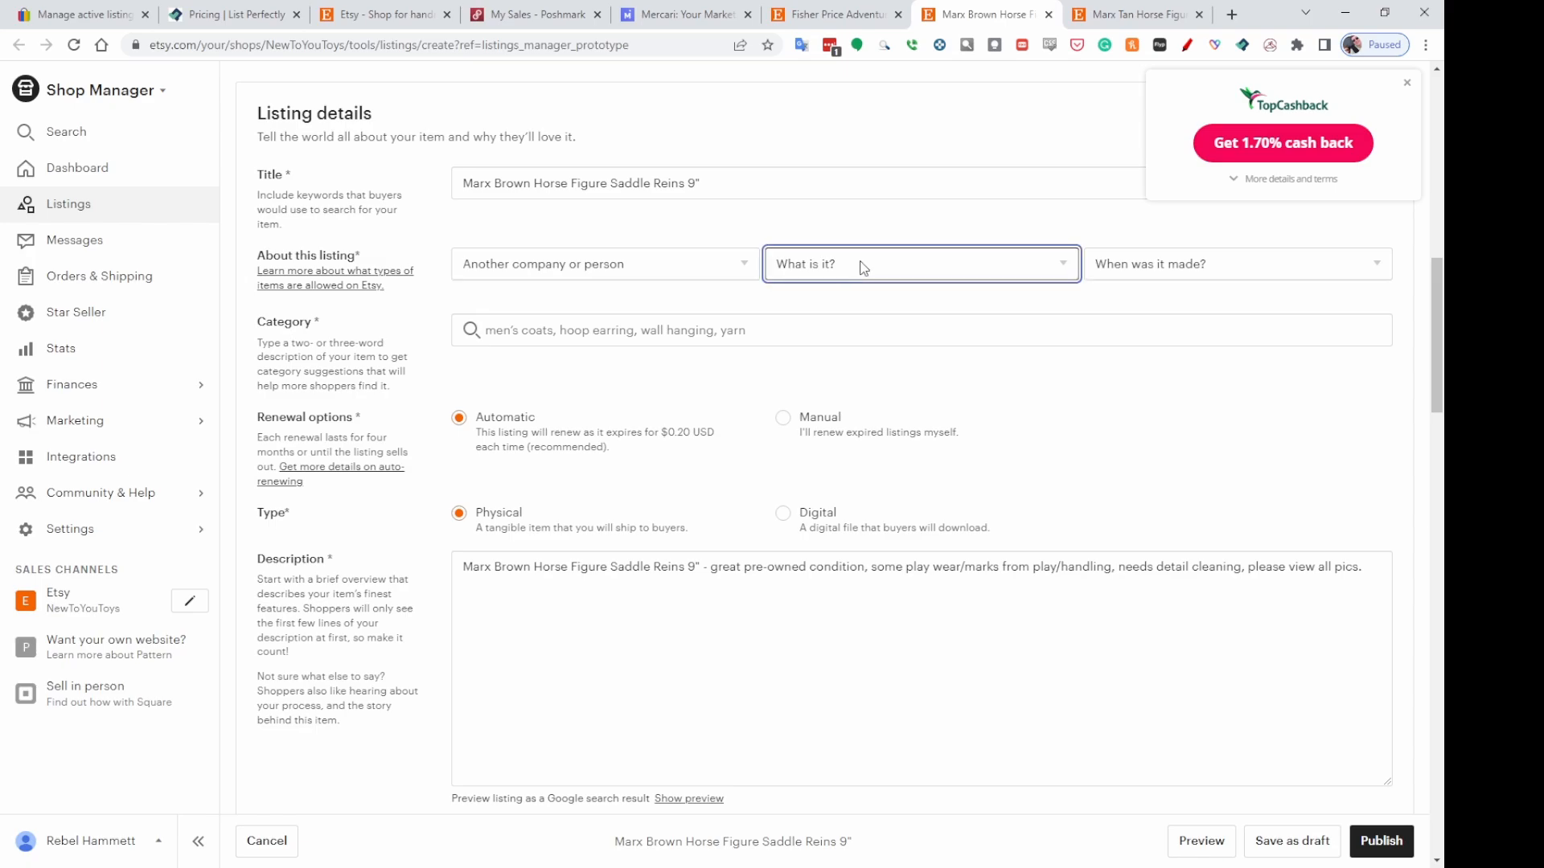
pyautogui.click(875, 321)
pyautogui.click(1178, 264)
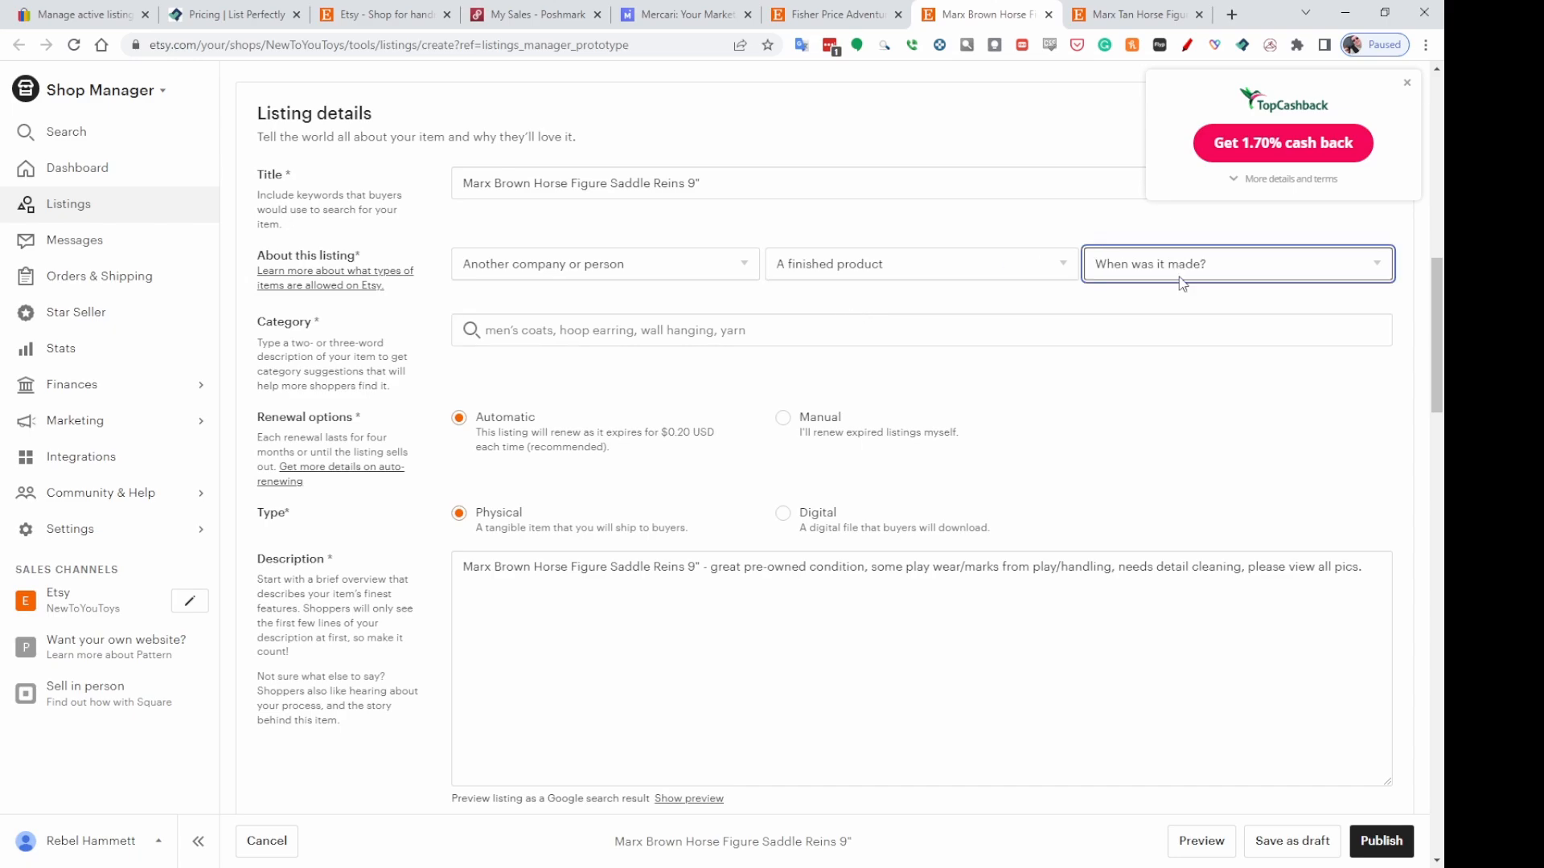
pyautogui.click(1129, 483)
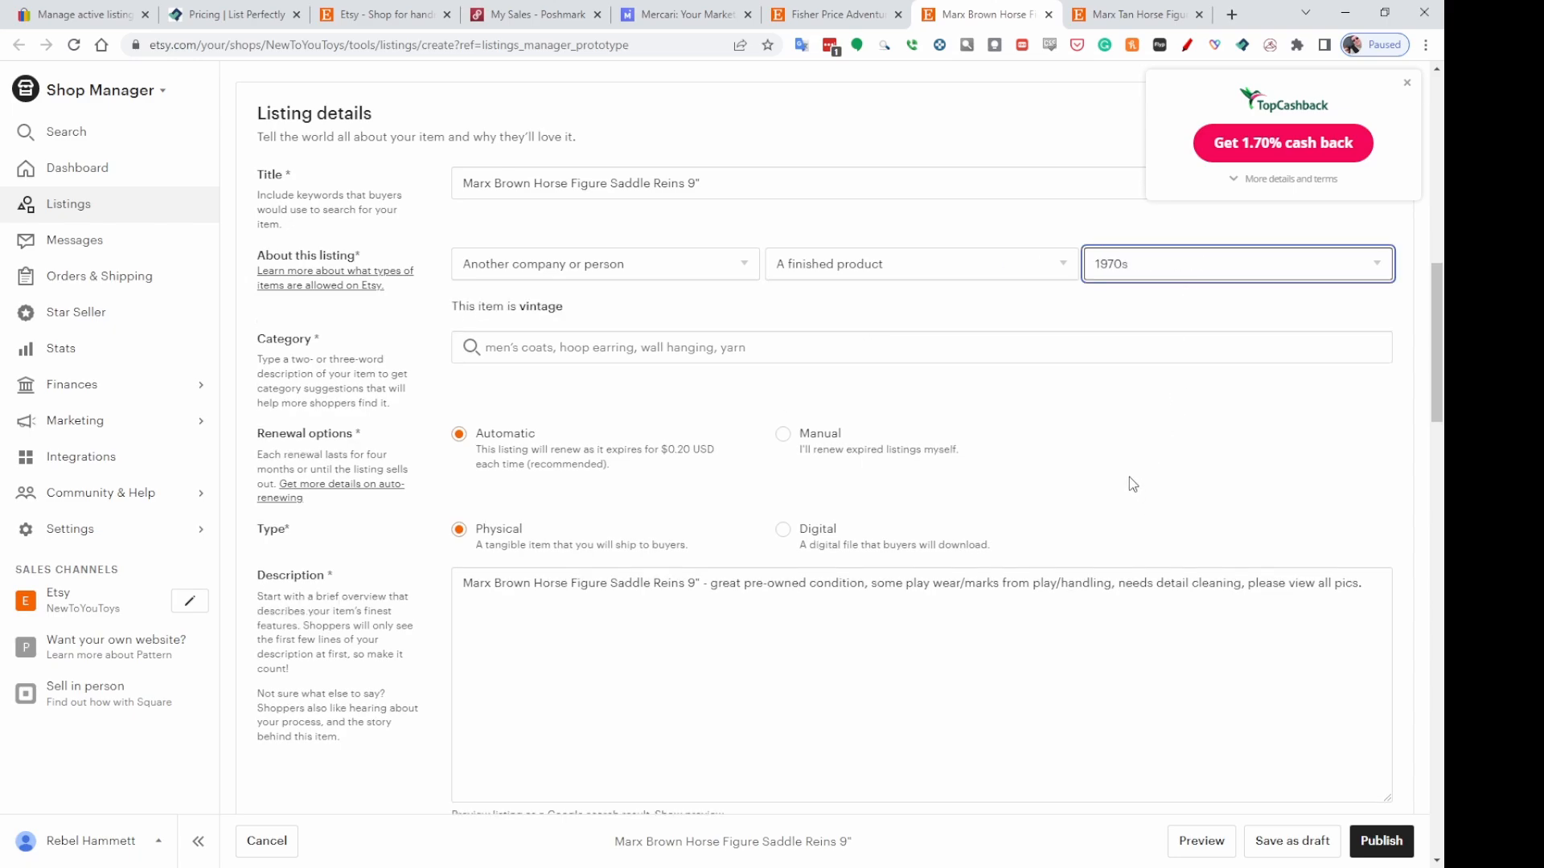
# Search the category for Action figure and choose Action Figures under Toys & Games > Toys > Dolls & Action Figures.
pyautogui.click(485, 346)
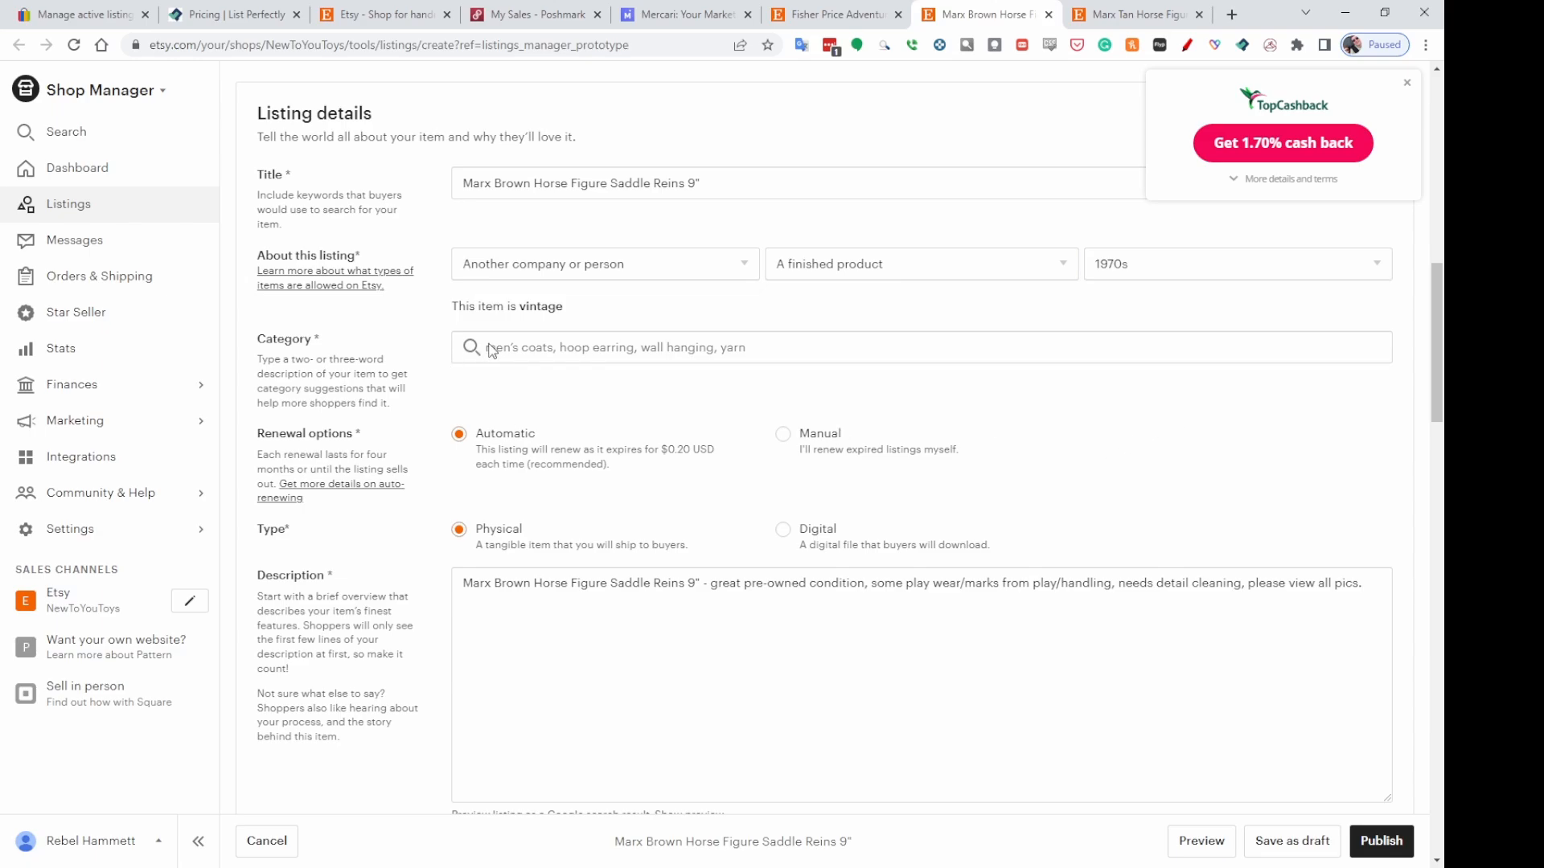
pyautogui.click(533, 344)
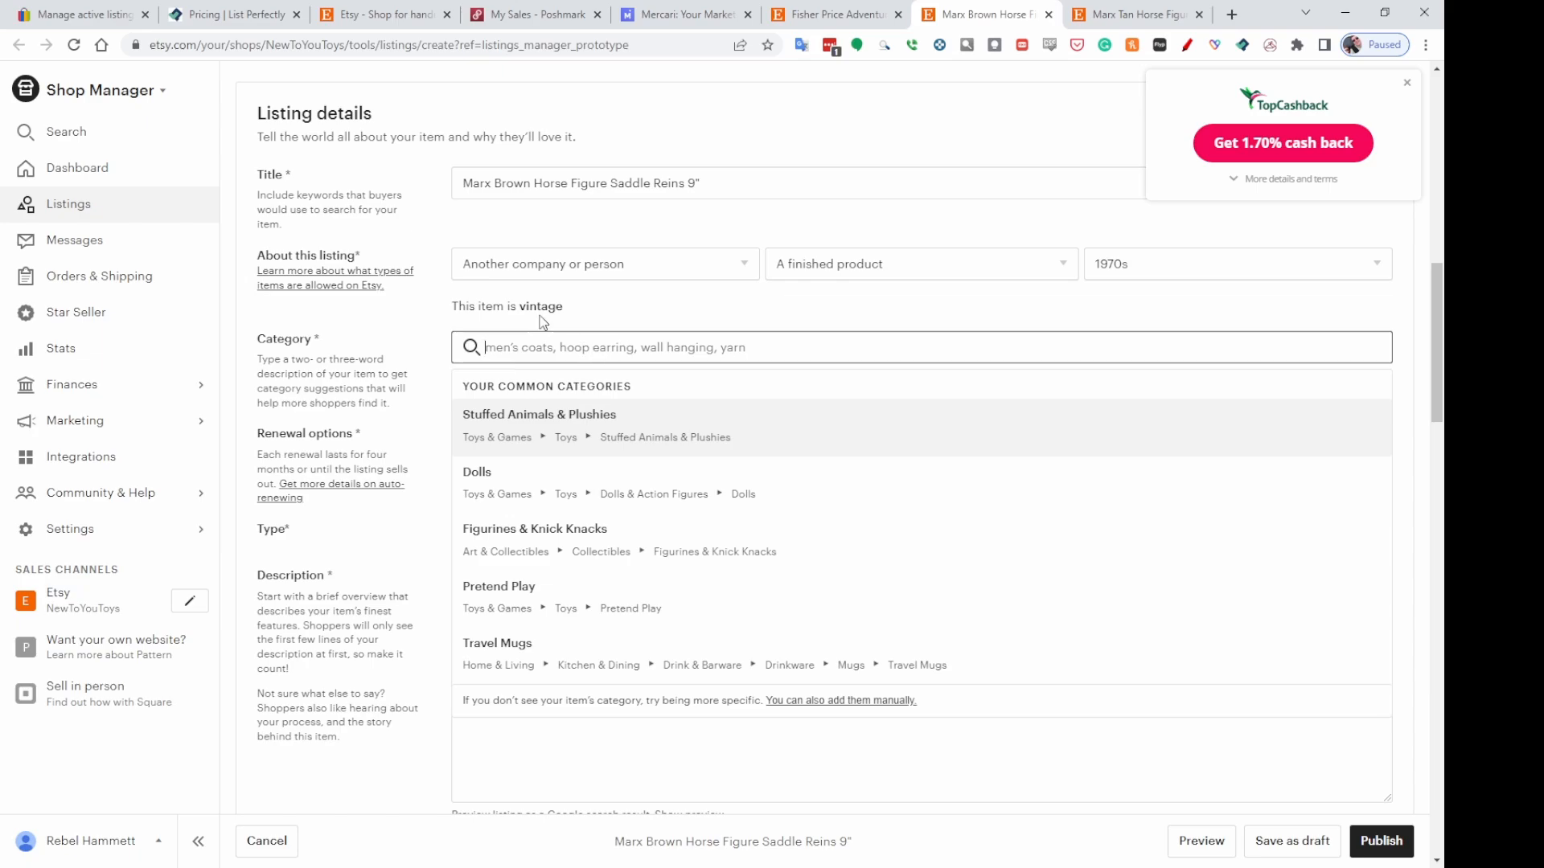
pyautogui.write('Action figure')
pyautogui.press('BackSpace')
pyautogui.press('BackSpace')
pyautogui.write('re')
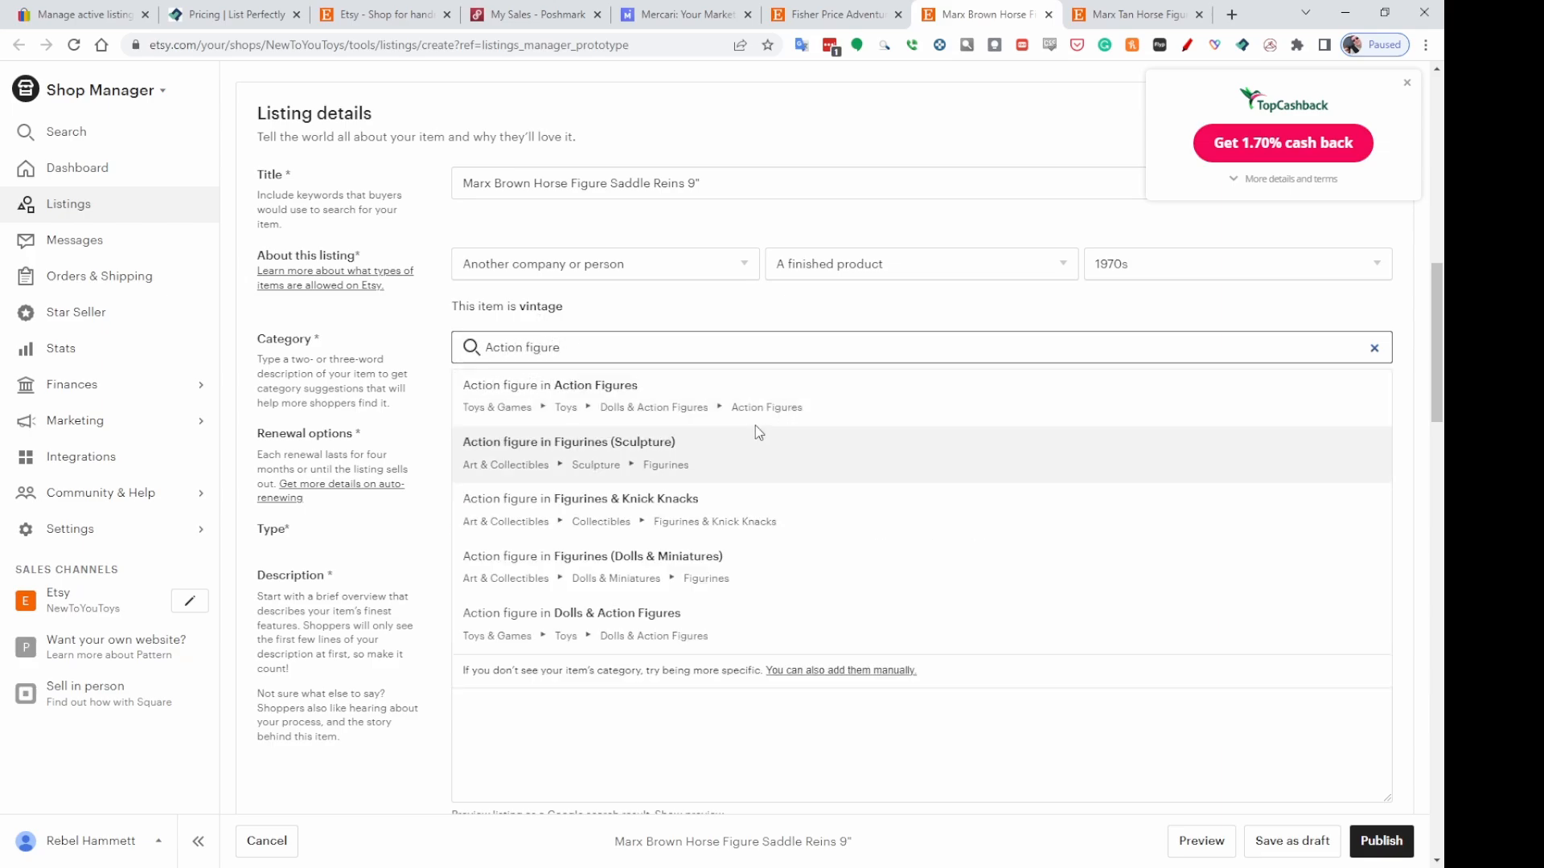
pyautogui.click(754, 411)
pyautogui.scroll(-4, 1103, 406)
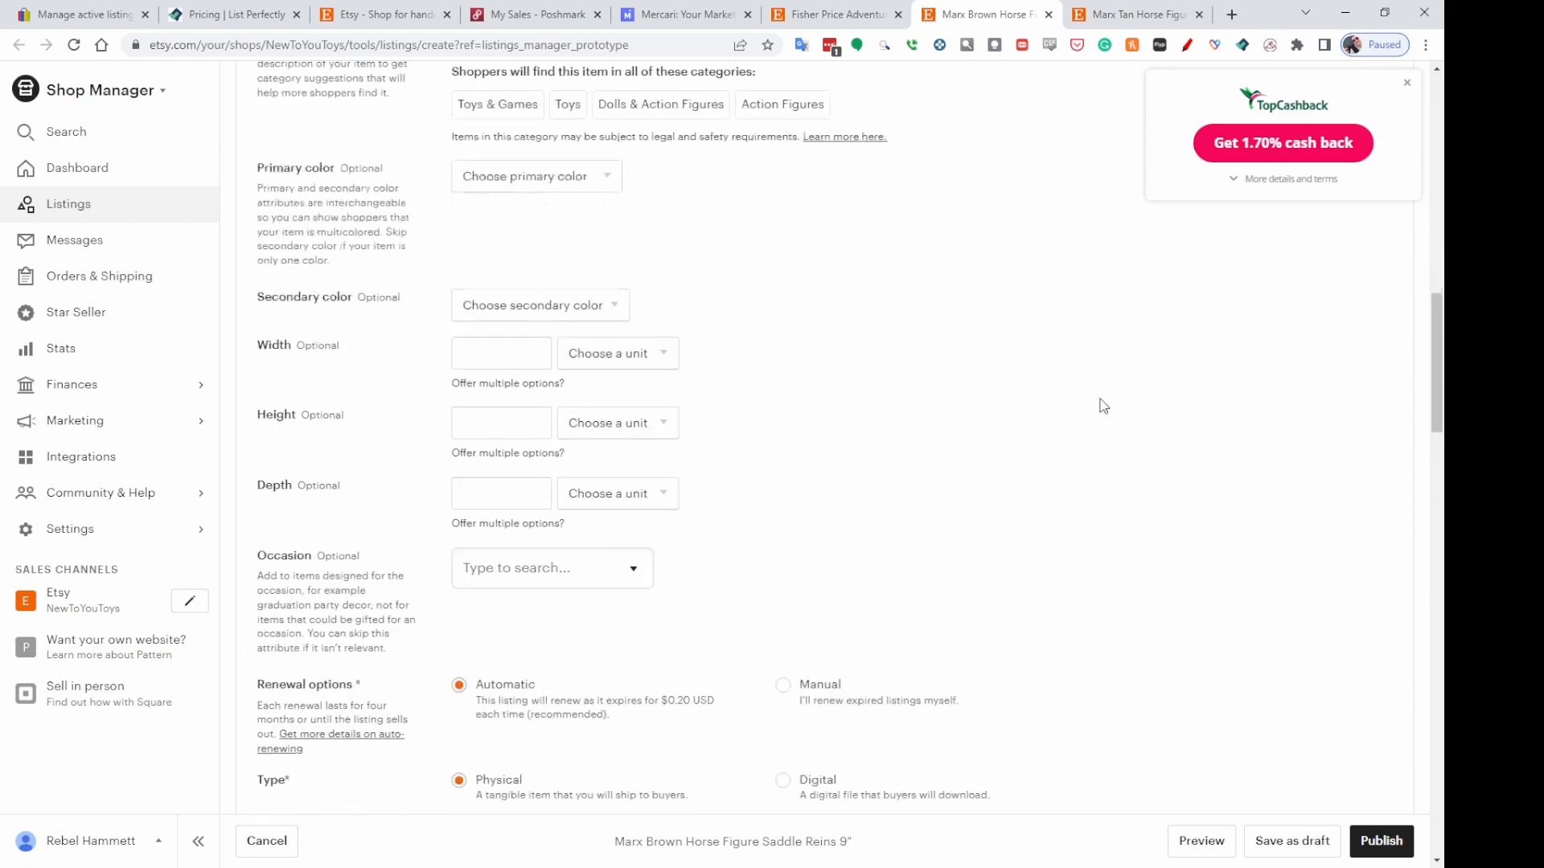
# Set the Marx Brown Horse listing's price to $39.95.
pyautogui.scroll(-7, 1103, 406)
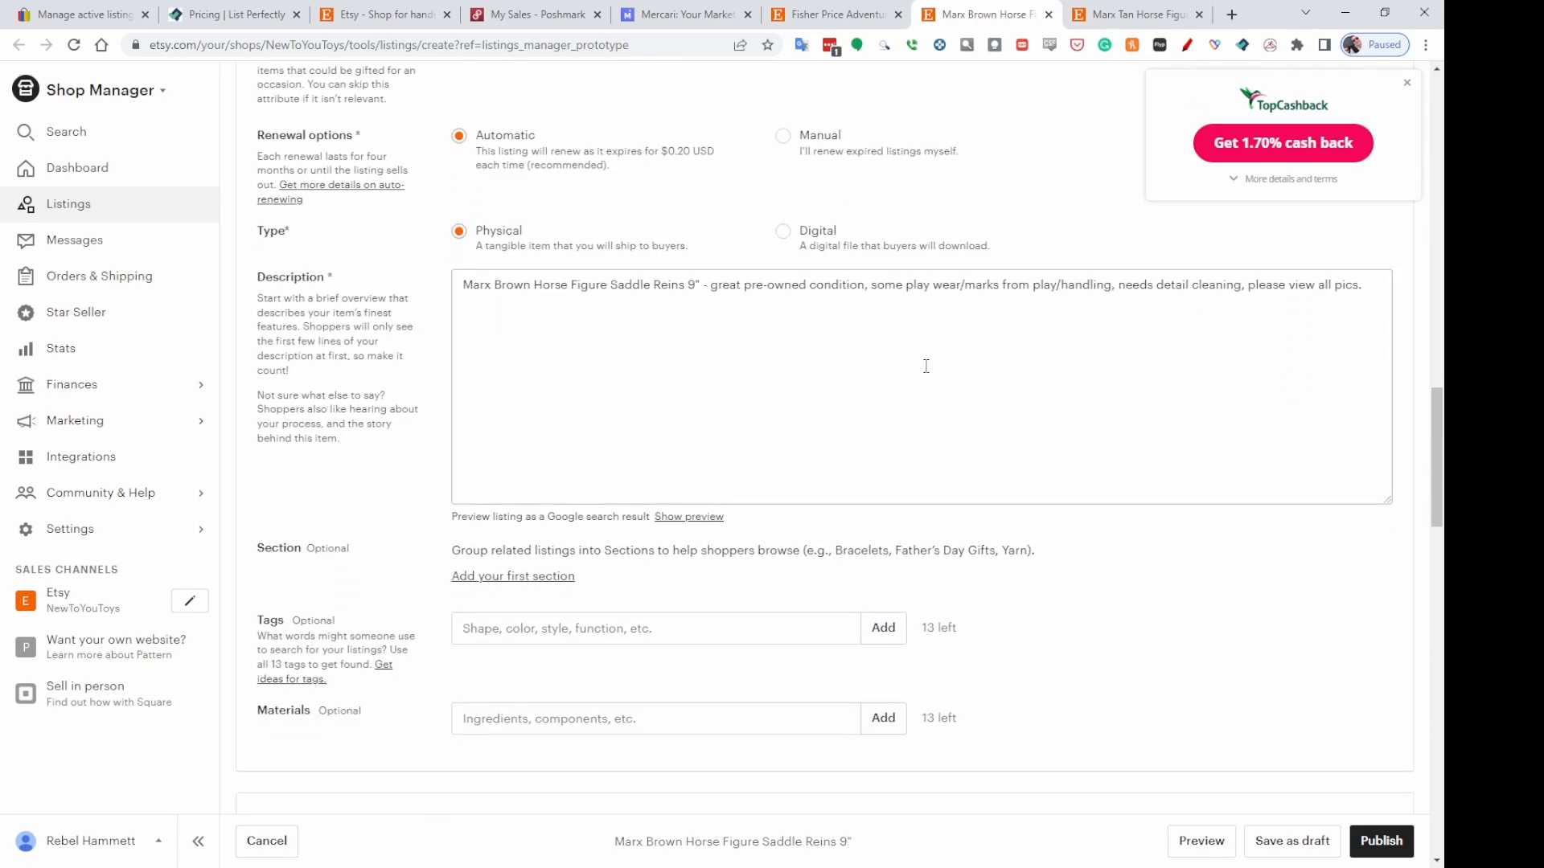
pyautogui.scroll(-6, 1167, 348)
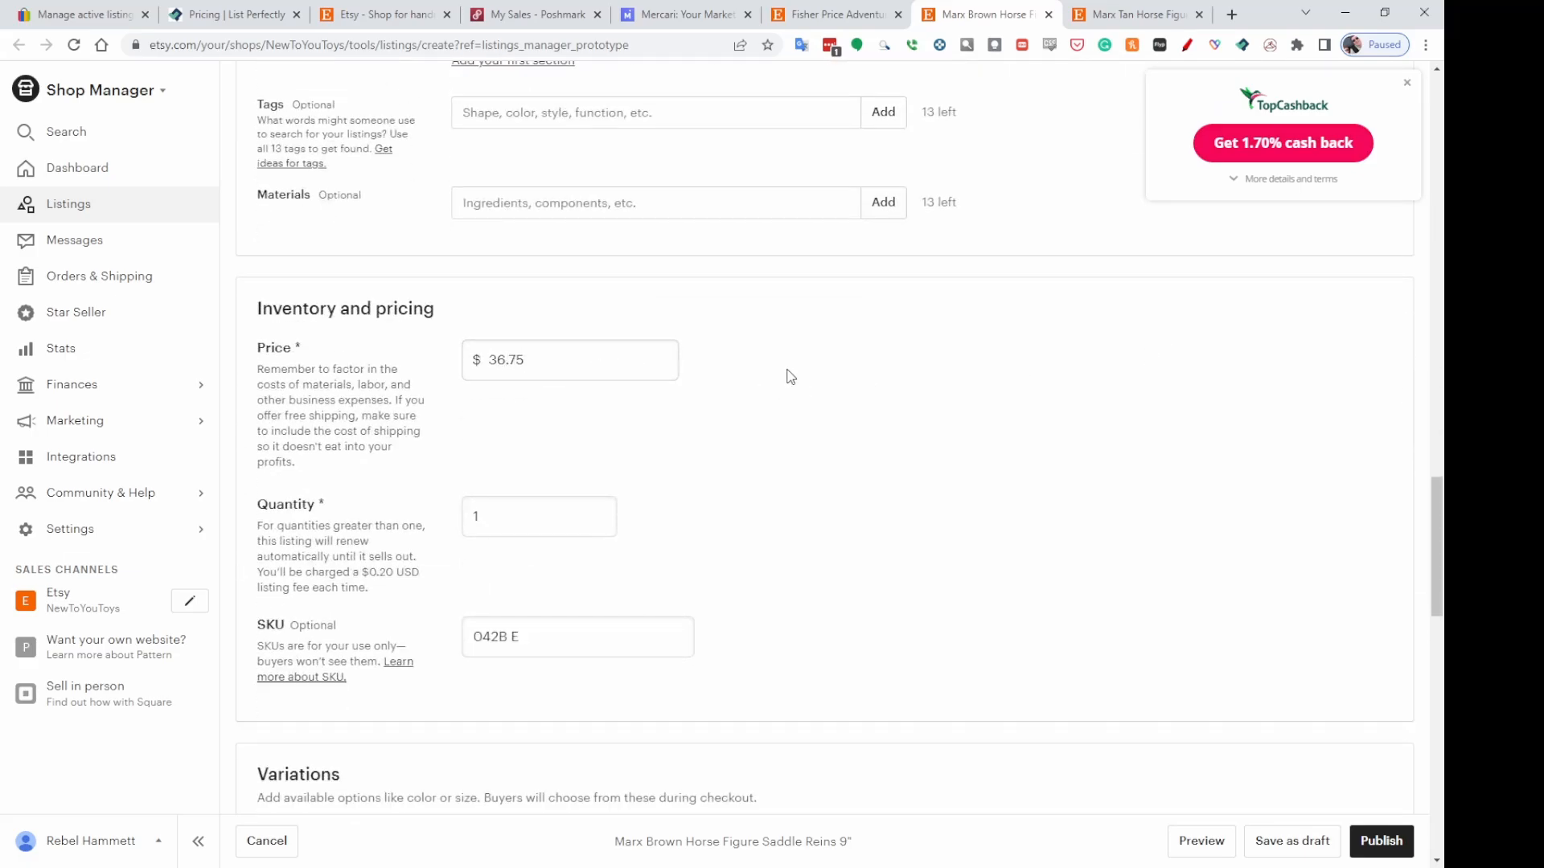
pyautogui.doubleClick(500, 356)
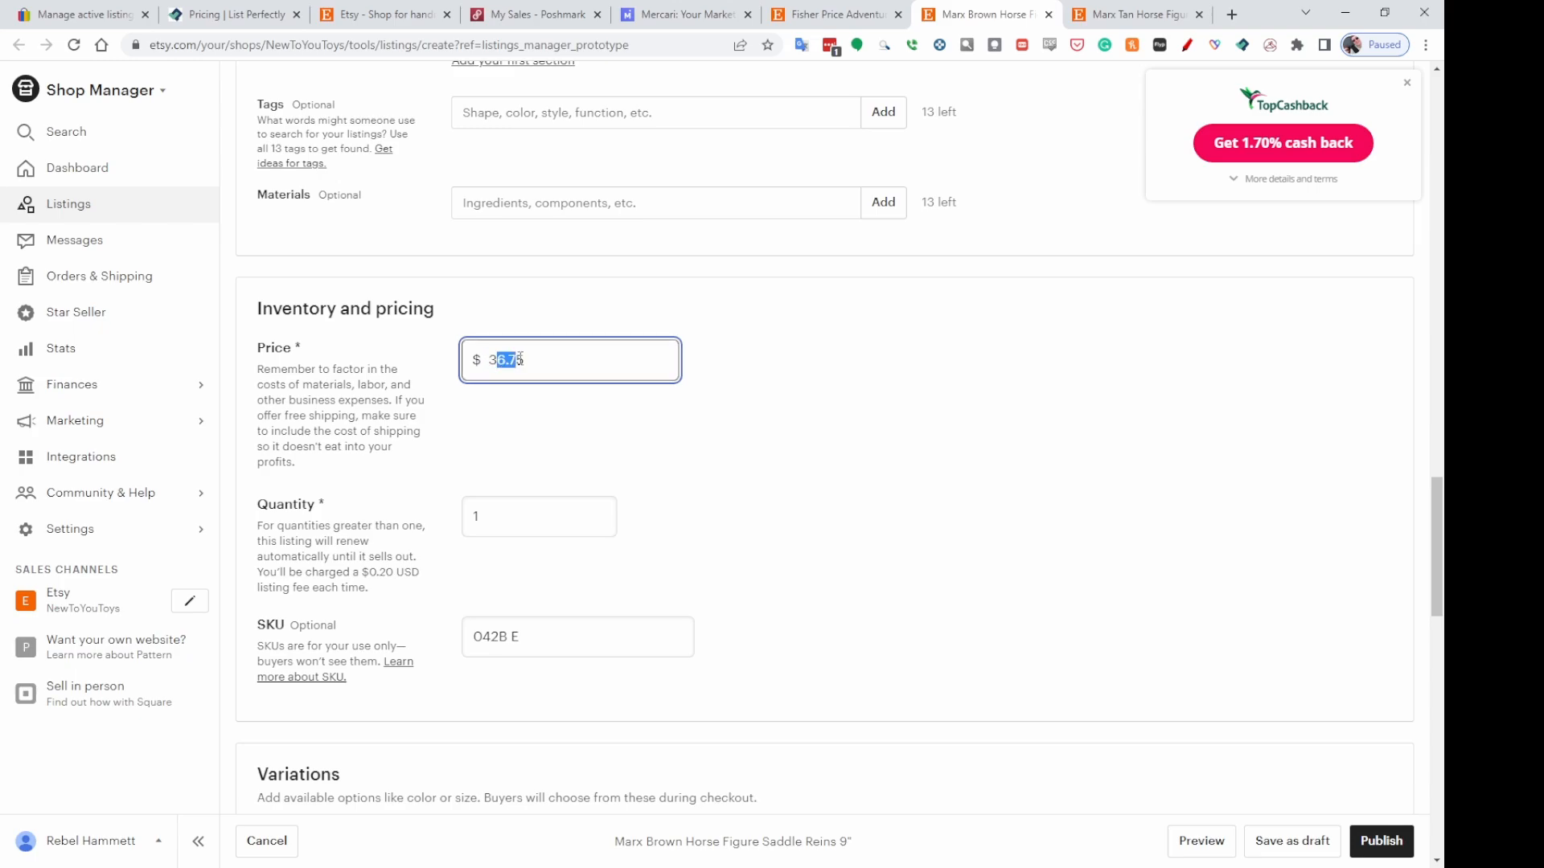
pyautogui.write('9.95')
pyautogui.click(993, 430)
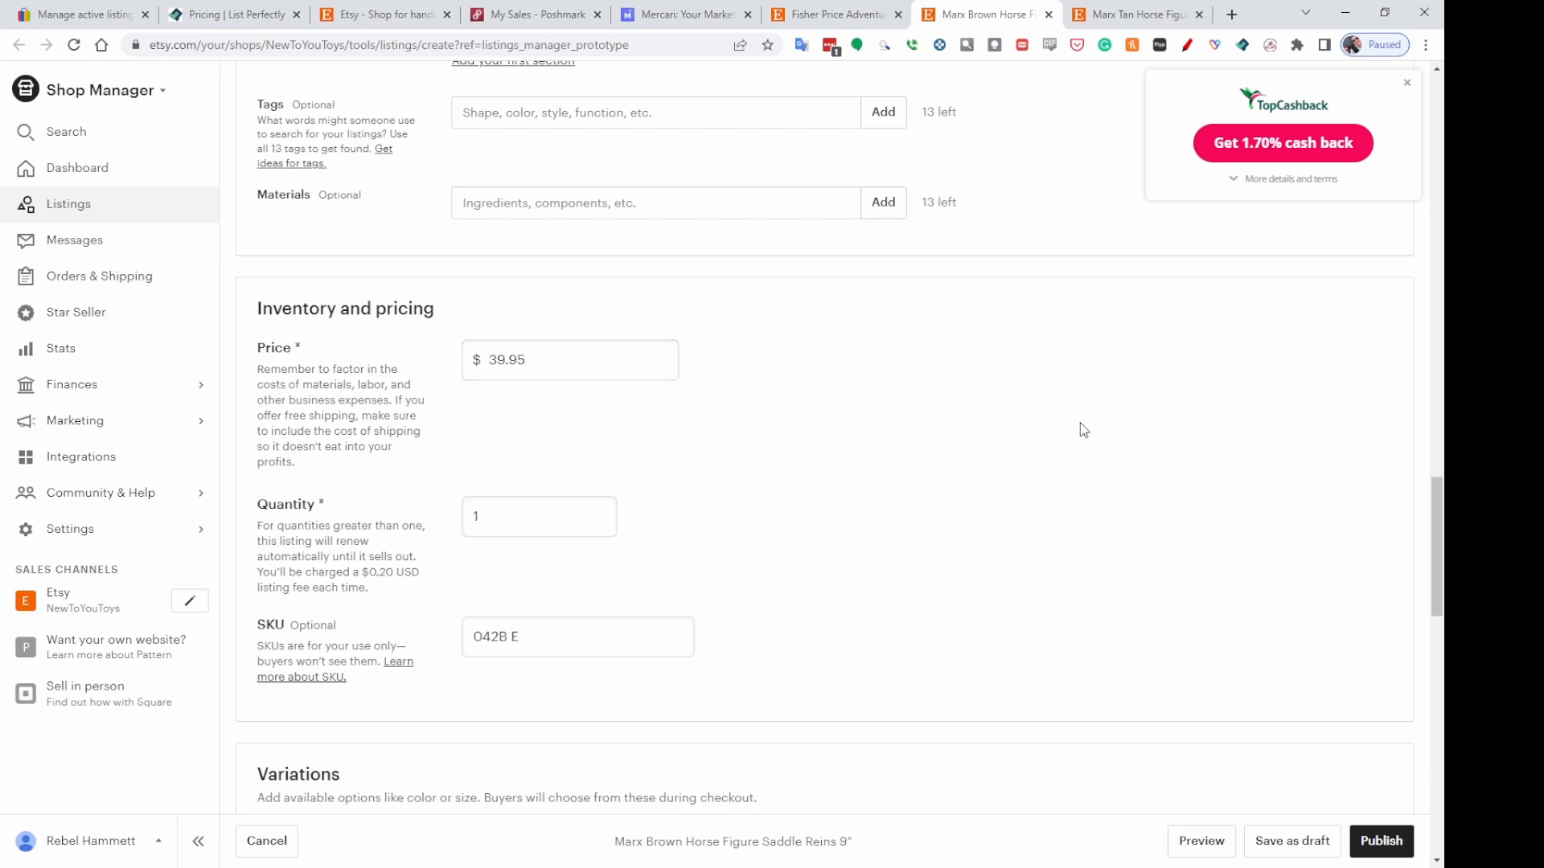
# Choose the Priority shipping profile and publish the Marx Brown Horse listing, accepting the listing fee.
pyautogui.scroll(-6, 1083, 430)
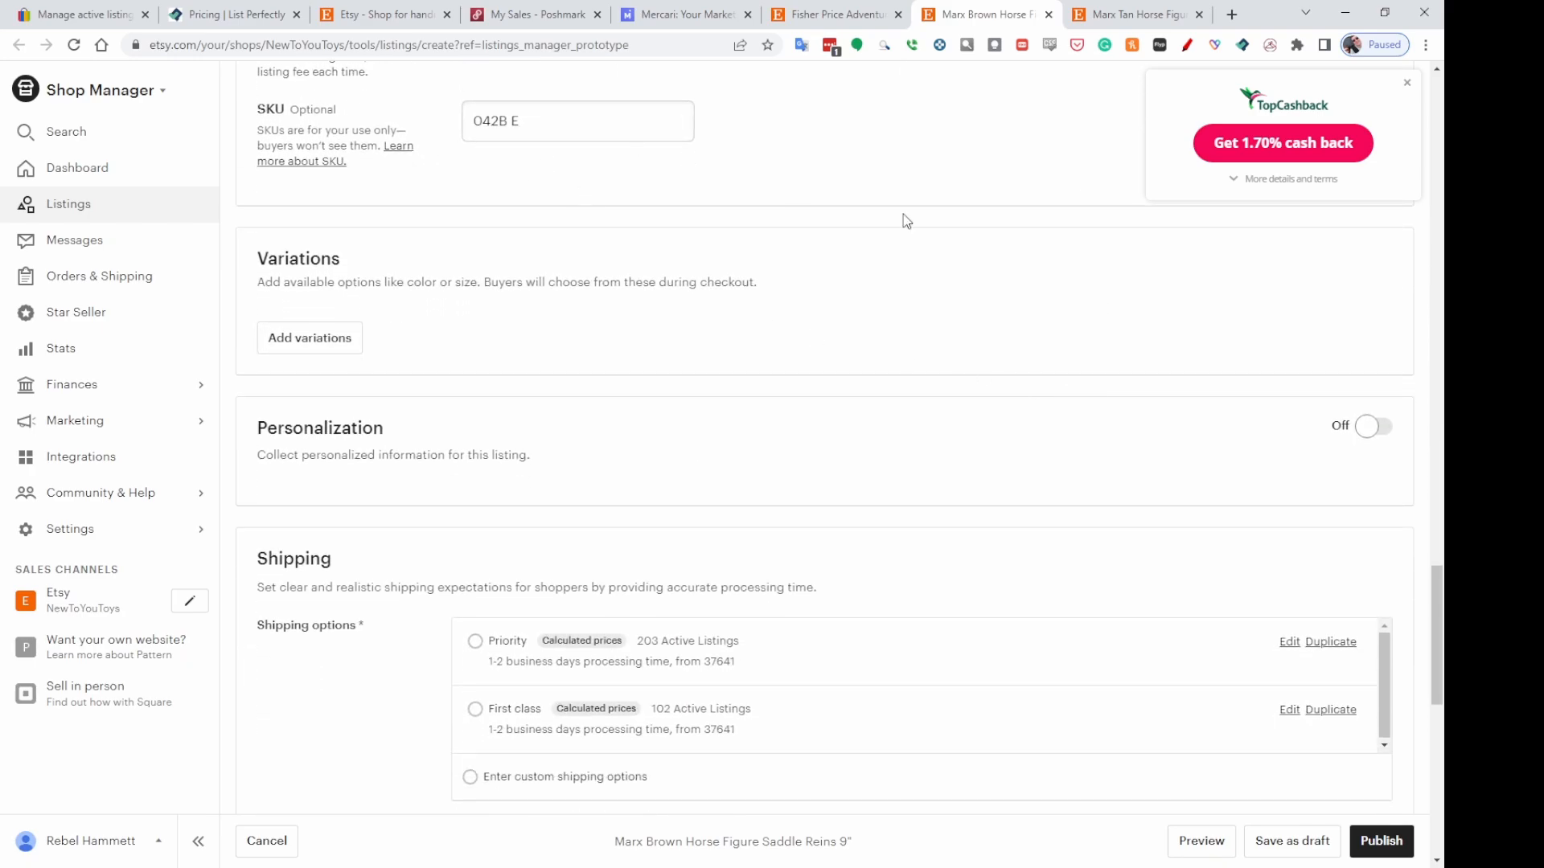
pyautogui.scroll(-3, 1206, 369)
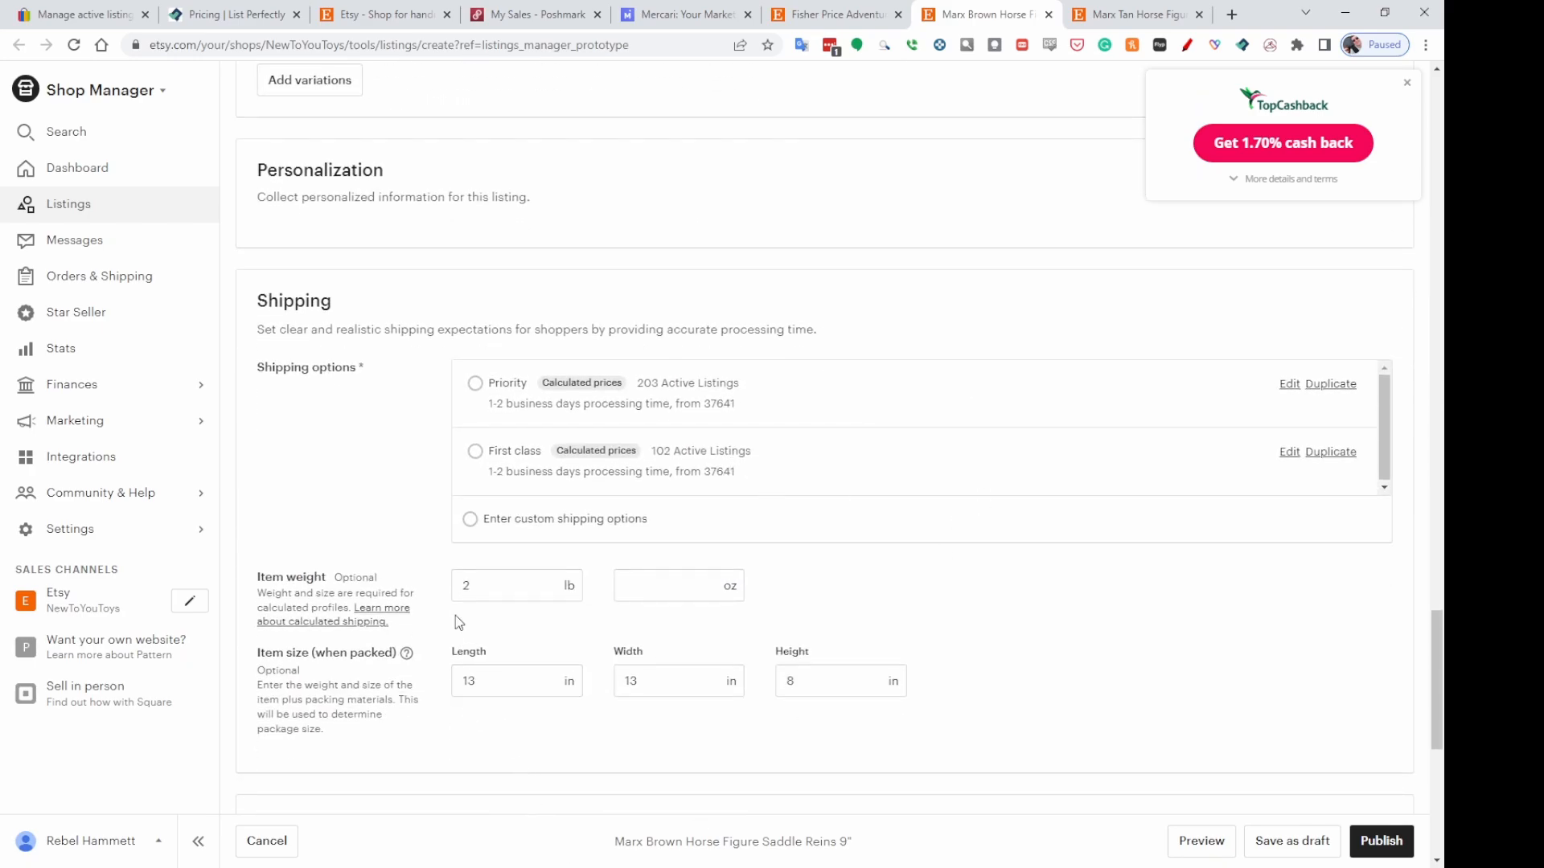
pyautogui.click(475, 386)
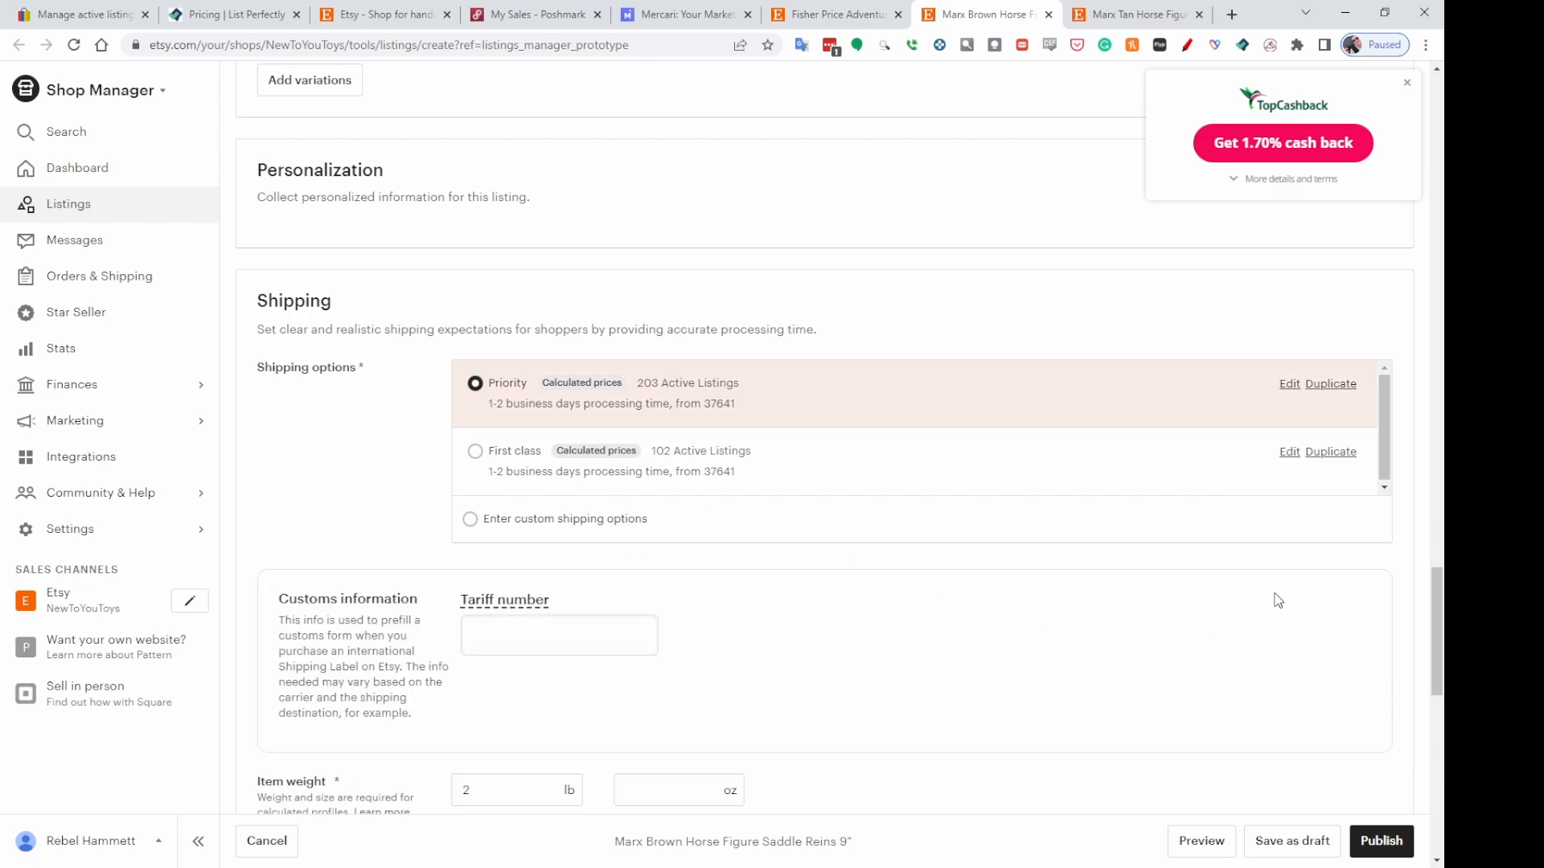
pyautogui.scroll(-6, 1254, 547)
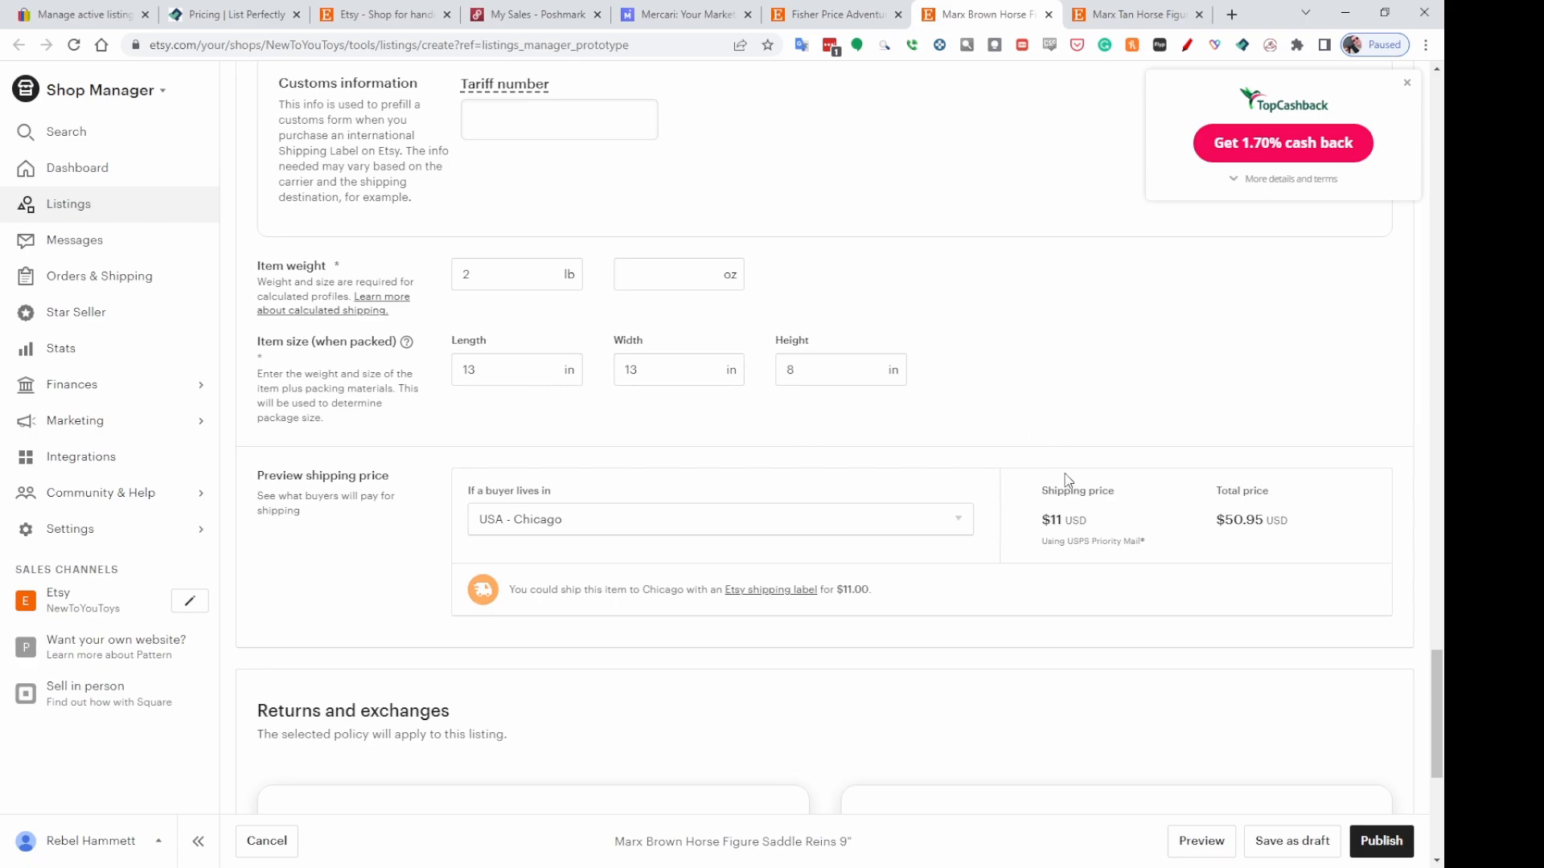
pyautogui.scroll(-2, 1377, 715)
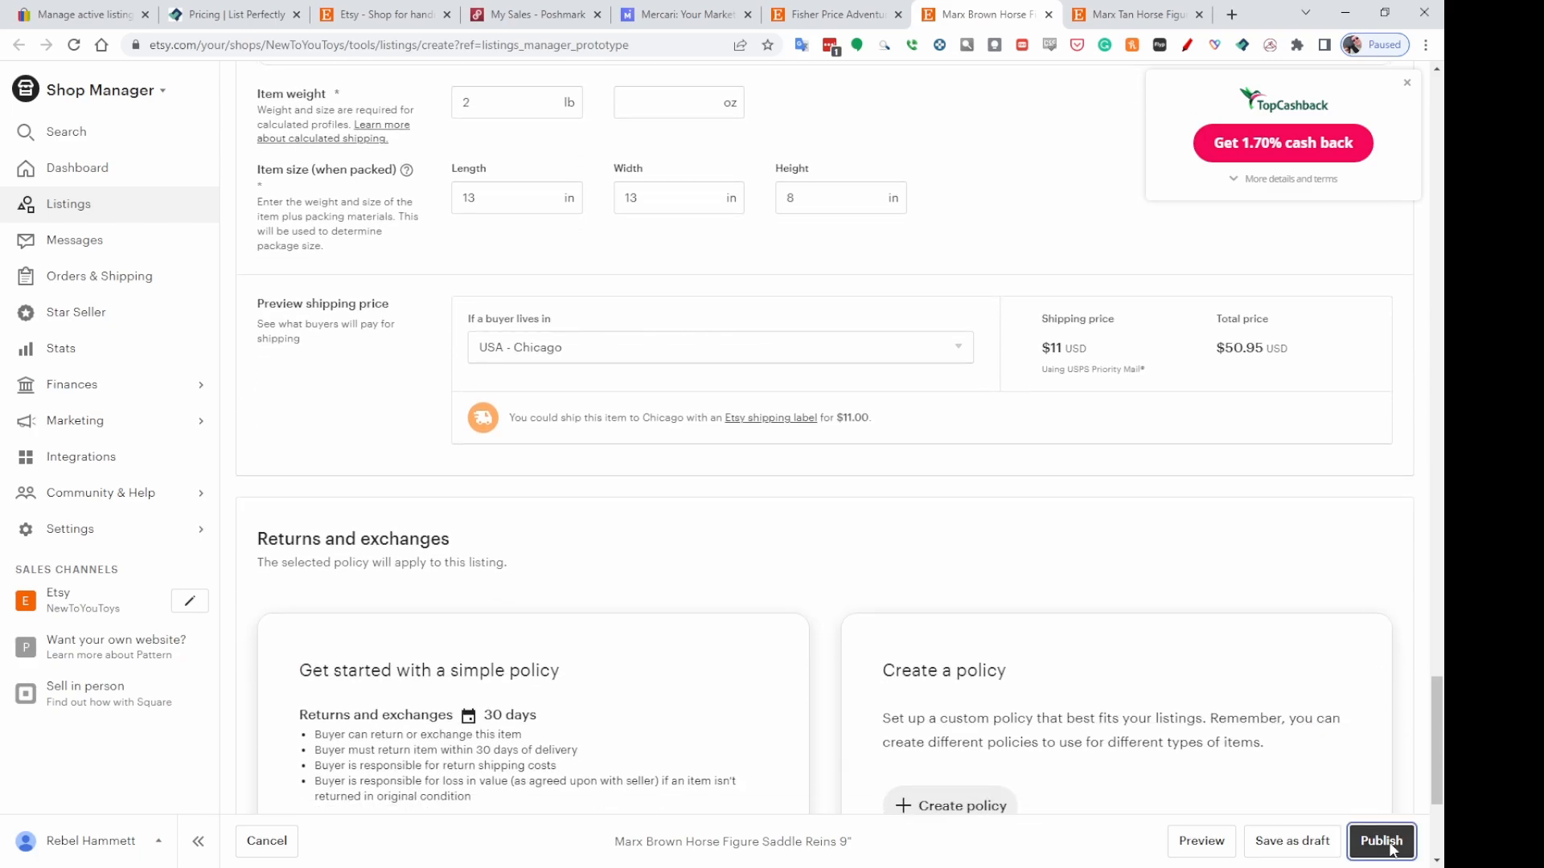
pyautogui.click(1382, 842)
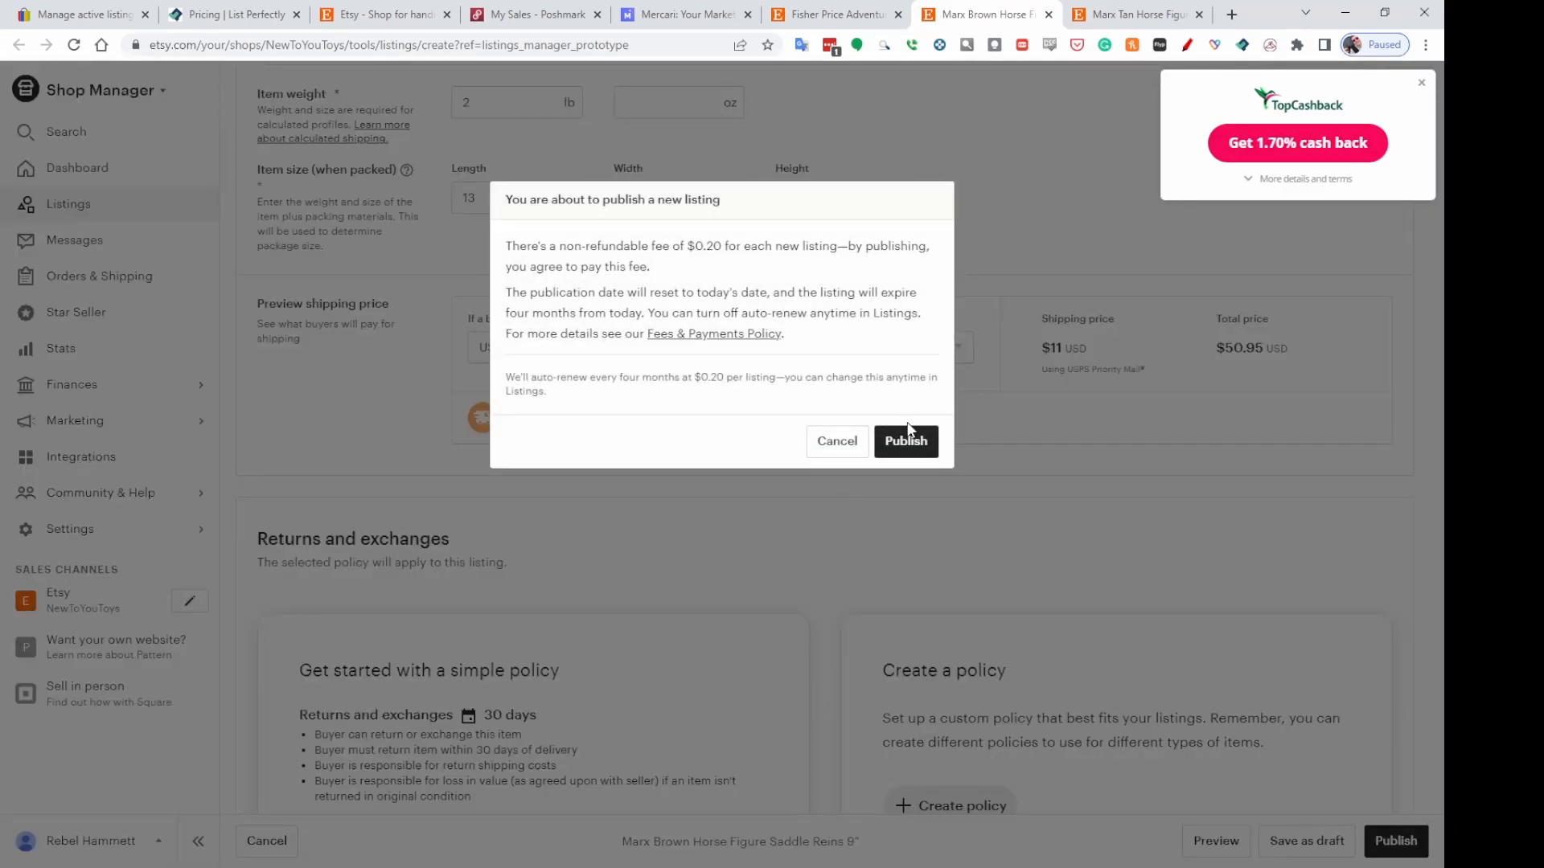
pyautogui.click(911, 438)
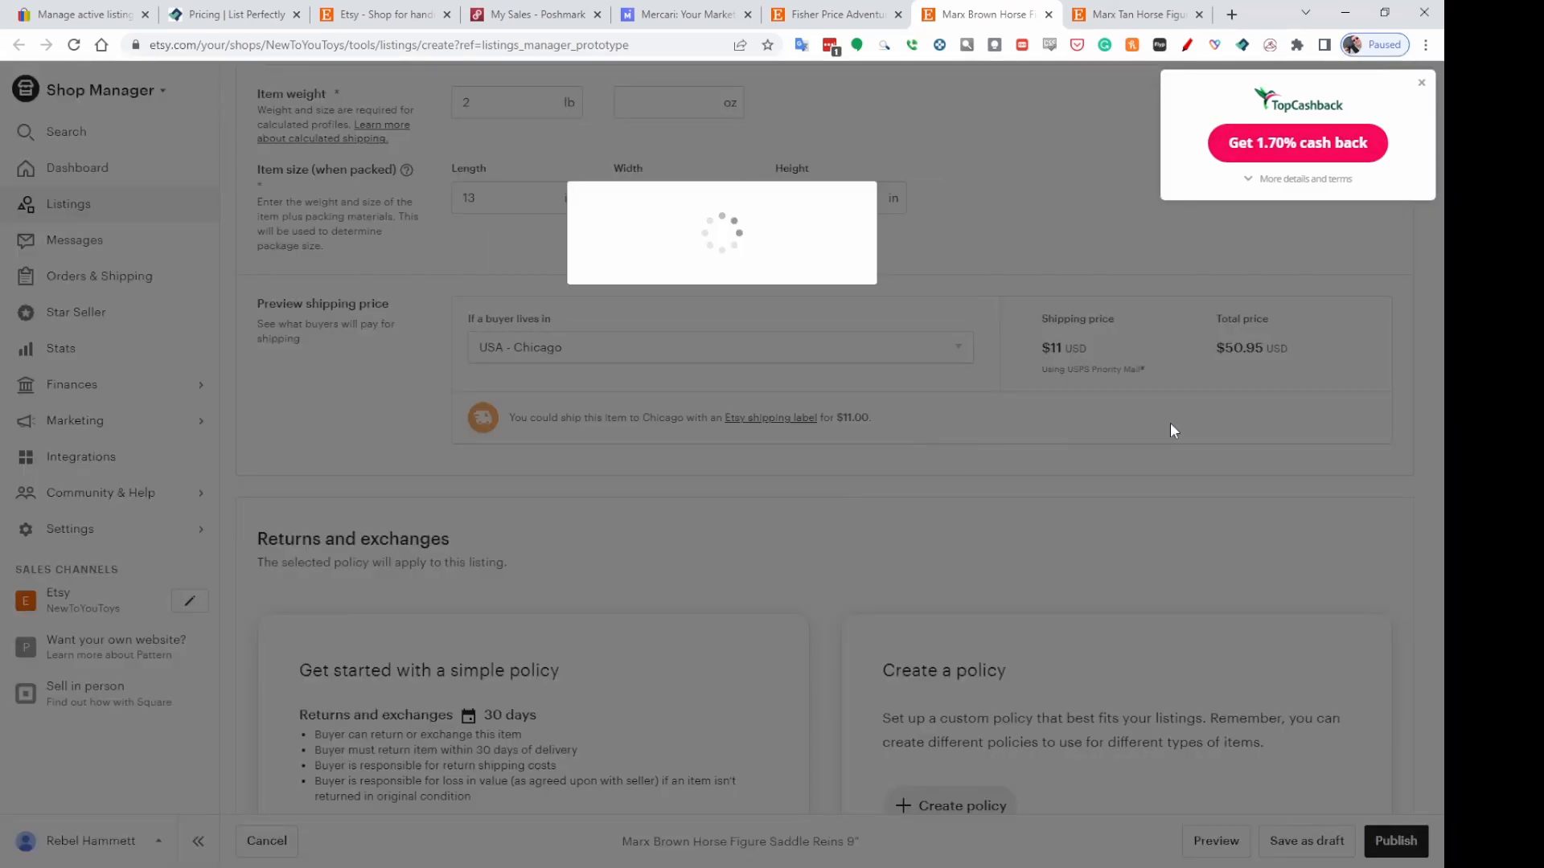
# On the Marx Tan Horse Figure form, answer About this listing with Another company or person, A finished product and 1970s.
pyautogui.click(1146, 18)
pyautogui.scroll(10, 1305, 356)
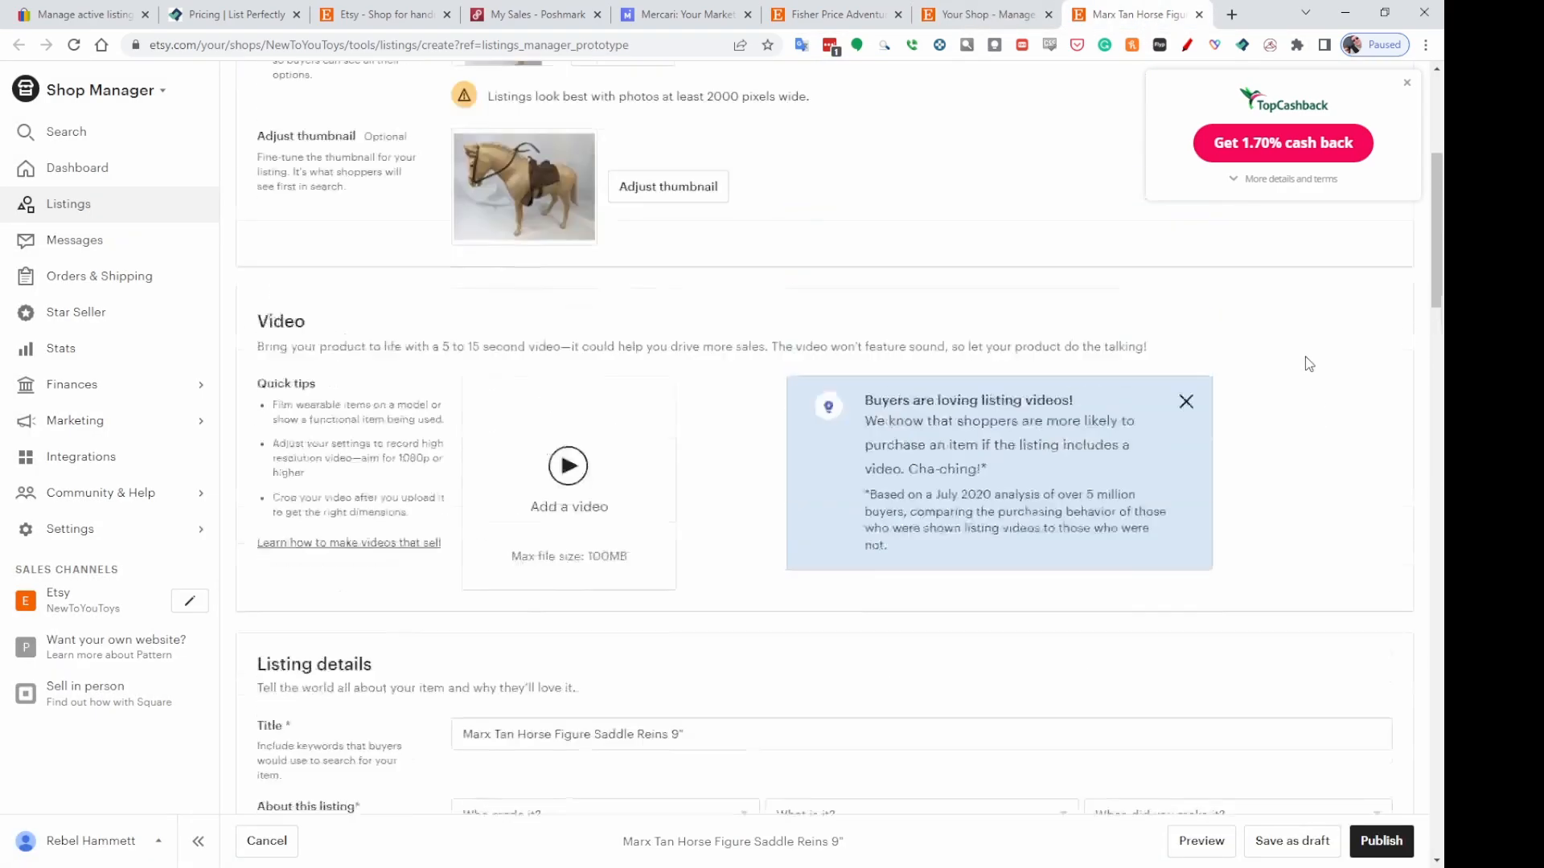
pyautogui.scroll(-3, 1304, 326)
pyautogui.scroll(-4, 1295, 327)
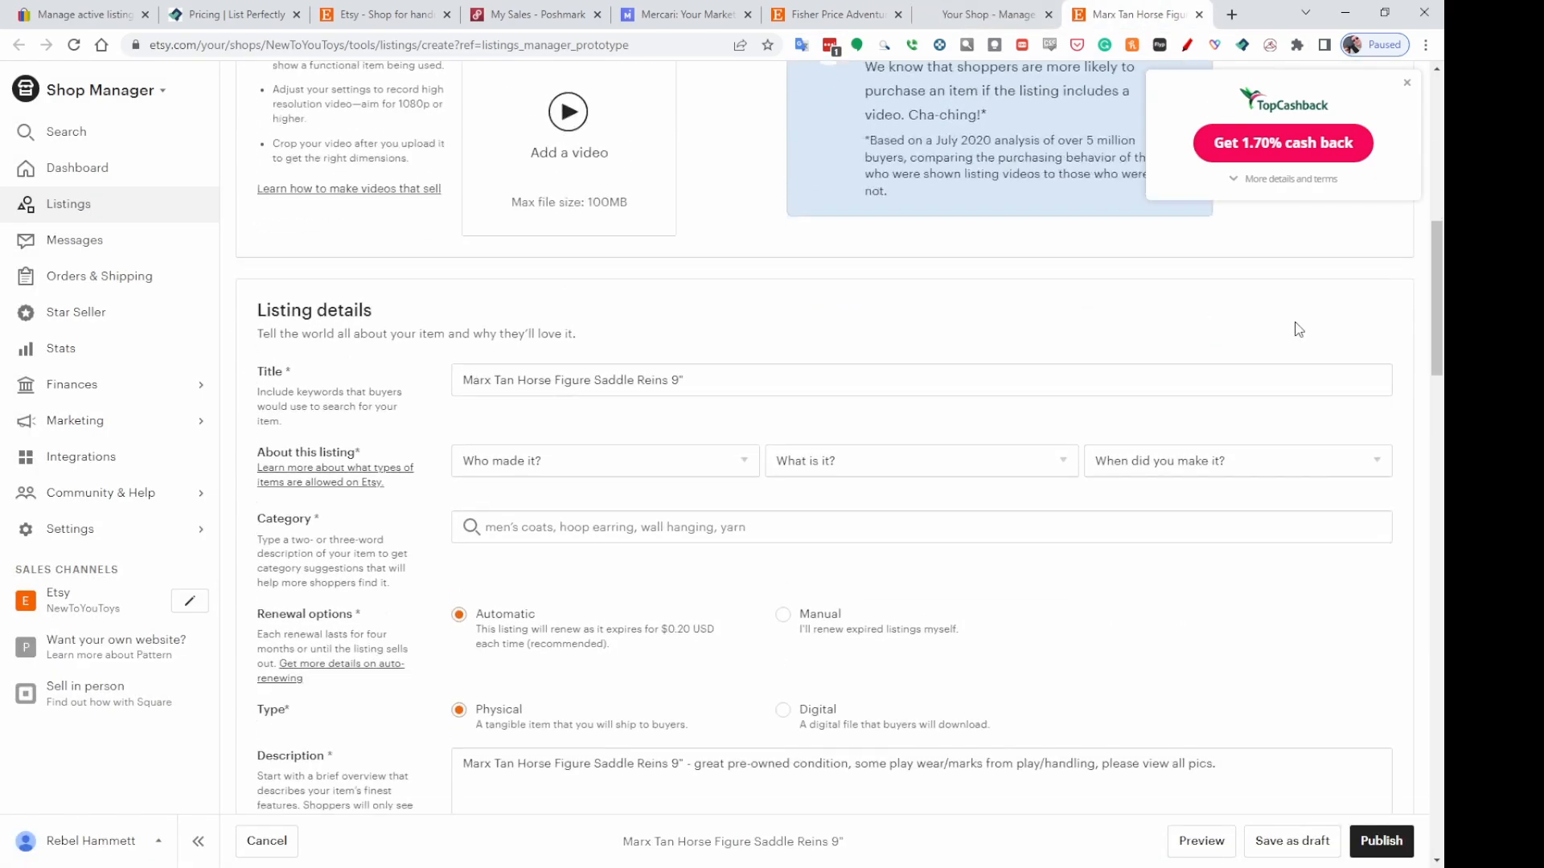
pyautogui.click(532, 437)
pyautogui.click(535, 547)
pyautogui.click(836, 447)
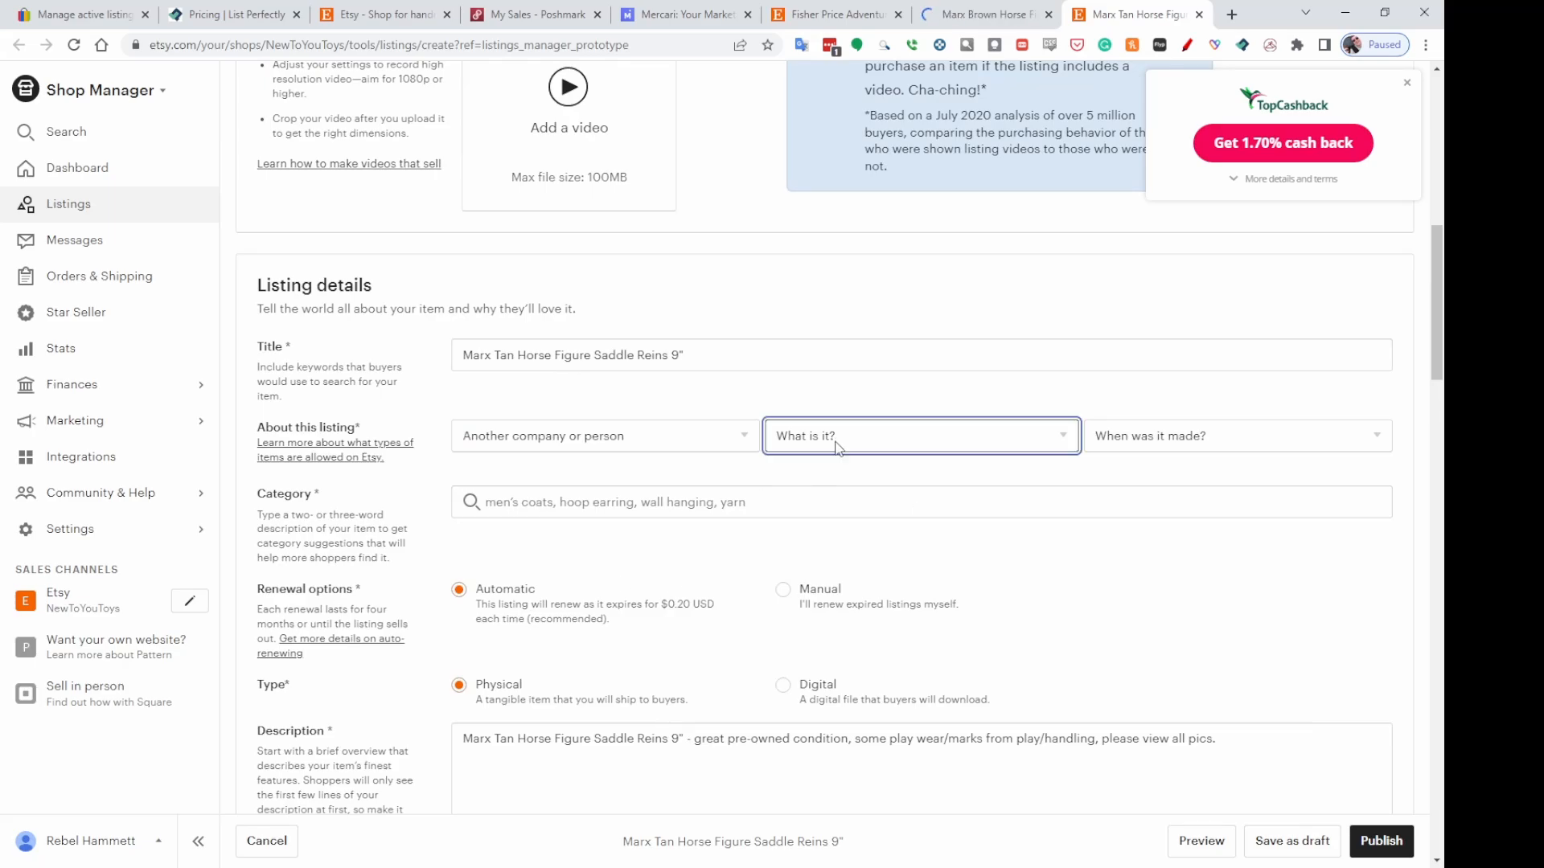
pyautogui.click(840, 498)
pyautogui.click(1194, 434)
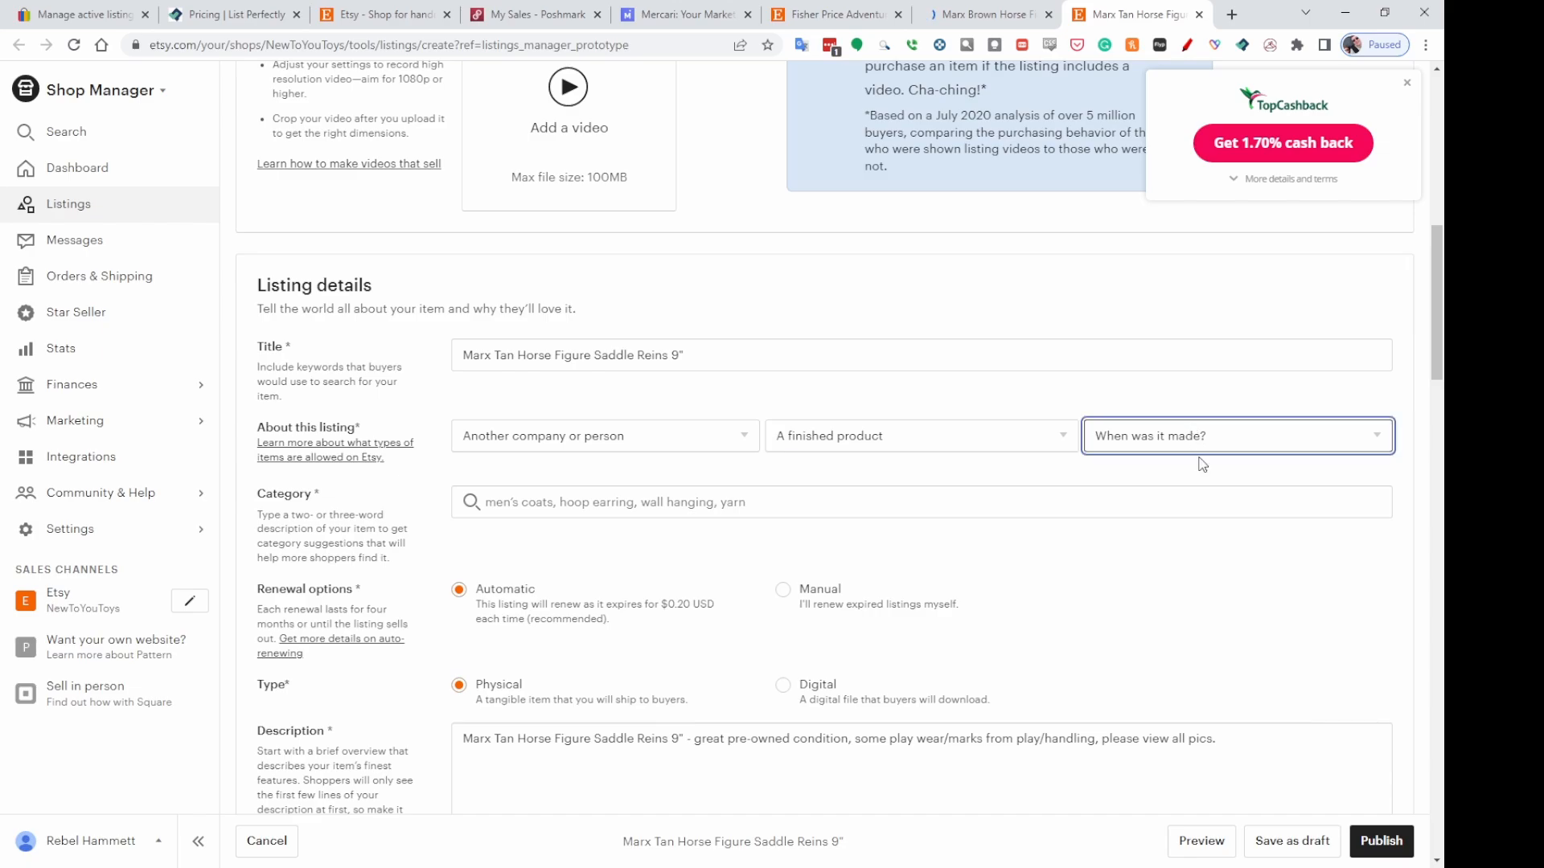
pyautogui.click(1146, 648)
# Search the category for Action Figure and choose Action Figures under Toys & Games > Toys > Dolls & Action Figures.
pyautogui.click(521, 524)
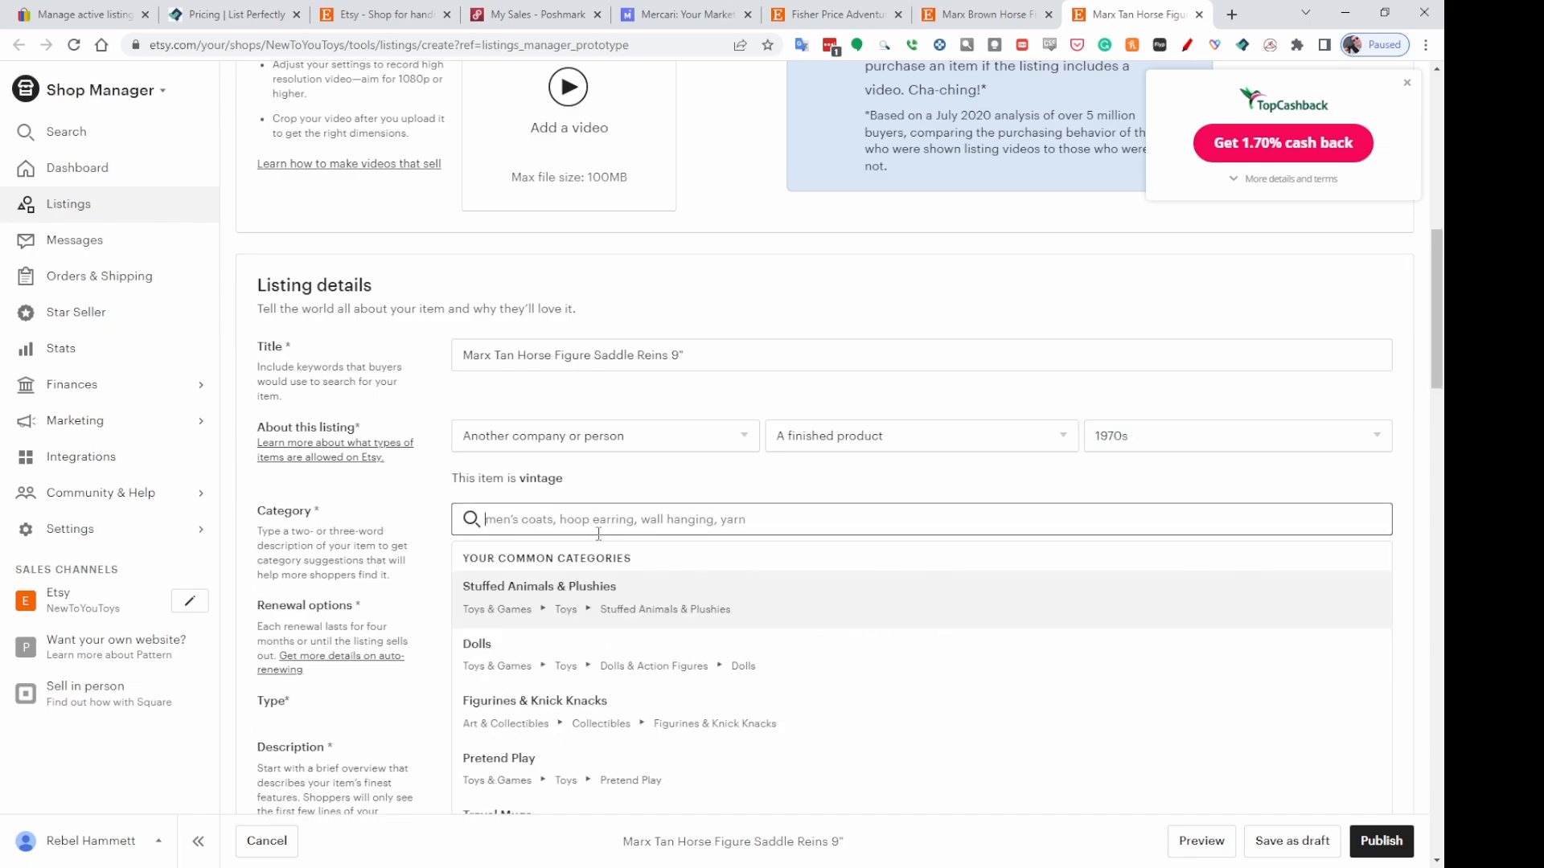
pyautogui.write('Action Figure')
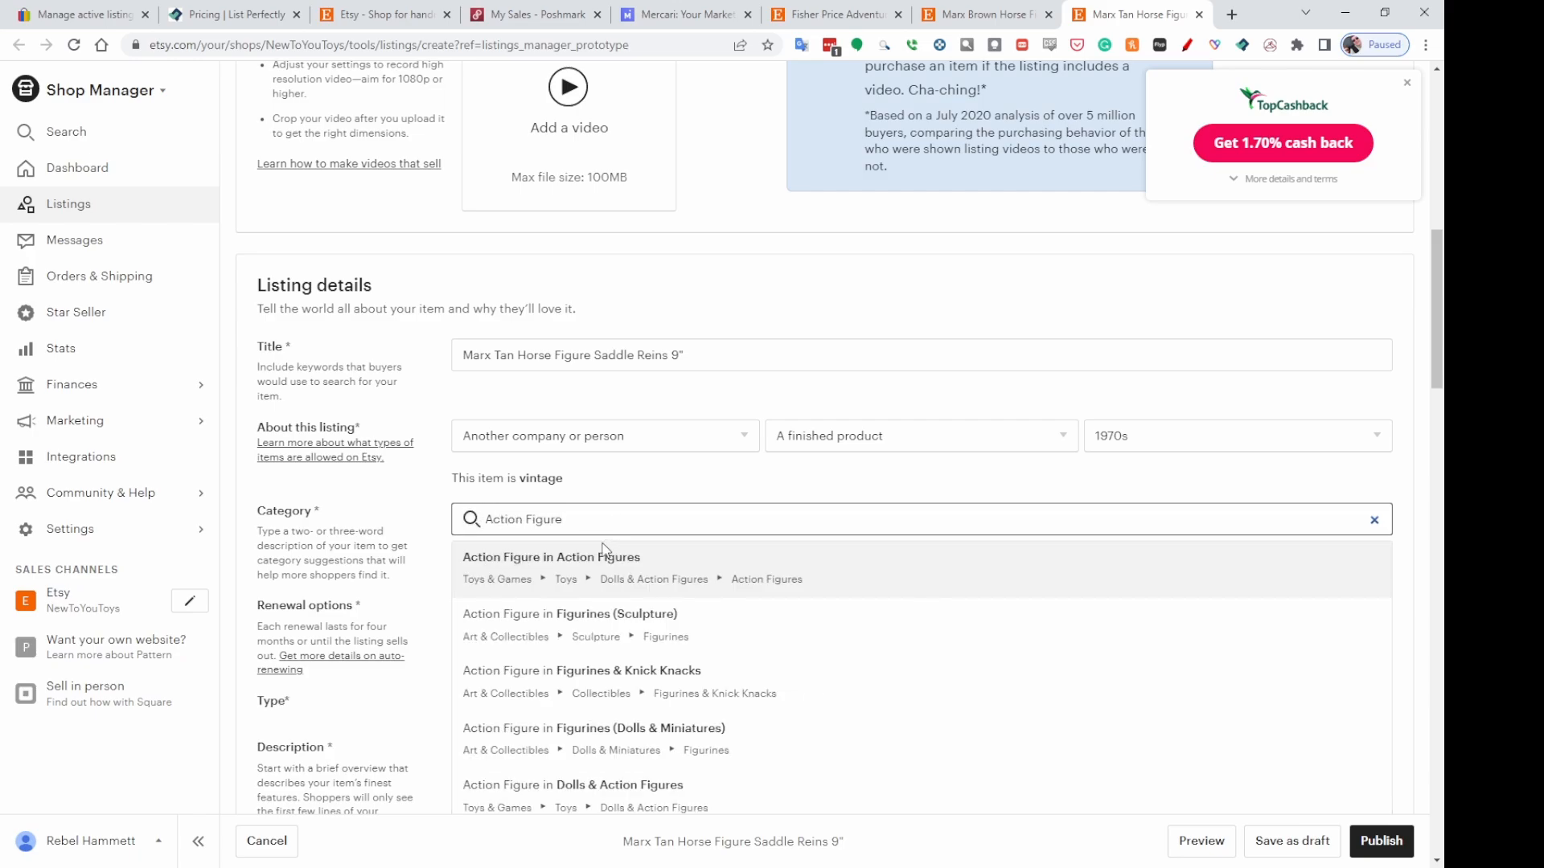
pyautogui.click(615, 567)
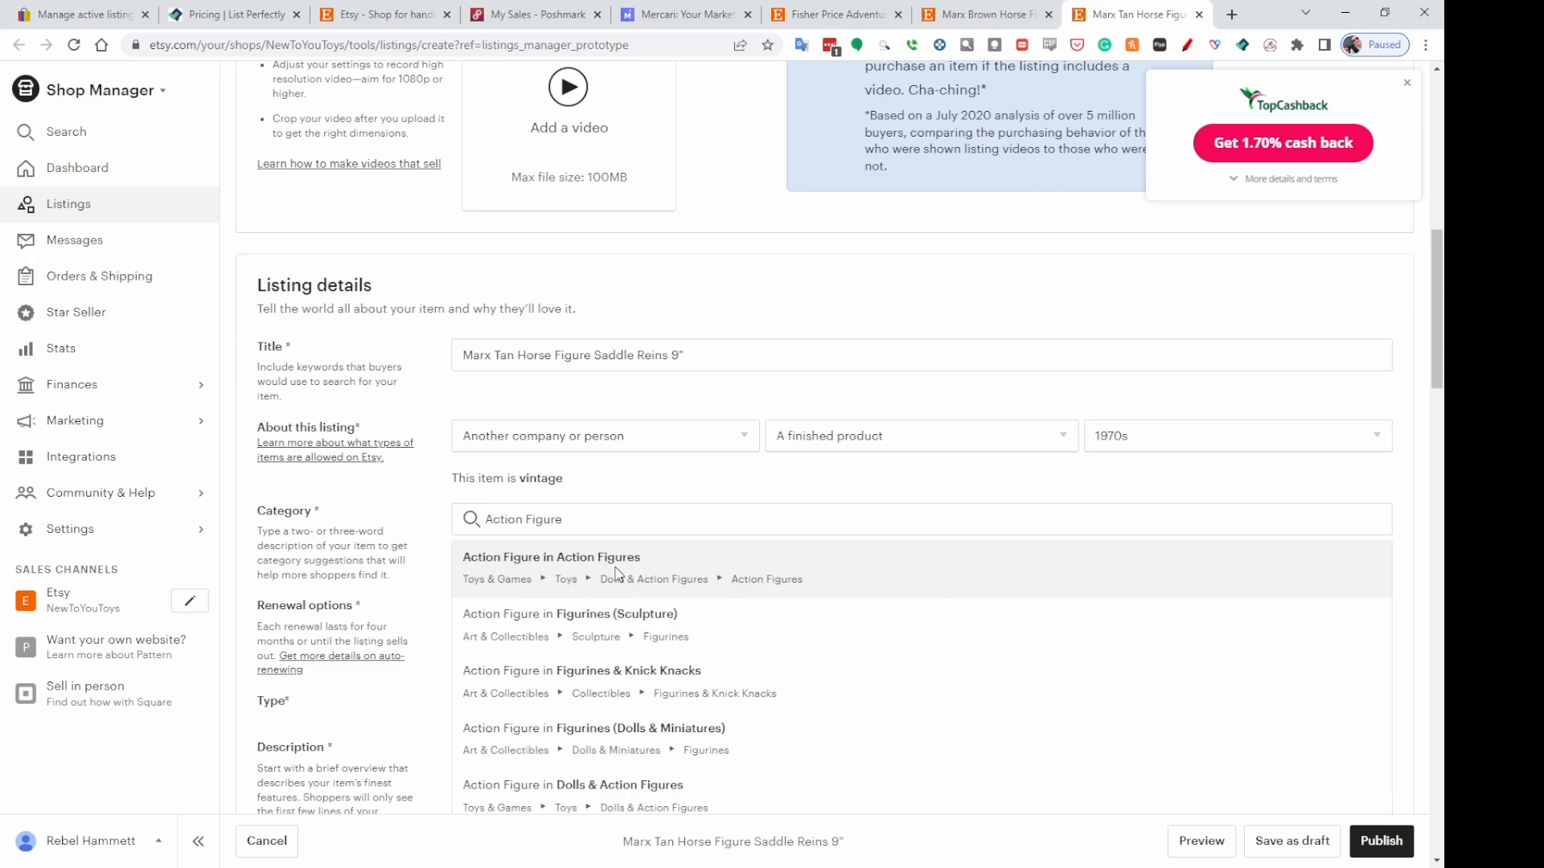
pyautogui.scroll(-1, 1277, 460)
pyautogui.scroll(-4, 1334, 439)
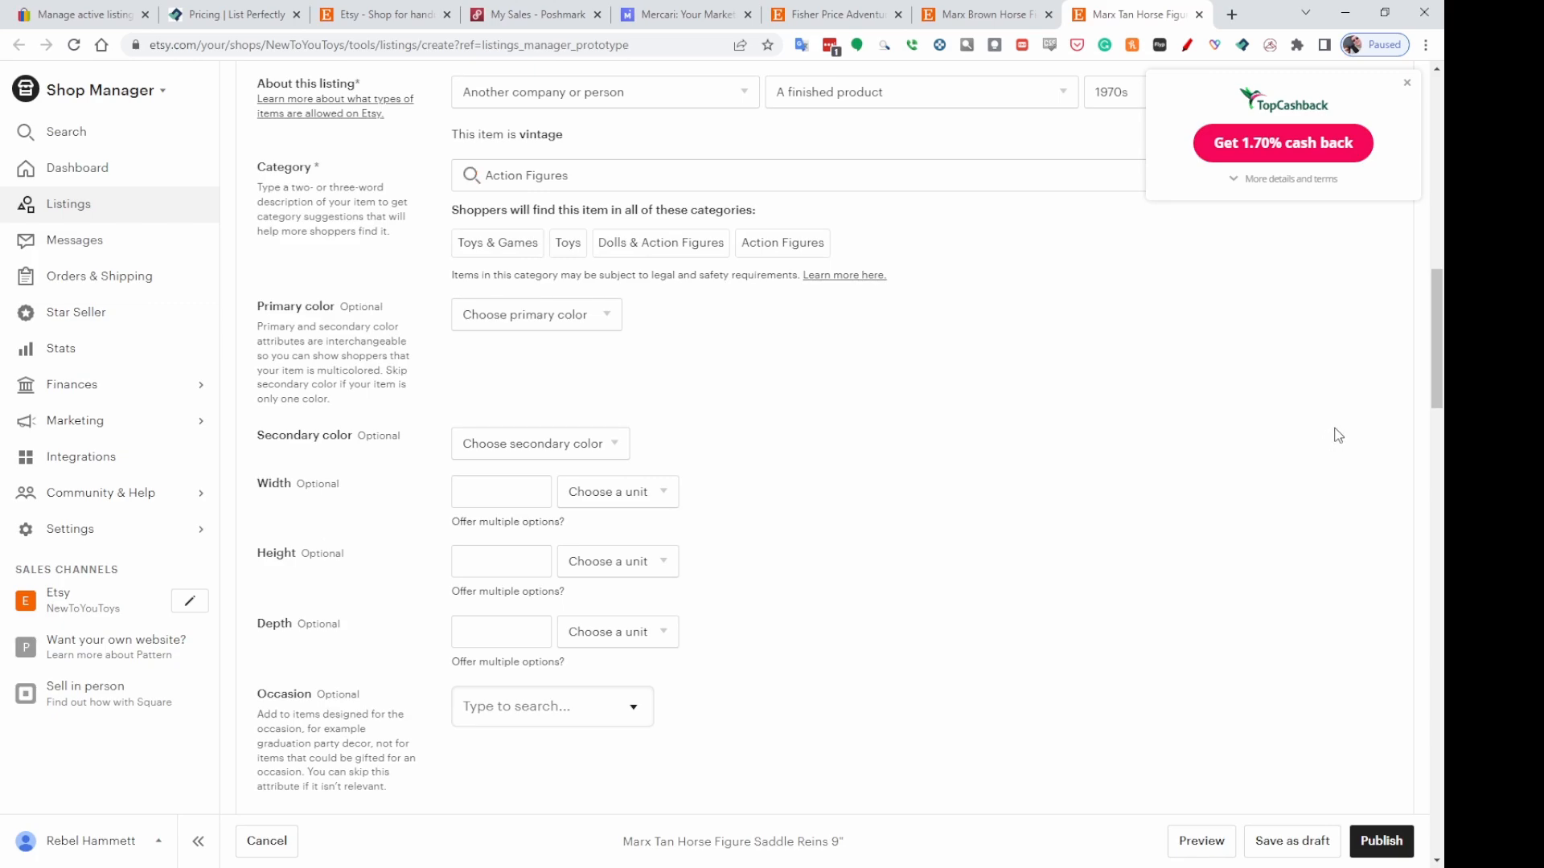
pyautogui.scroll(-8, 1336, 430)
pyautogui.scroll(-3, 1335, 426)
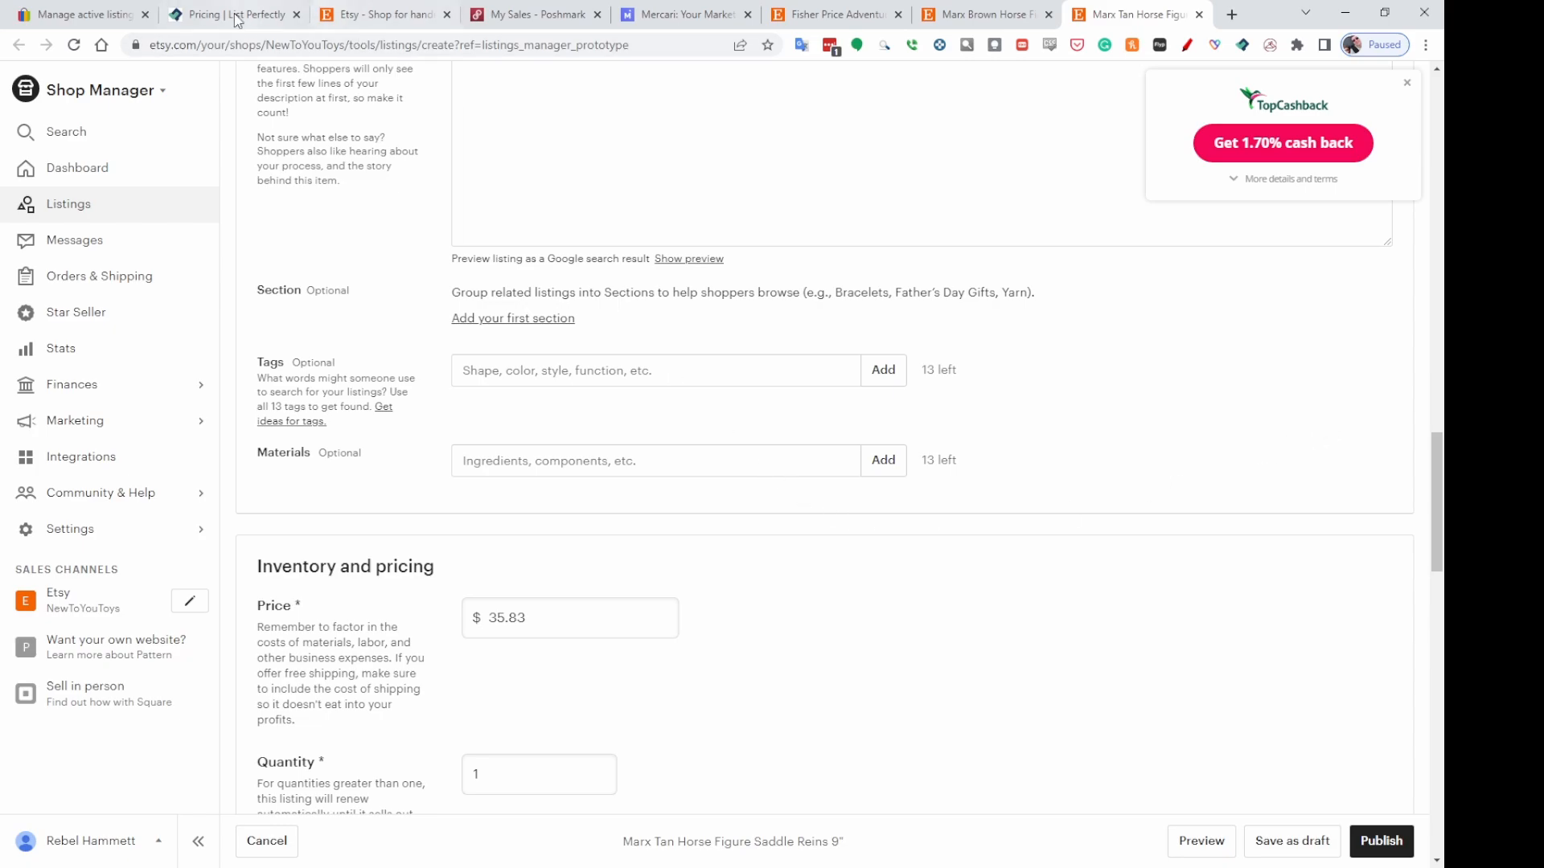
# Close the crosslisting dialog on eBay and check the Marx Brown Horse listing's shipping calculator details.
pyautogui.click(95, 17)
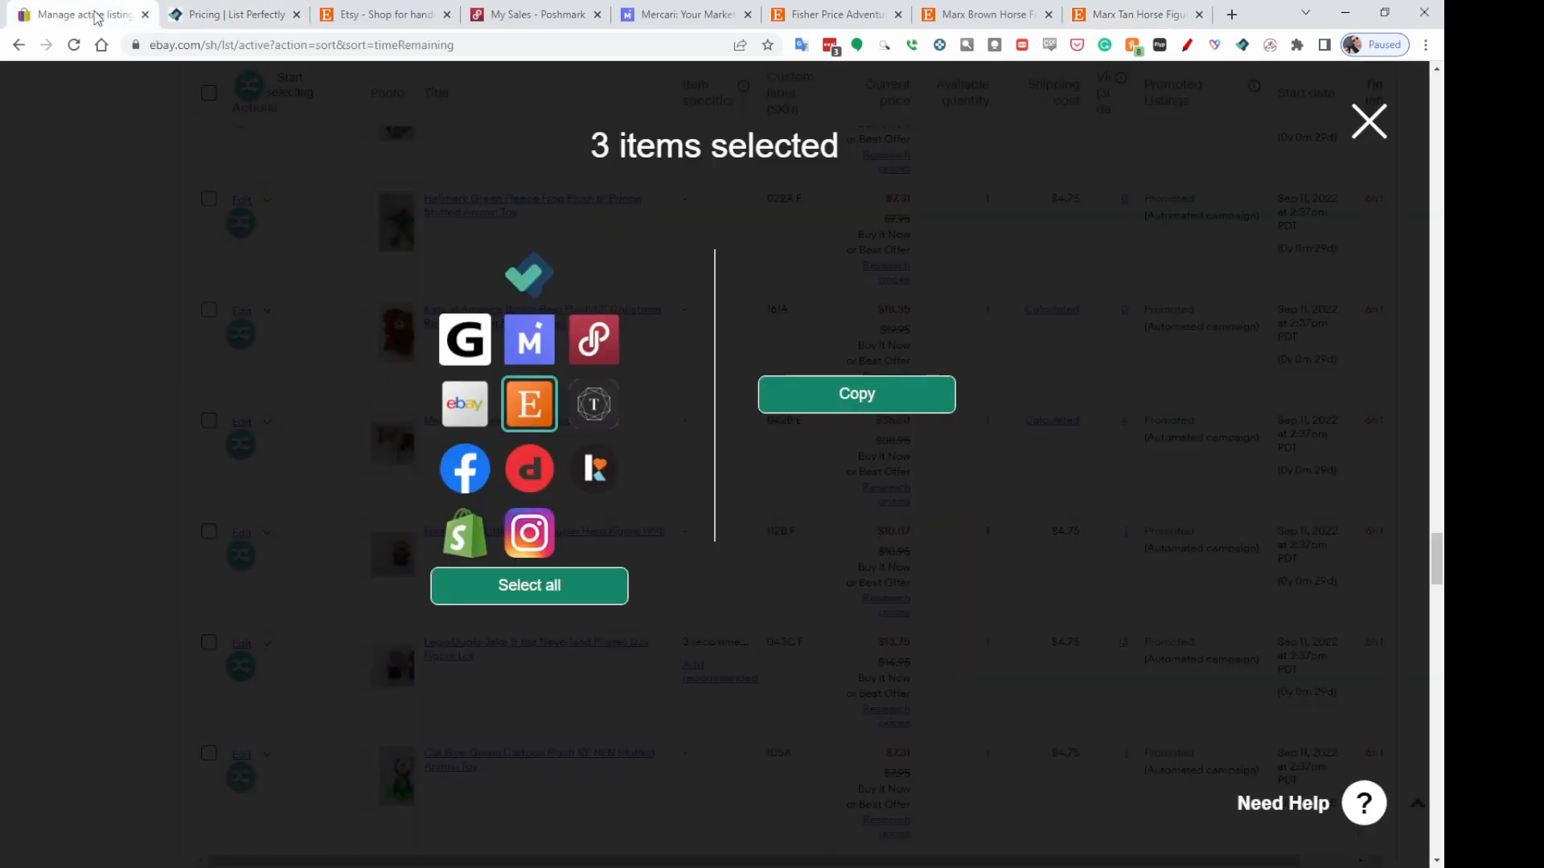
pyautogui.click(802, 265)
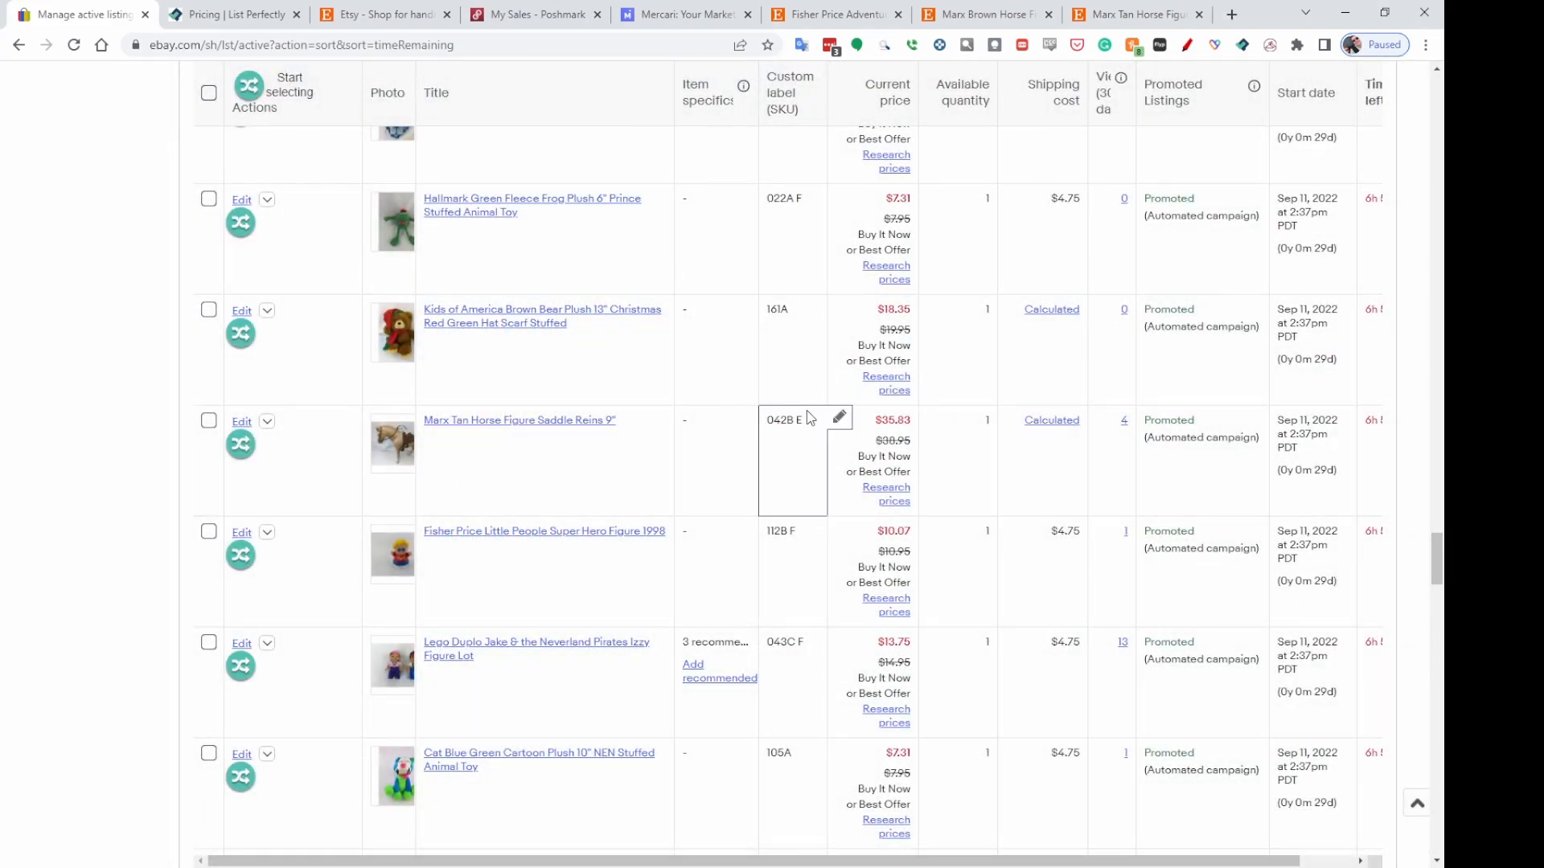
pyautogui.scroll(3, 804, 406)
pyautogui.scroll(-10, 852, 394)
pyautogui.scroll(-12, 863, 392)
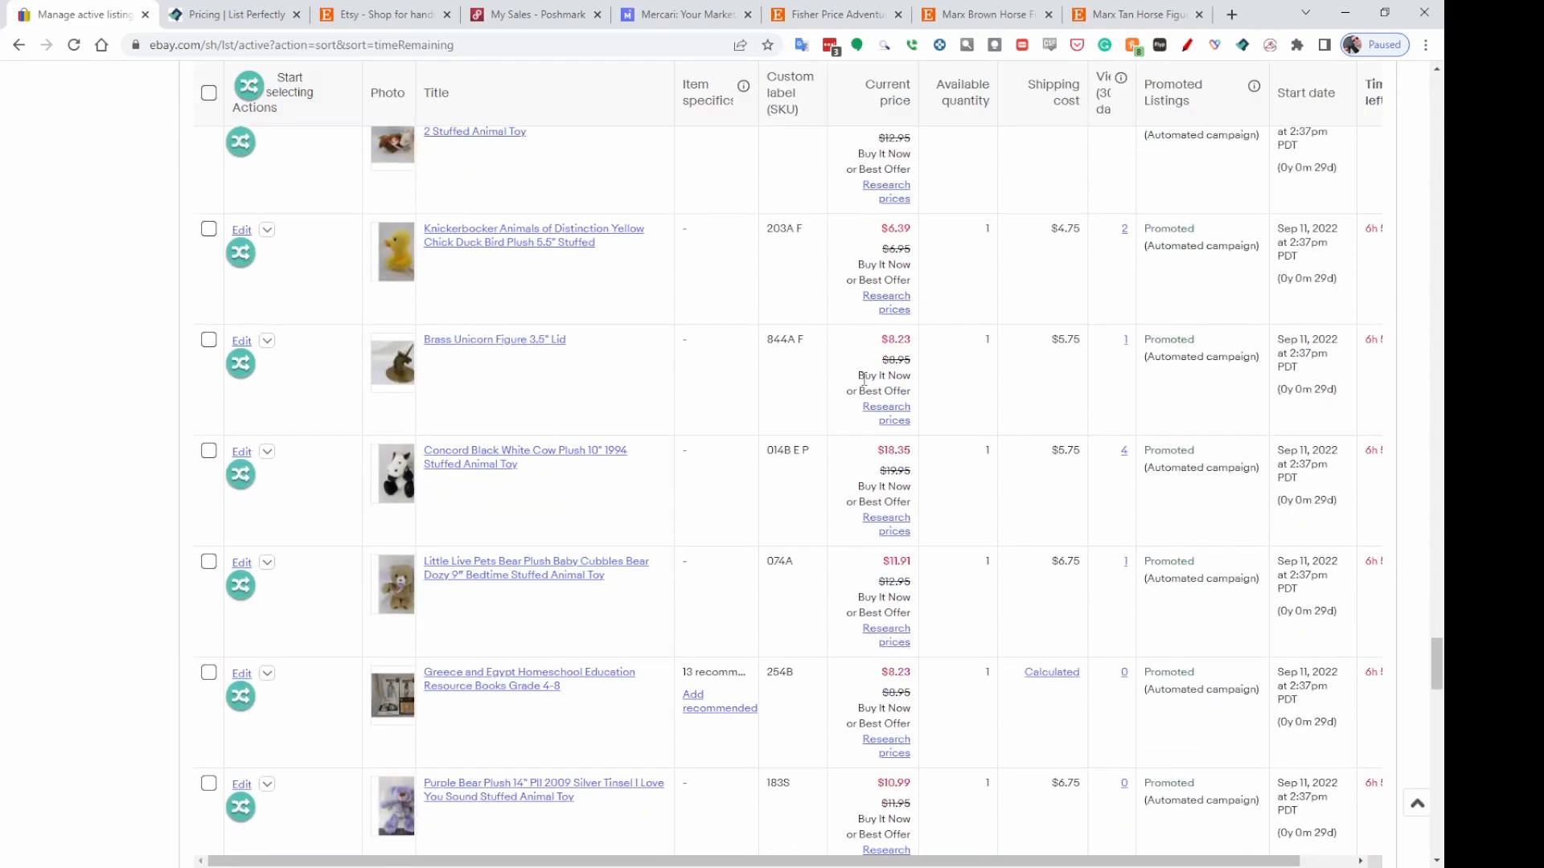
pyautogui.moveTo(1437, 676); pyautogui.dragTo(1425, 331)
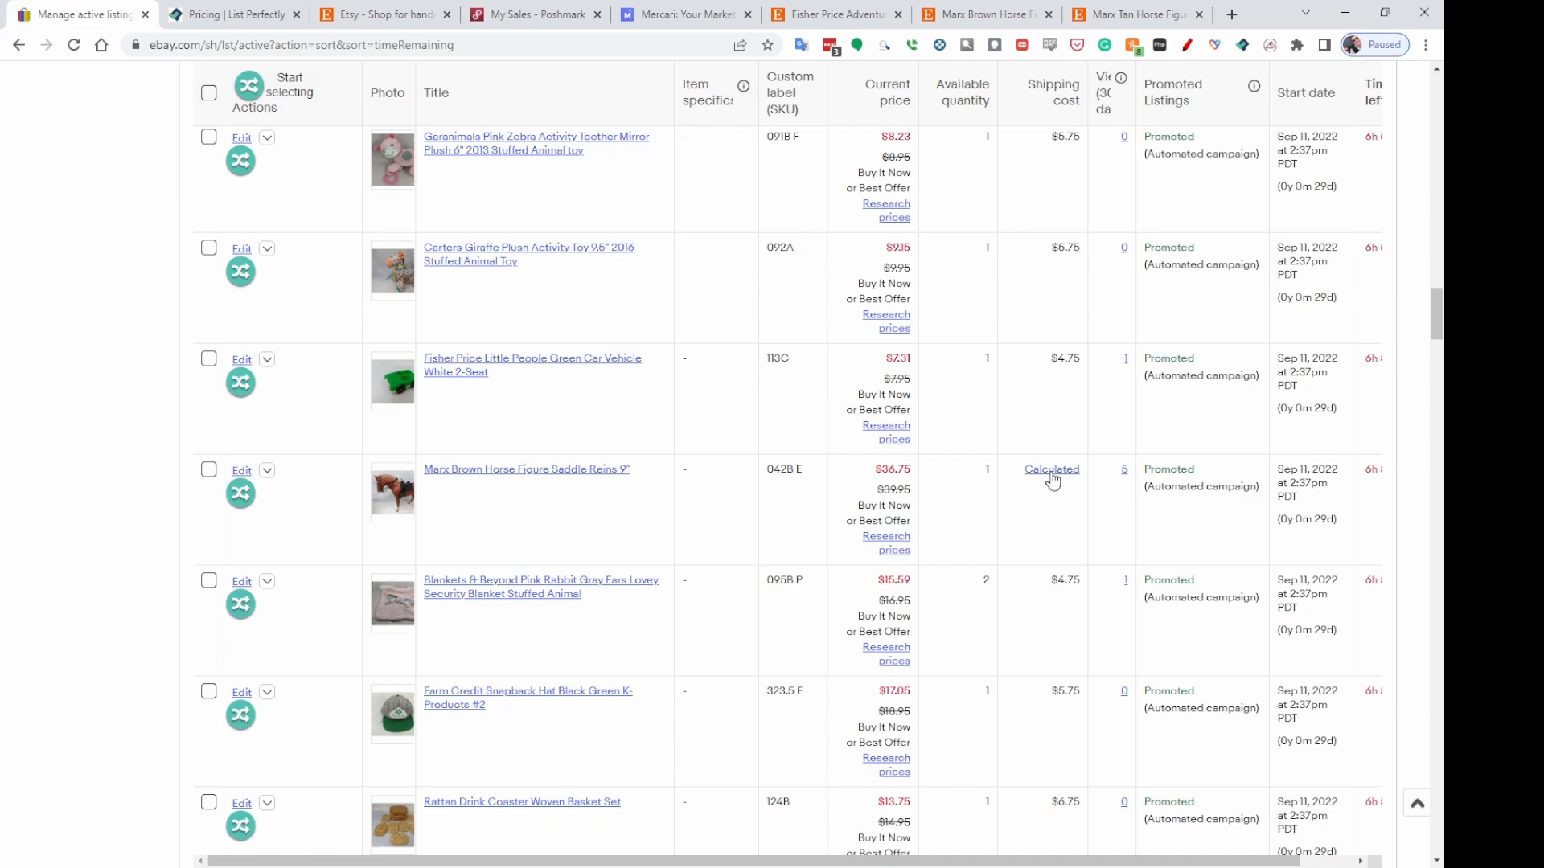
pyautogui.click(1104, 486)
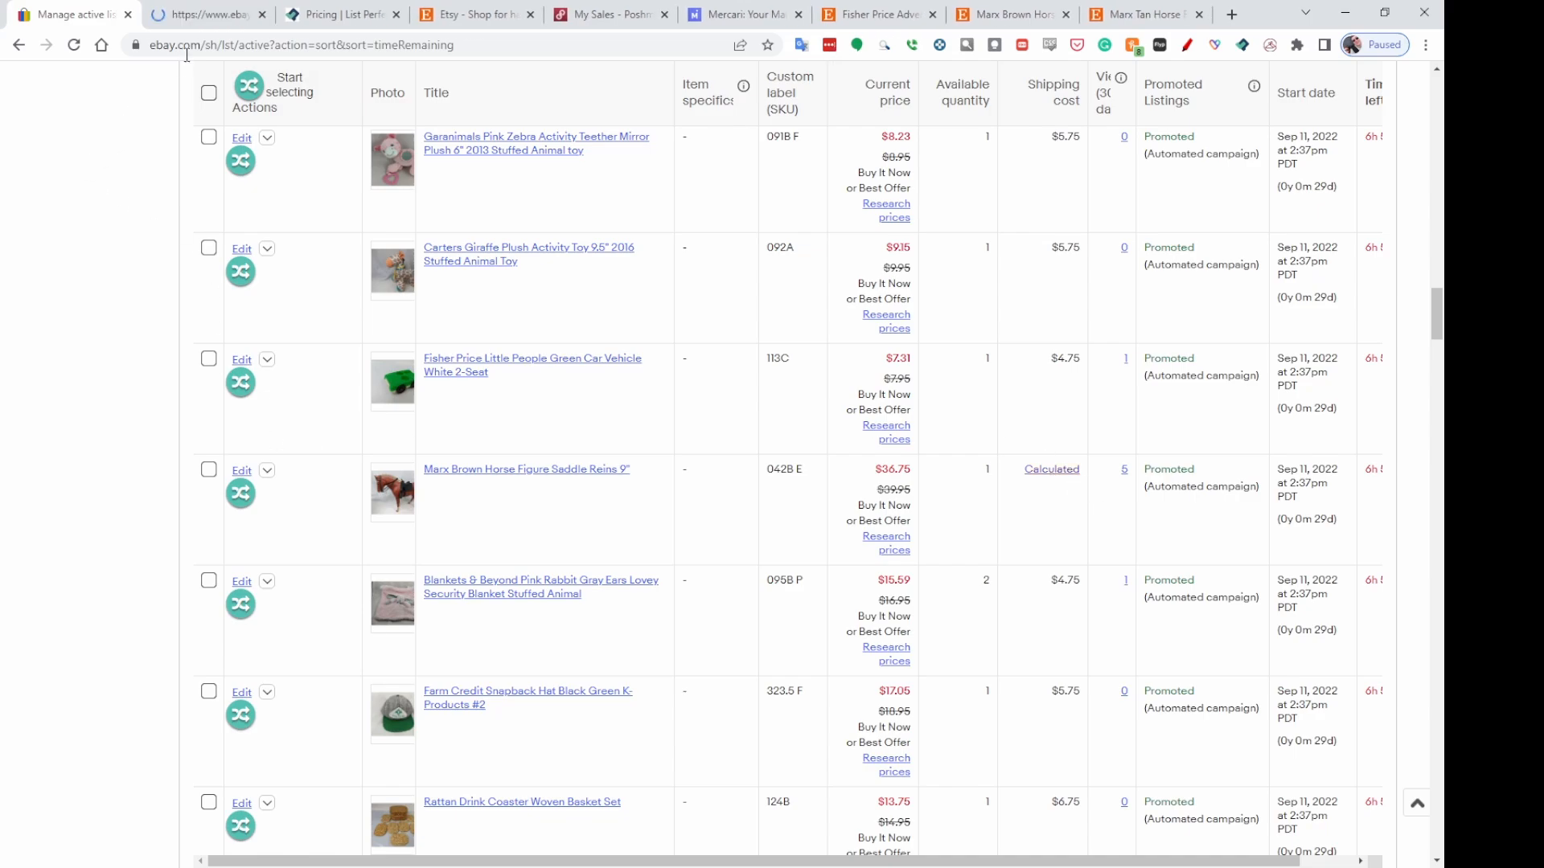
pyautogui.click(208, 16)
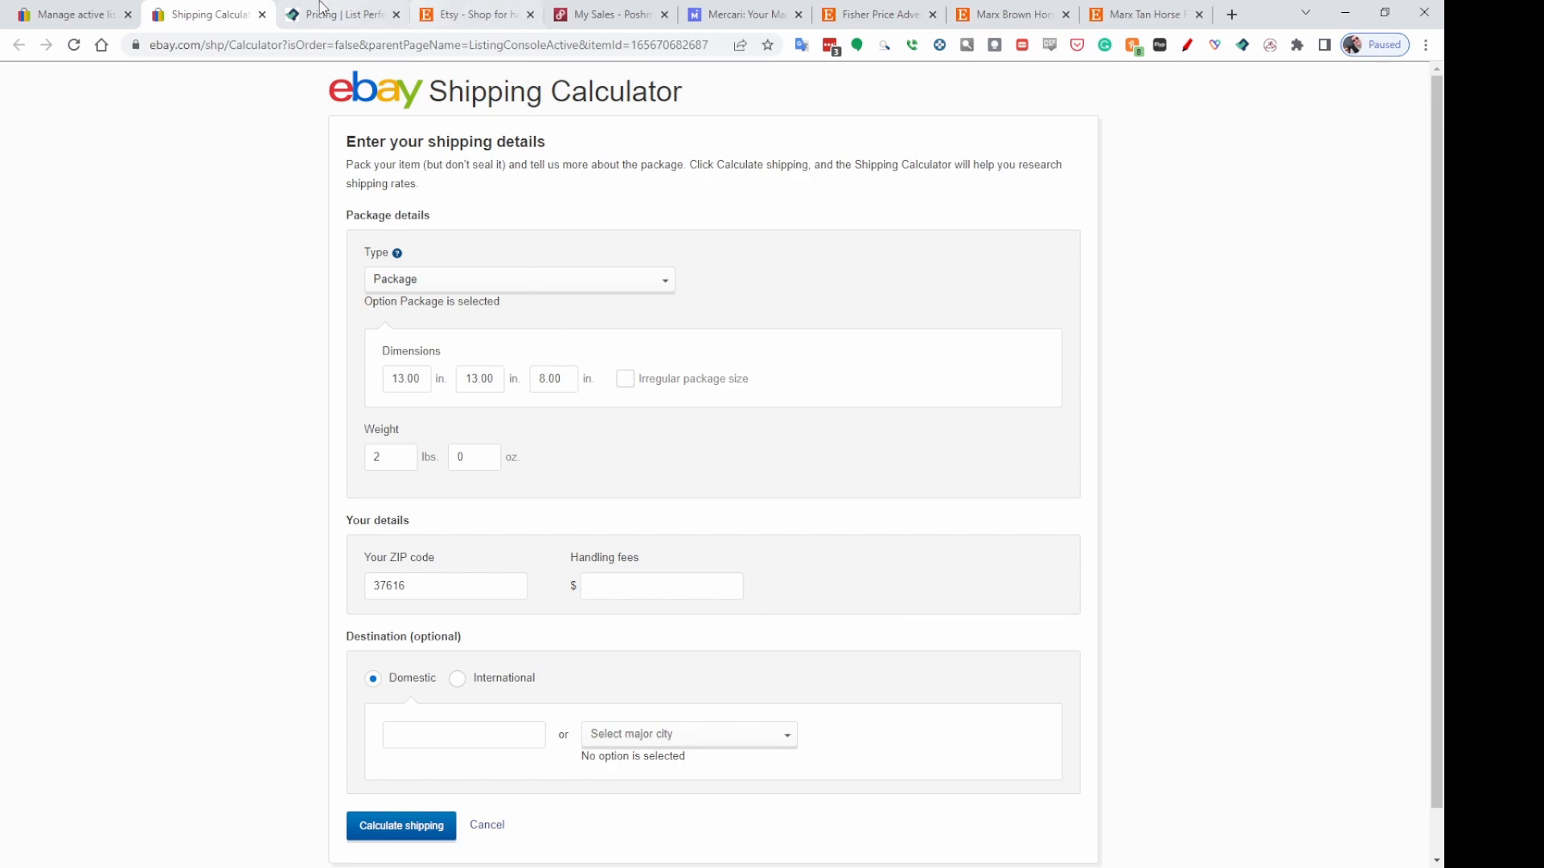
pyautogui.click(262, 15)
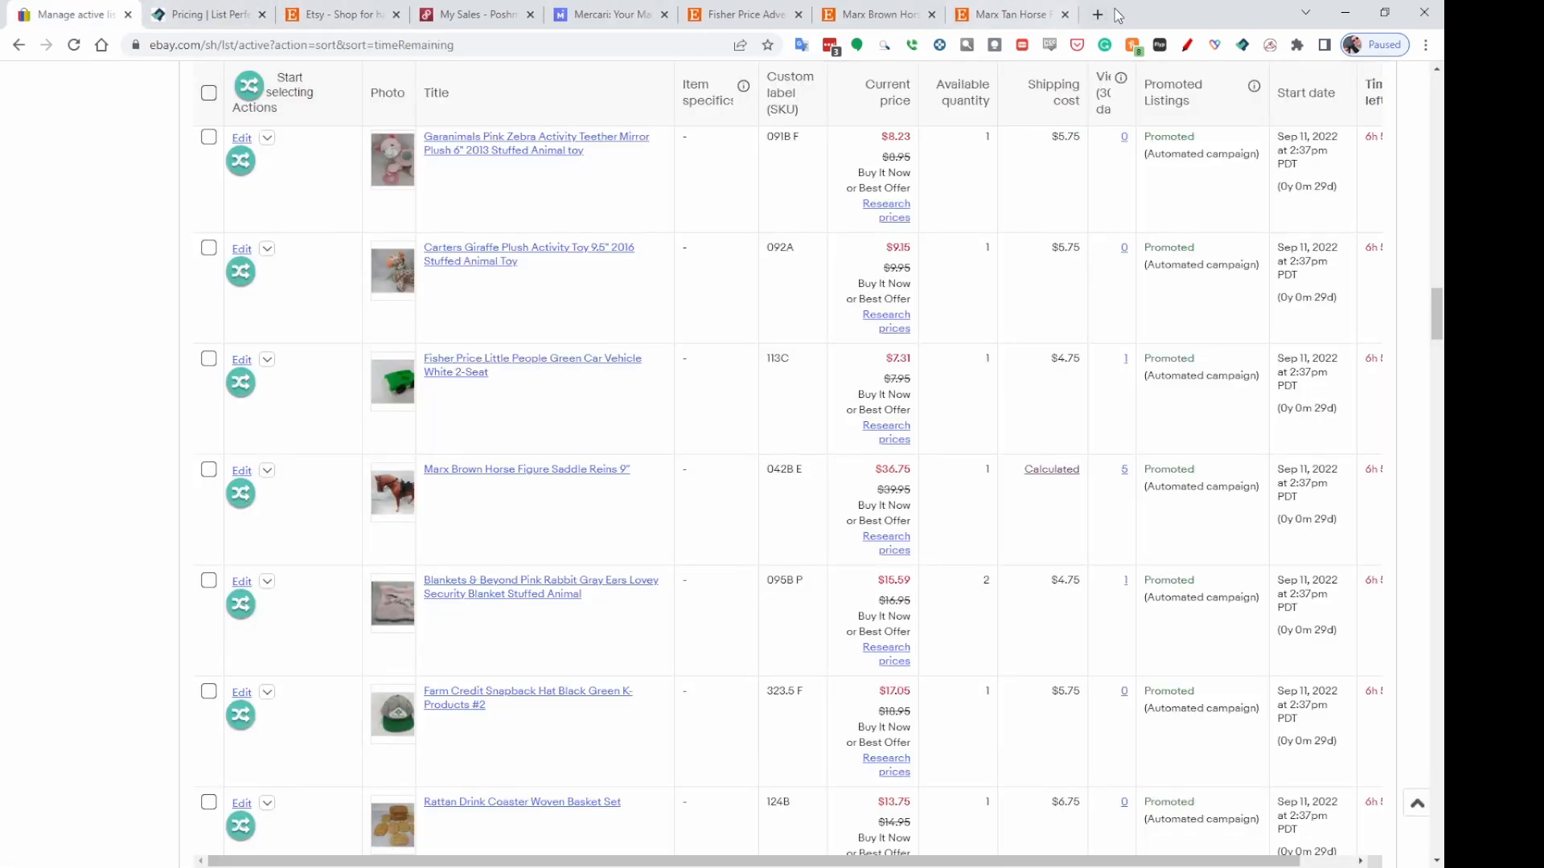
pyautogui.click(979, 18)
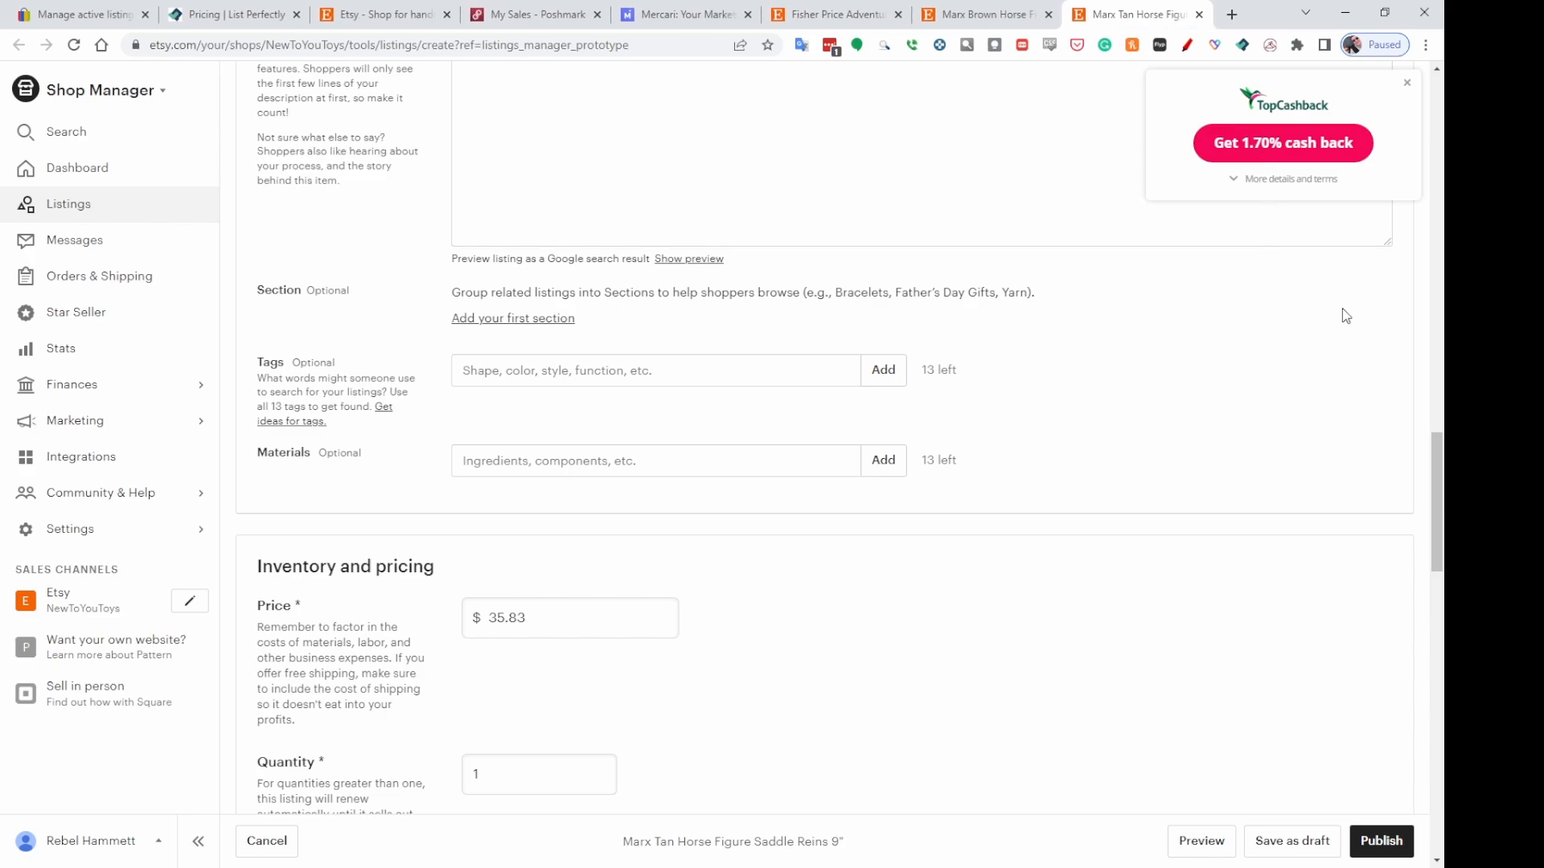
# Set the Marx Tan Horse listing's price to $39.95.
pyautogui.scroll(-1, 545, 355)
pyautogui.doubleClick(546, 356)
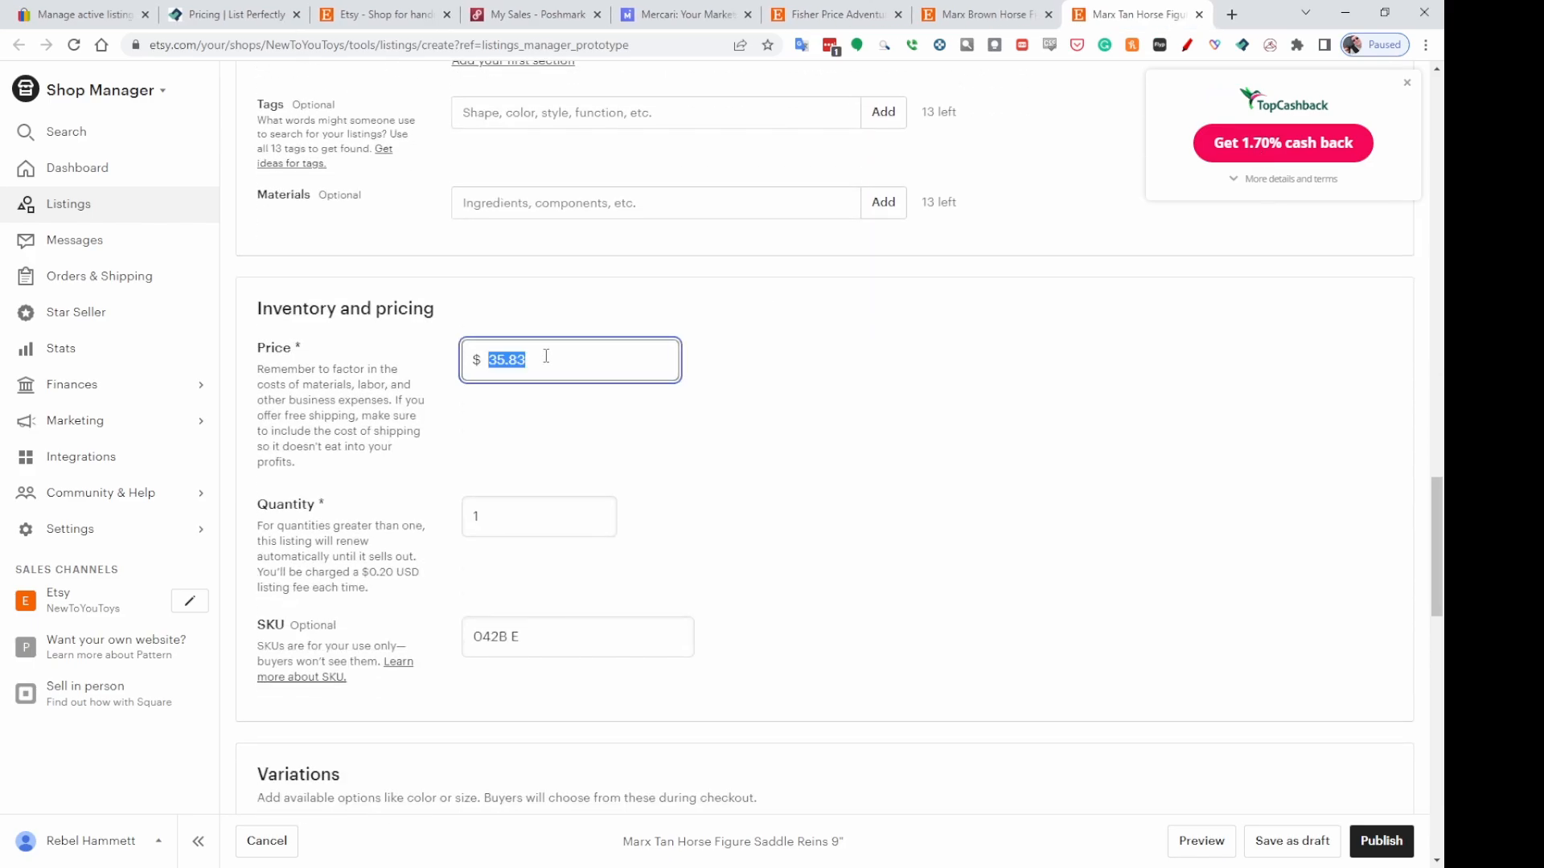
pyautogui.write('39.954')
pyautogui.click(1016, 421)
# Choose the Priority shipping profile and publish the Marx Tan Horse listing, accepting the listing fee.
pyautogui.scroll(-9, 1157, 370)
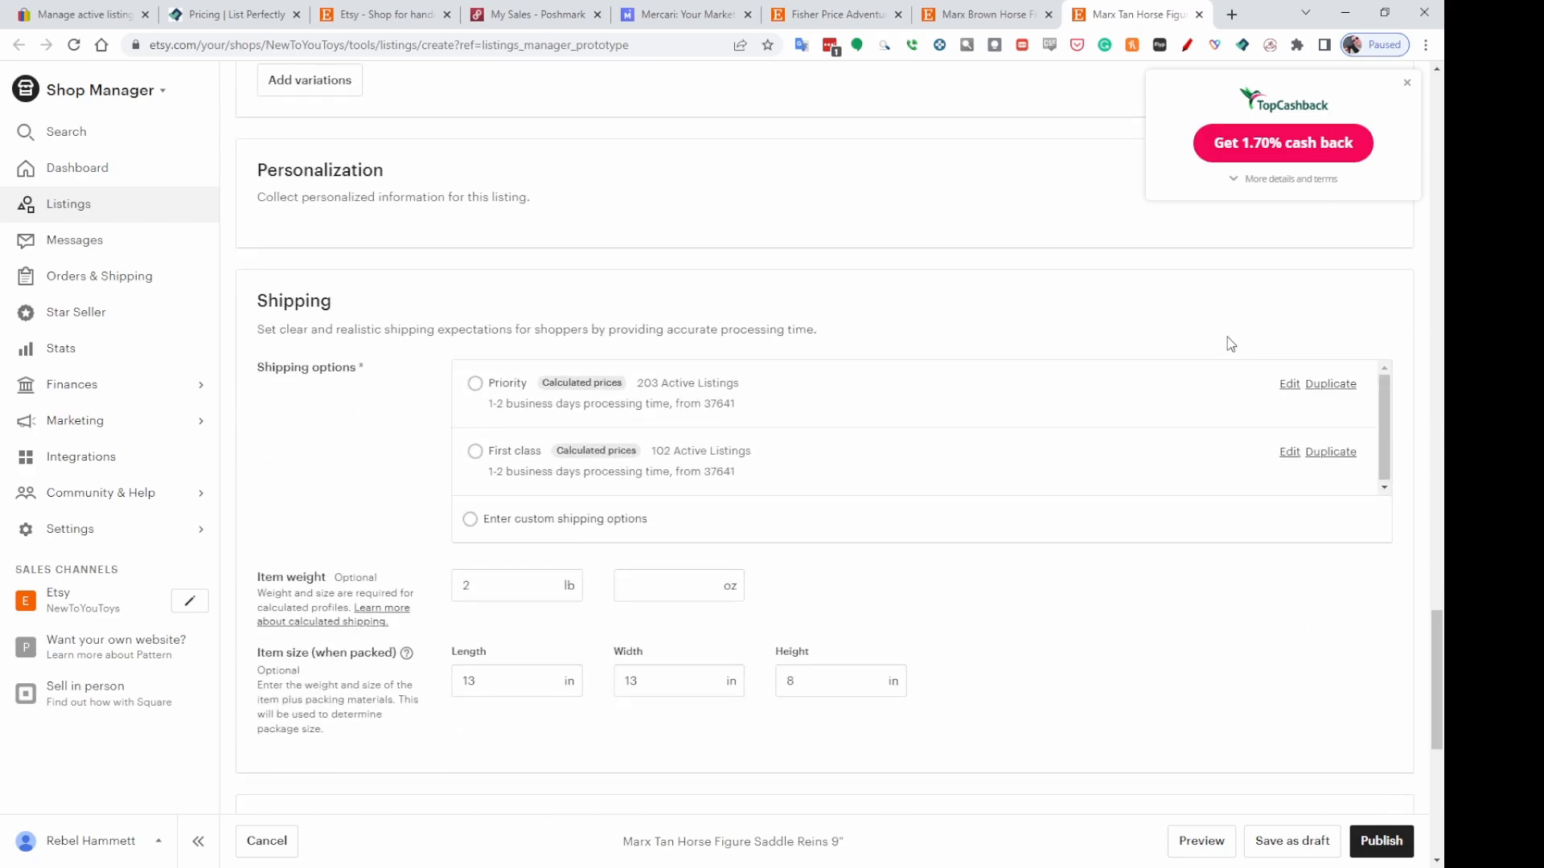
pyautogui.click(474, 384)
pyautogui.scroll(-10, 964, 403)
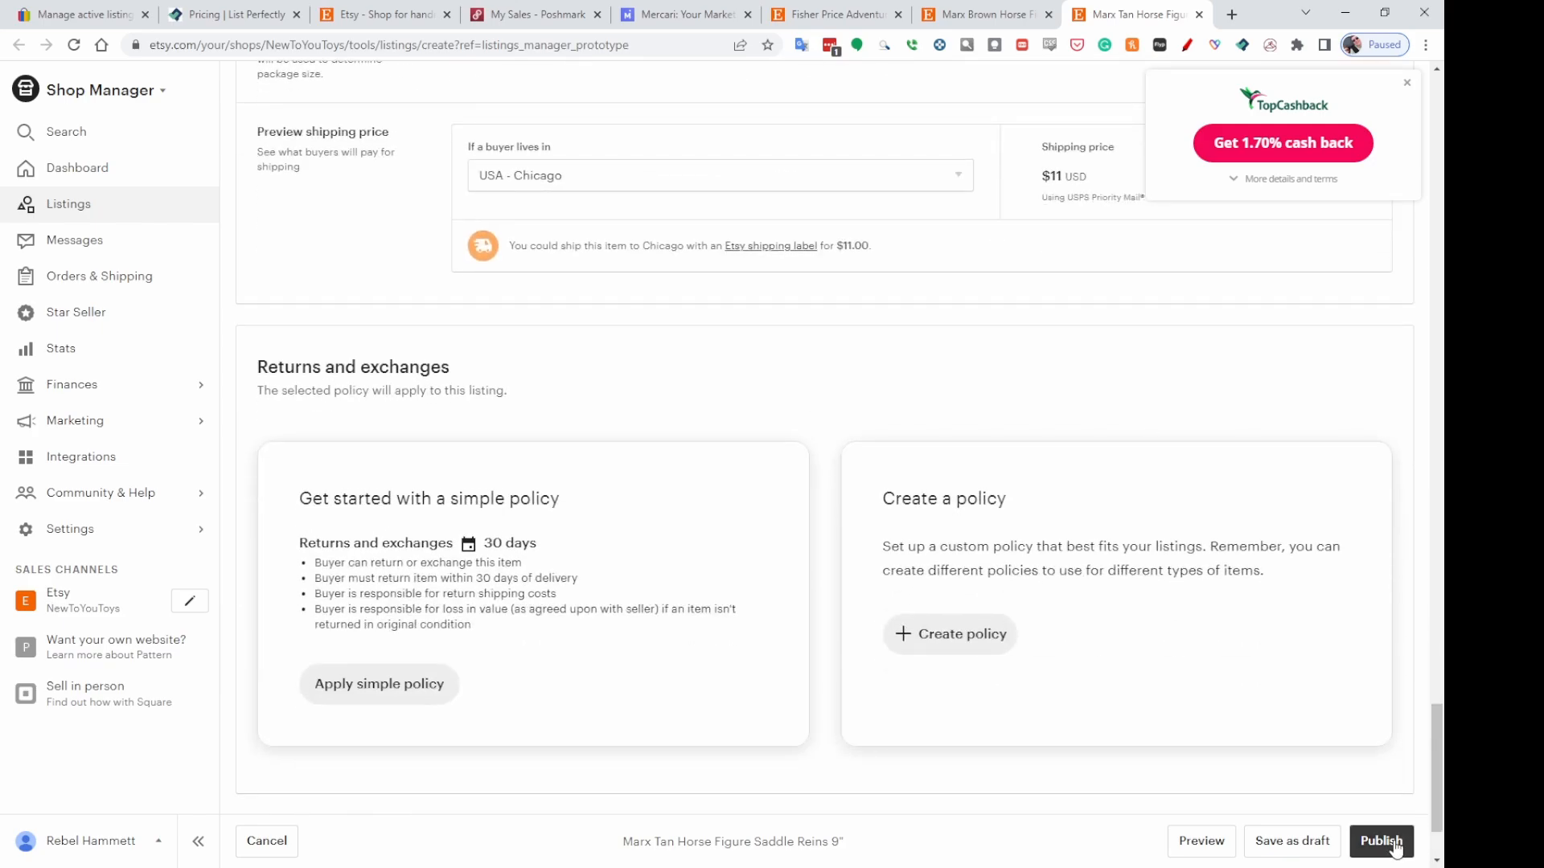
pyautogui.click(1391, 839)
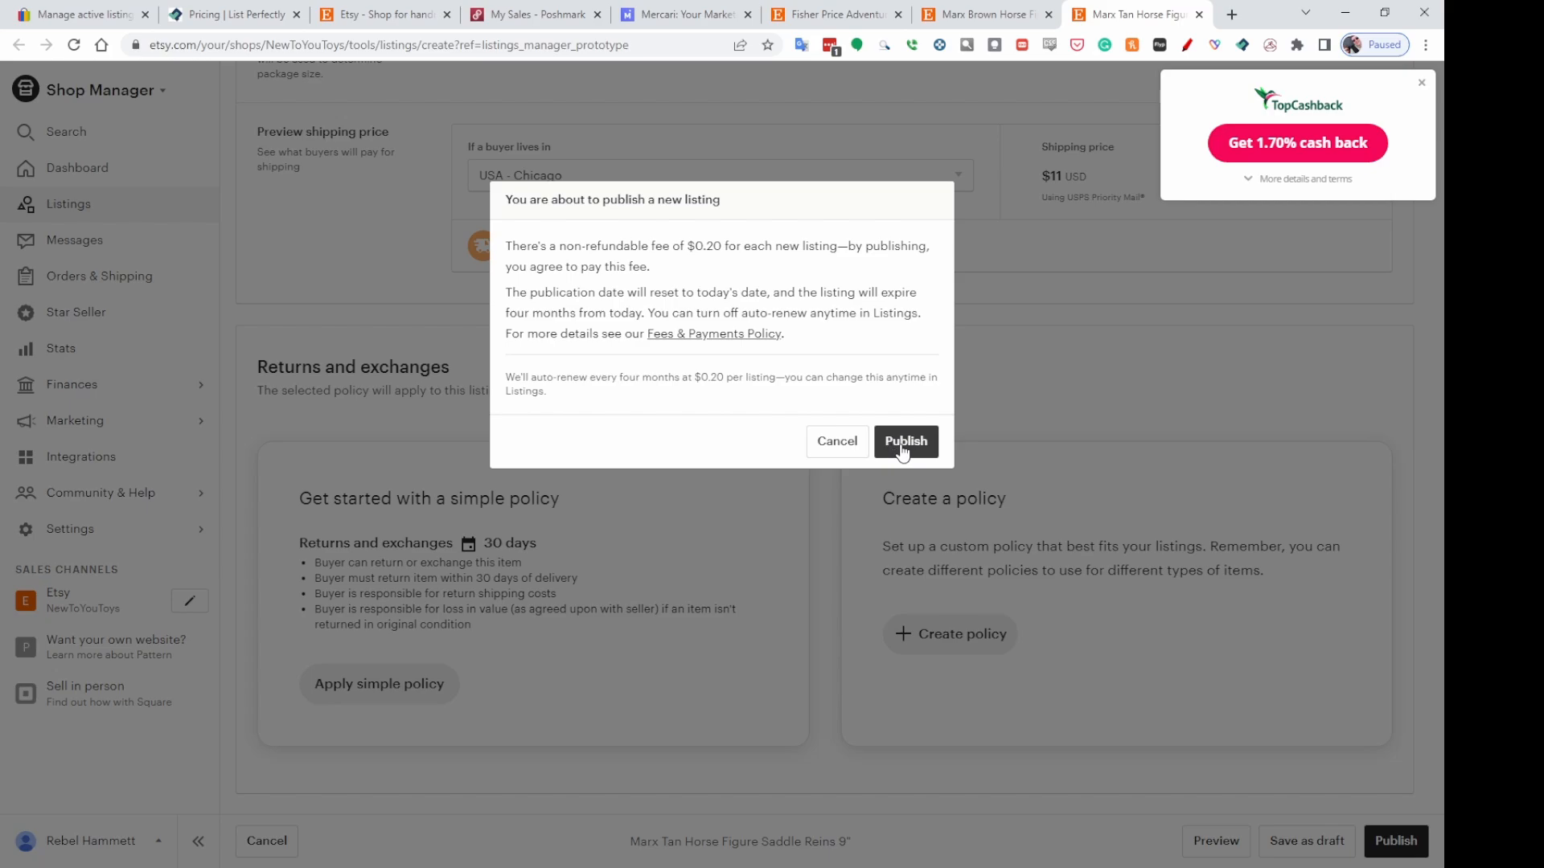
pyautogui.click(902, 449)
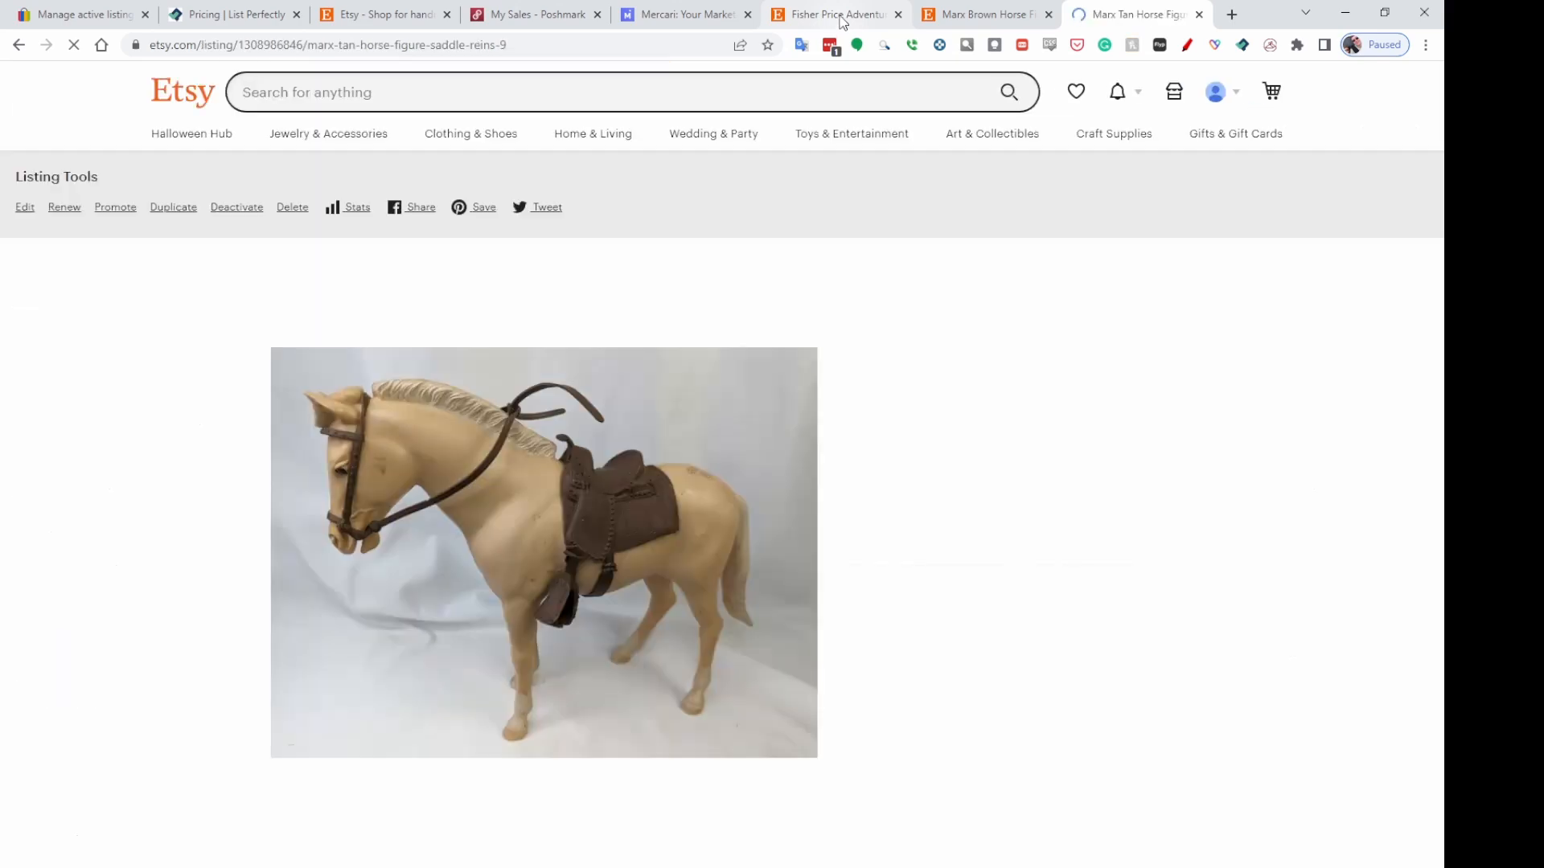
# Close the published Fisher Price listing tab.
pyautogui.click(842, 17)
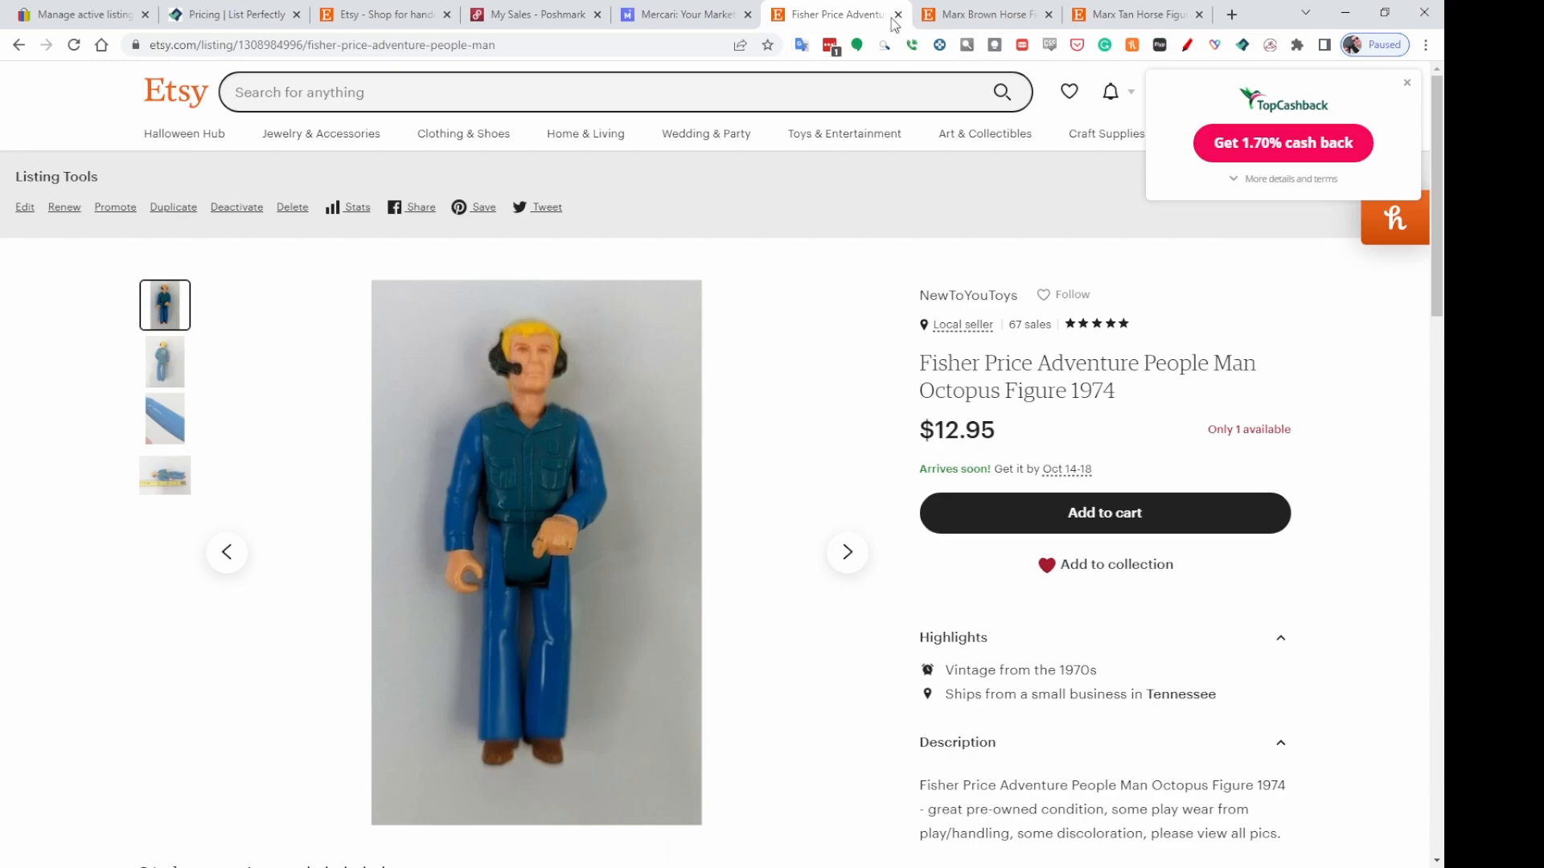
pyautogui.click(898, 15)
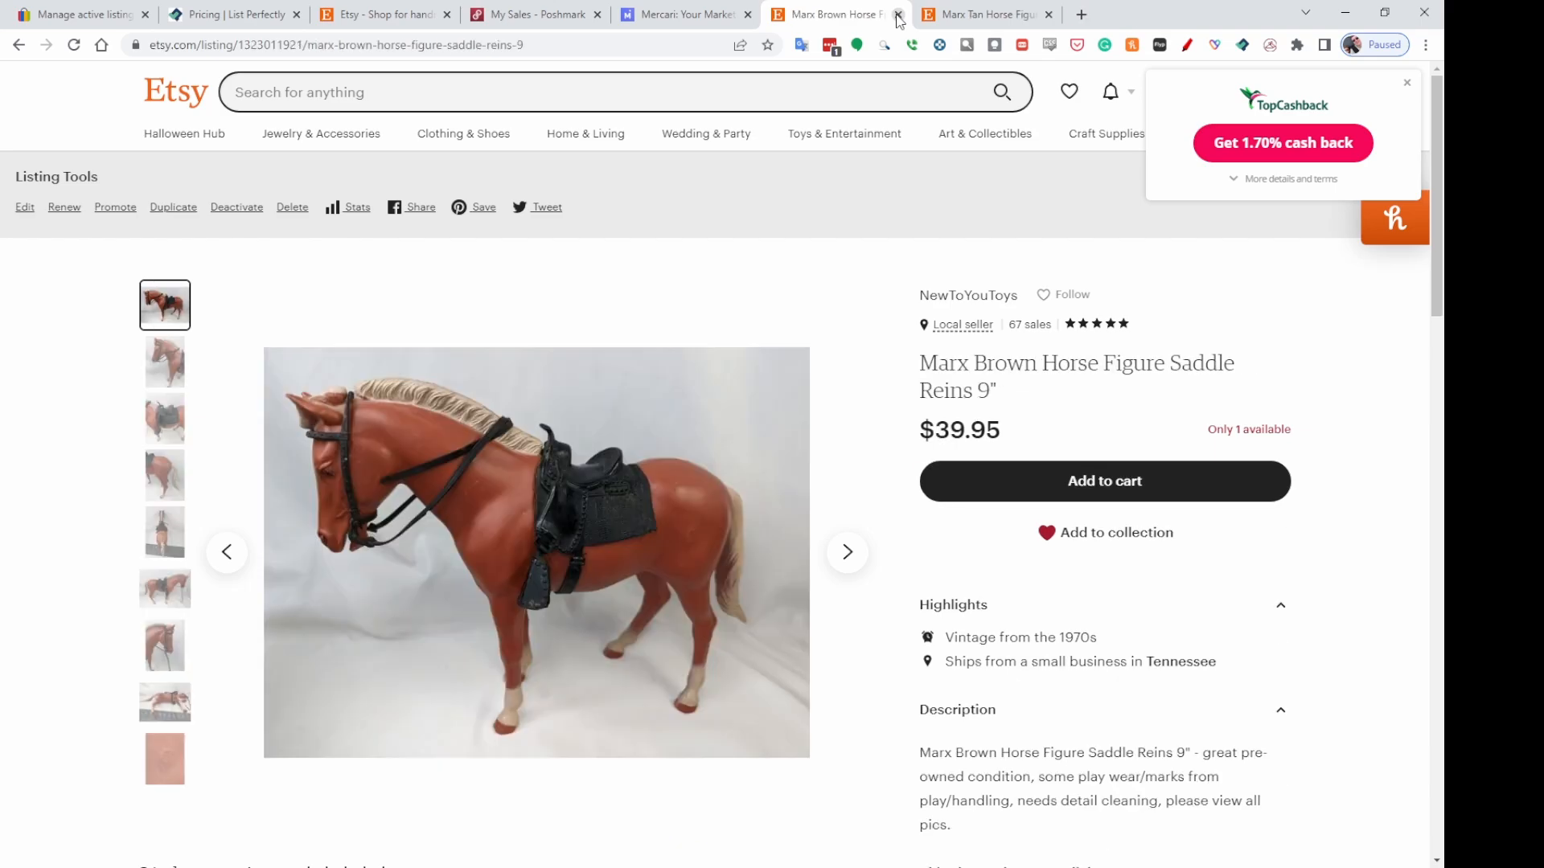
# Close the Marx Brown Horse and Marx Tan Horse Etsy listing tabs and return to the eBay active listings.
pyautogui.click(898, 15)
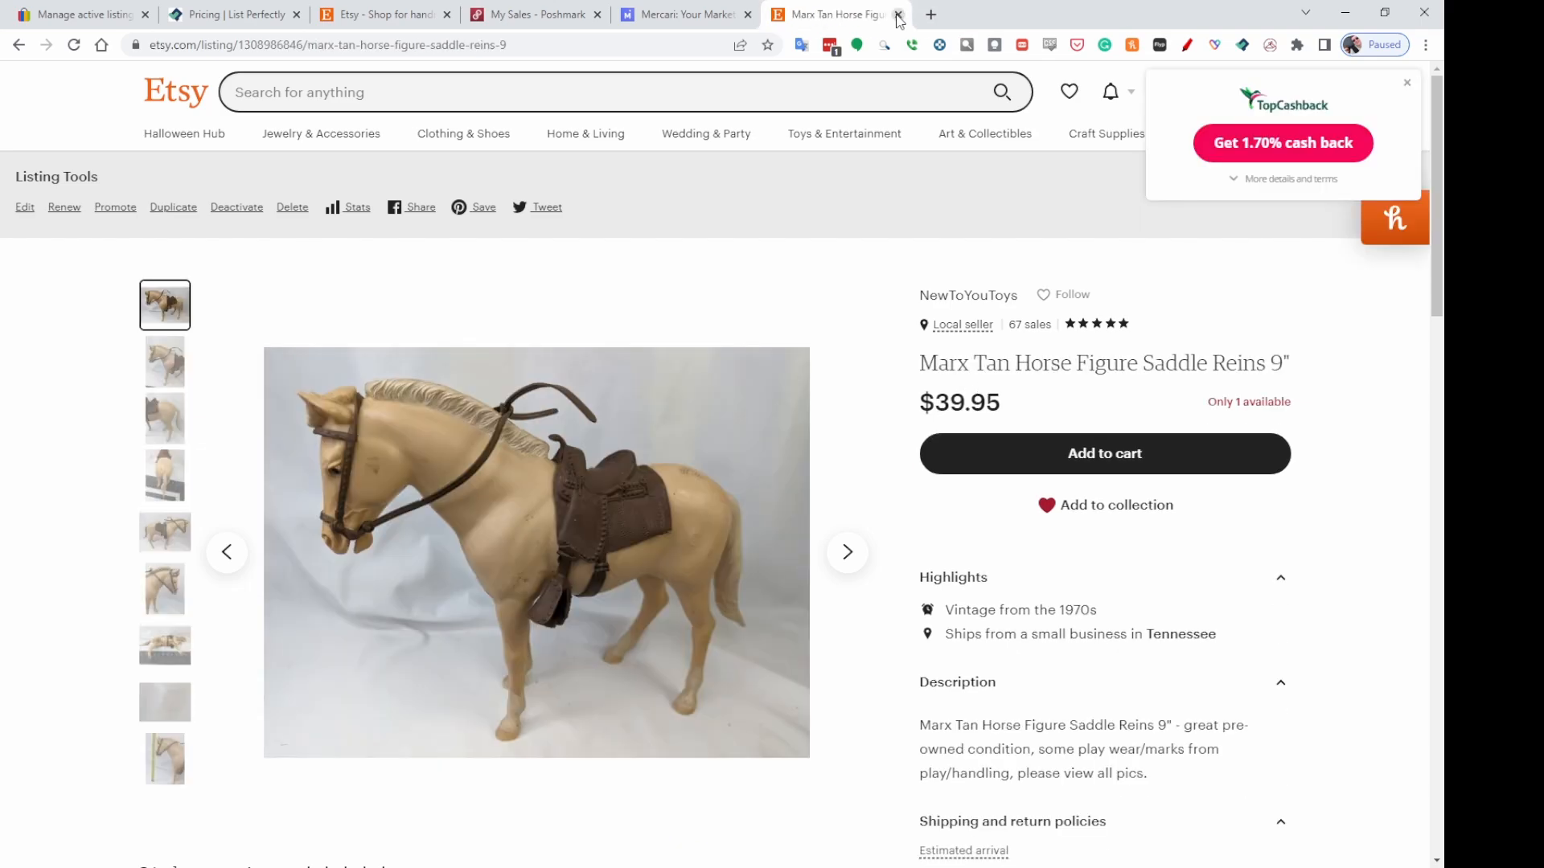
pyautogui.click(899, 15)
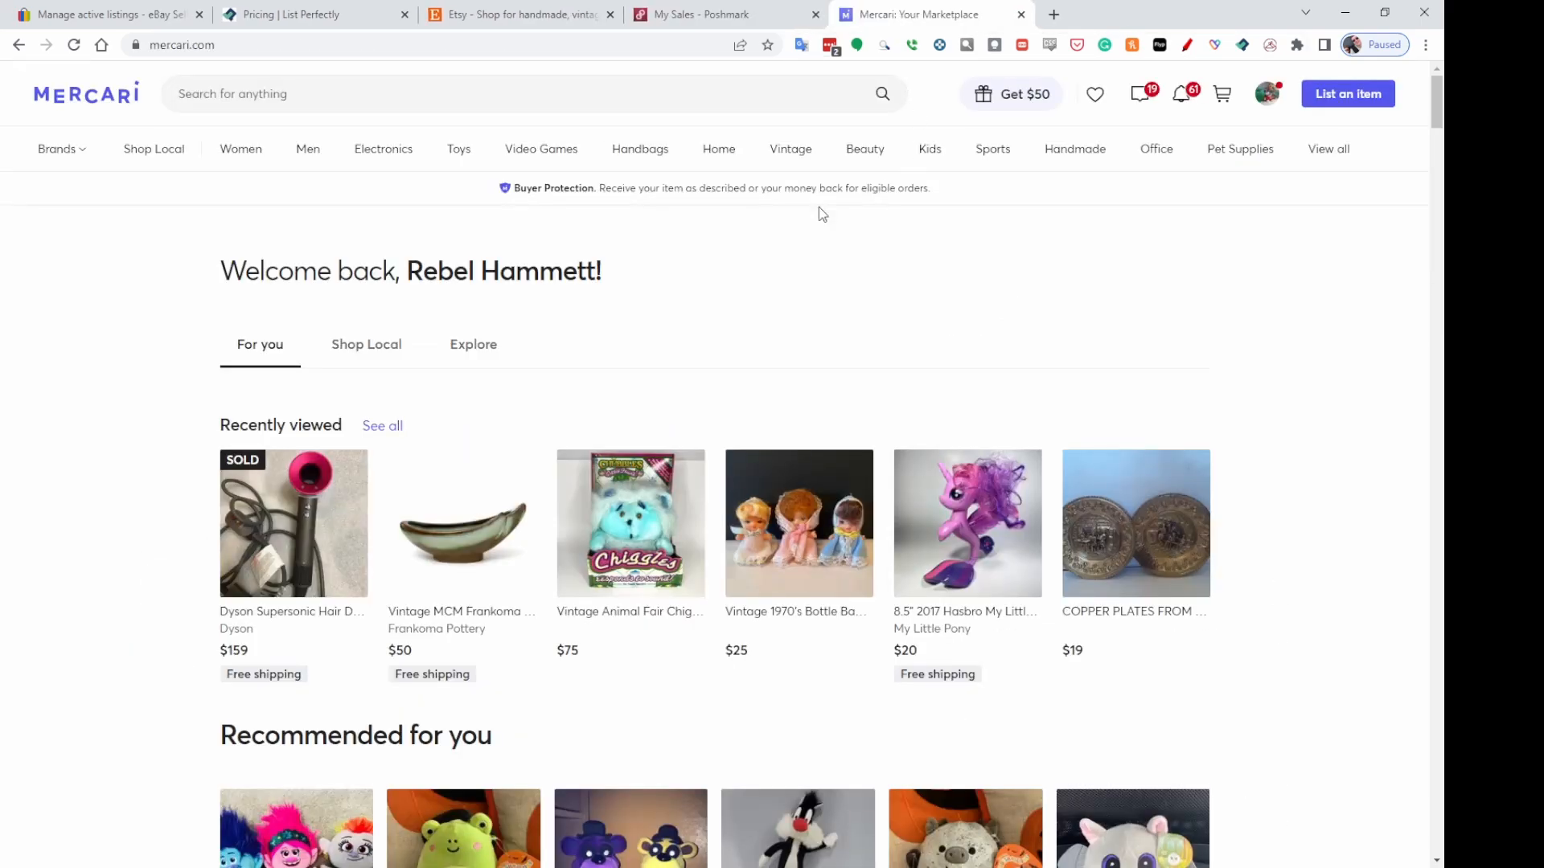
pyautogui.click(129, 16)
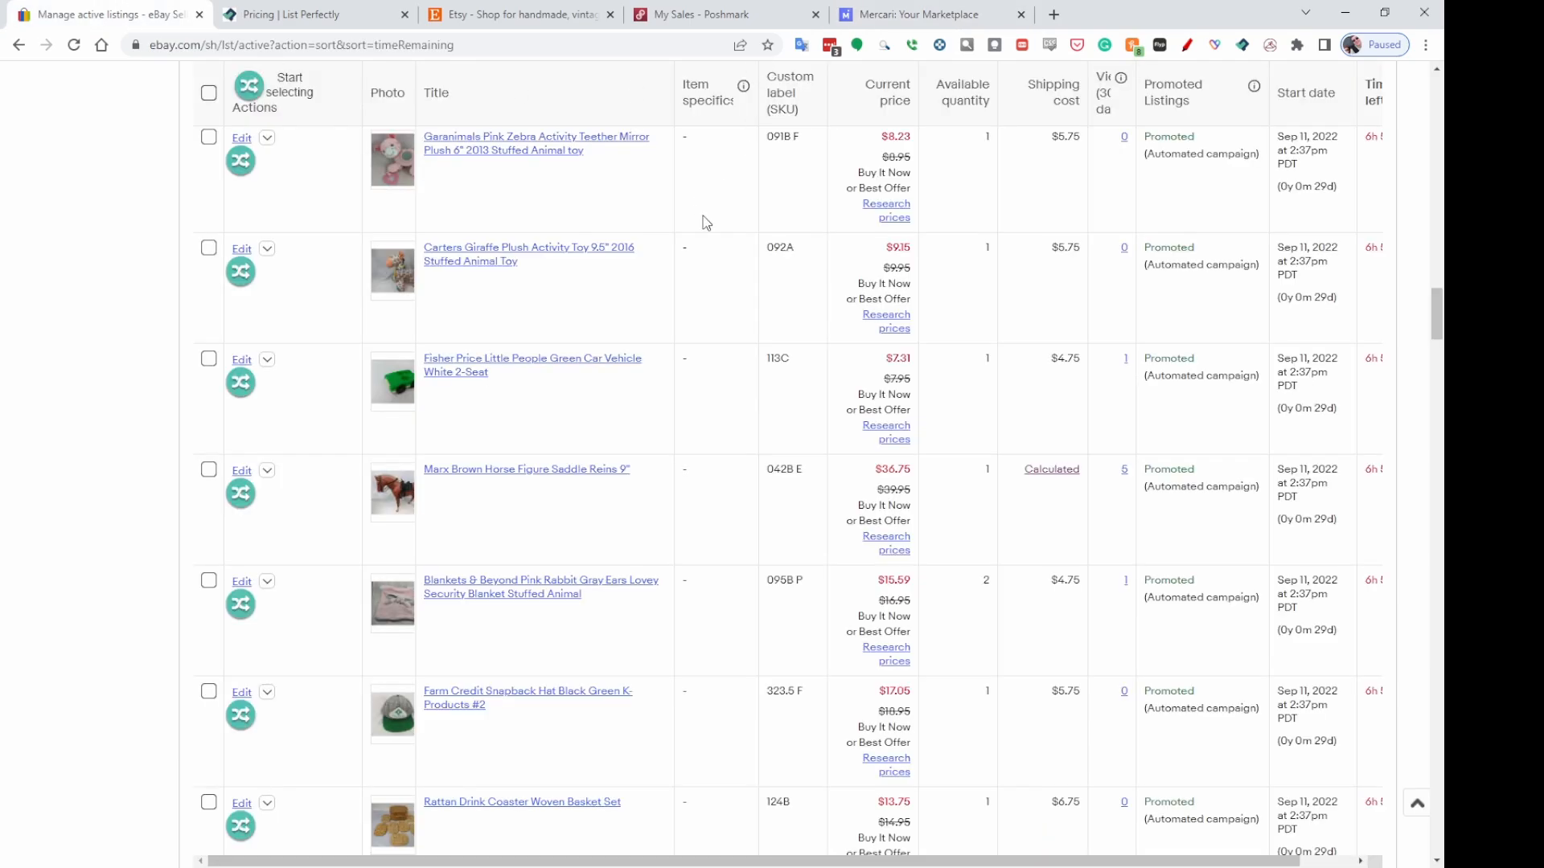
# Start selecting items and change the Snowman Plush 14" Fleece Hat listing's custom label to 295B P.
pyautogui.scroll(1, 1106, 356)
pyautogui.moveTo(1436, 298); pyautogui.dragTo(1436, 93)
pyautogui.scroll(-5, 1078, 446)
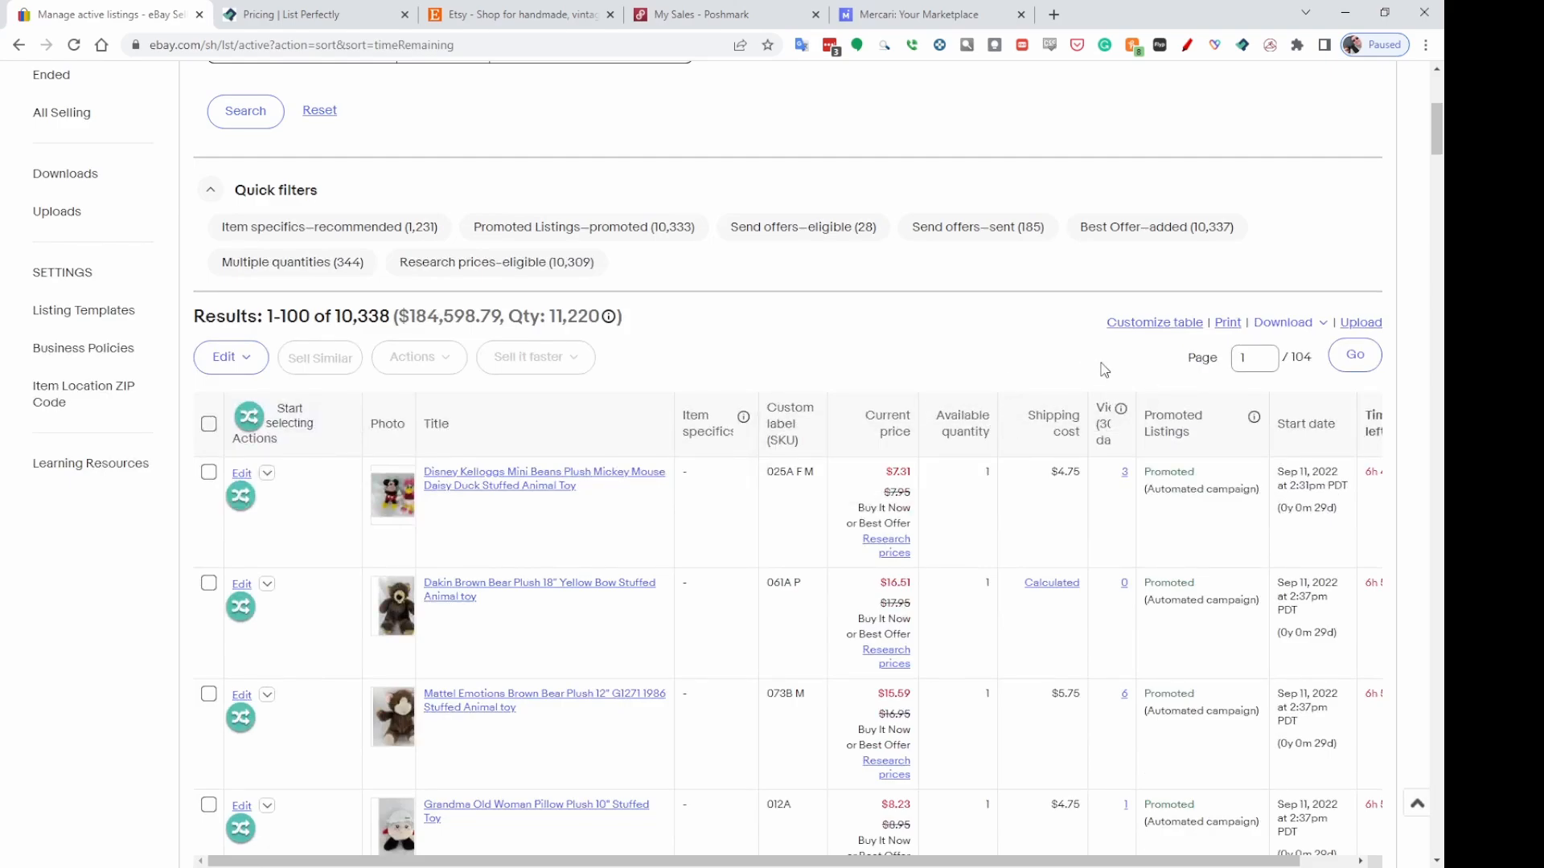
pyautogui.scroll(-3, 1104, 370)
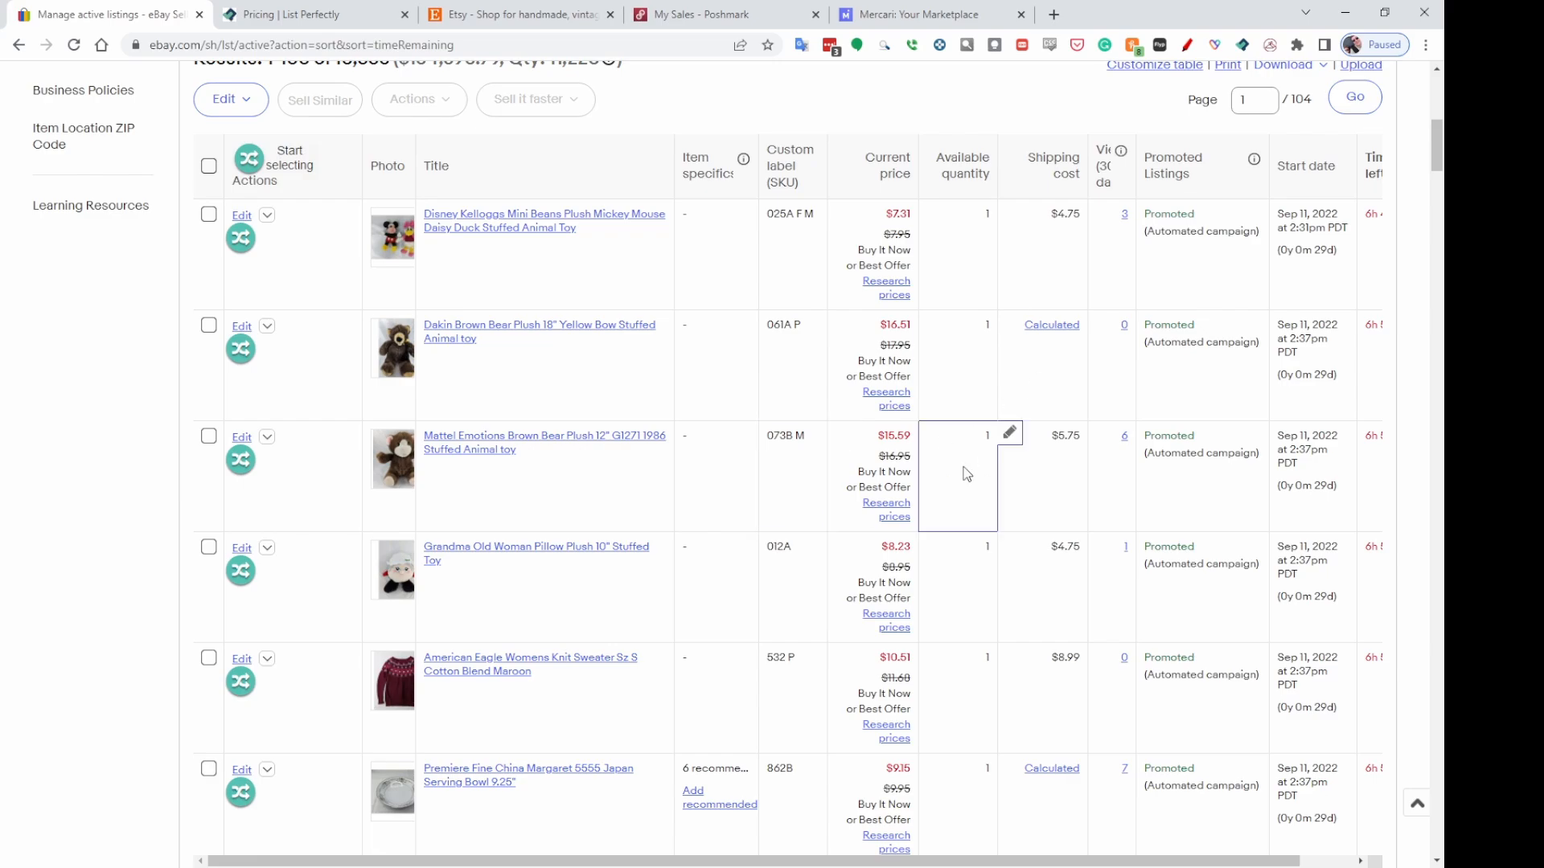
pyautogui.scroll(-2, 819, 434)
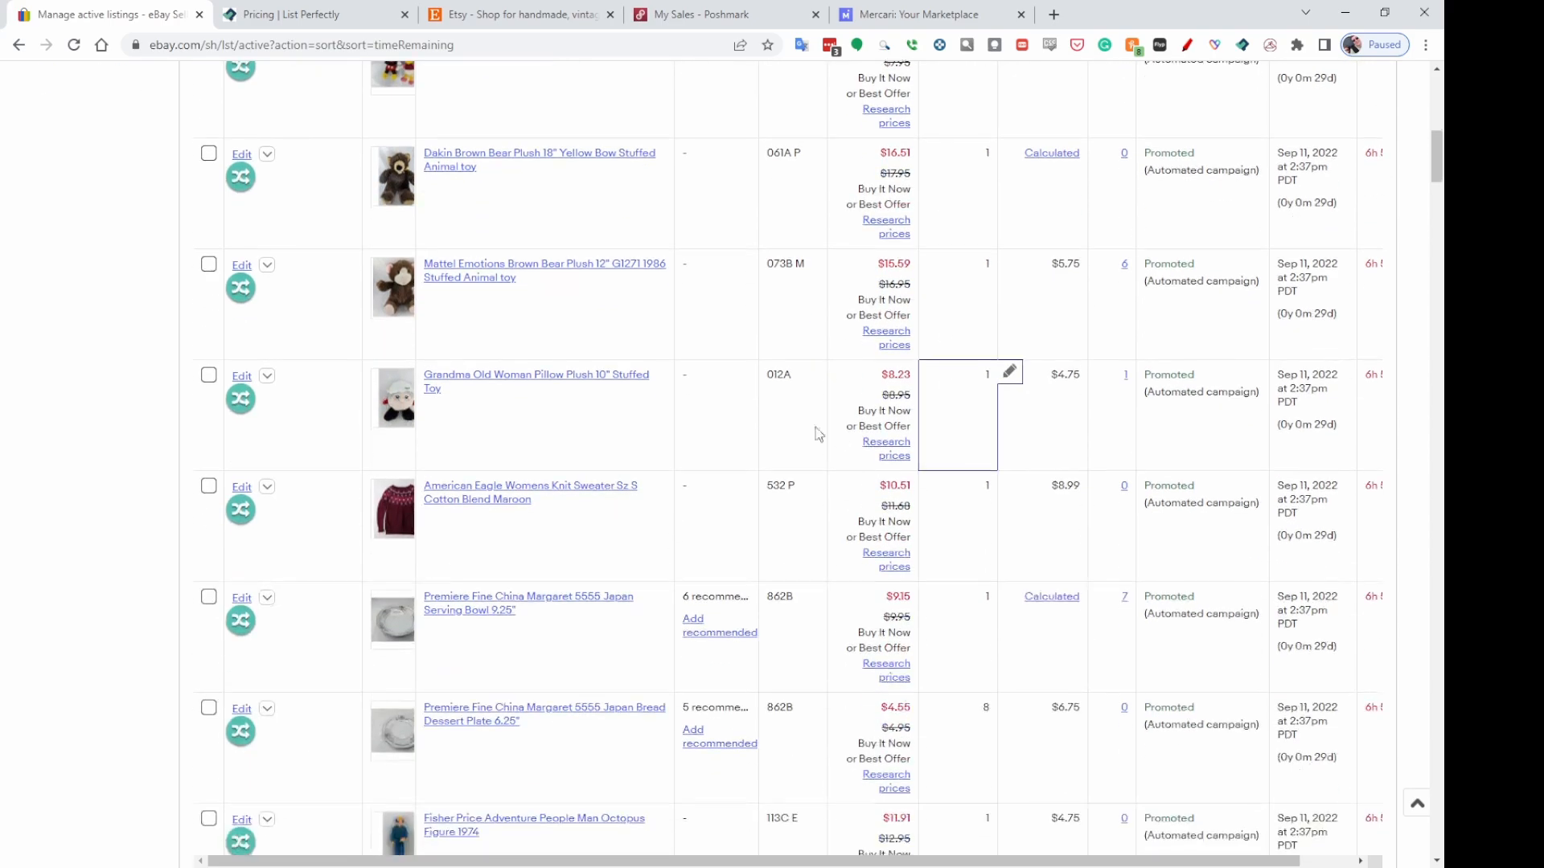
pyautogui.scroll(-3, 818, 434)
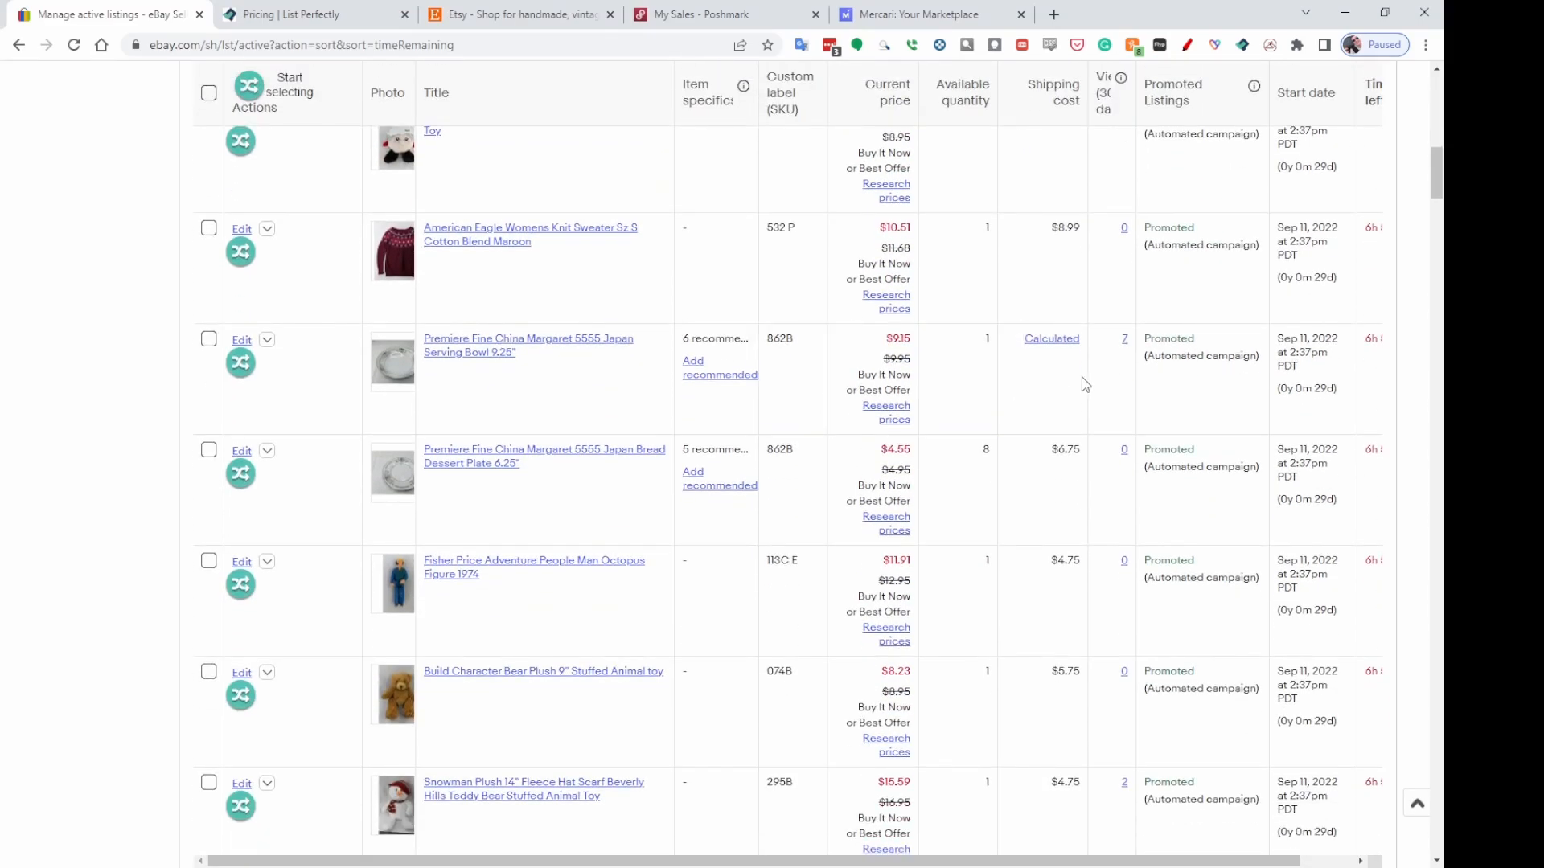
pyautogui.scroll(-3, 1002, 404)
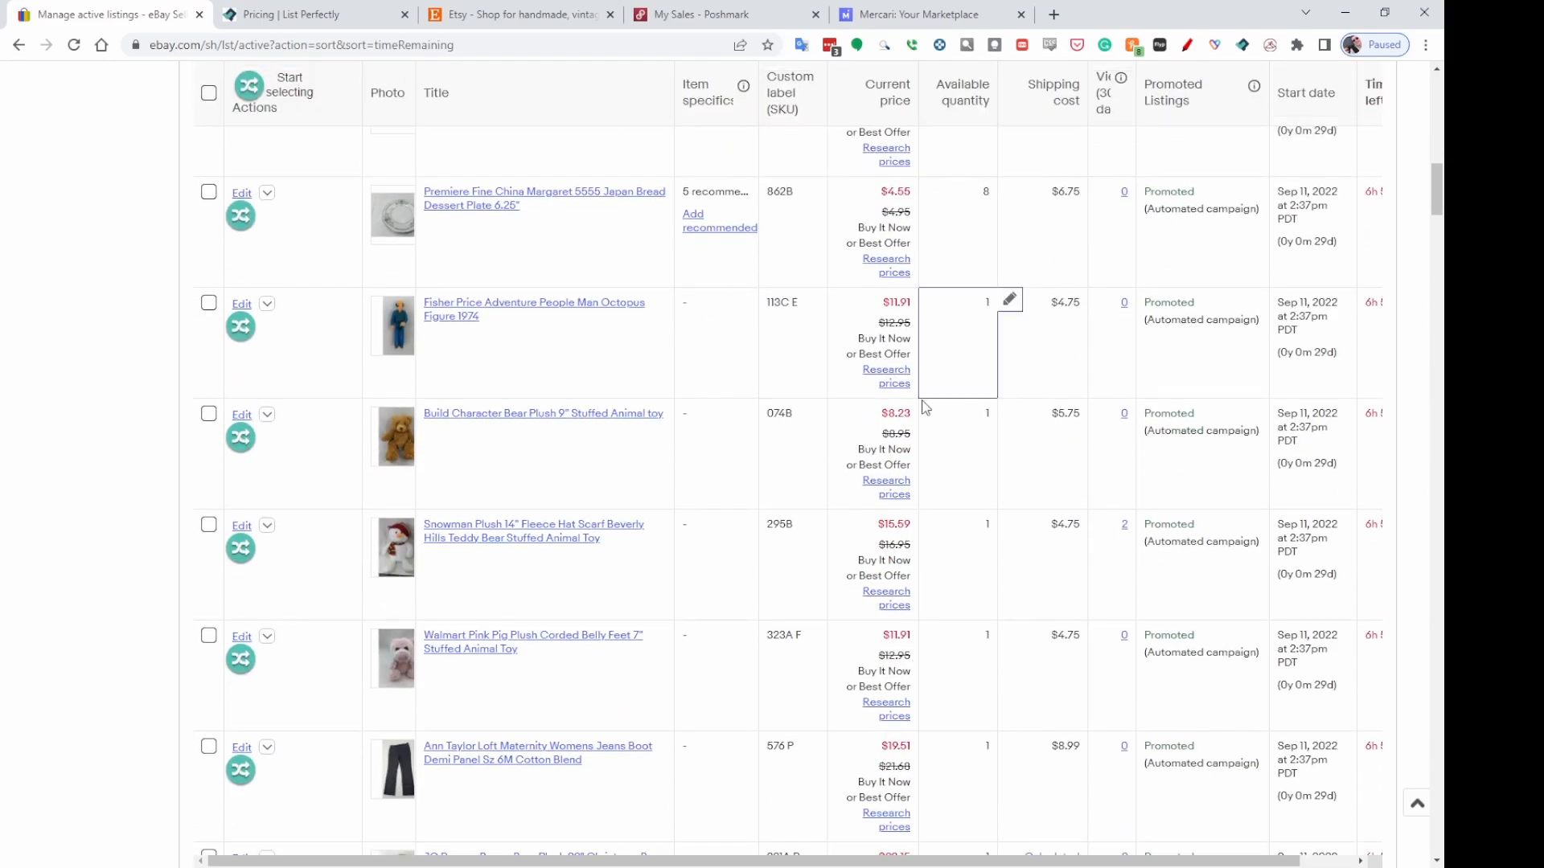
pyautogui.scroll(-2, 1033, 425)
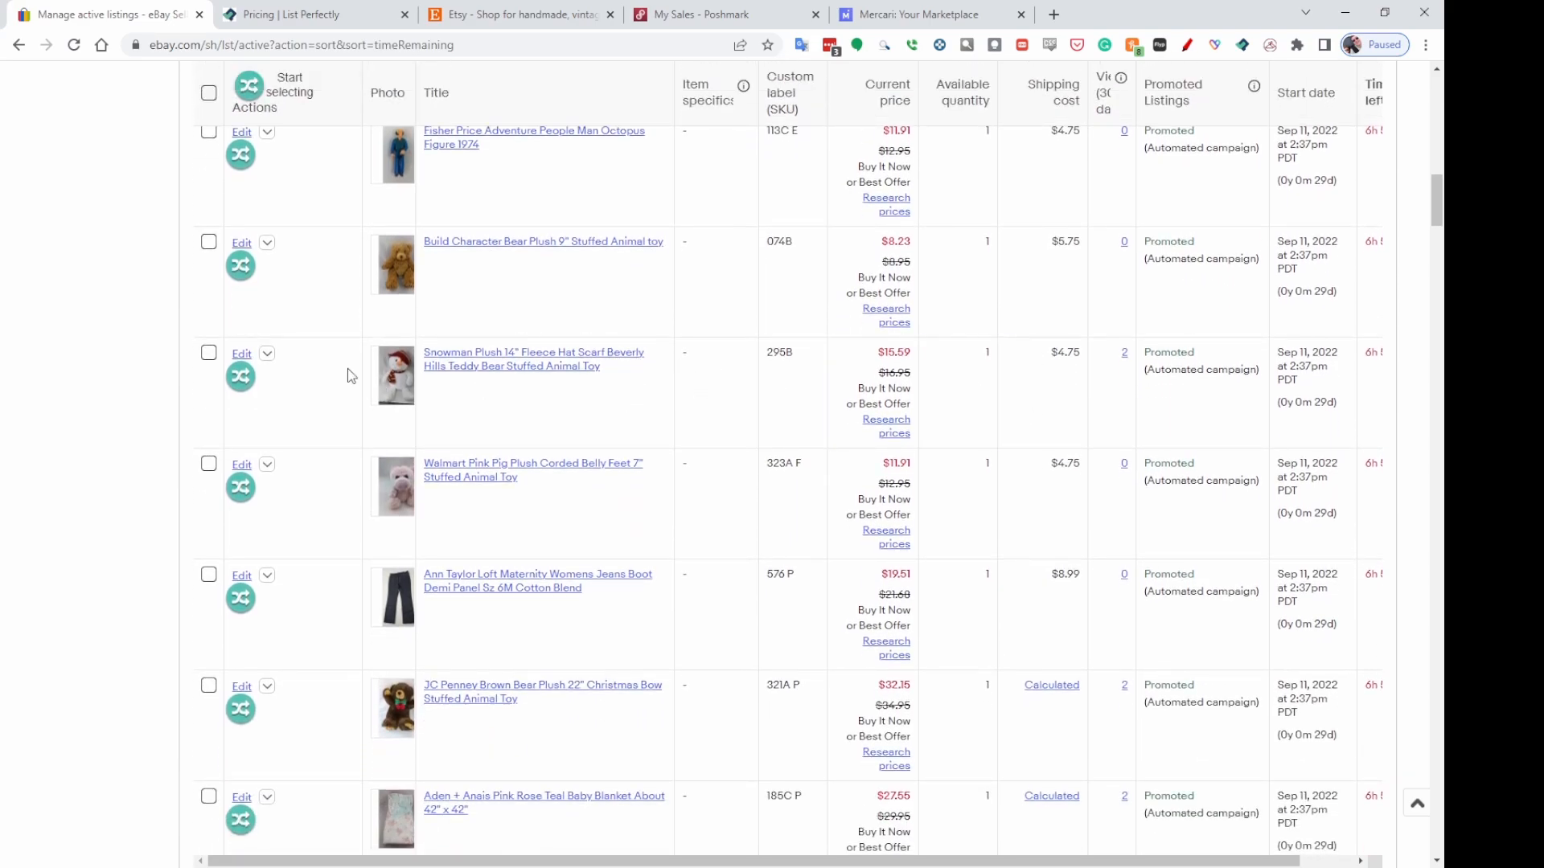
pyautogui.click(248, 87)
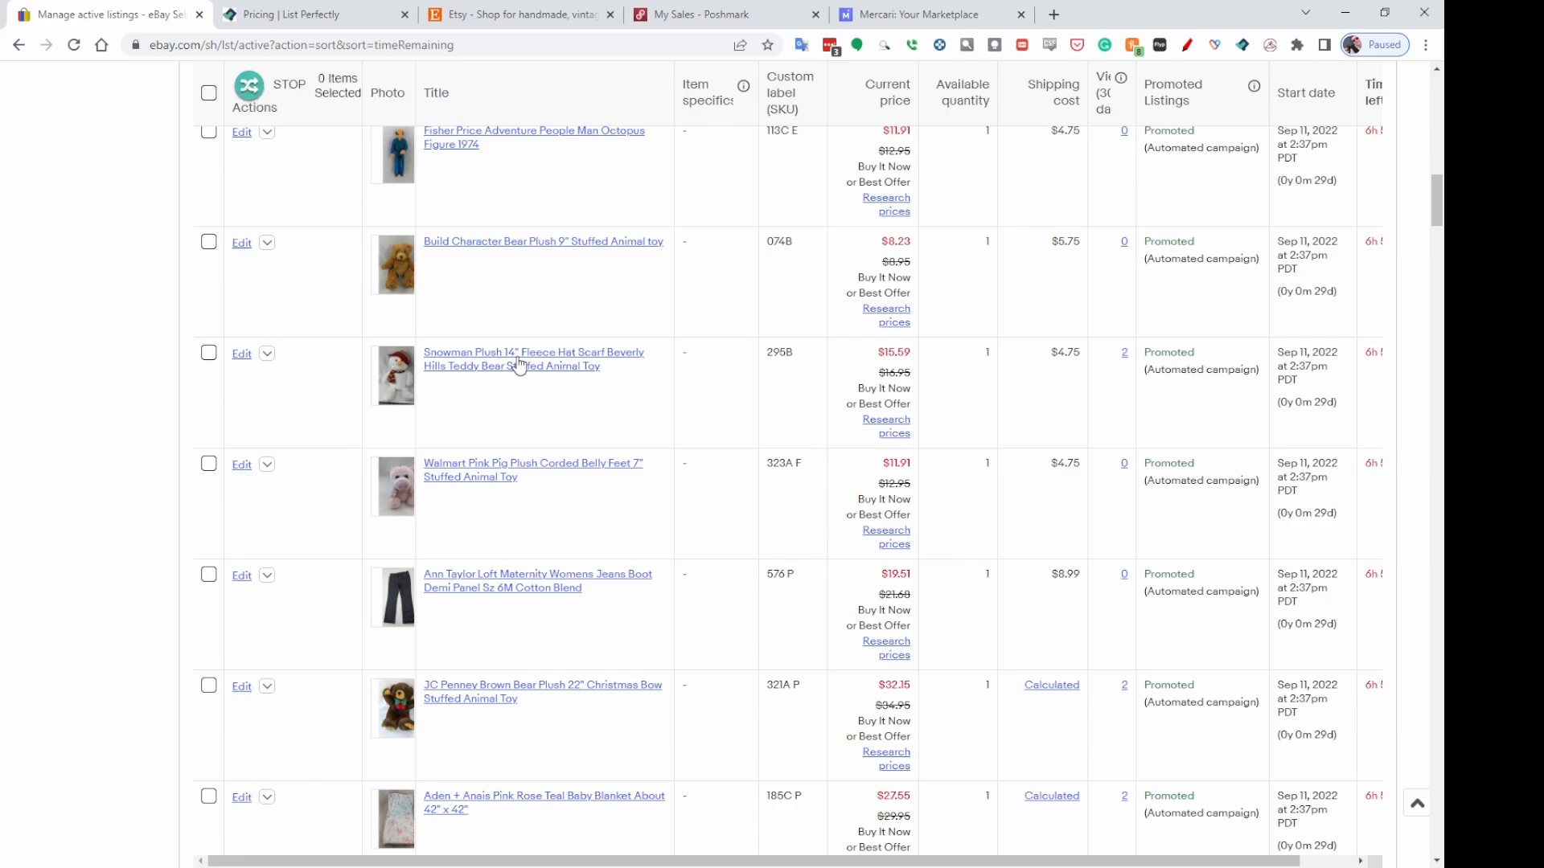
pyautogui.moveTo(820, 353)
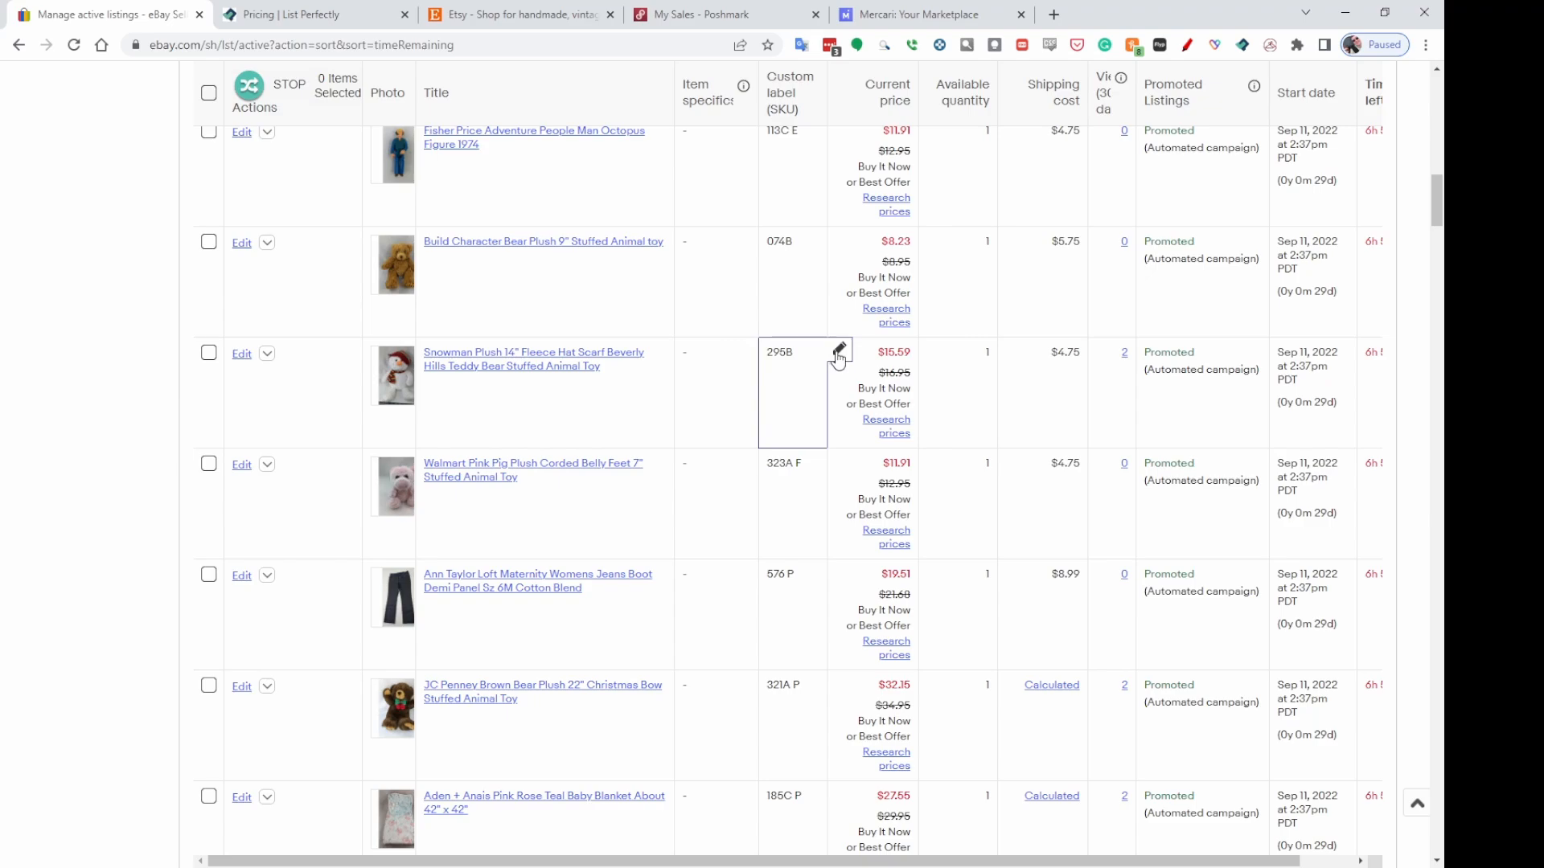
pyautogui.click(839, 353)
pyautogui.click(846, 528)
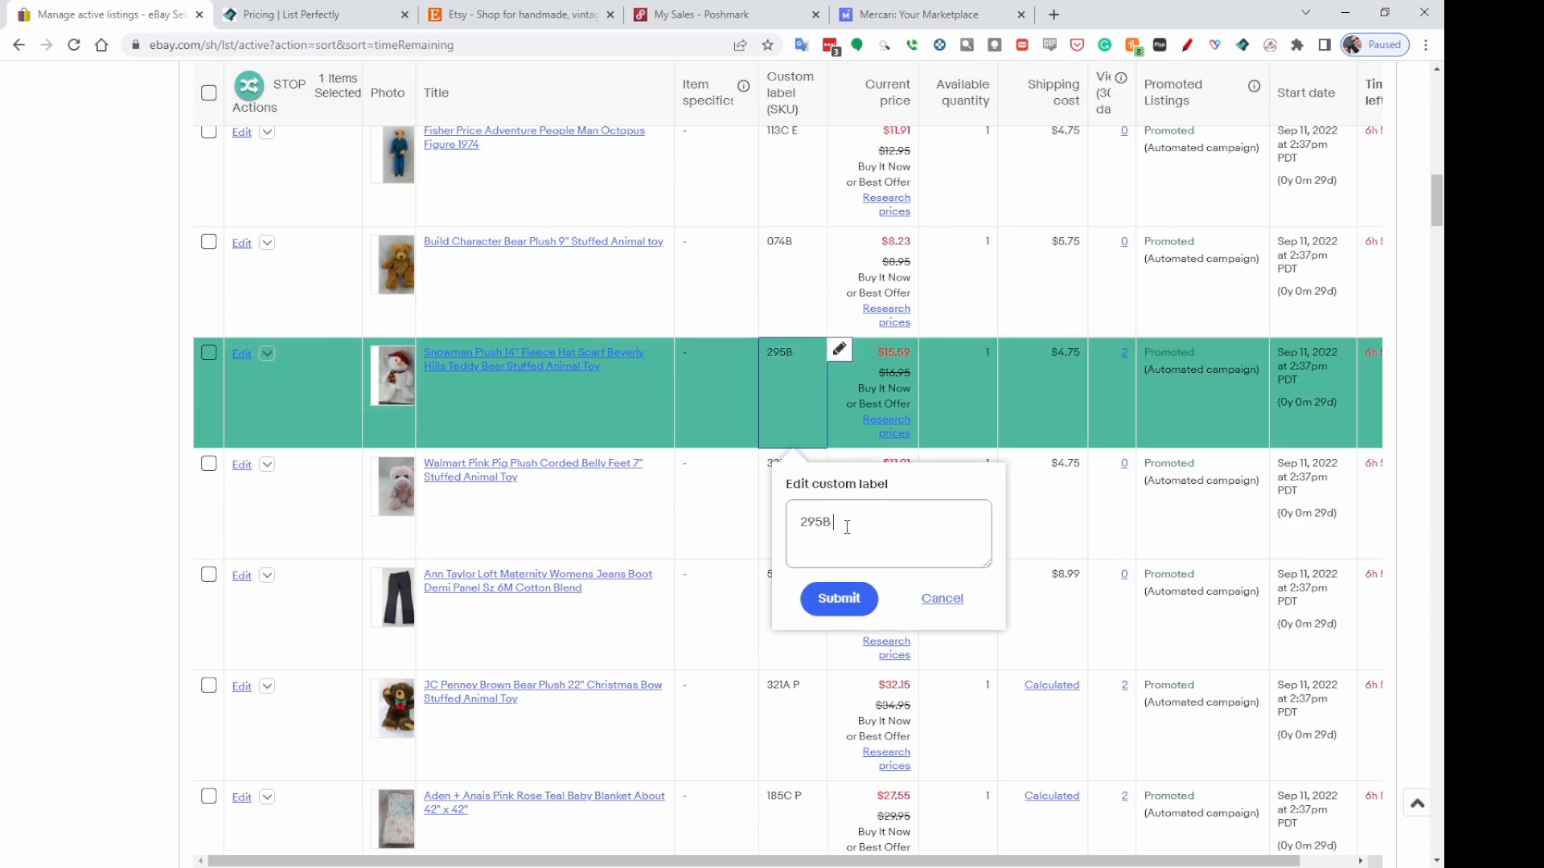
pyautogui.click(858, 603)
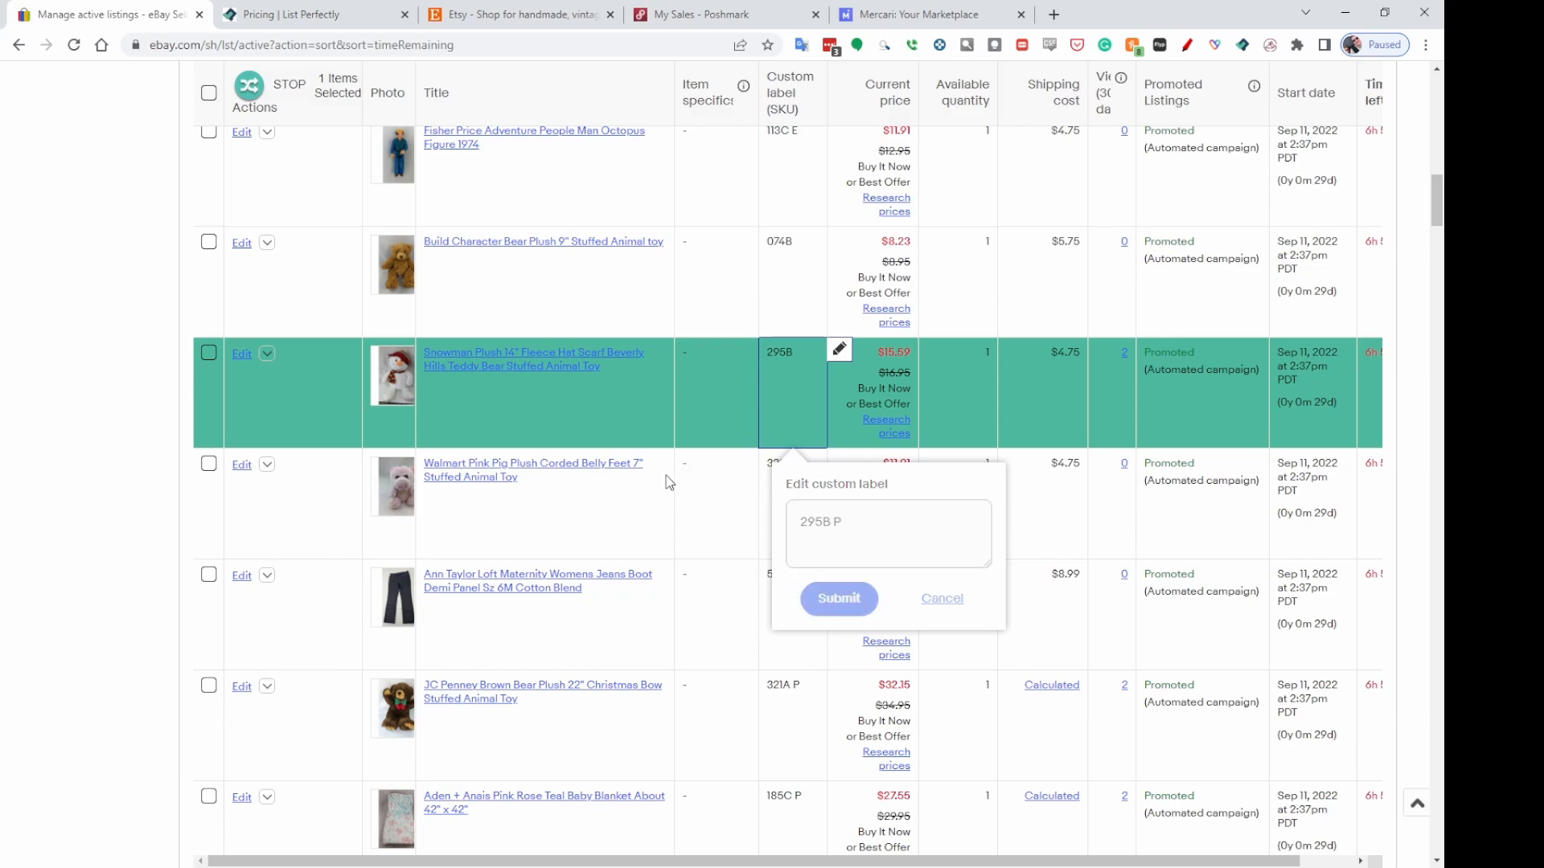
# Select the Carrots Bunnies by the Bay Rabbit Plush listing and change its custom label to 092A P.
pyautogui.scroll(-4, 860, 595)
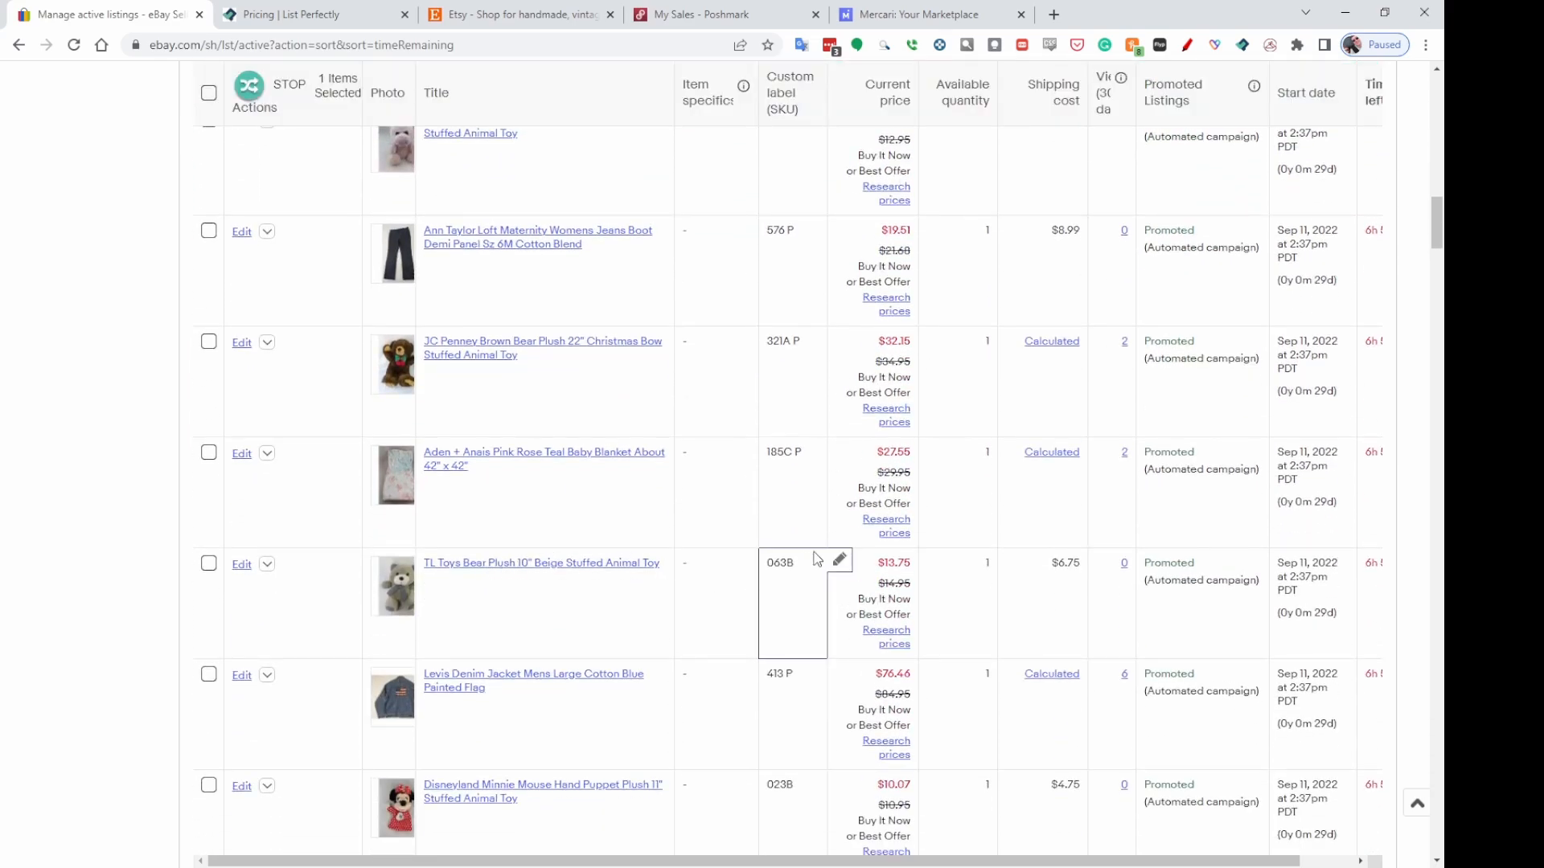
pyautogui.scroll(-2, 603, 558)
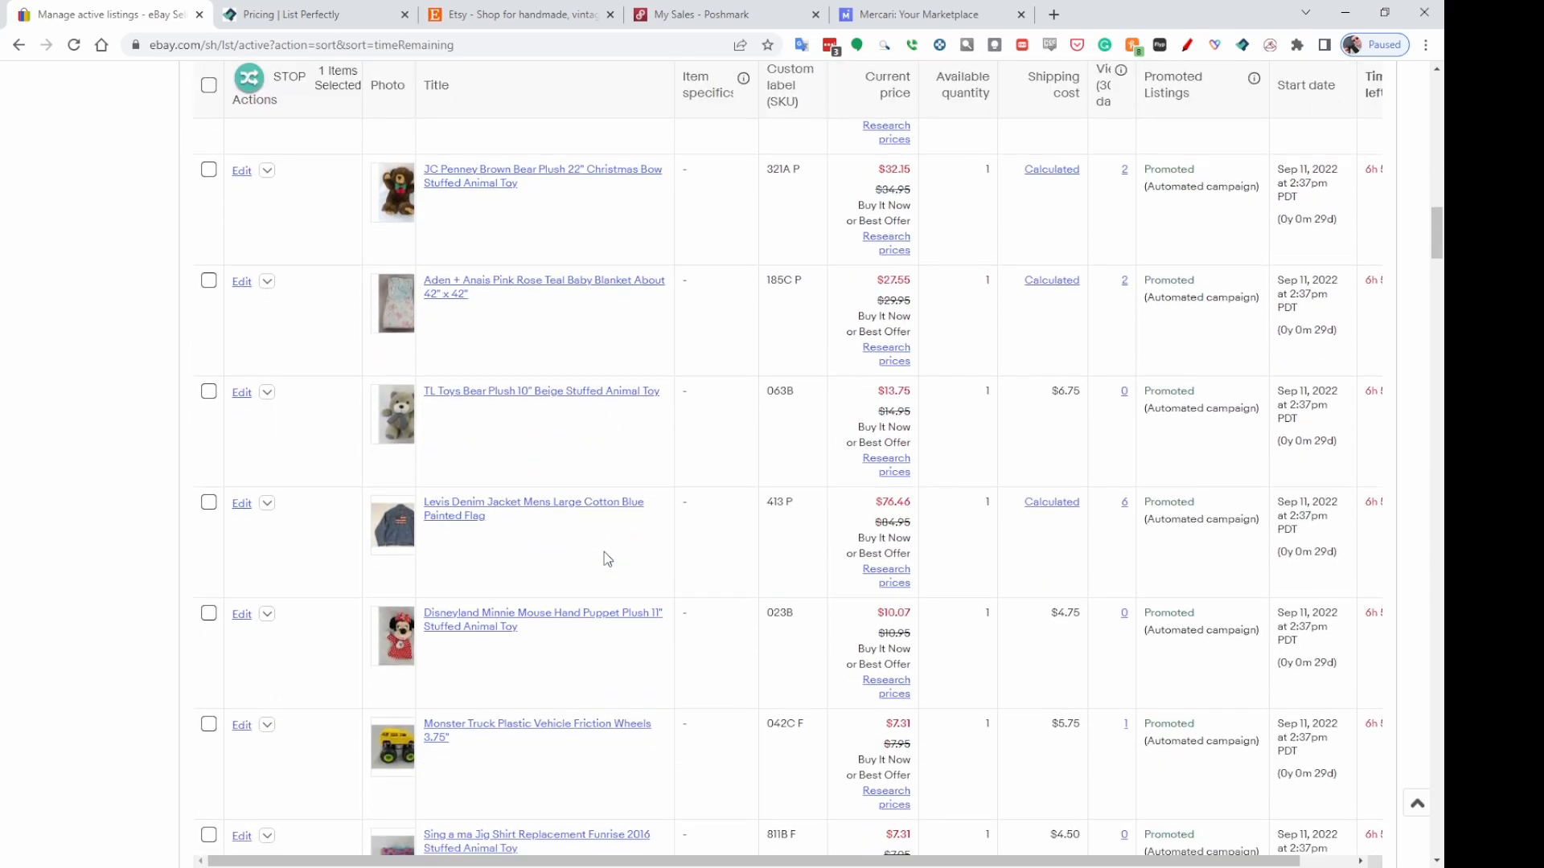
pyautogui.scroll(-2, 654, 599)
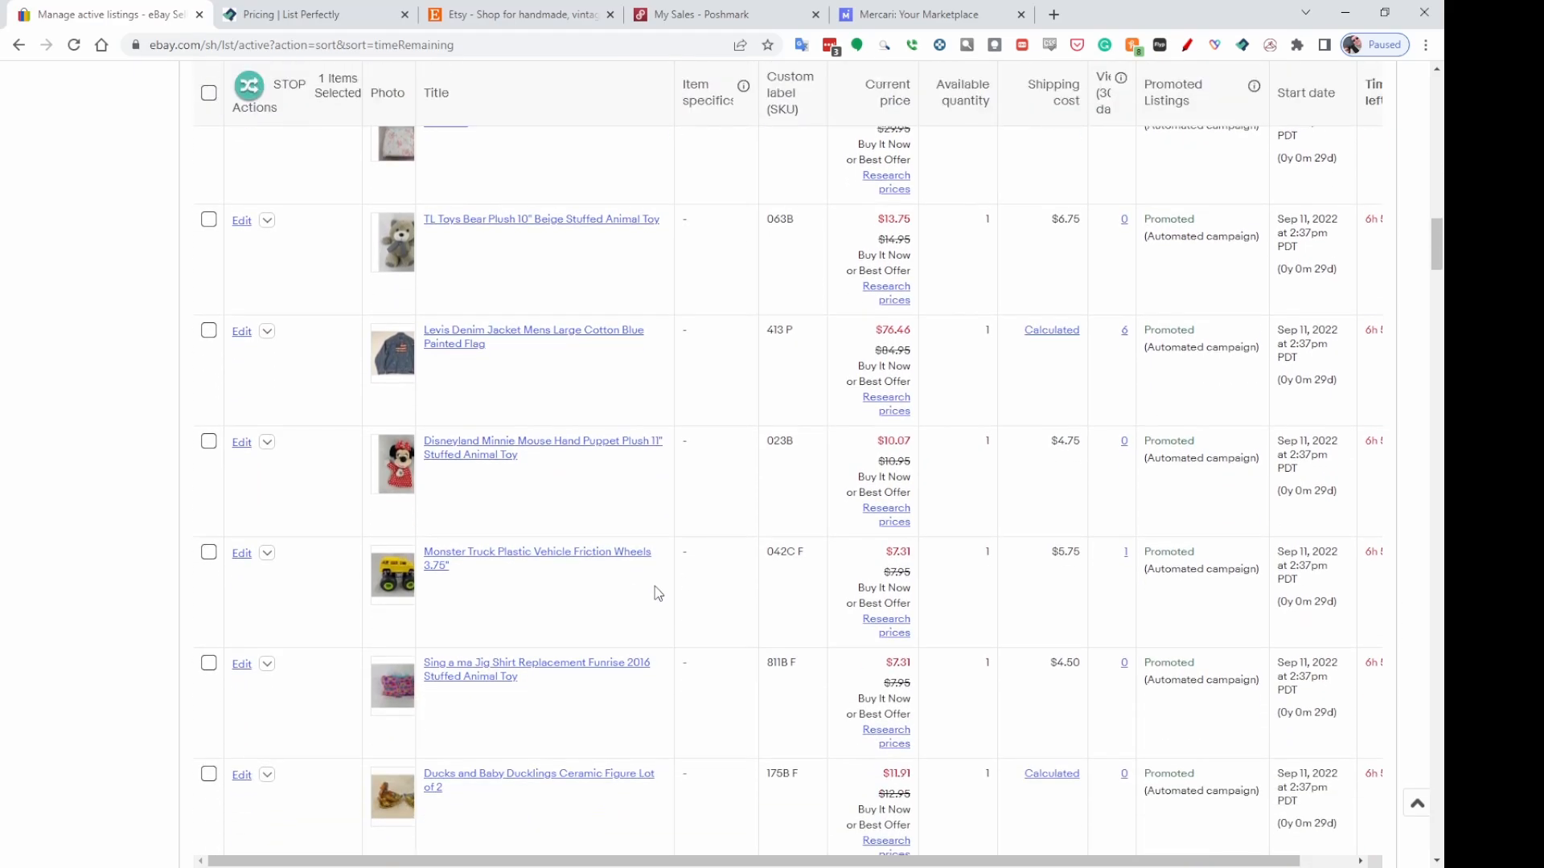
pyautogui.scroll(-6, 655, 581)
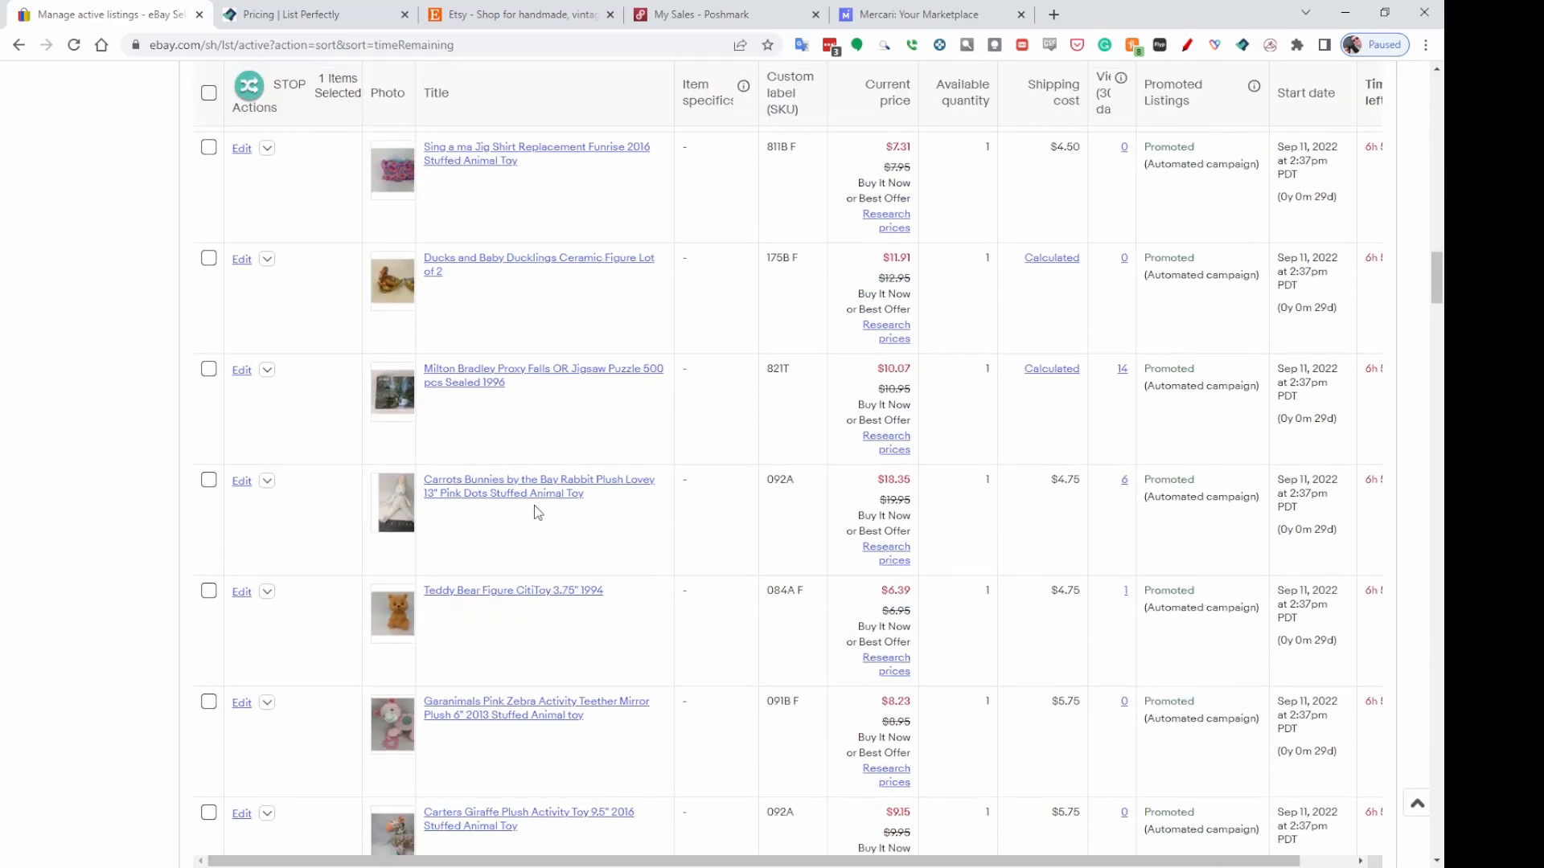
pyautogui.click(838, 478)
pyautogui.click(848, 652)
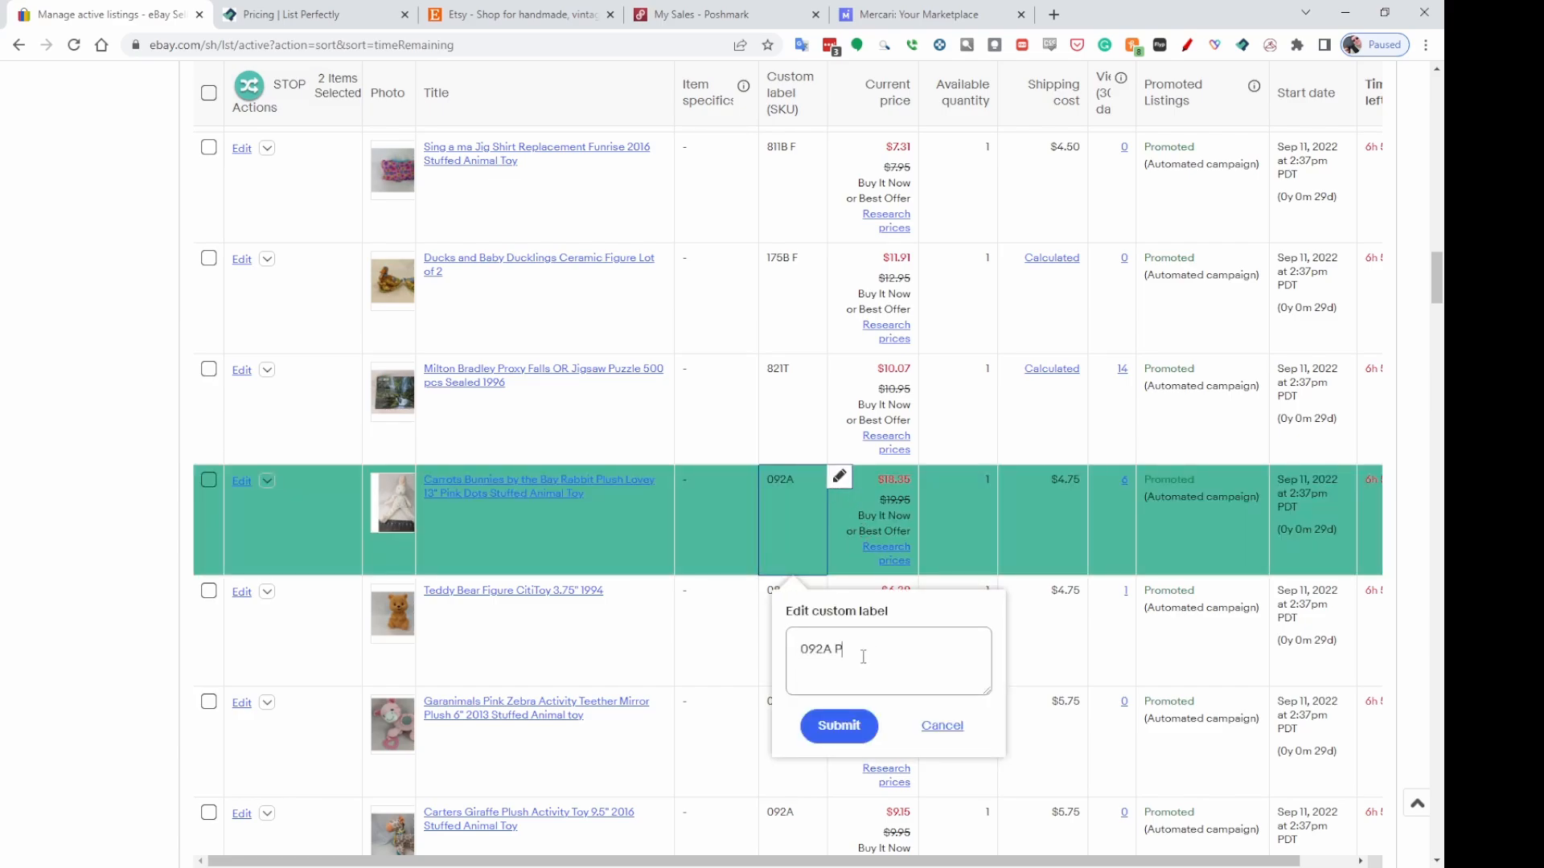
pyautogui.click(841, 727)
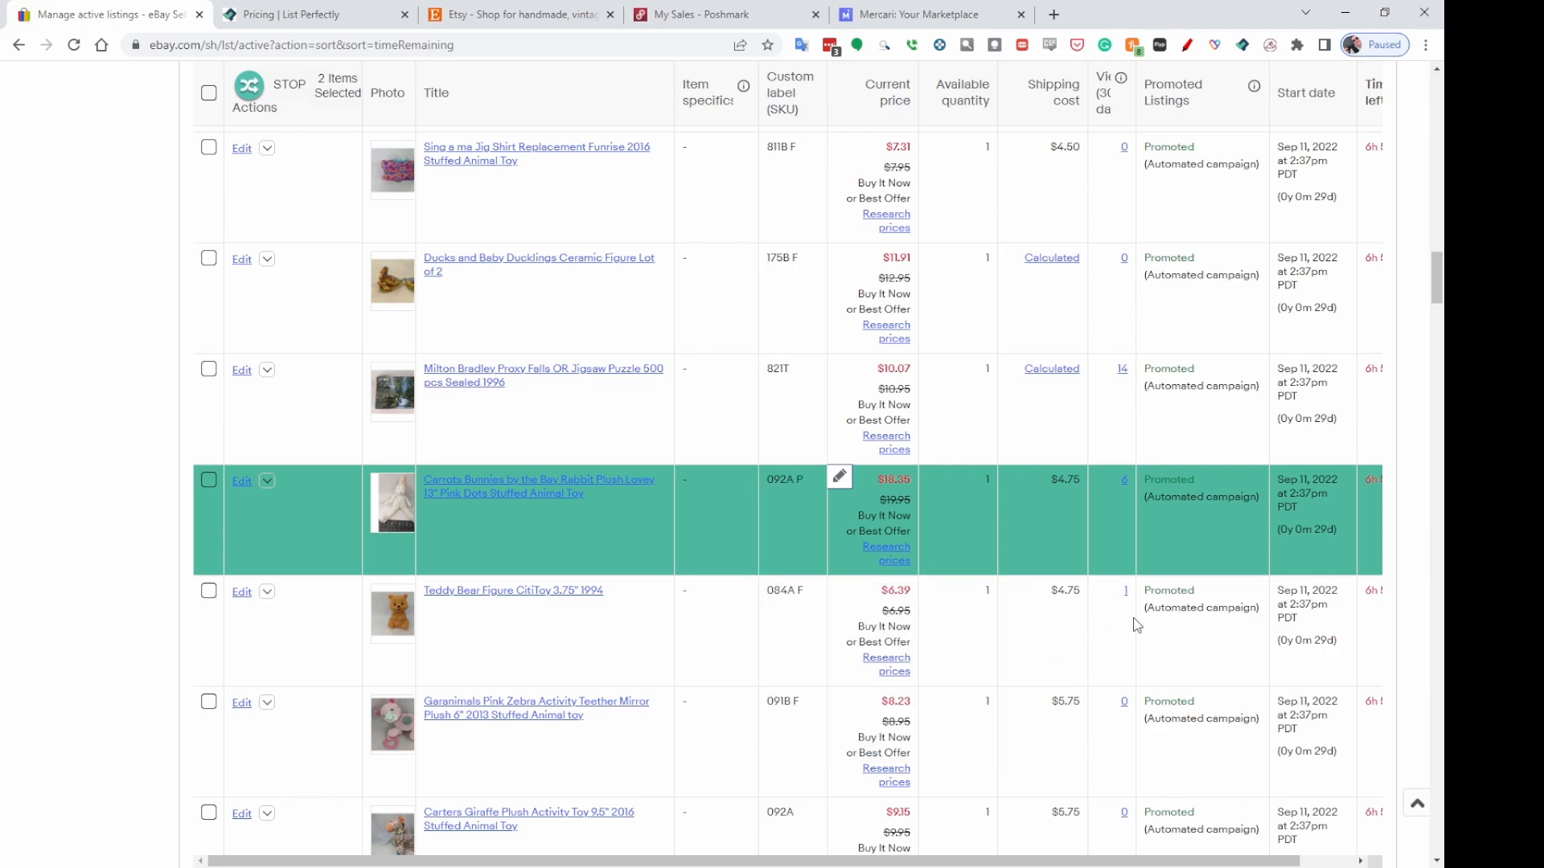
# Select the Farm Credit Snapback Hat listing and change its custom label to 323.5 P.
pyautogui.scroll(-2, 1126, 611)
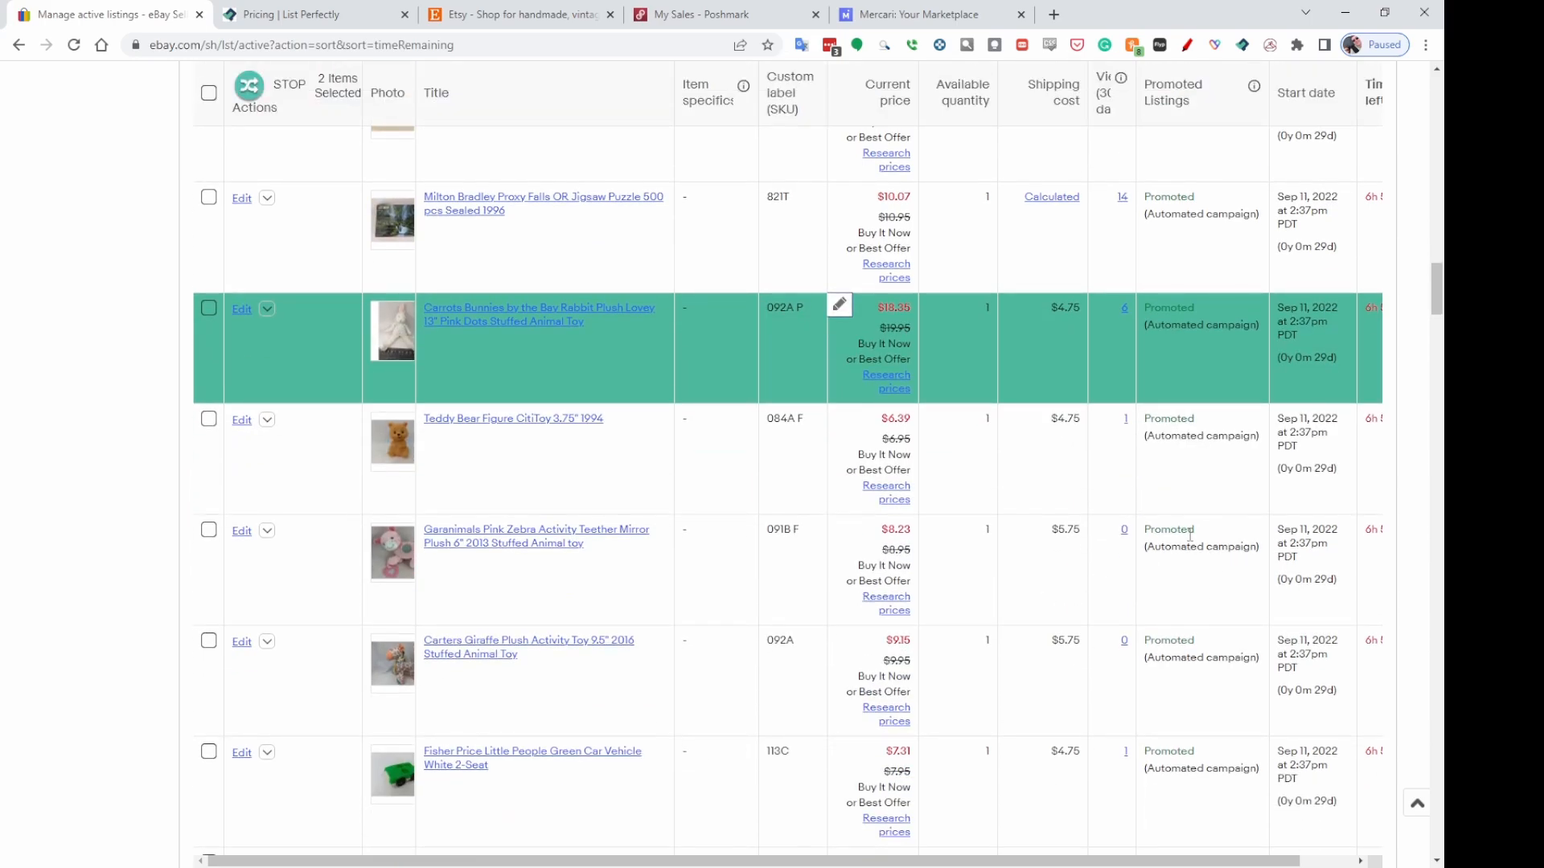
pyautogui.scroll(-3, 1190, 535)
pyautogui.scroll(-1, 1156, 543)
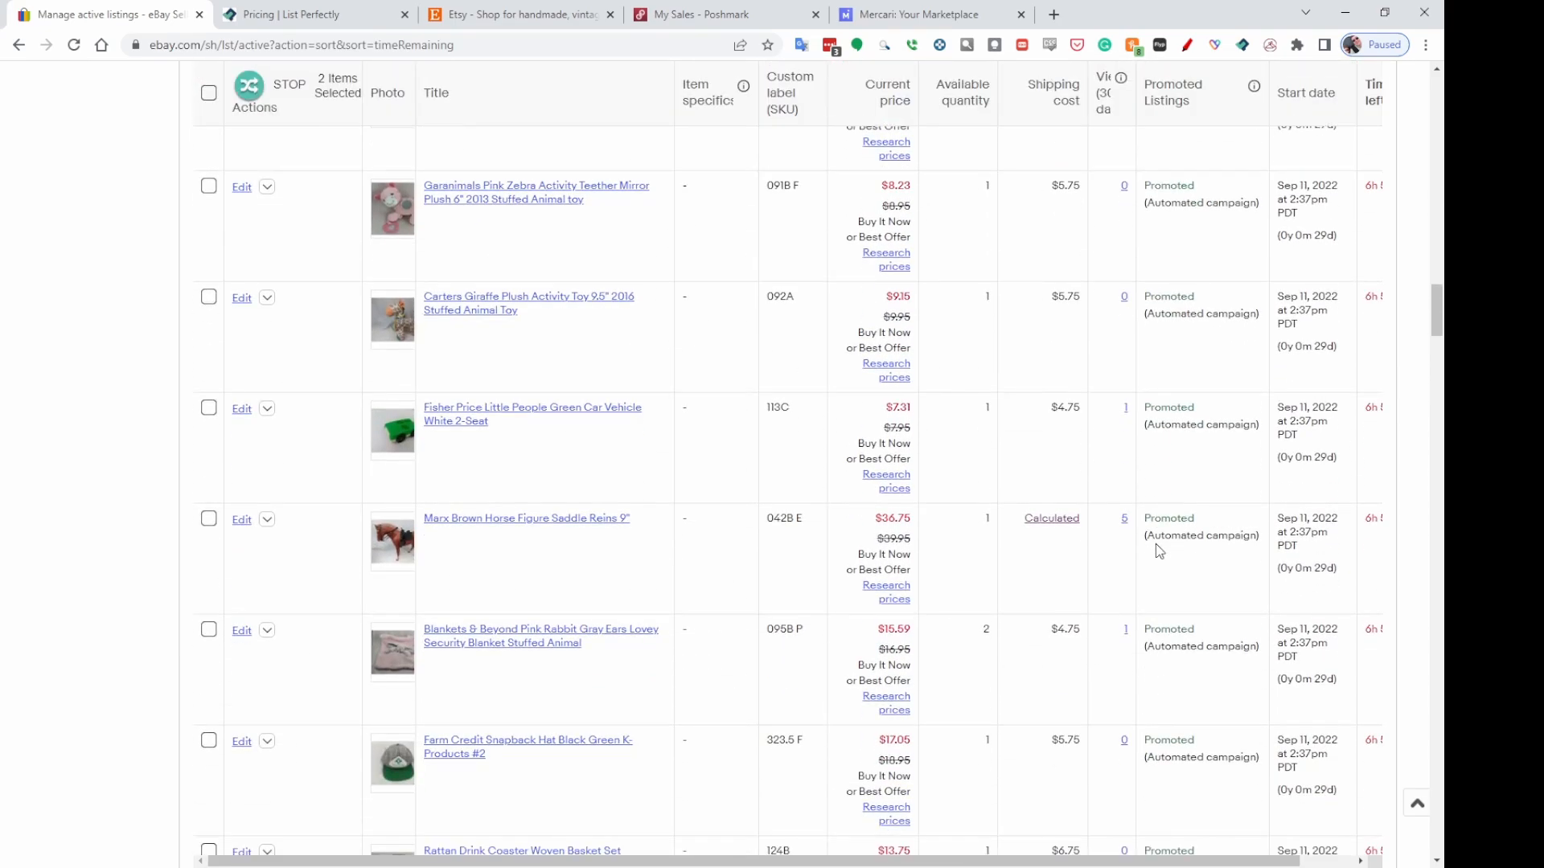
pyautogui.scroll(-2, 1155, 550)
pyautogui.scroll(-1, 984, 579)
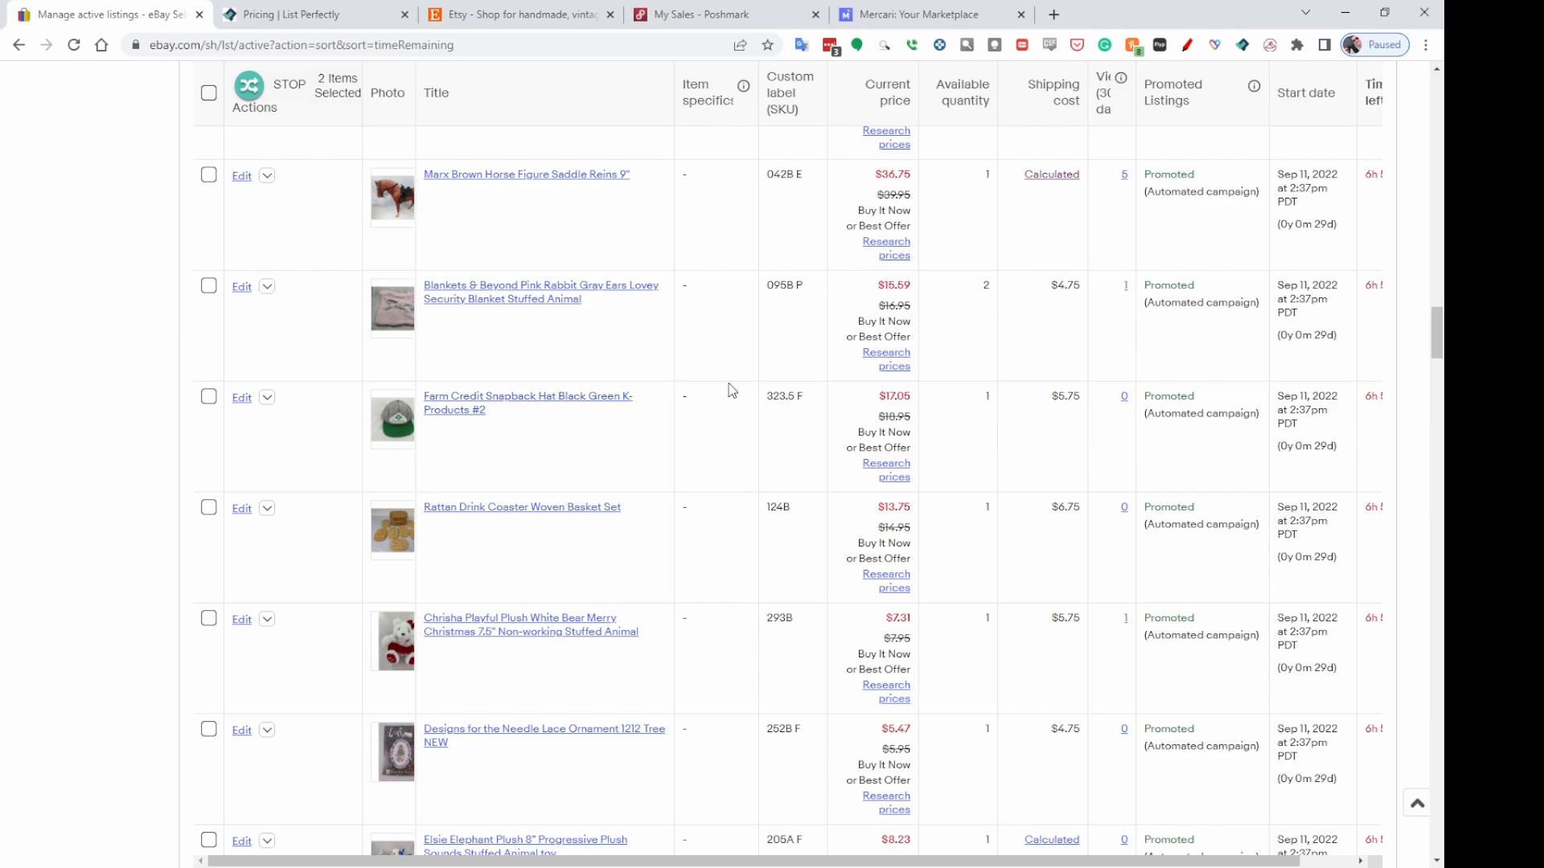
pyautogui.click(839, 393)
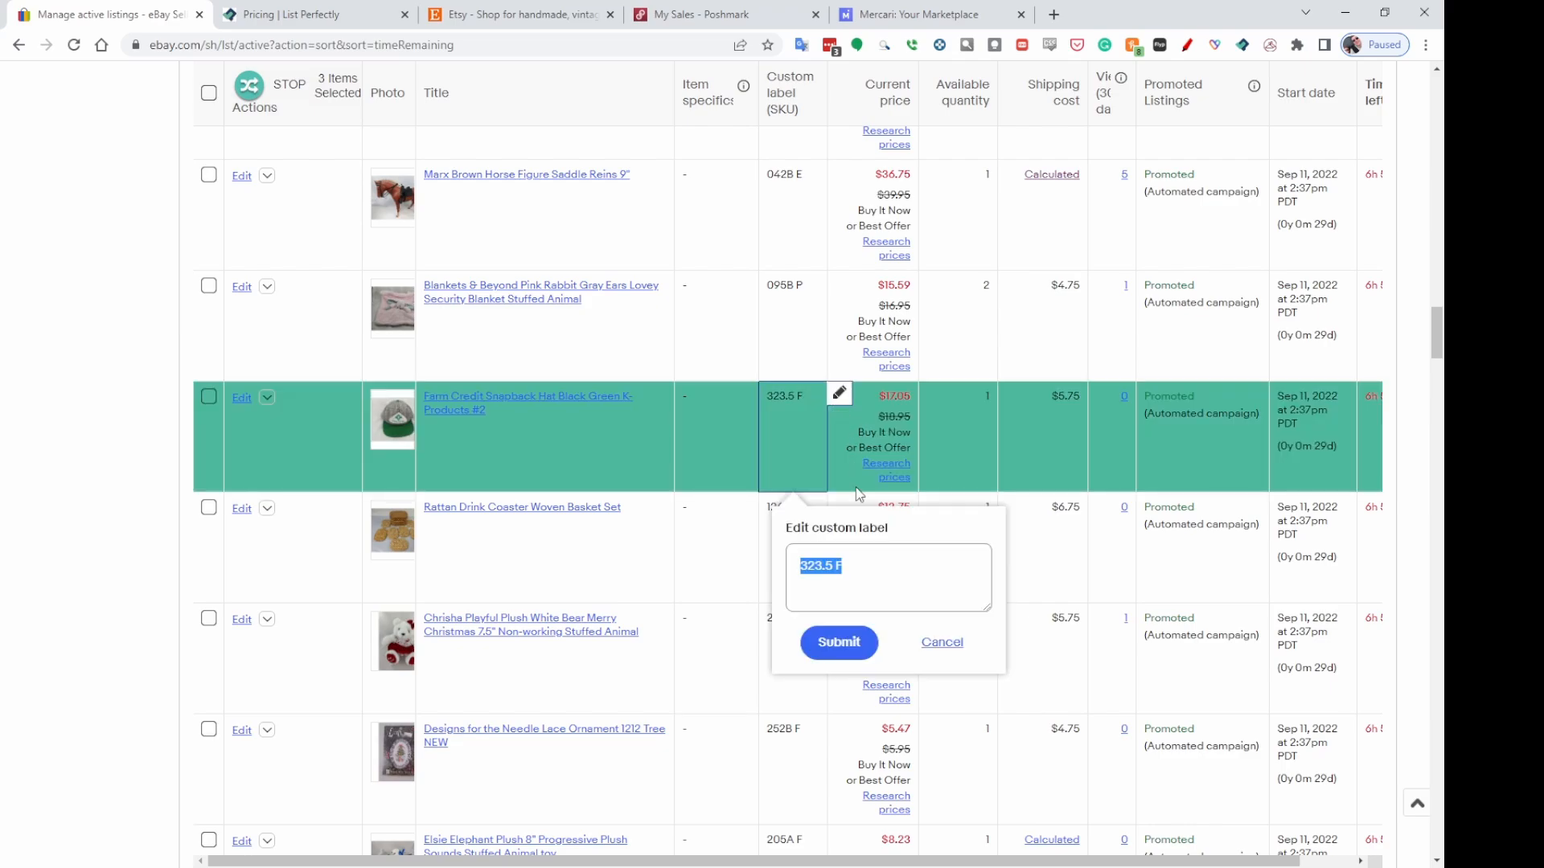
pyautogui.click(853, 570)
pyautogui.click(853, 652)
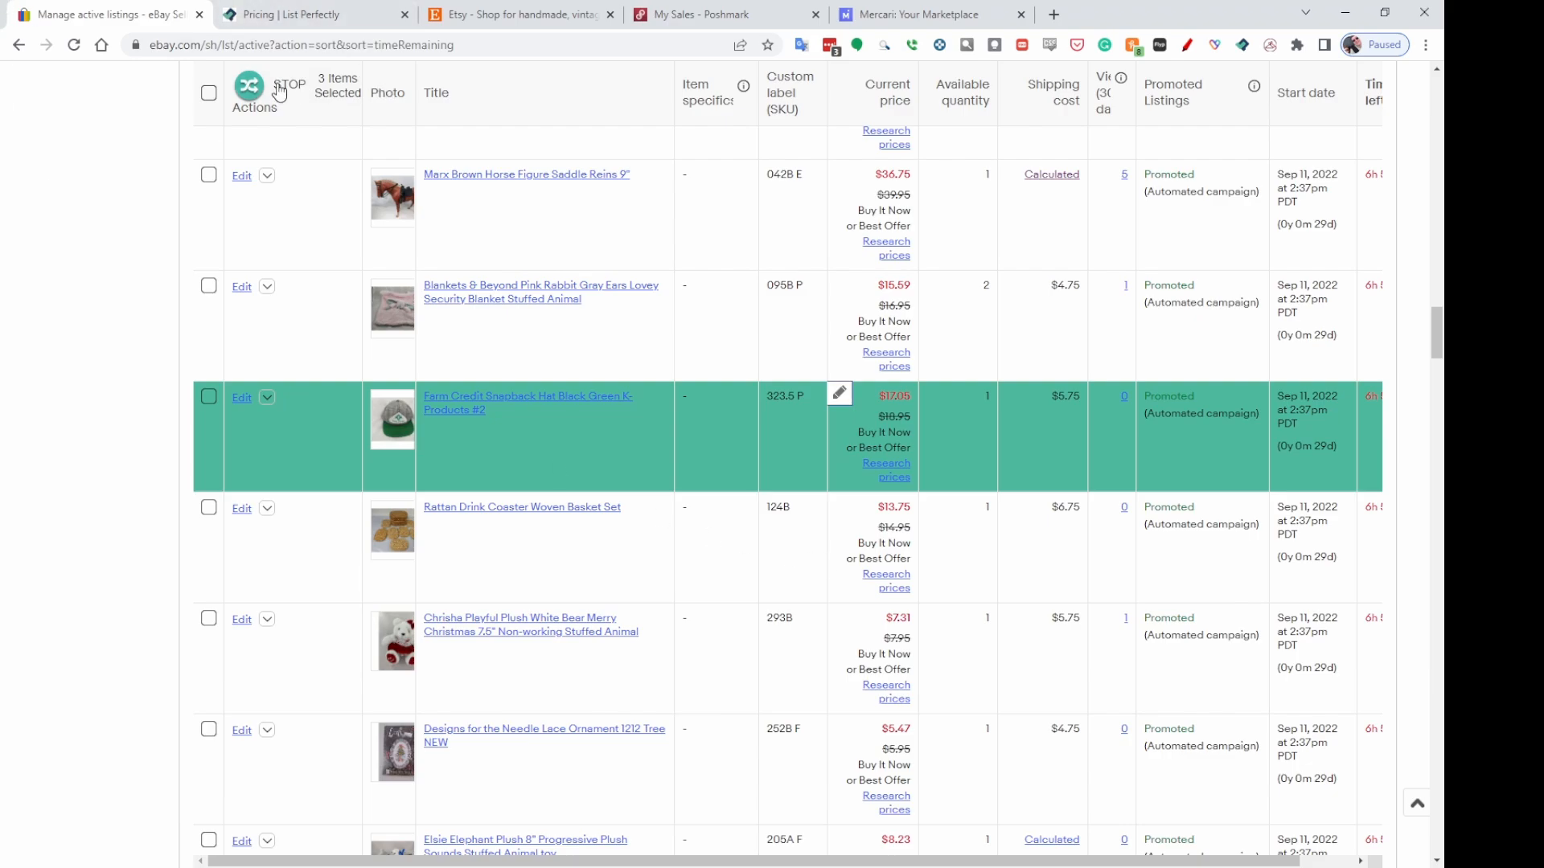
# Open crosslisting for the three selected items, switch the destination from Etsy to Poshmark, and copy them.
pyautogui.click(249, 91)
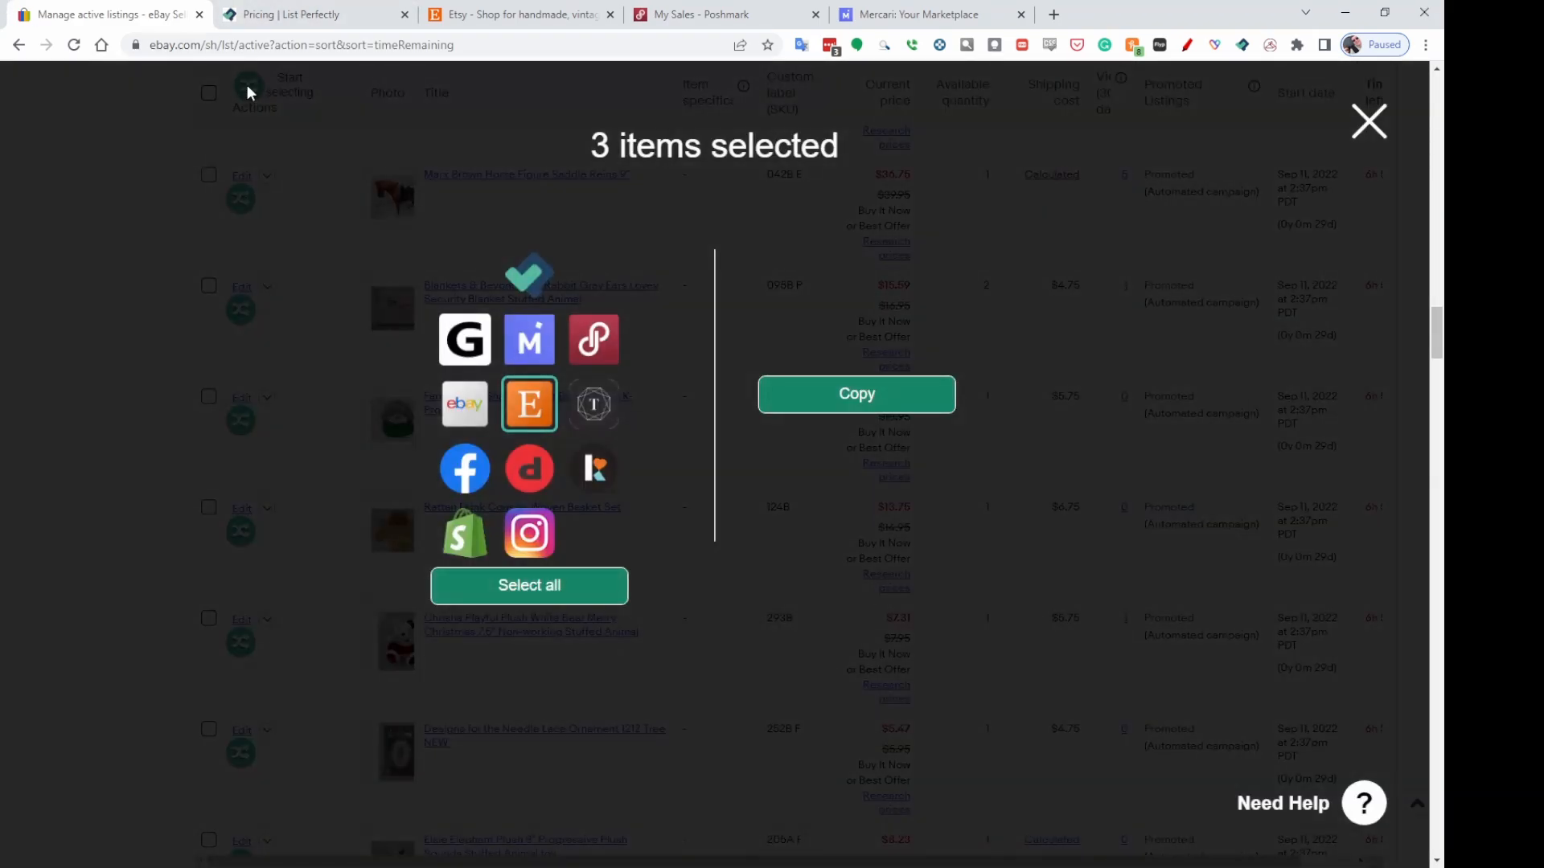
pyautogui.click(535, 415)
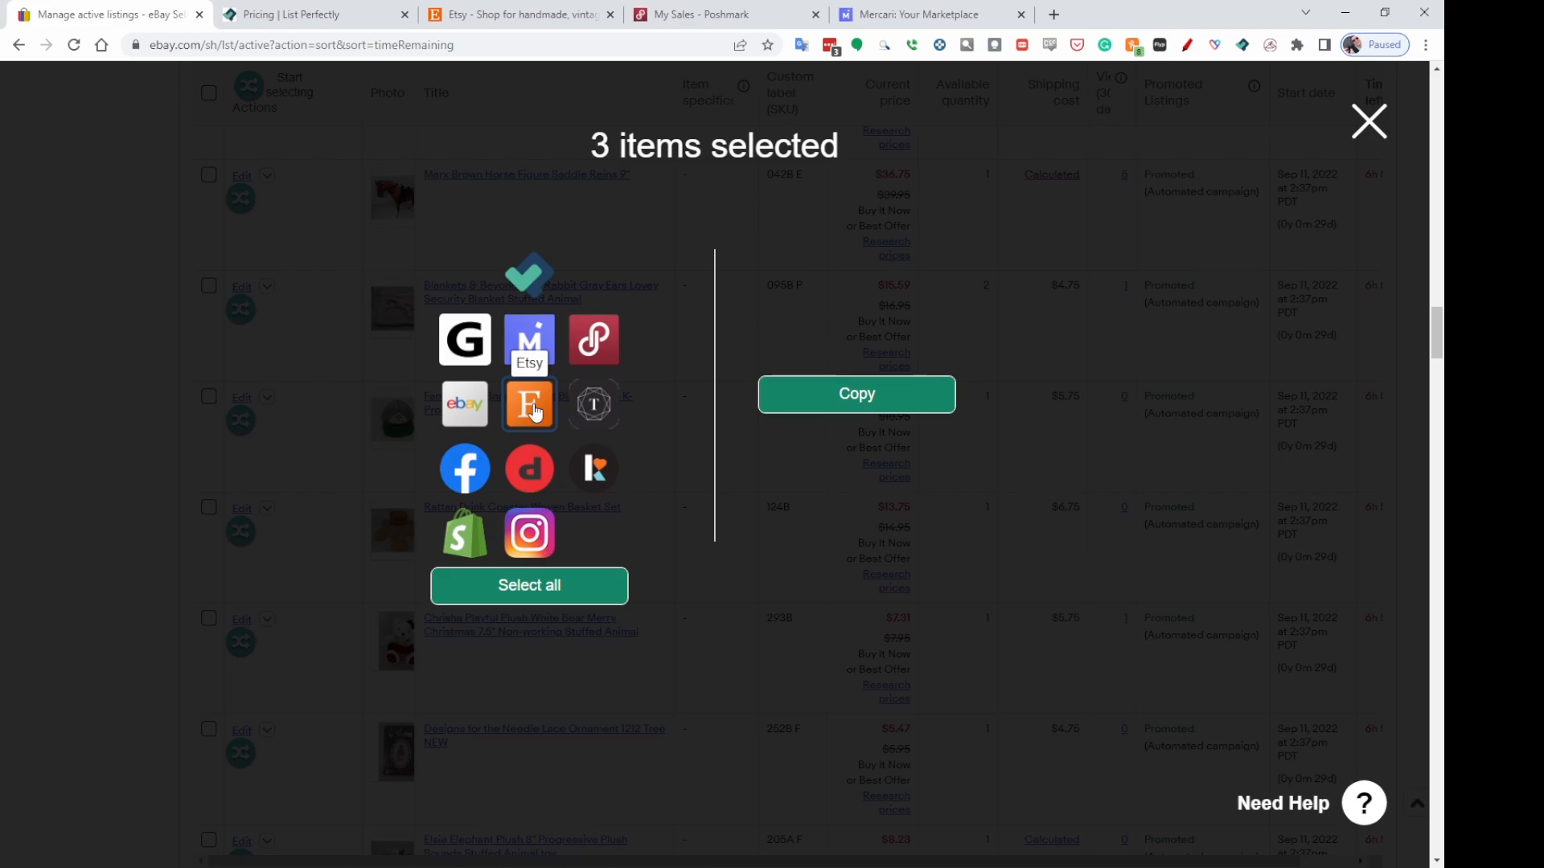
pyautogui.click(593, 339)
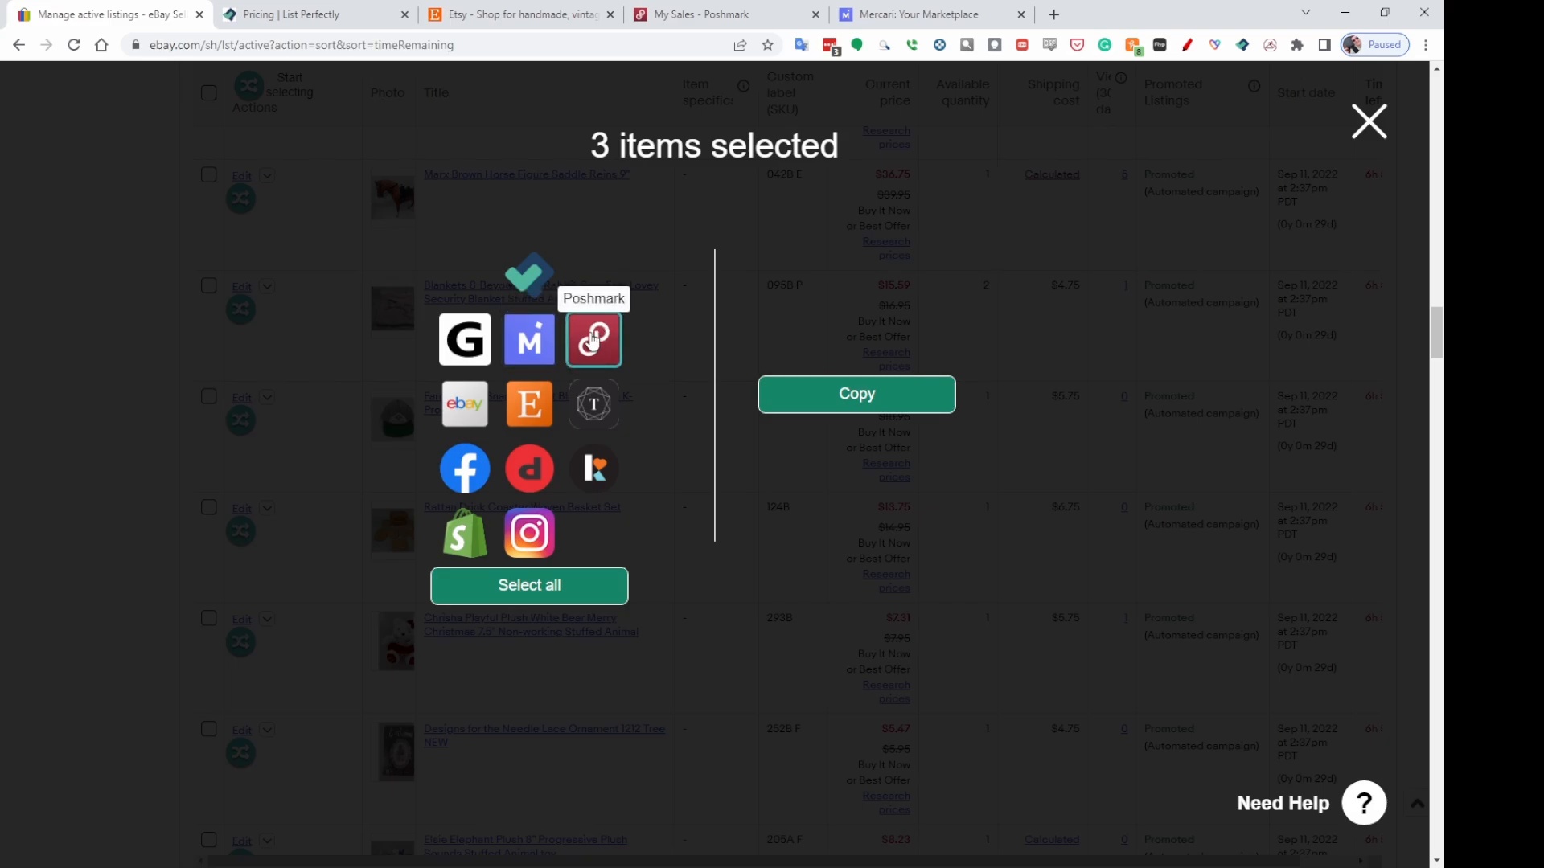
pyautogui.click(853, 399)
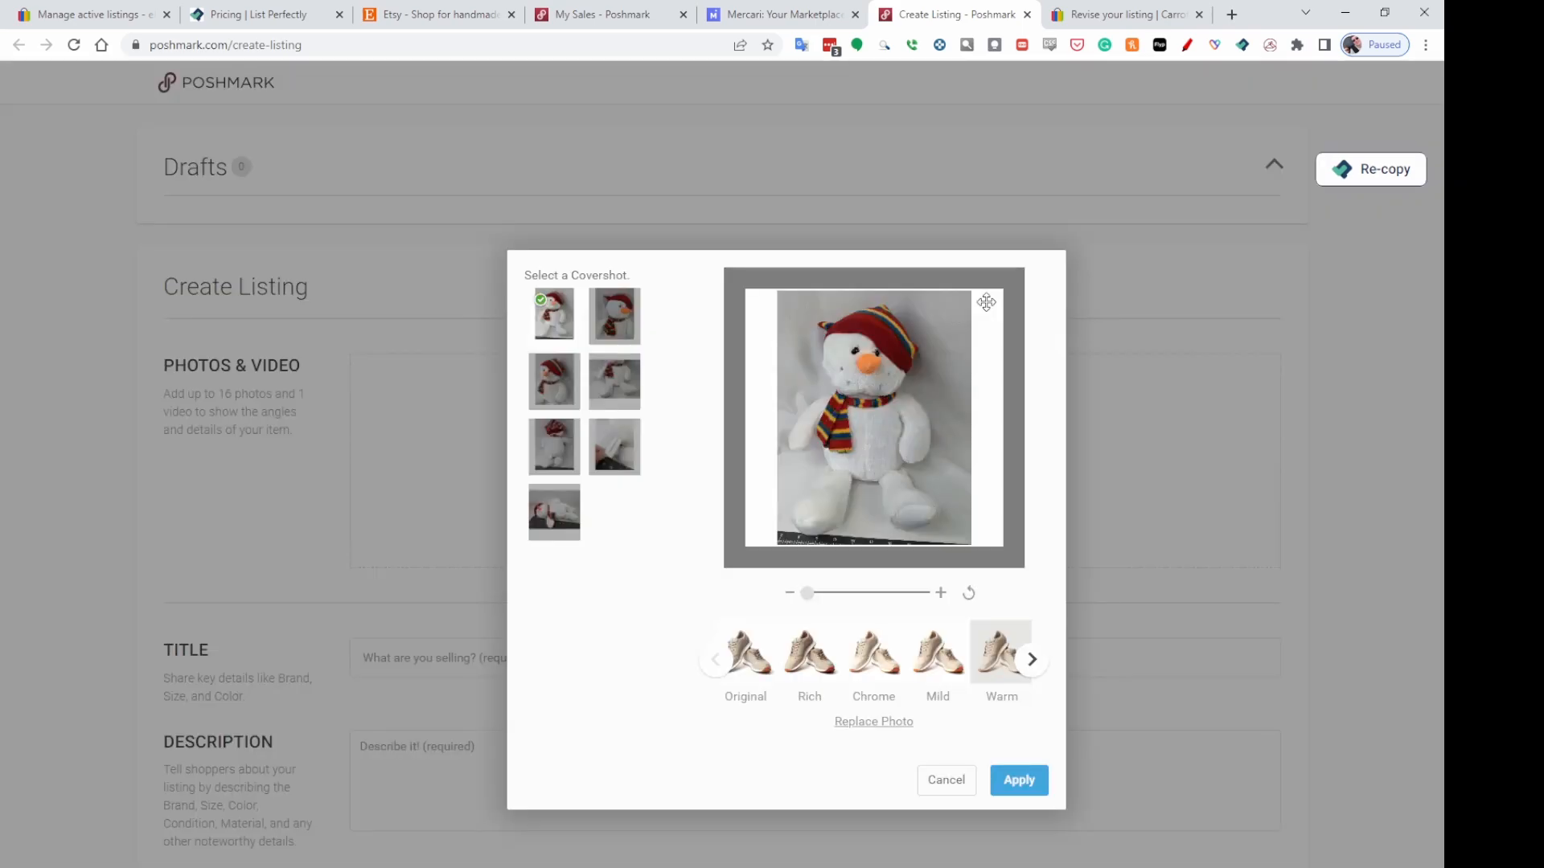
# Set the Snowman Plush Poshmark listing's category to Kids Toys.
pyautogui.scroll(-4, 1251, 471)
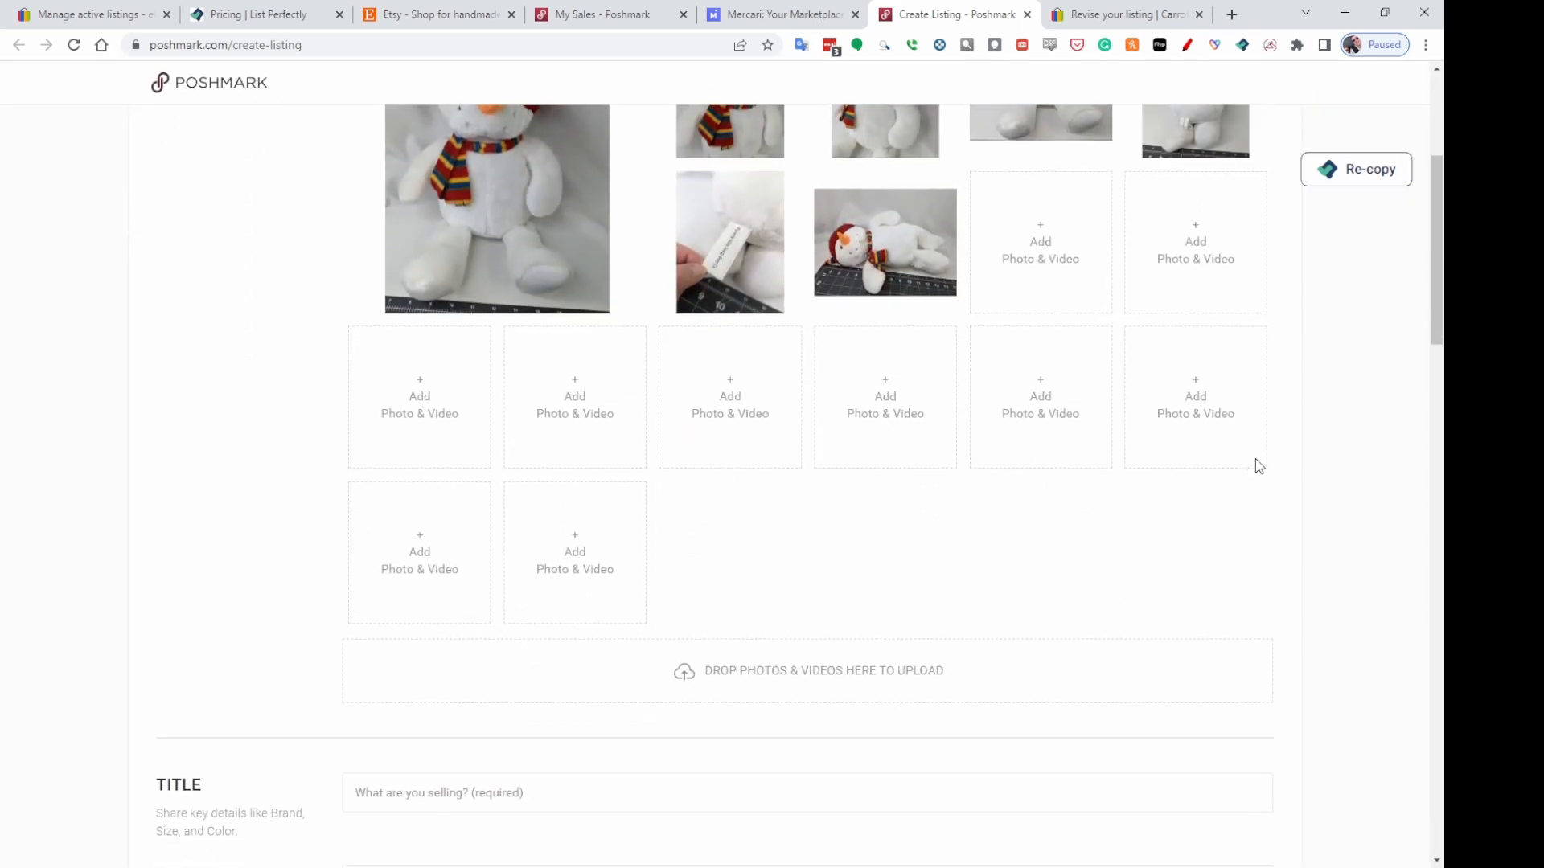
pyautogui.scroll(-3, 1256, 470)
pyautogui.scroll(-2, 1247, 448)
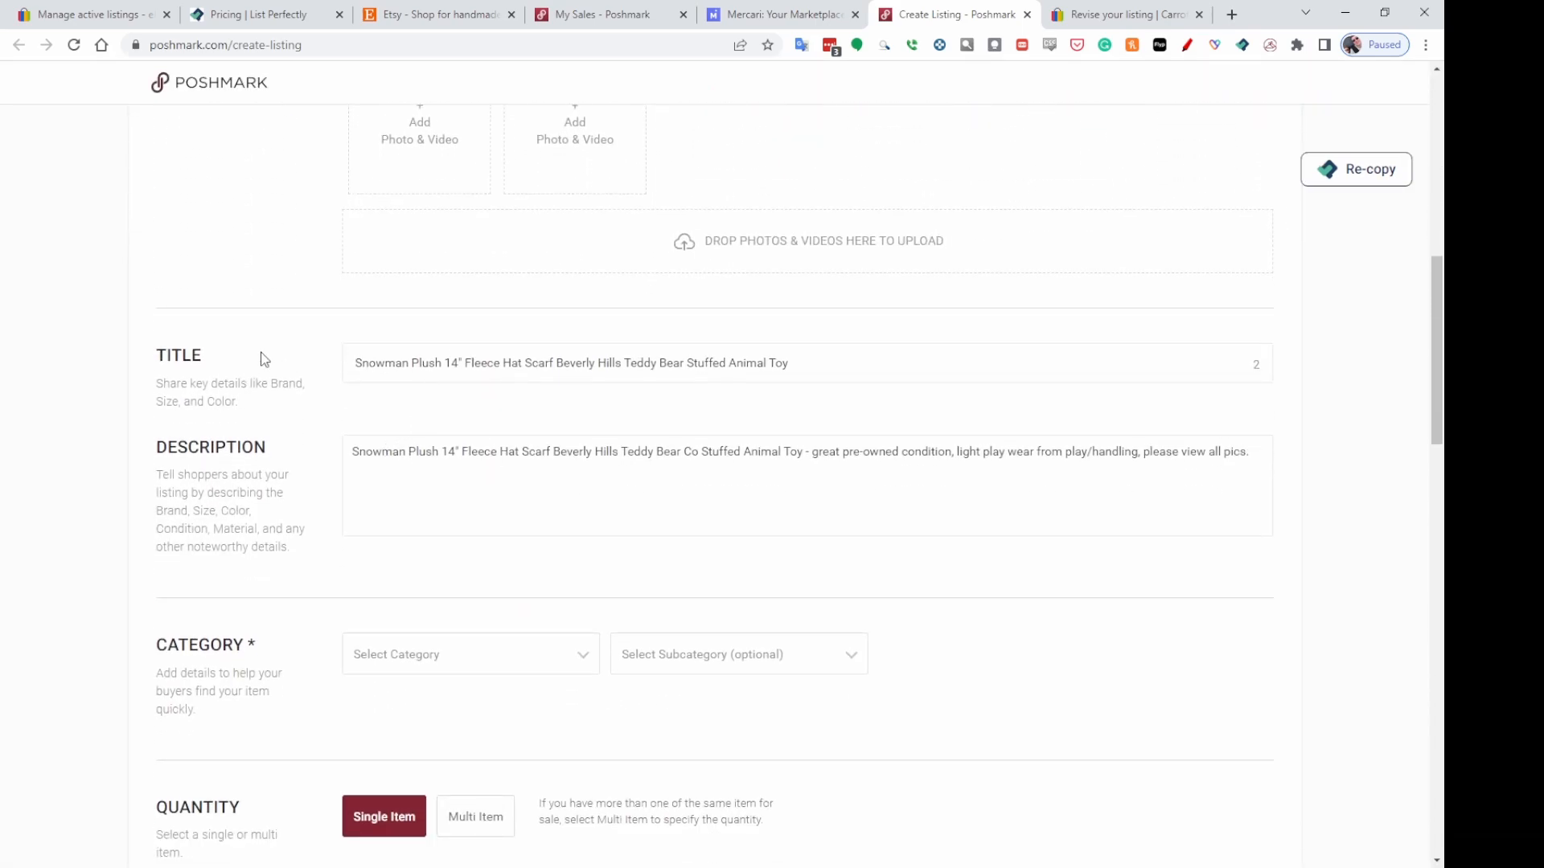
pyautogui.scroll(-2, 1000, 467)
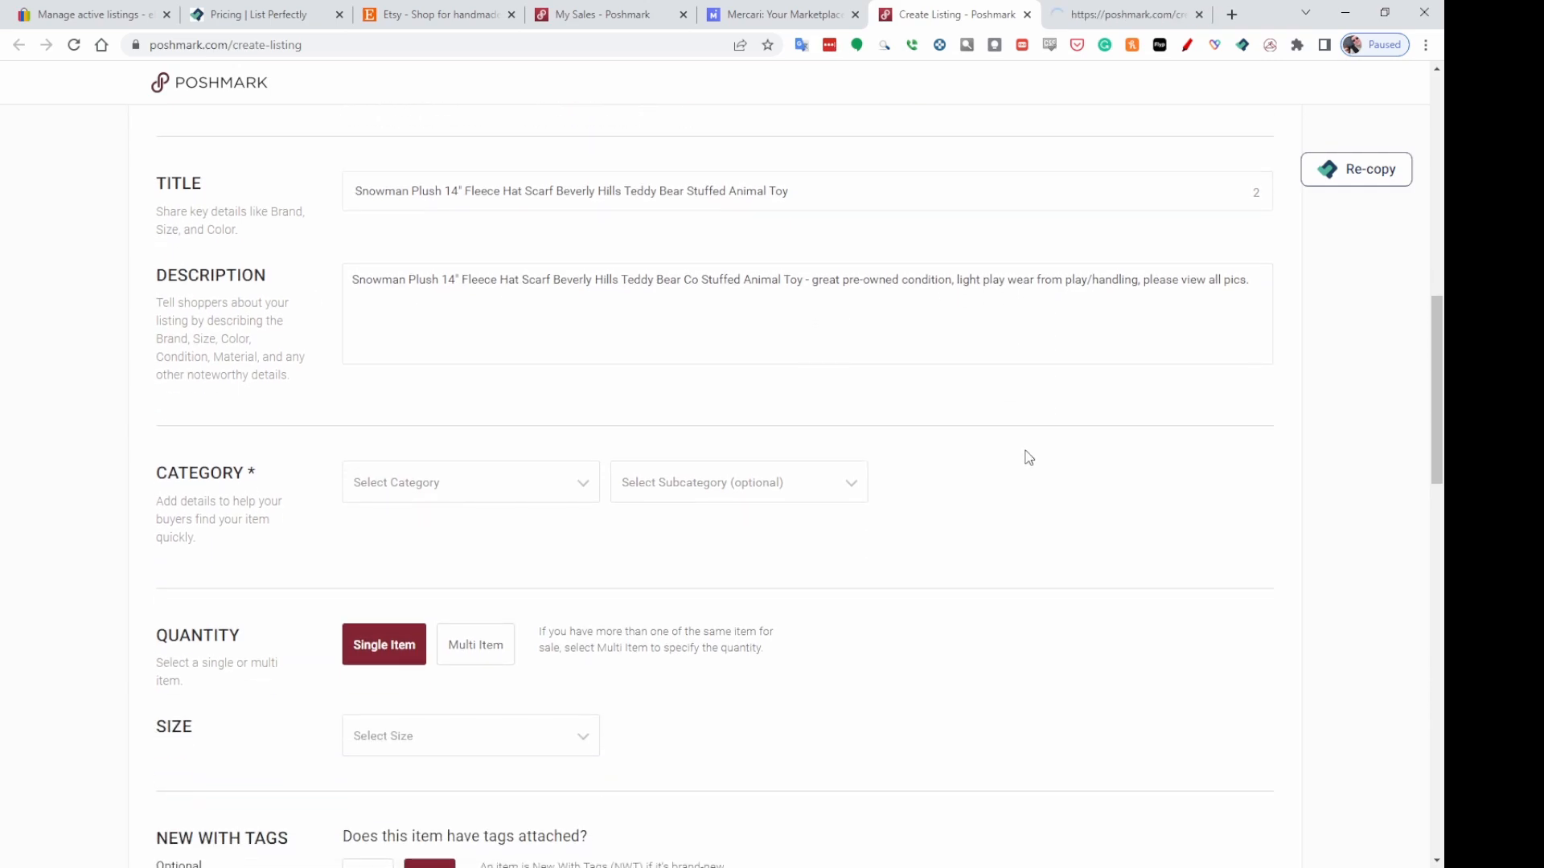
pyautogui.click(578, 491)
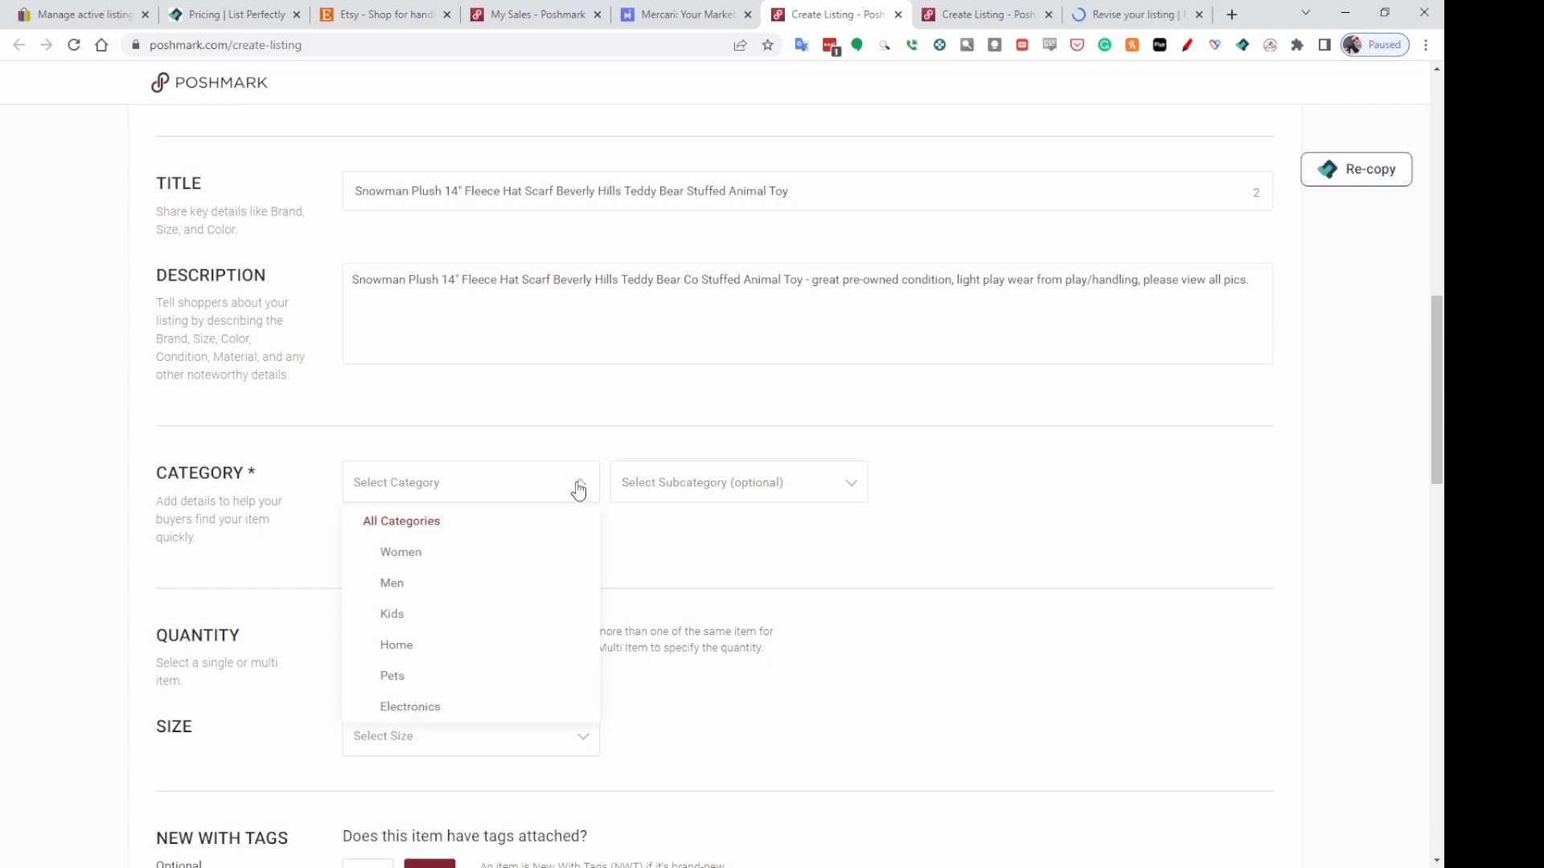
pyautogui.click(391, 615)
pyautogui.scroll(-4, 441, 686)
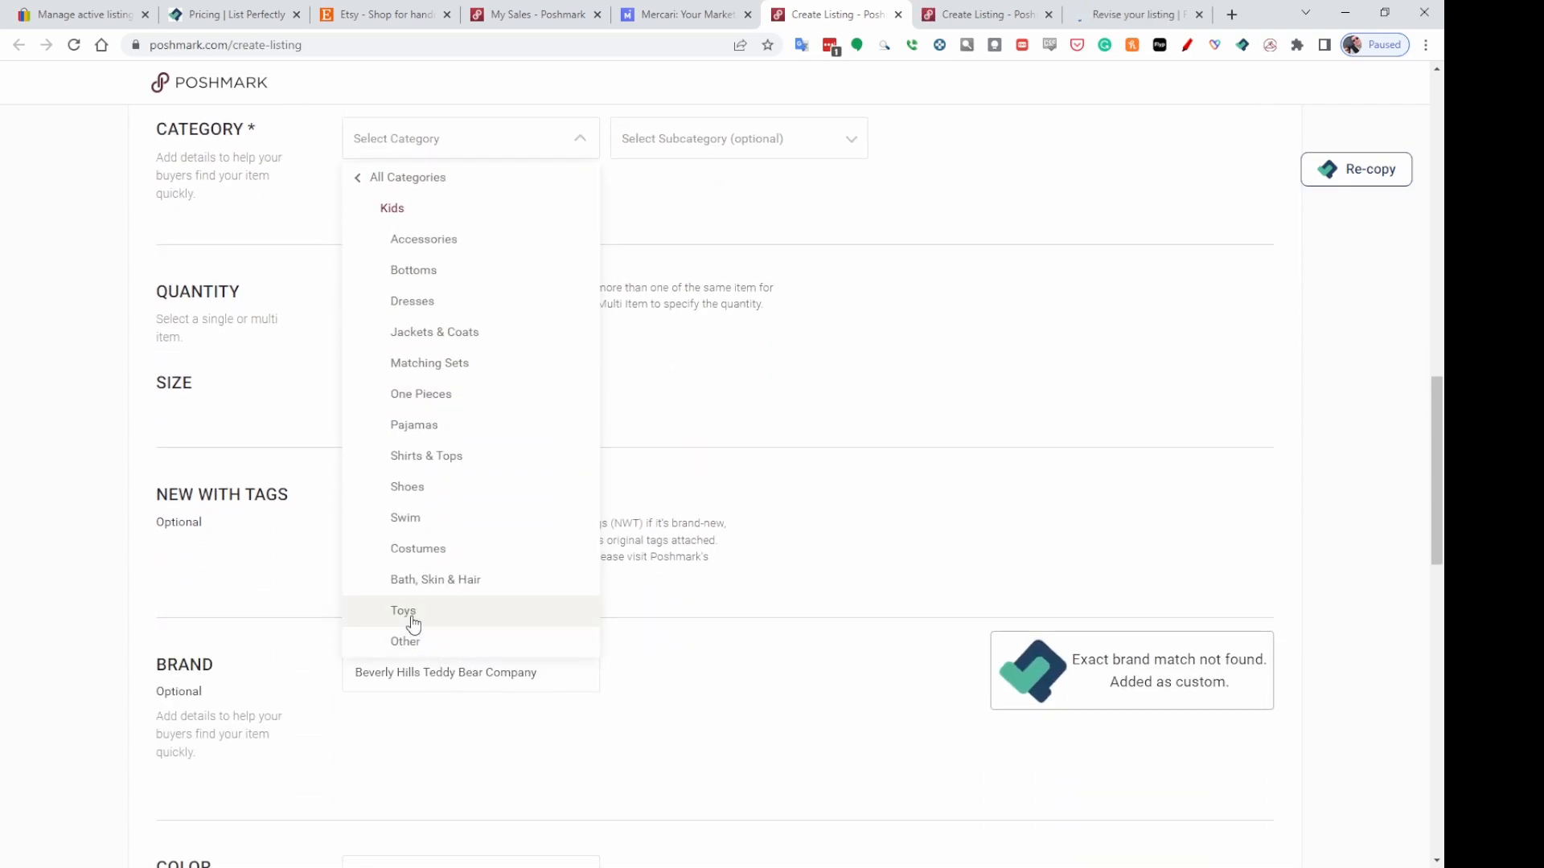
pyautogui.click(412, 617)
pyautogui.scroll(2, 837, 223)
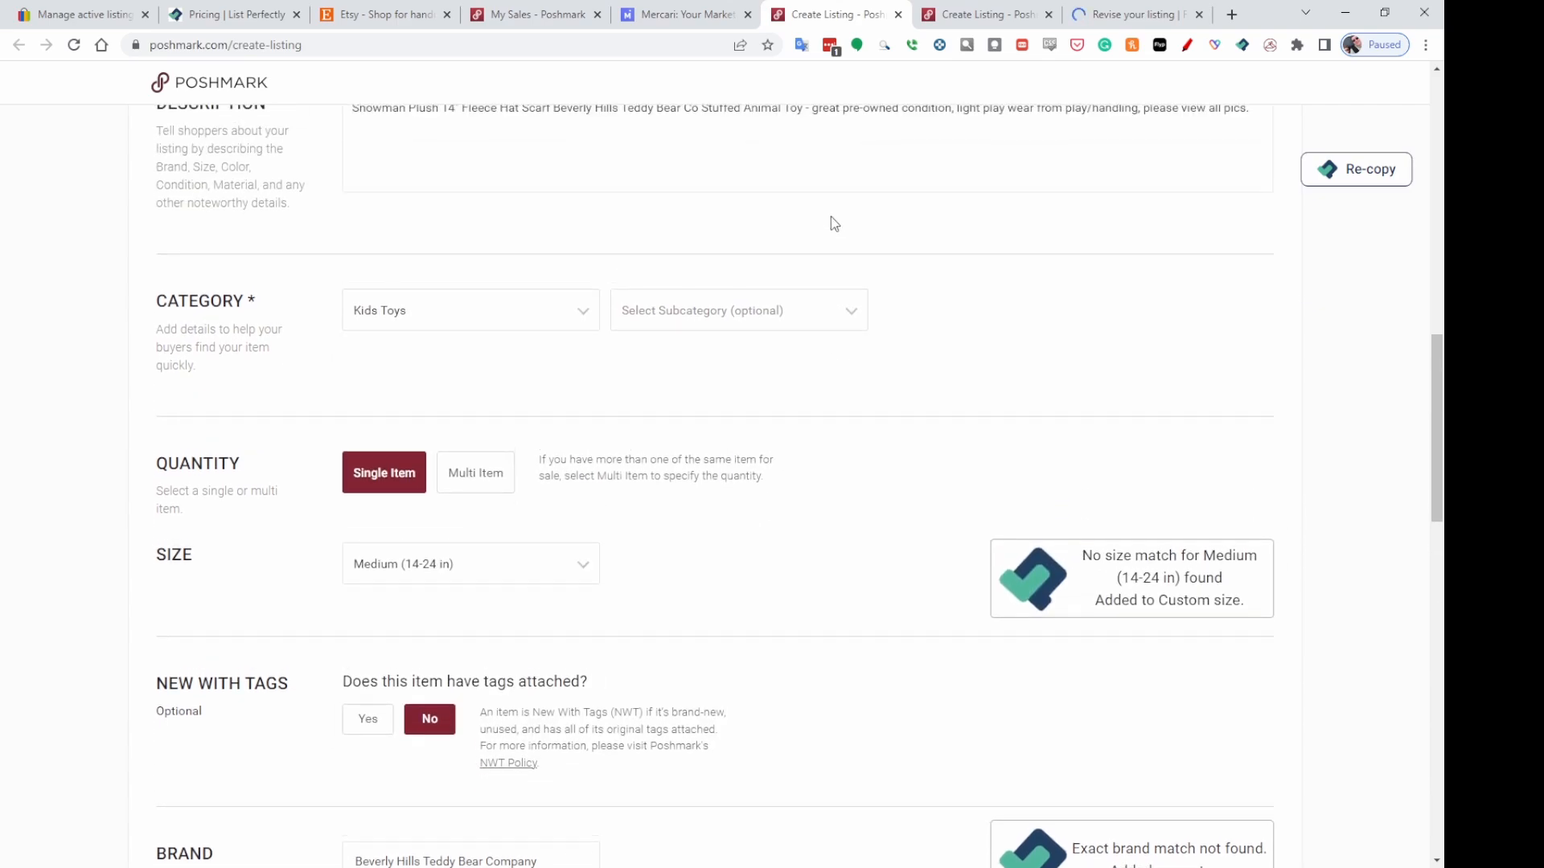
# Set the Snowman Plush listing's subcategory to Stuffed Animals.
pyautogui.click(832, 318)
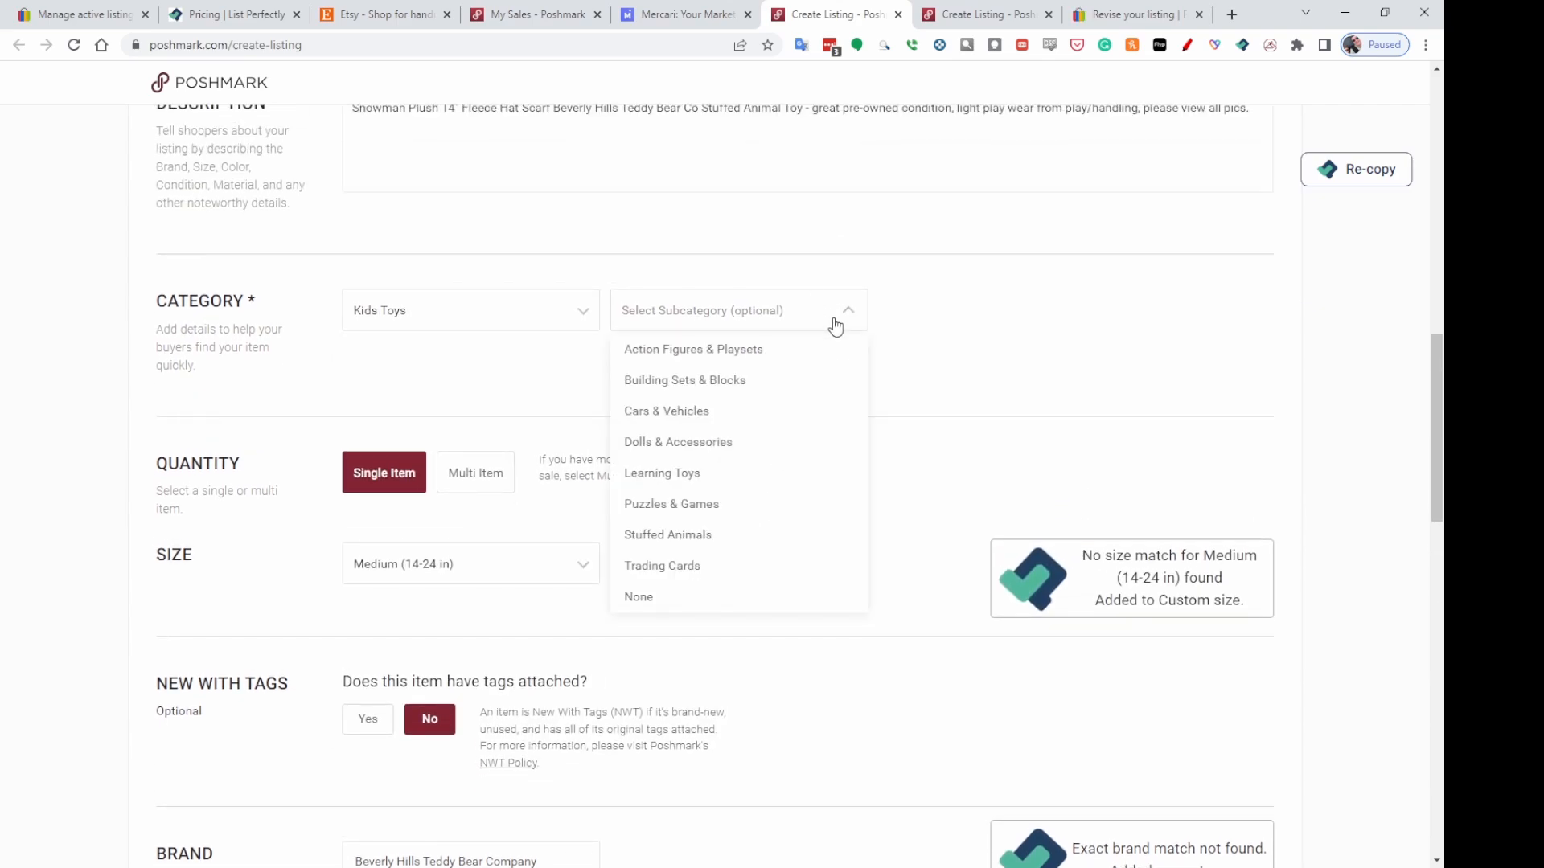
pyautogui.click(702, 535)
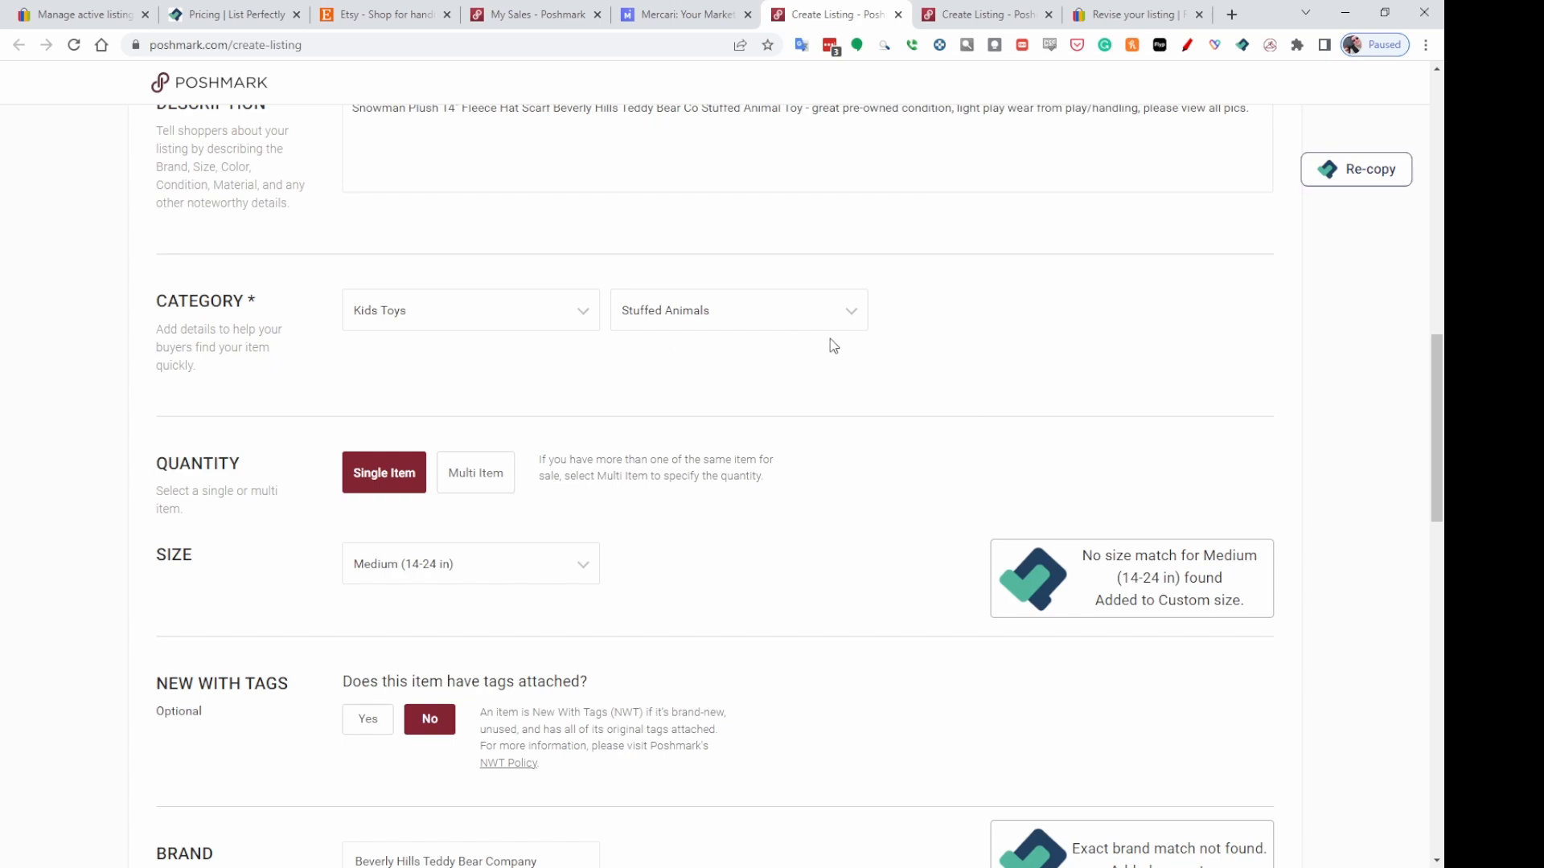
# Set the Snowman Plush listing's original price to 0 and its listing price to 18.
pyautogui.scroll(-2, 955, 355)
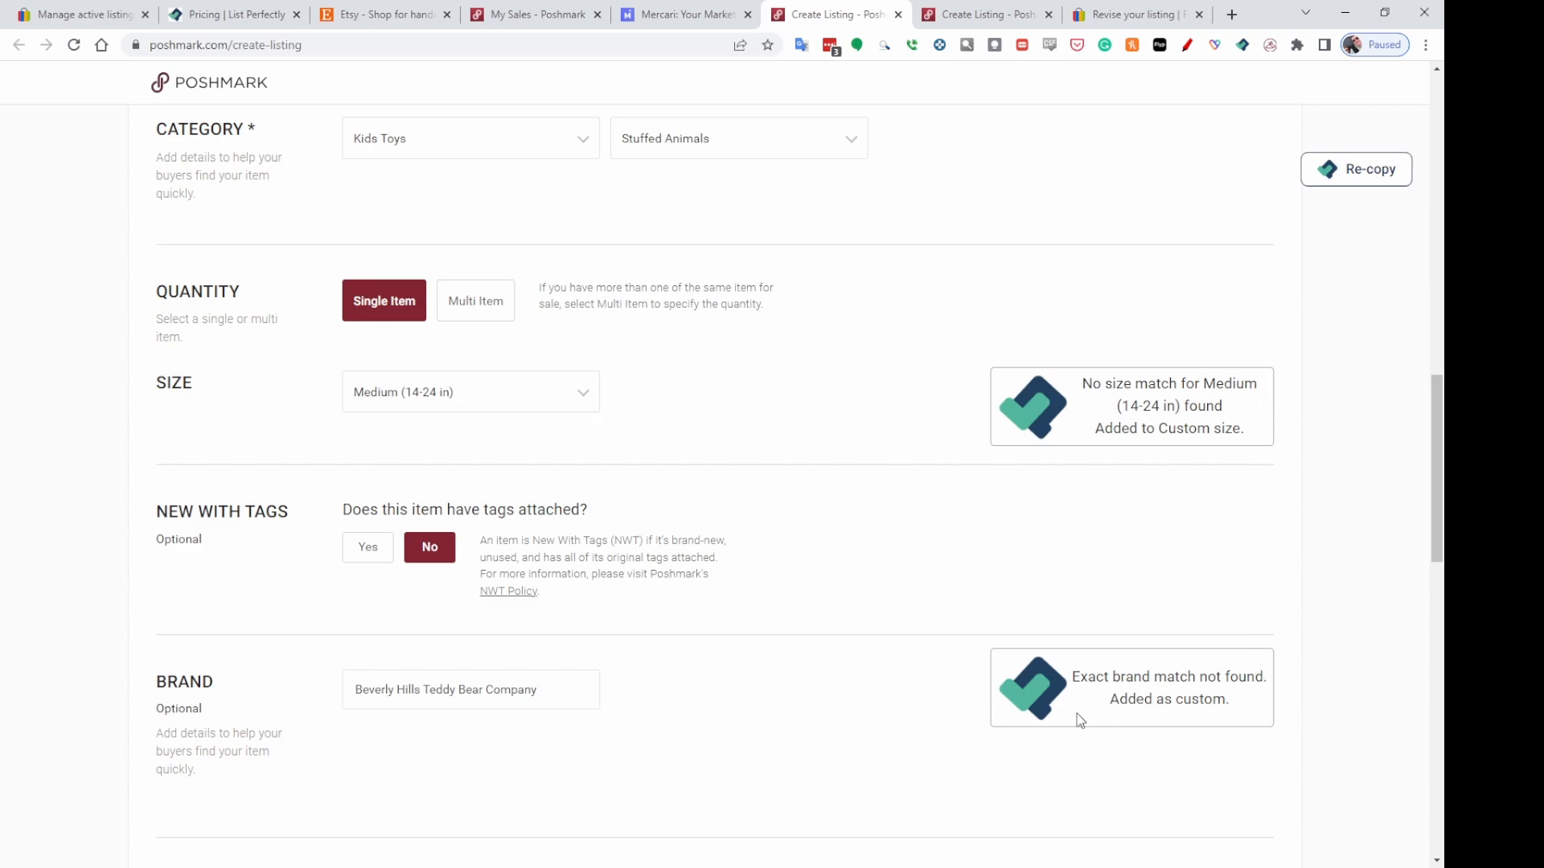
pyautogui.scroll(-2, 832, 593)
pyautogui.scroll(-4, 882, 448)
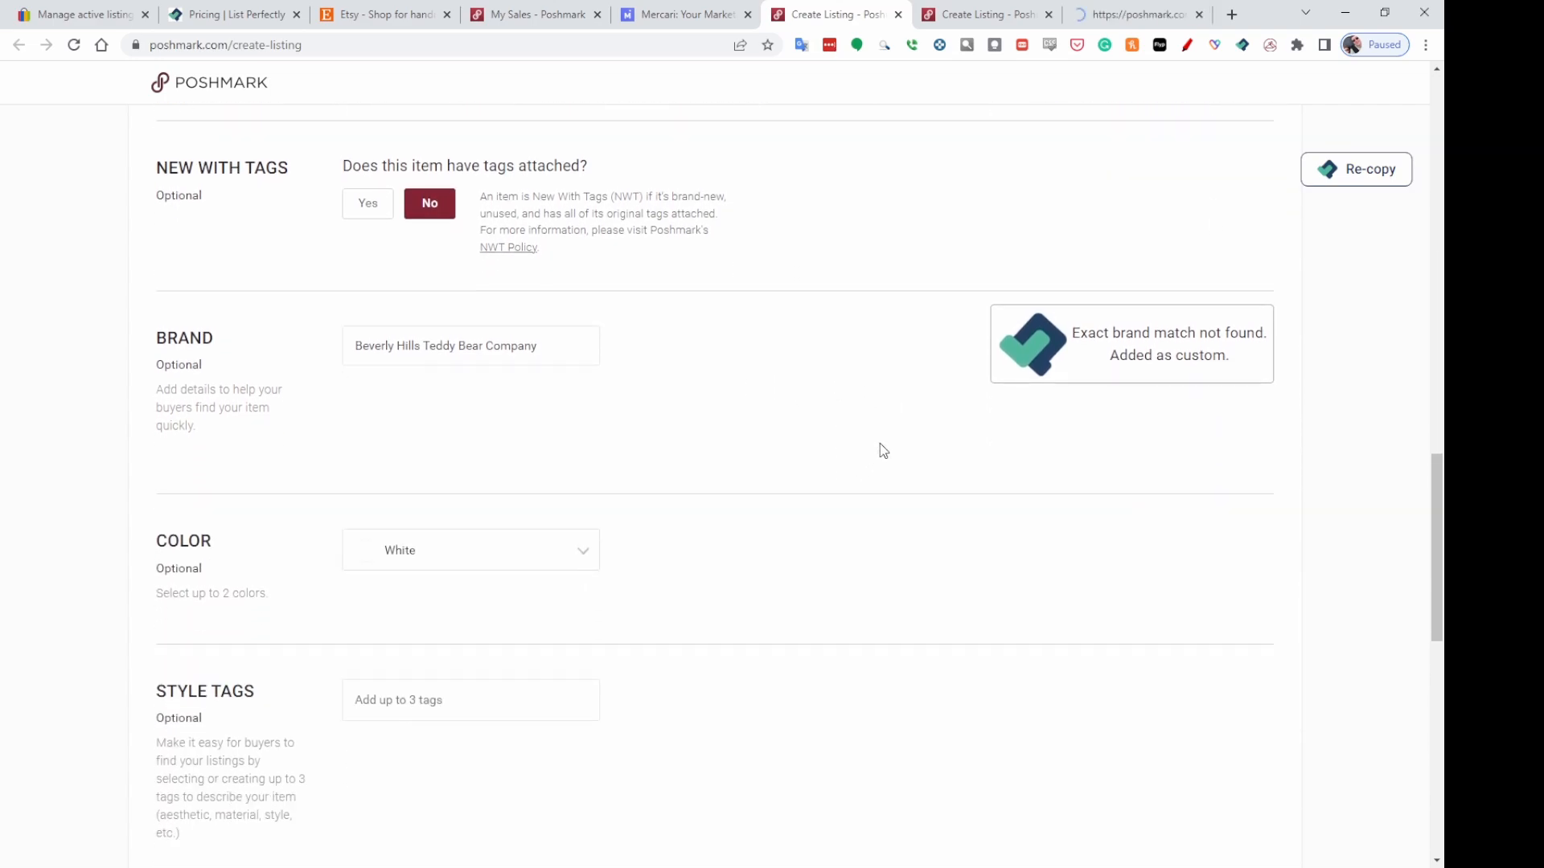
pyautogui.scroll(-4, 877, 459)
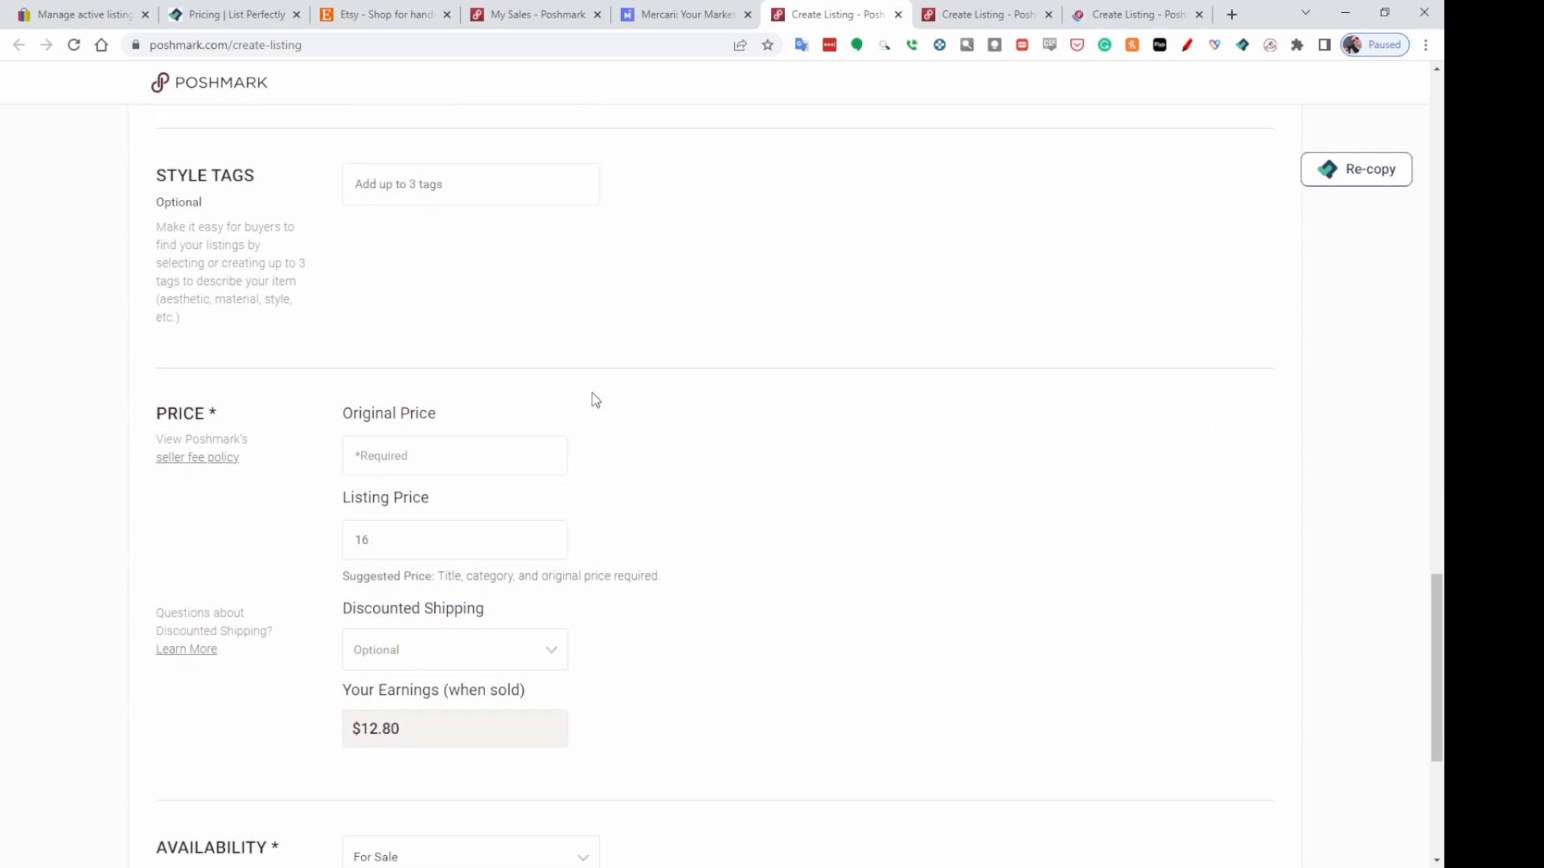
pyautogui.click(385, 456)
pyautogui.write('0')
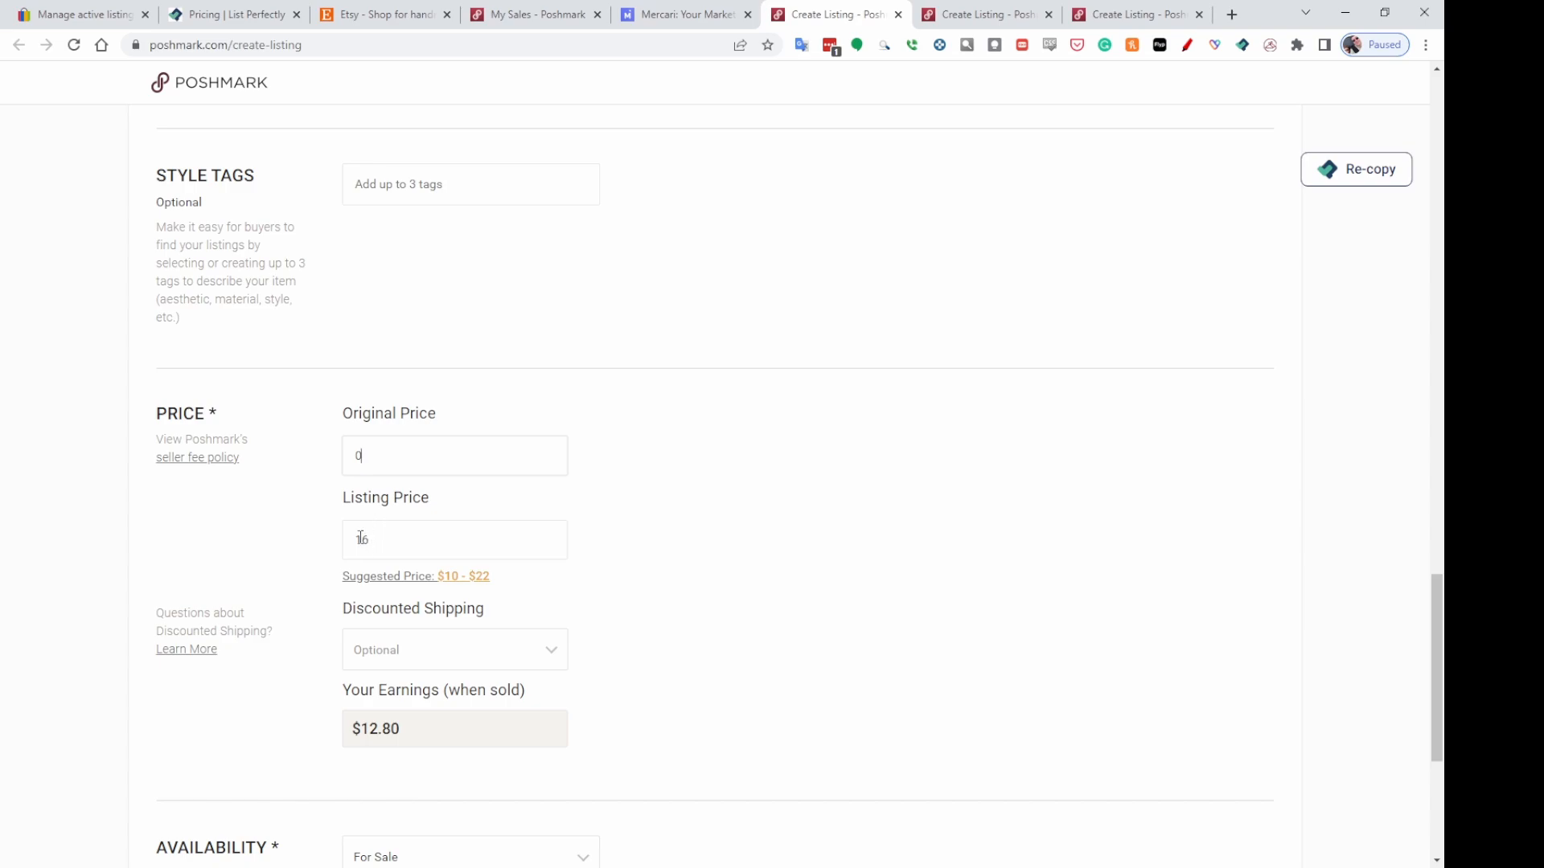
pyautogui.write('8')
# Publish the Snowman Plush listing on Poshmark.
pyautogui.scroll(-2, 1109, 434)
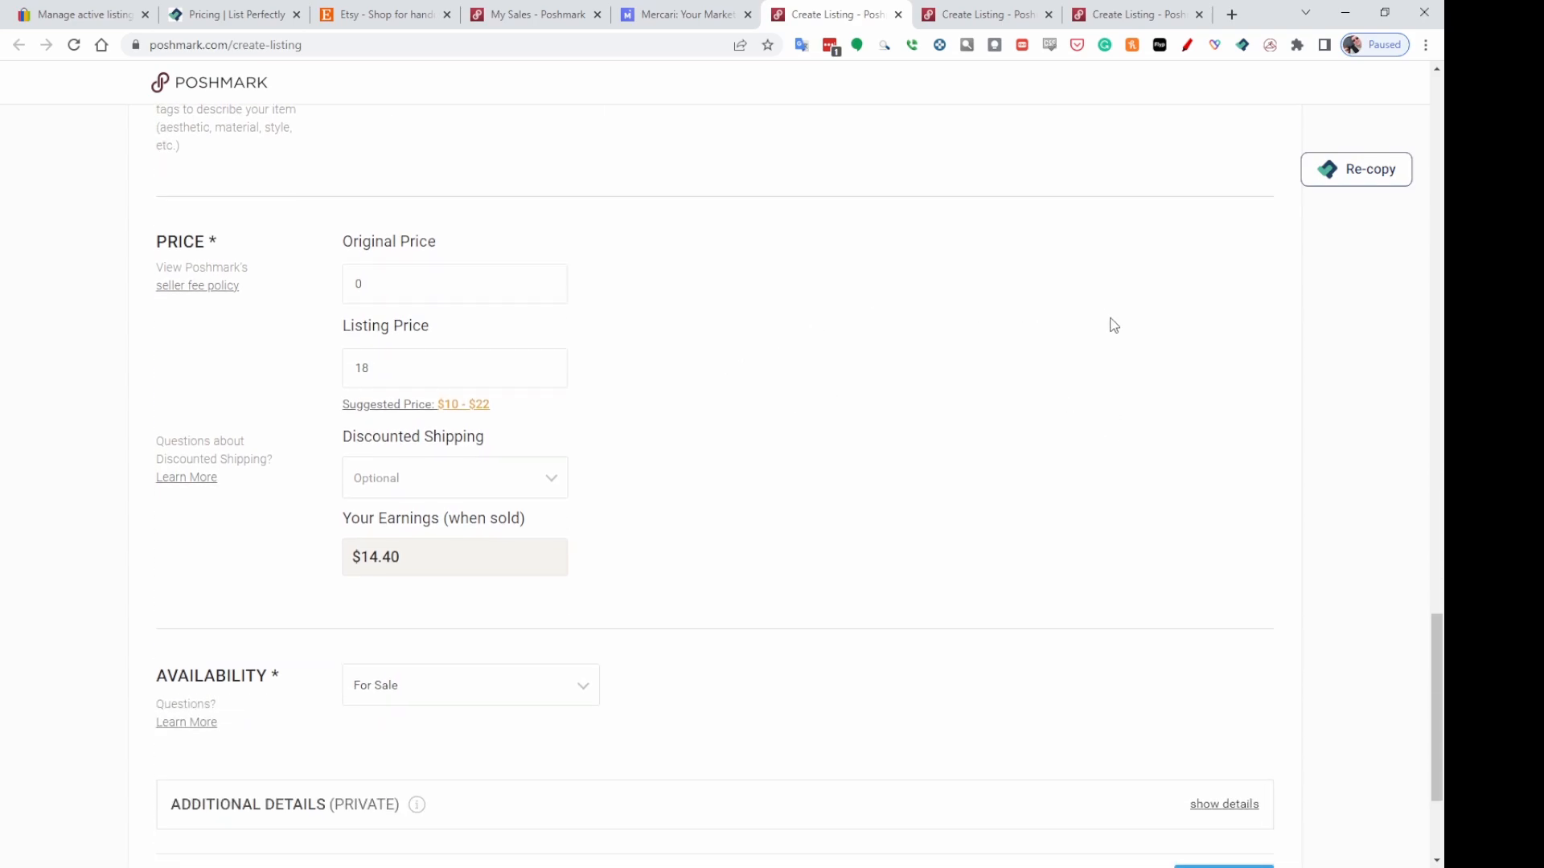
pyautogui.scroll(-3, 1114, 325)
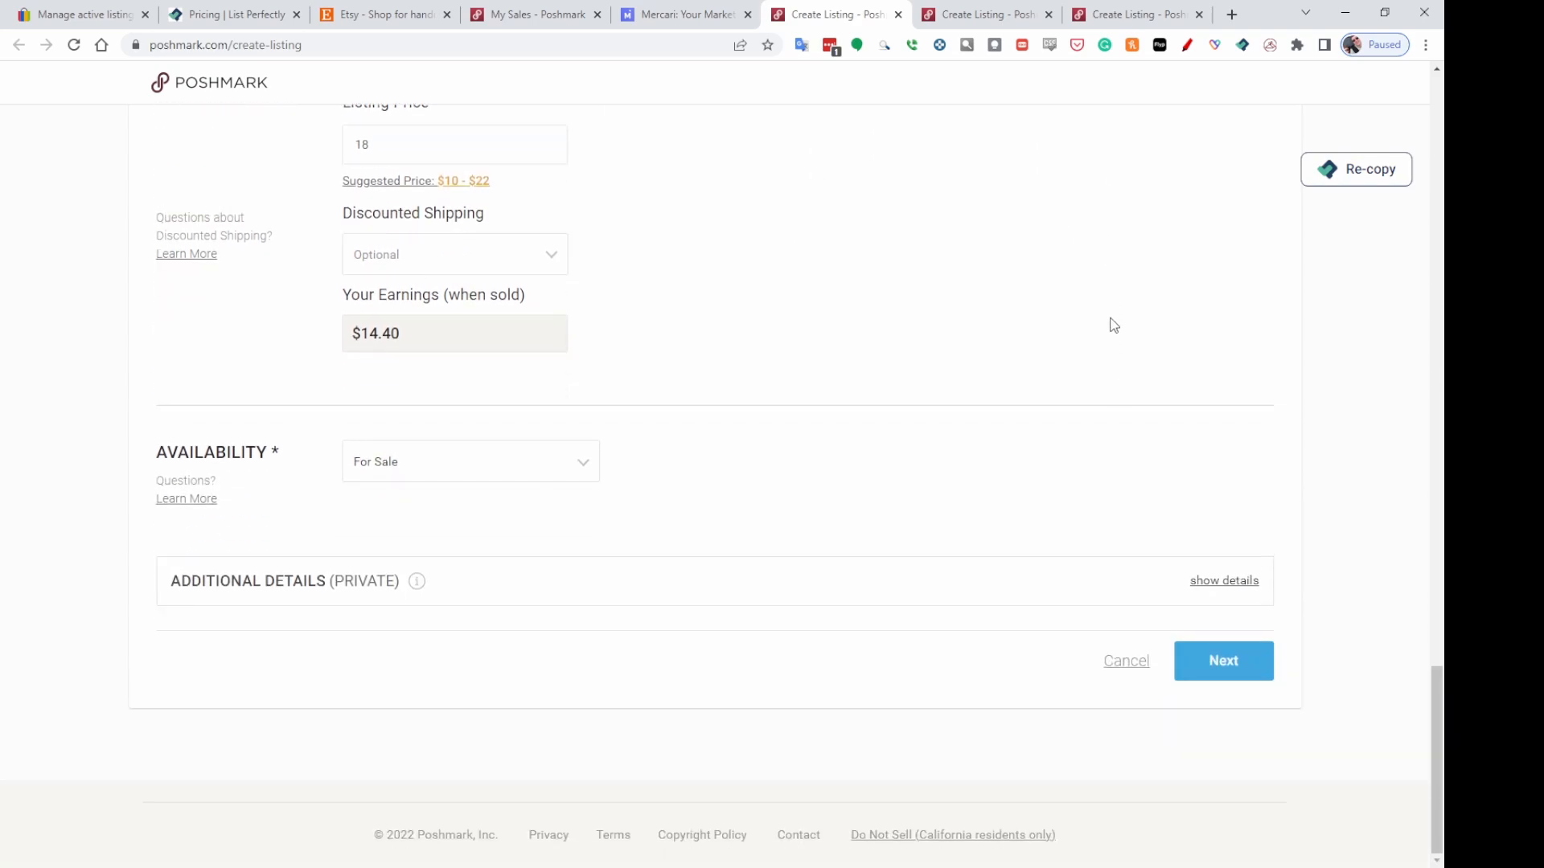
pyautogui.click(1228, 669)
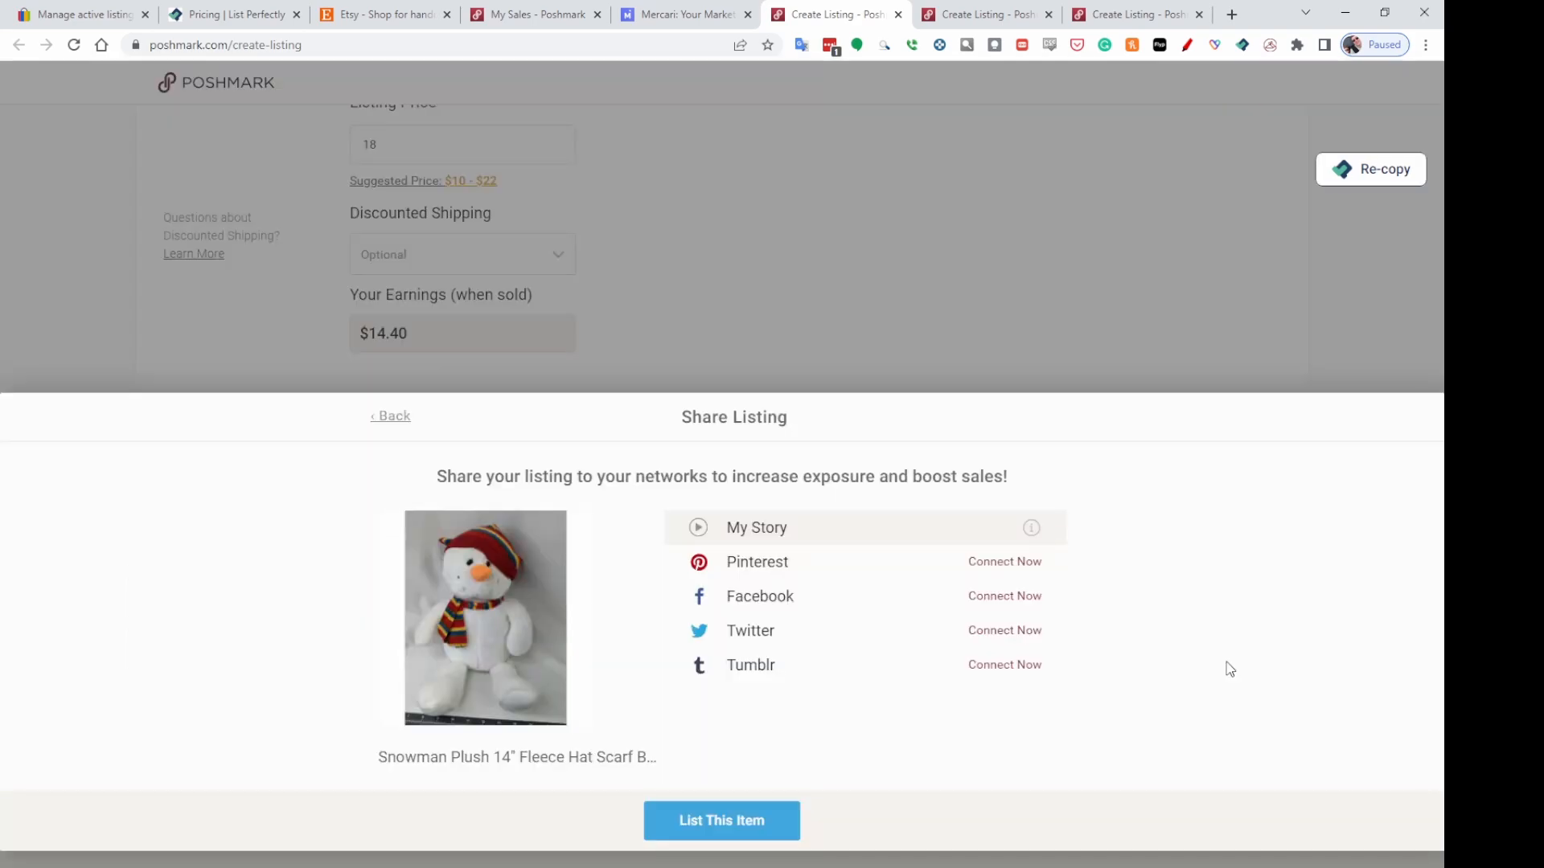
pyautogui.click(714, 818)
# Switch to the Carrots Bunnies Rabbit Plush draft and set its category to Kids Toys, subcategory Stuffed Animals.
pyautogui.click(1005, 17)
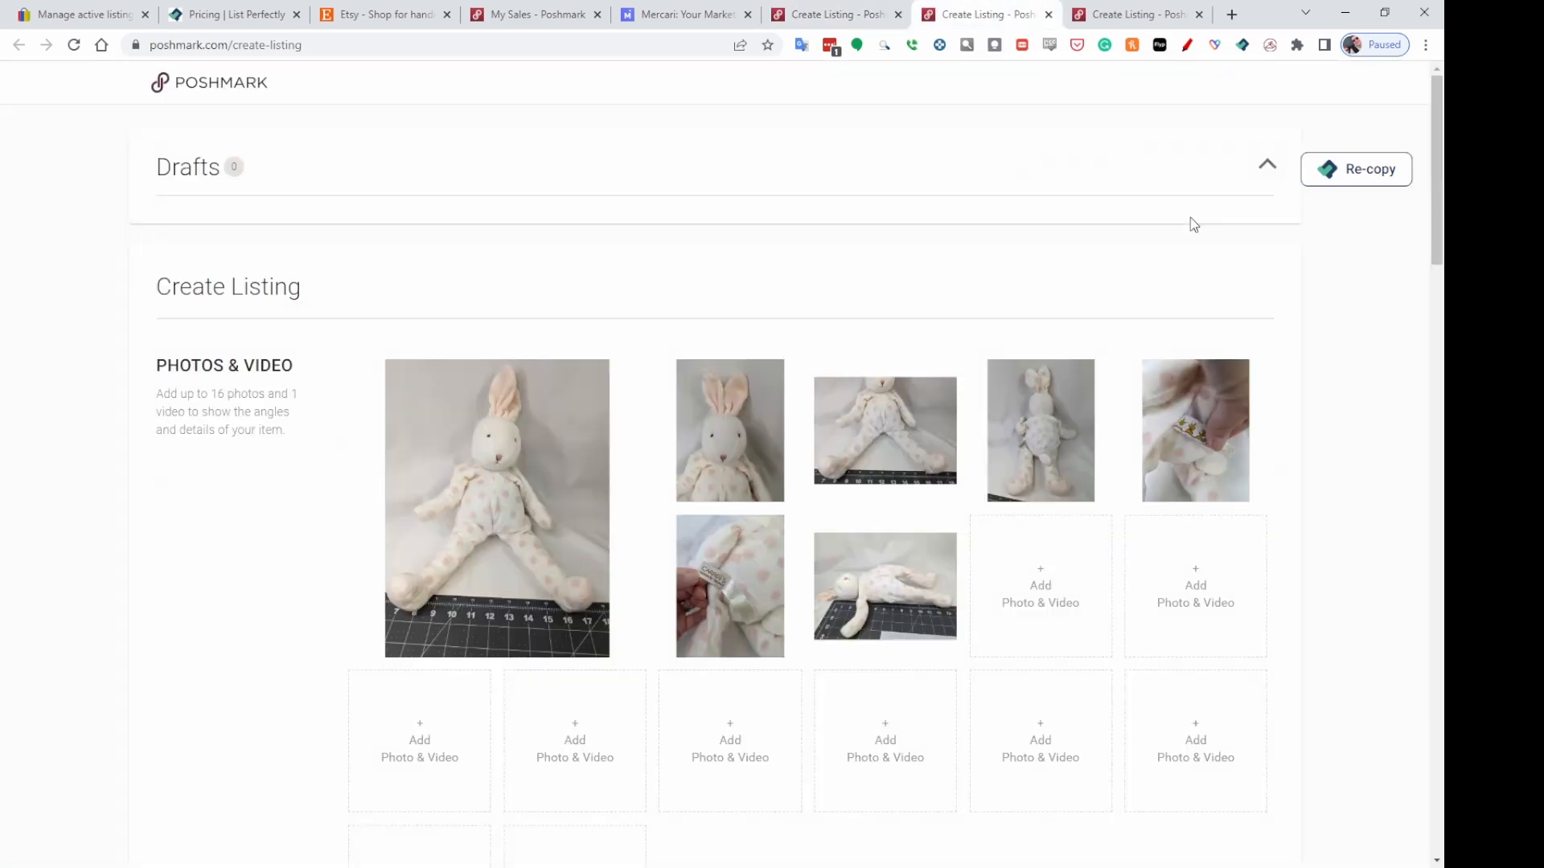
pyautogui.scroll(-10, 1227, 267)
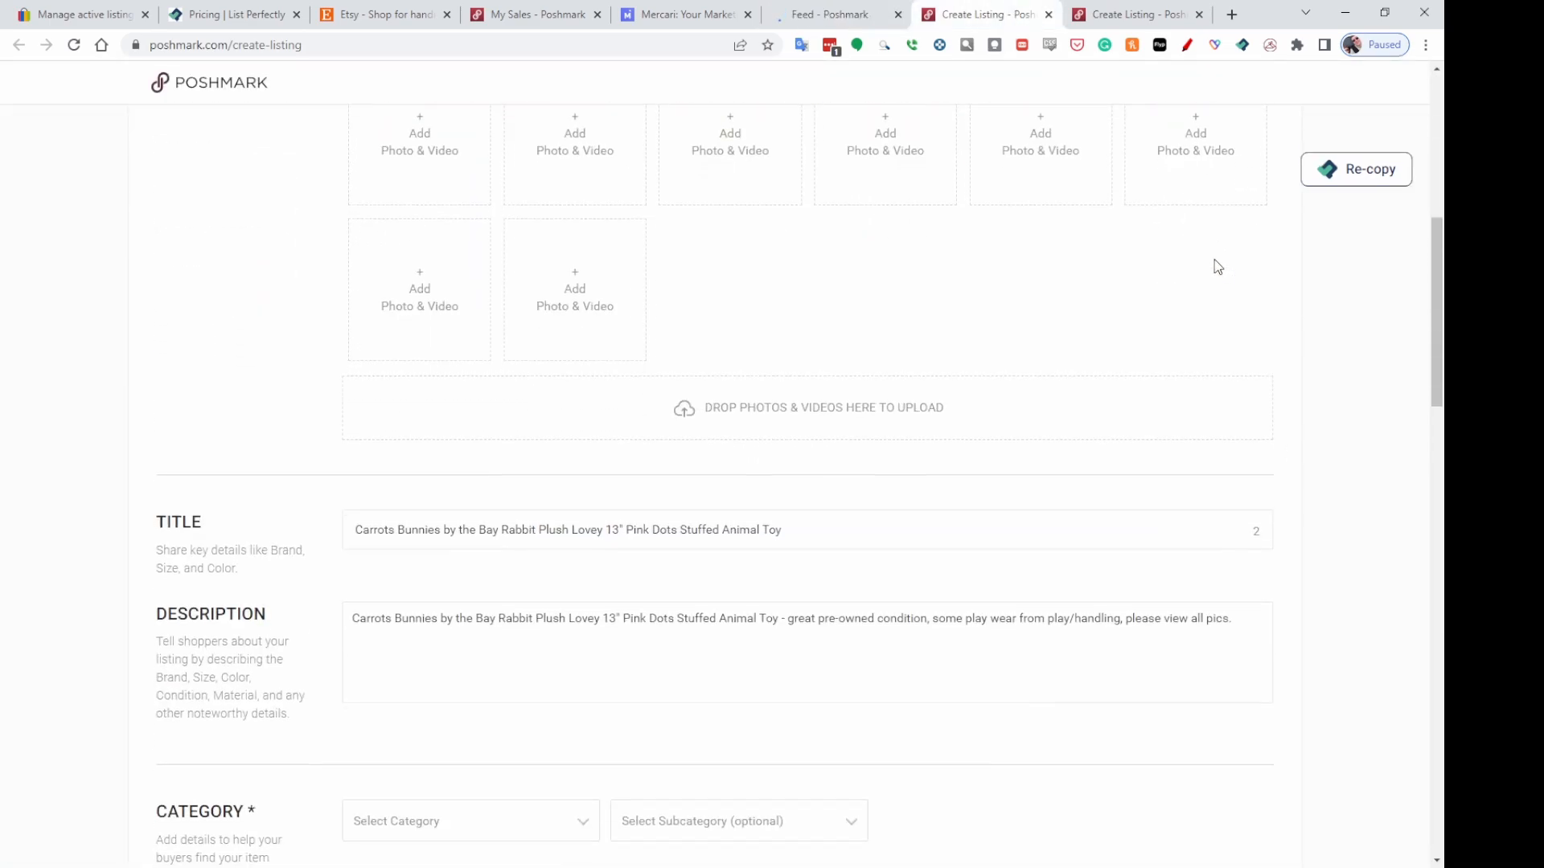
pyautogui.scroll(-2, 1218, 267)
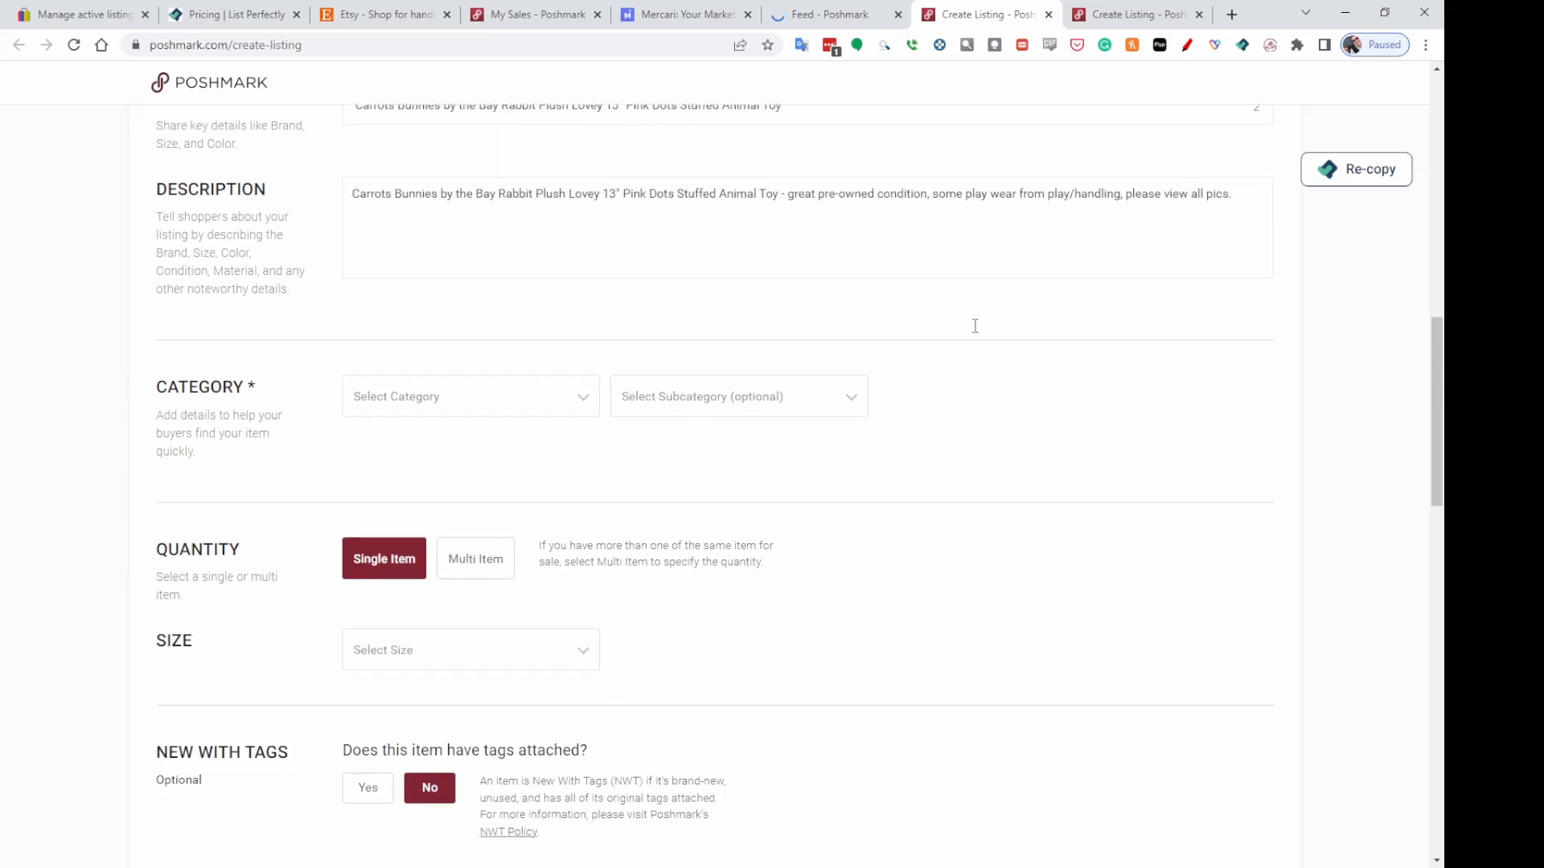
pyautogui.click(420, 408)
pyautogui.click(395, 533)
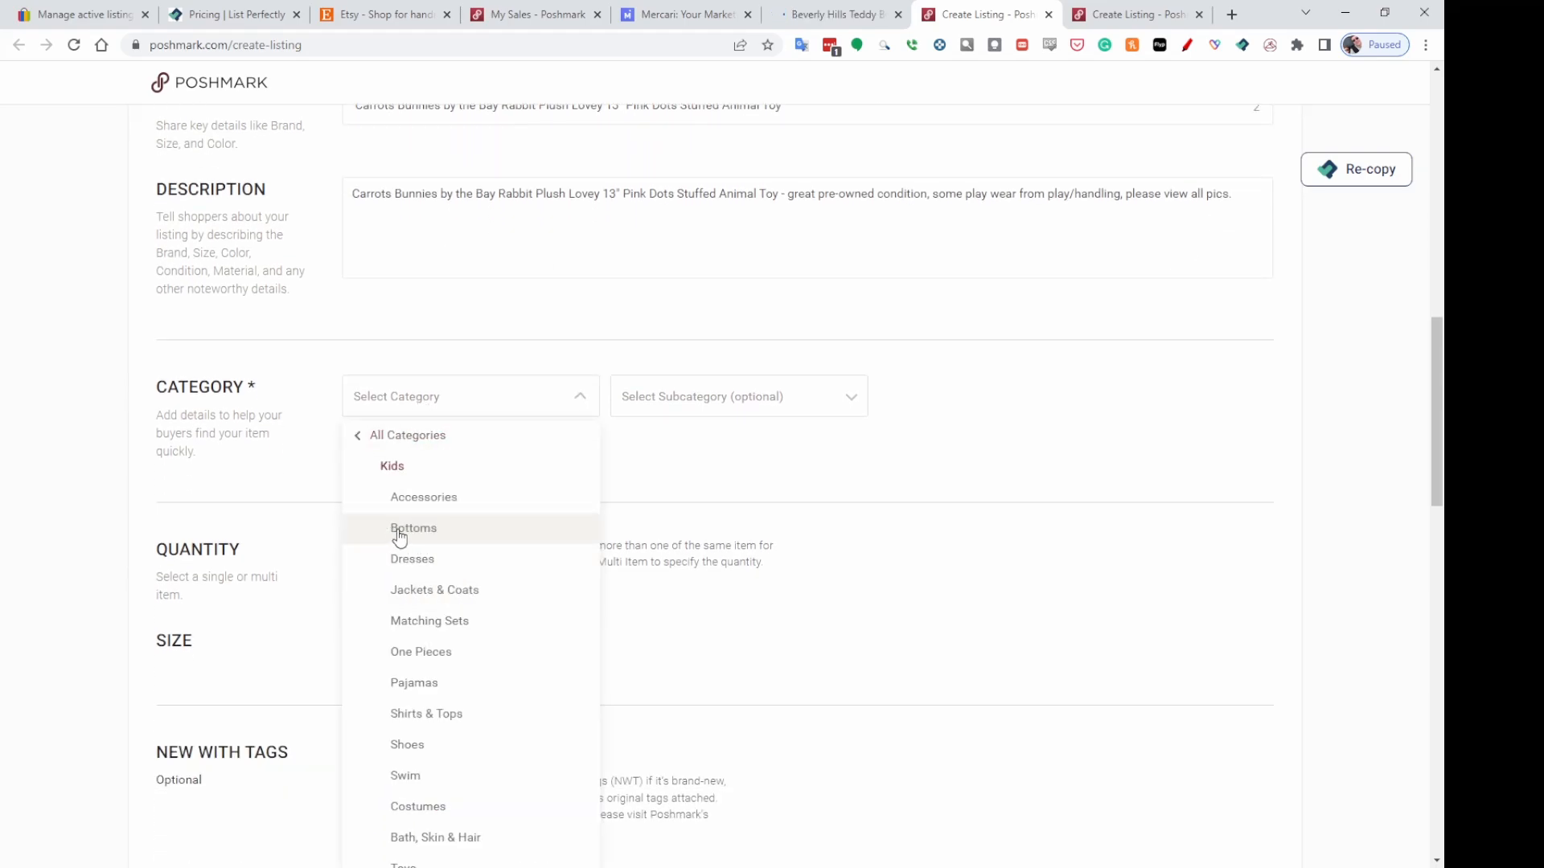
pyautogui.scroll(-2, 466, 649)
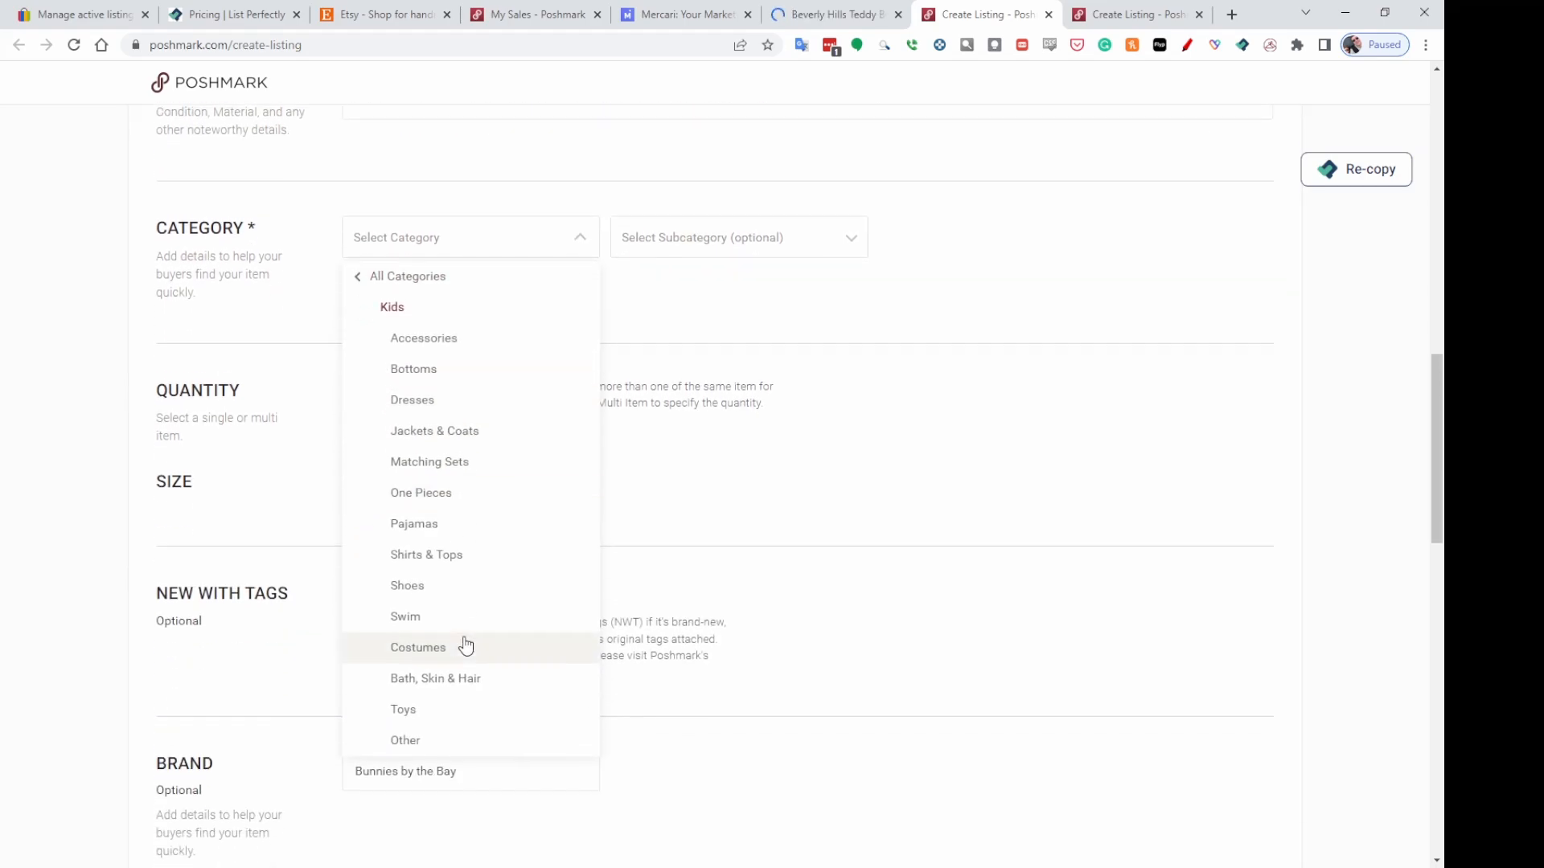
pyautogui.click(409, 697)
pyautogui.click(850, 230)
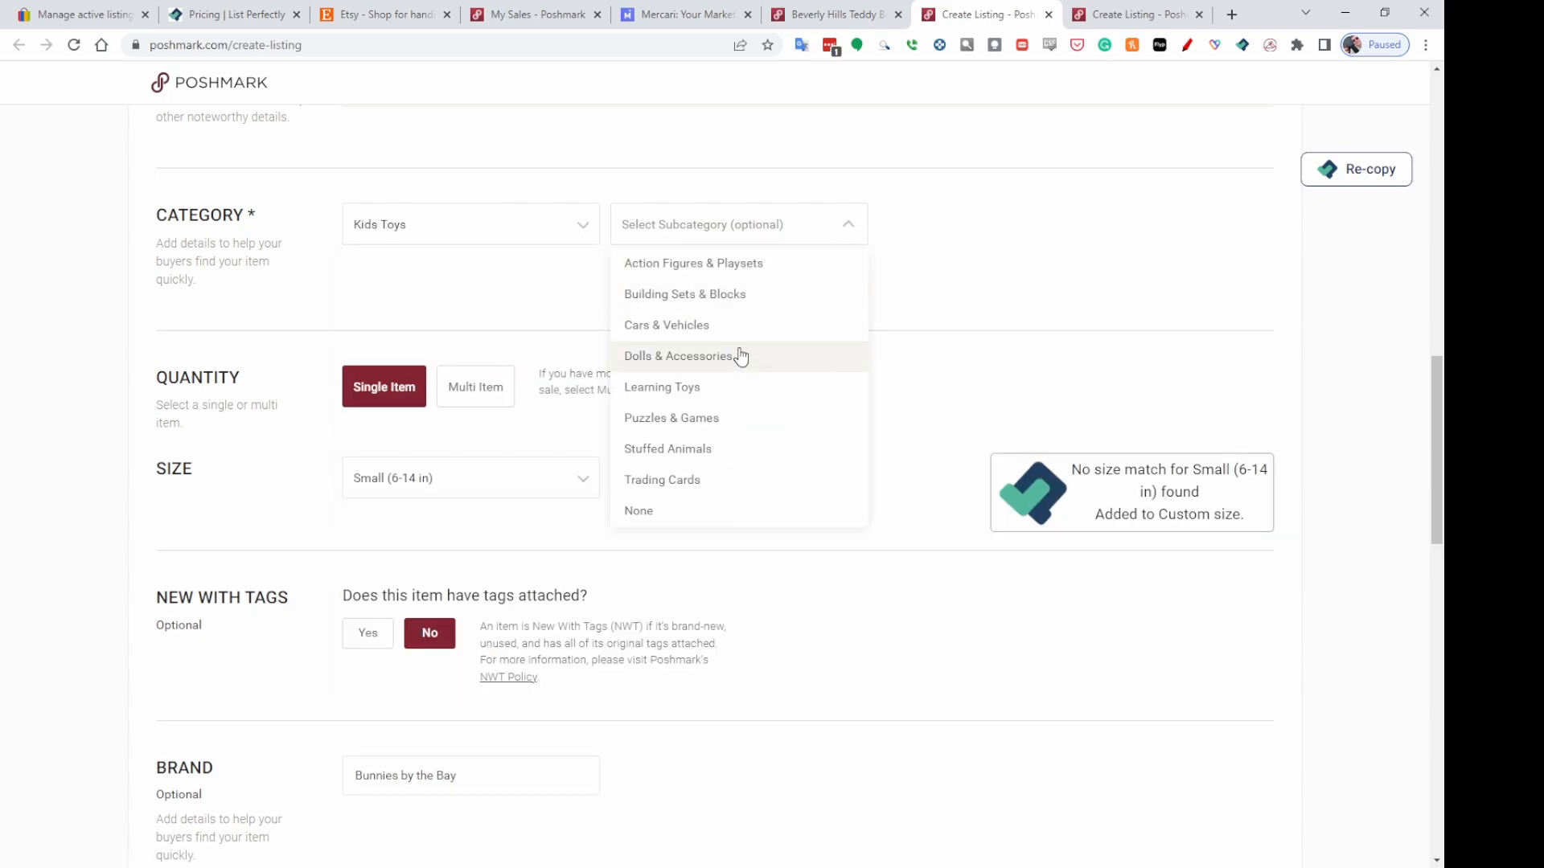
pyautogui.click(674, 455)
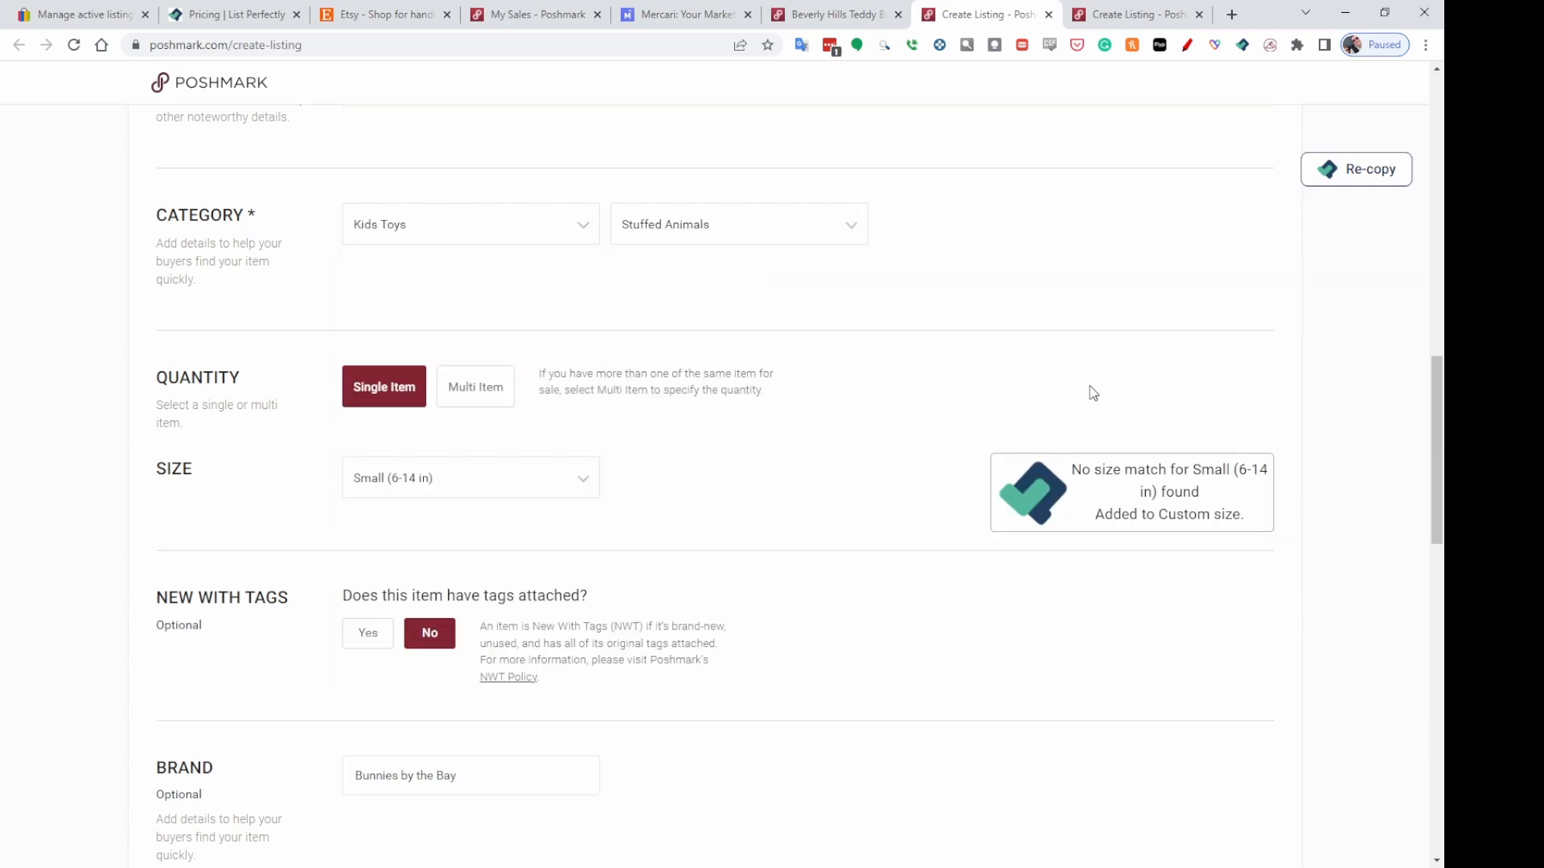
# Set the Carrots Bunnies listing's listing price to 20 and its original price to 0.
pyautogui.scroll(-4, 1038, 390)
pyautogui.scroll(-7, 1027, 353)
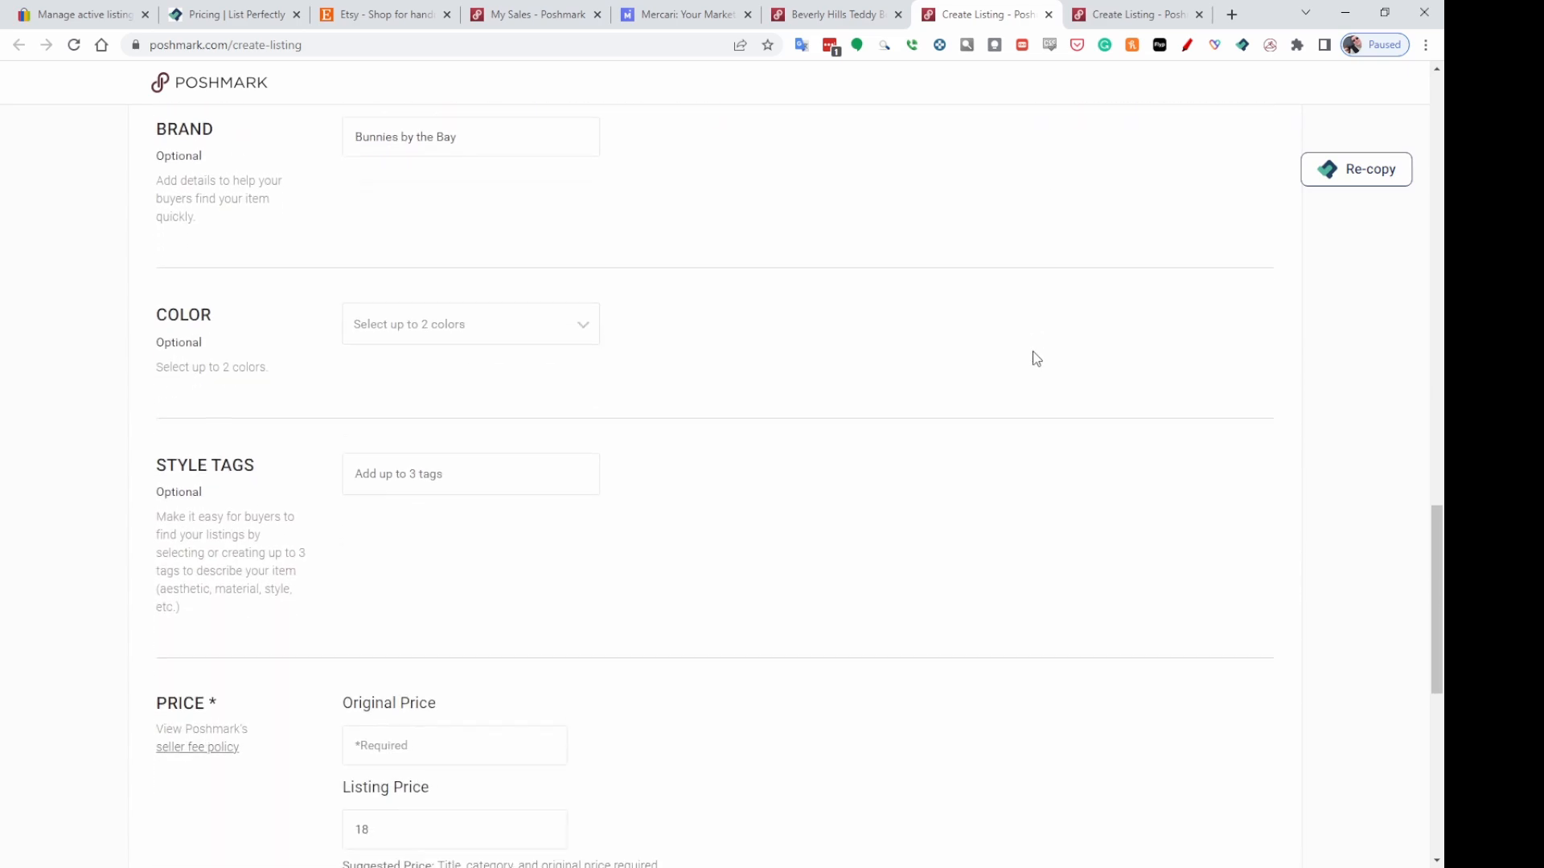
pyautogui.scroll(-1, 1054, 341)
pyautogui.scroll(2, 1054, 341)
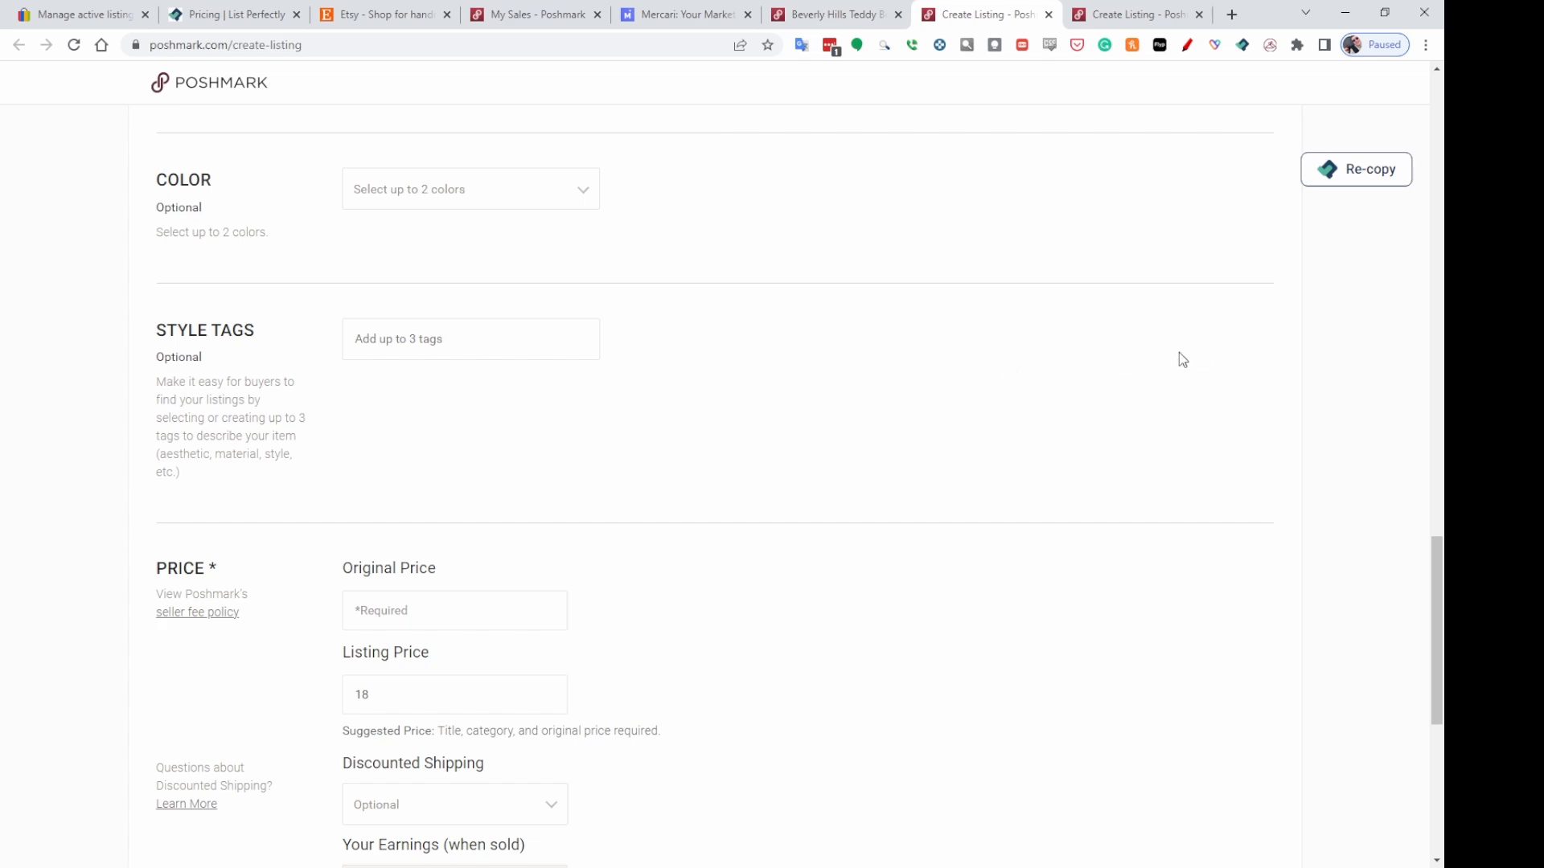
pyautogui.scroll(-3, 1179, 355)
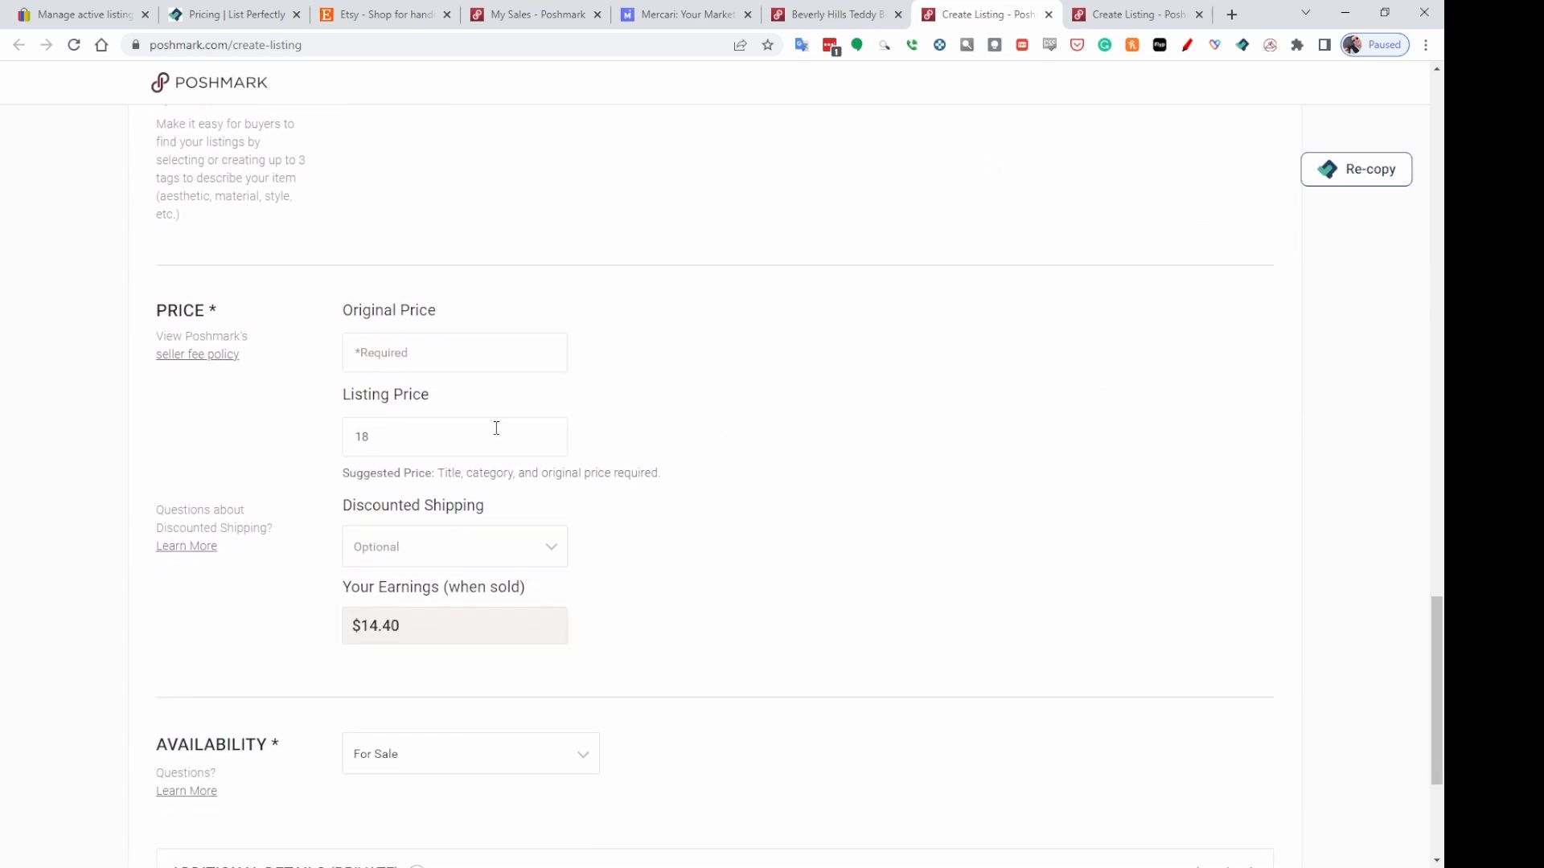
pyautogui.doubleClick(360, 436)
pyautogui.write('20')
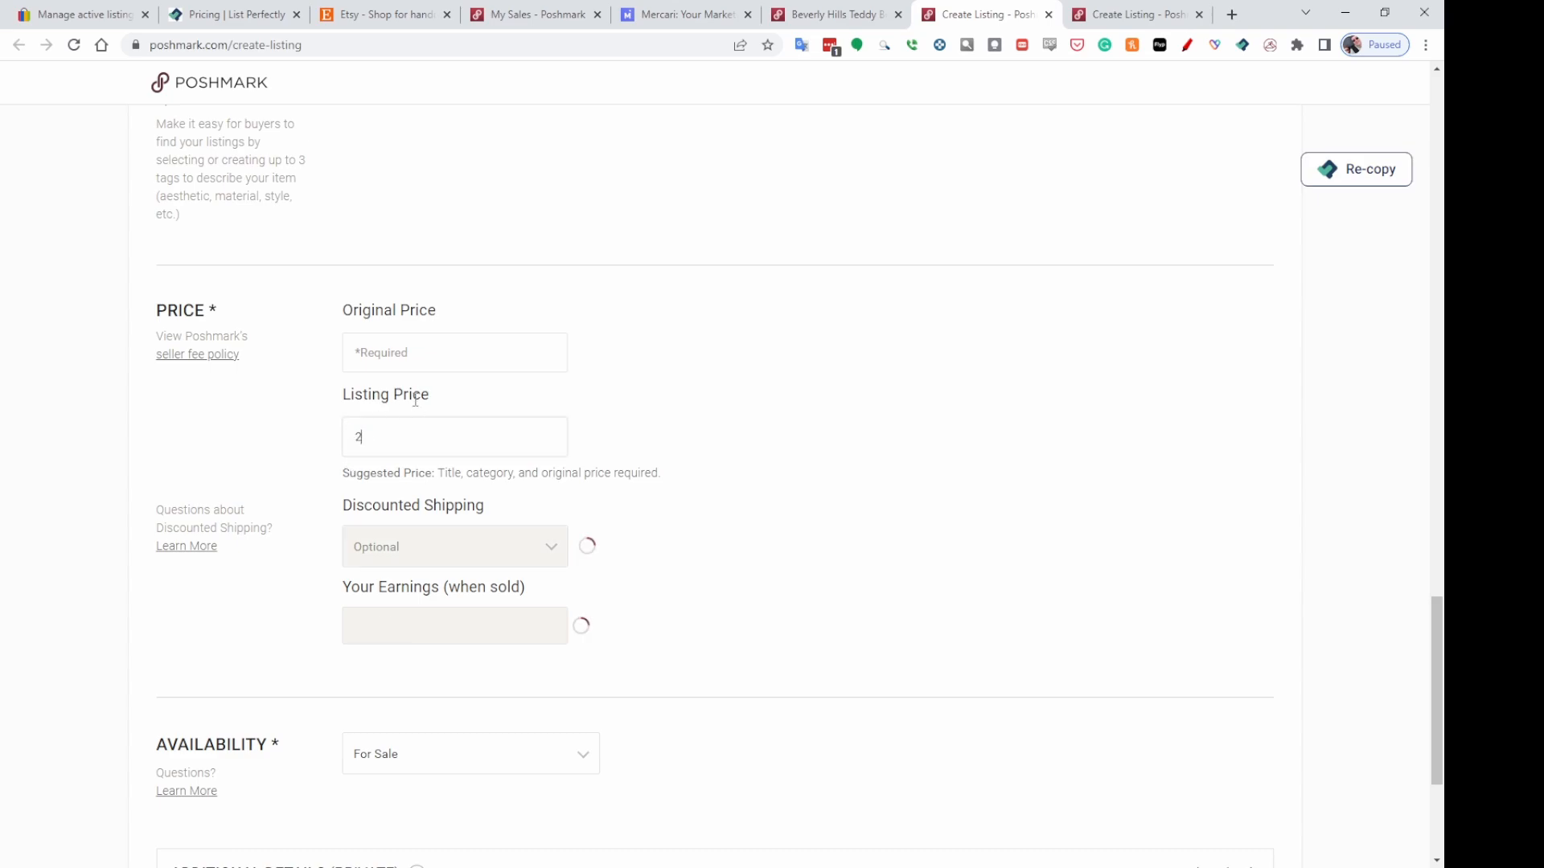
pyautogui.click(388, 359)
pyautogui.write('0')
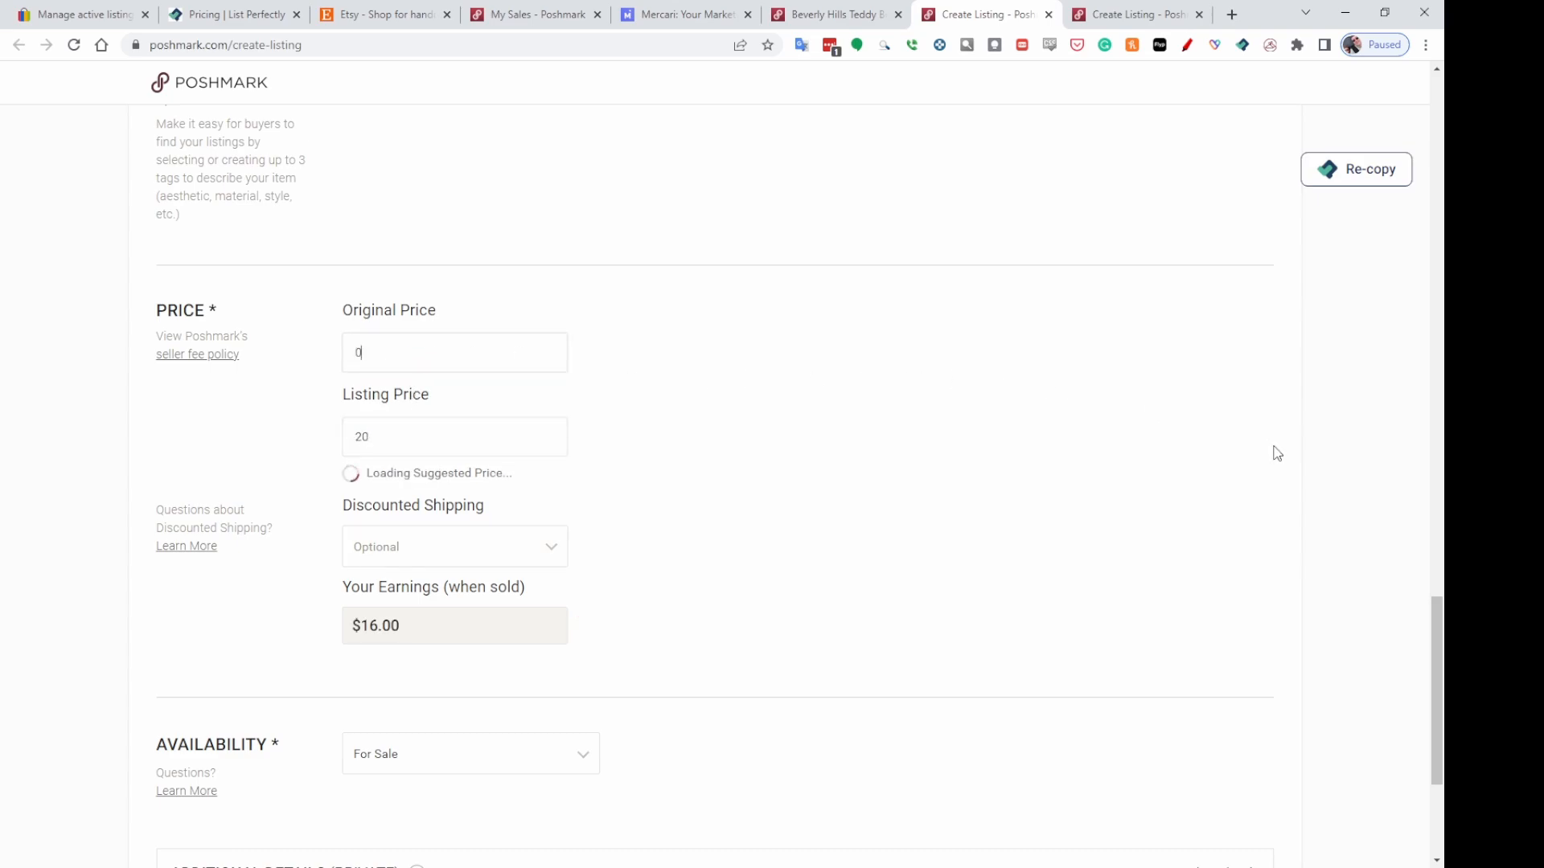
# Publish the Carrots Bunnies Rabbit Plush listing on Poshmark.
pyautogui.scroll(-2, 1367, 431)
pyautogui.scroll(-1, 1372, 440)
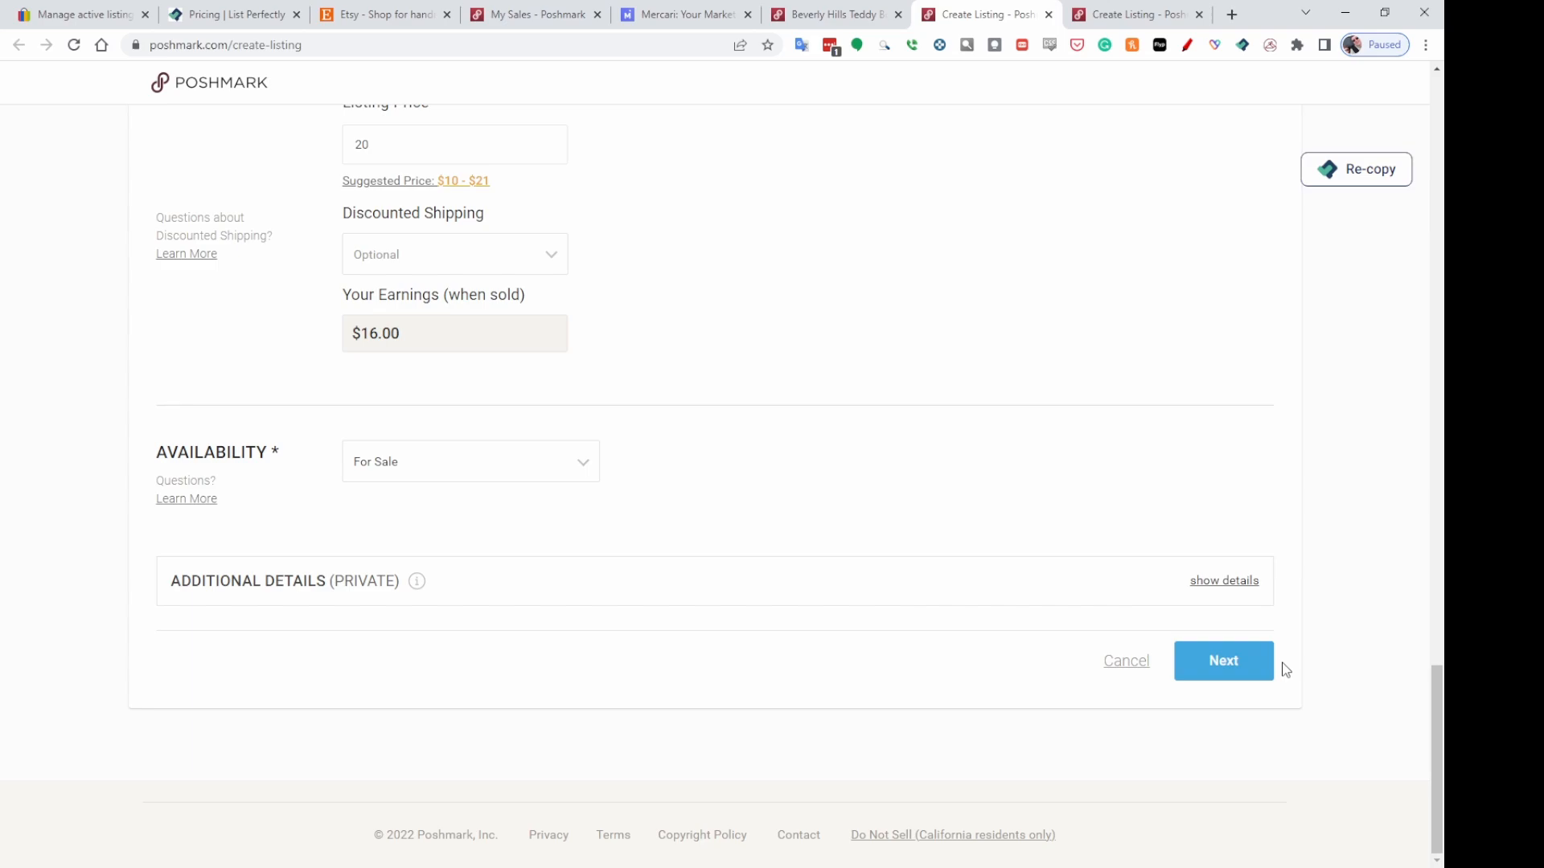
pyautogui.click(1214, 678)
pyautogui.click(708, 832)
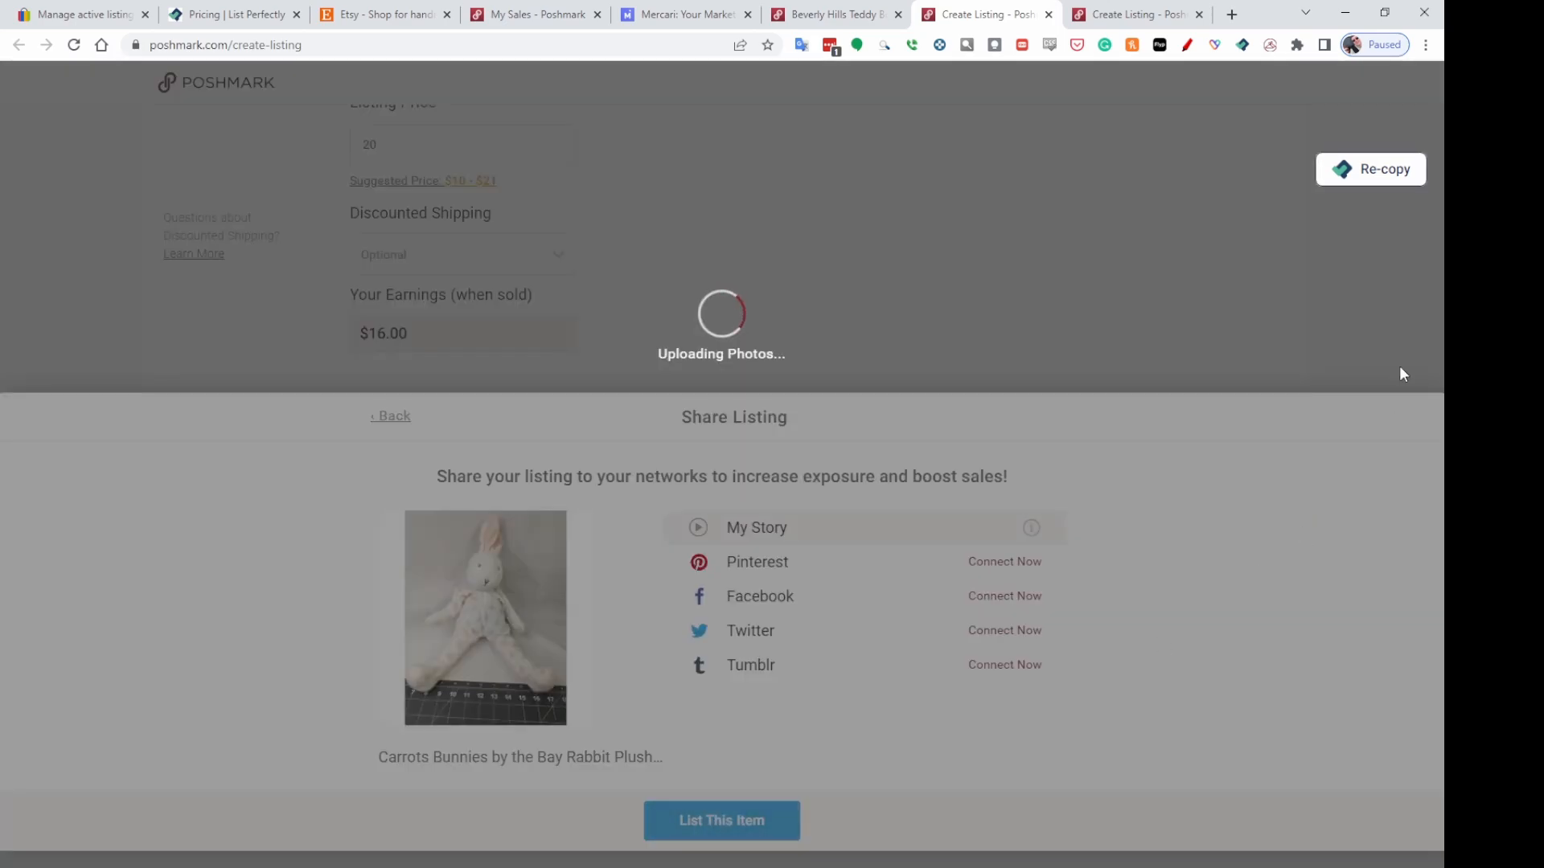
# Switch to the Farm Credit Snapback Hat draft and set its category to Men Accessories, subcategory Hats.
pyautogui.click(1144, 15)
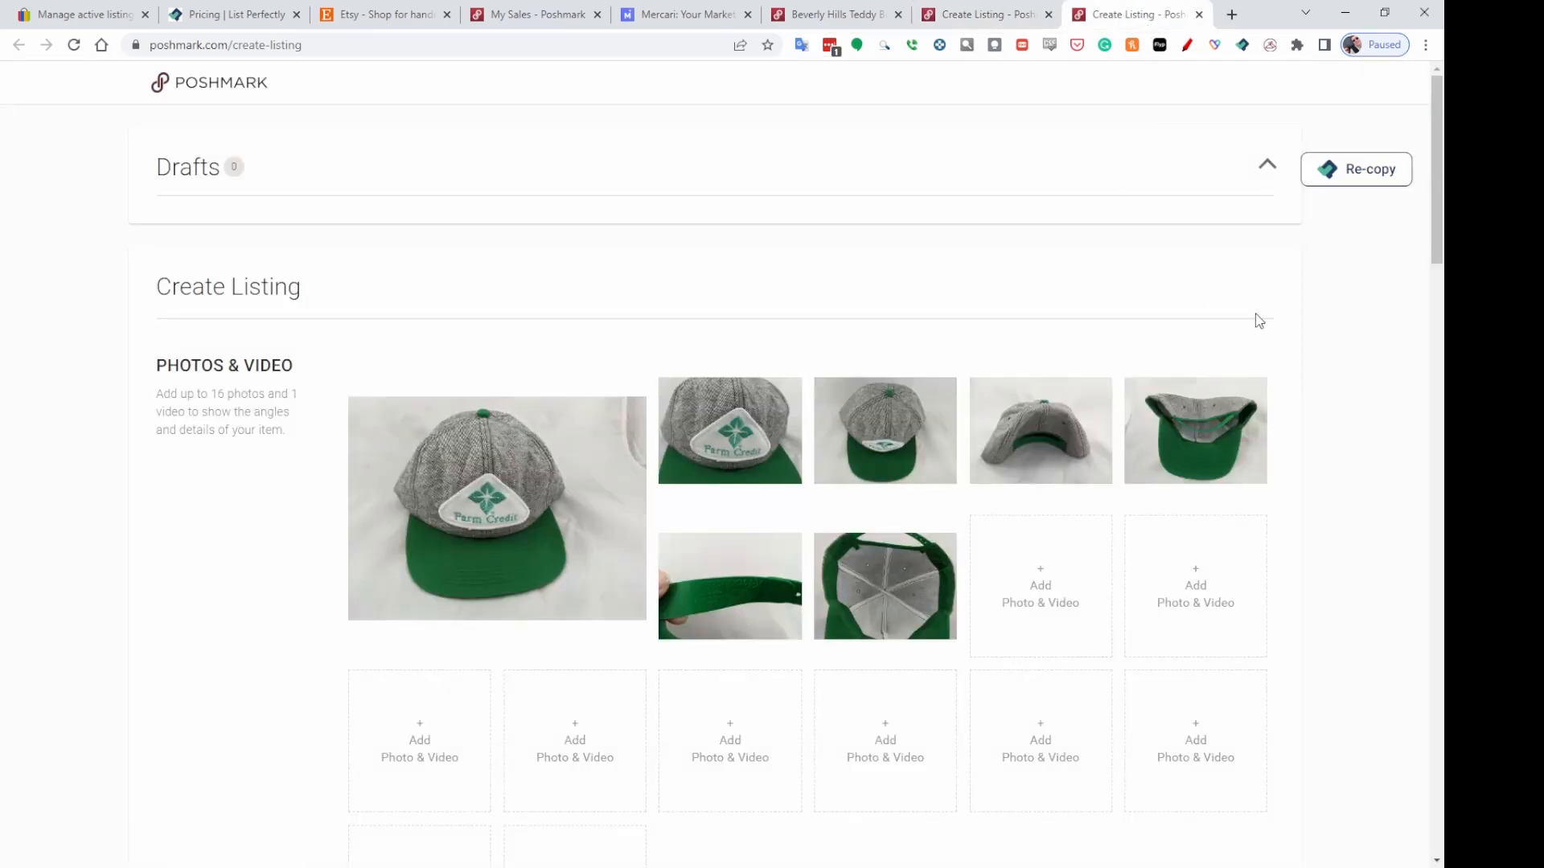
pyautogui.scroll(-6, 1255, 322)
pyautogui.scroll(-4, 1222, 335)
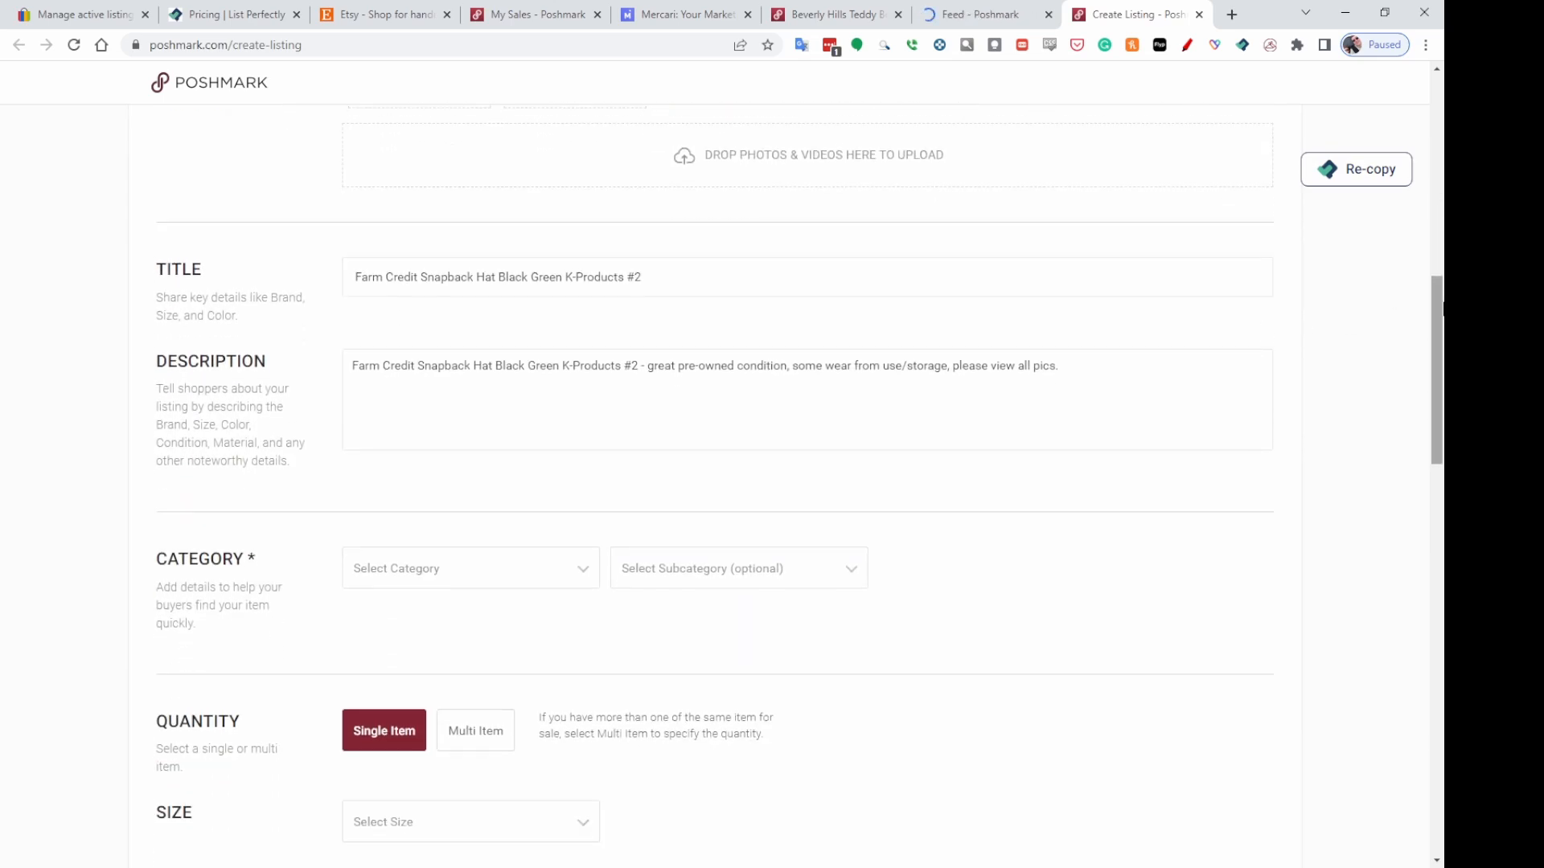
pyautogui.click(474, 577)
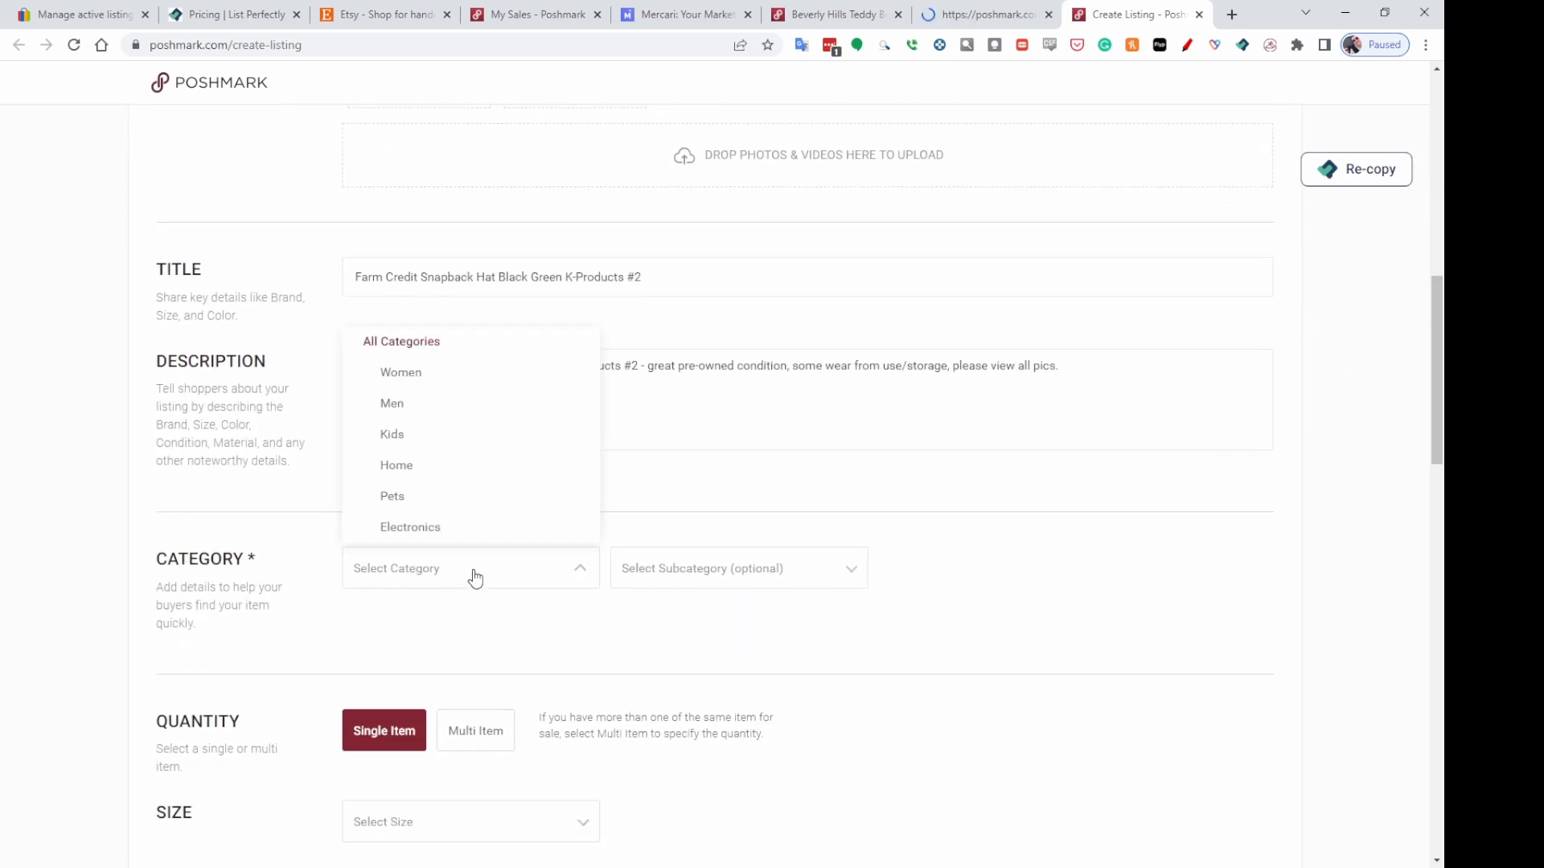
pyautogui.click(394, 405)
pyautogui.scroll(2, 545, 426)
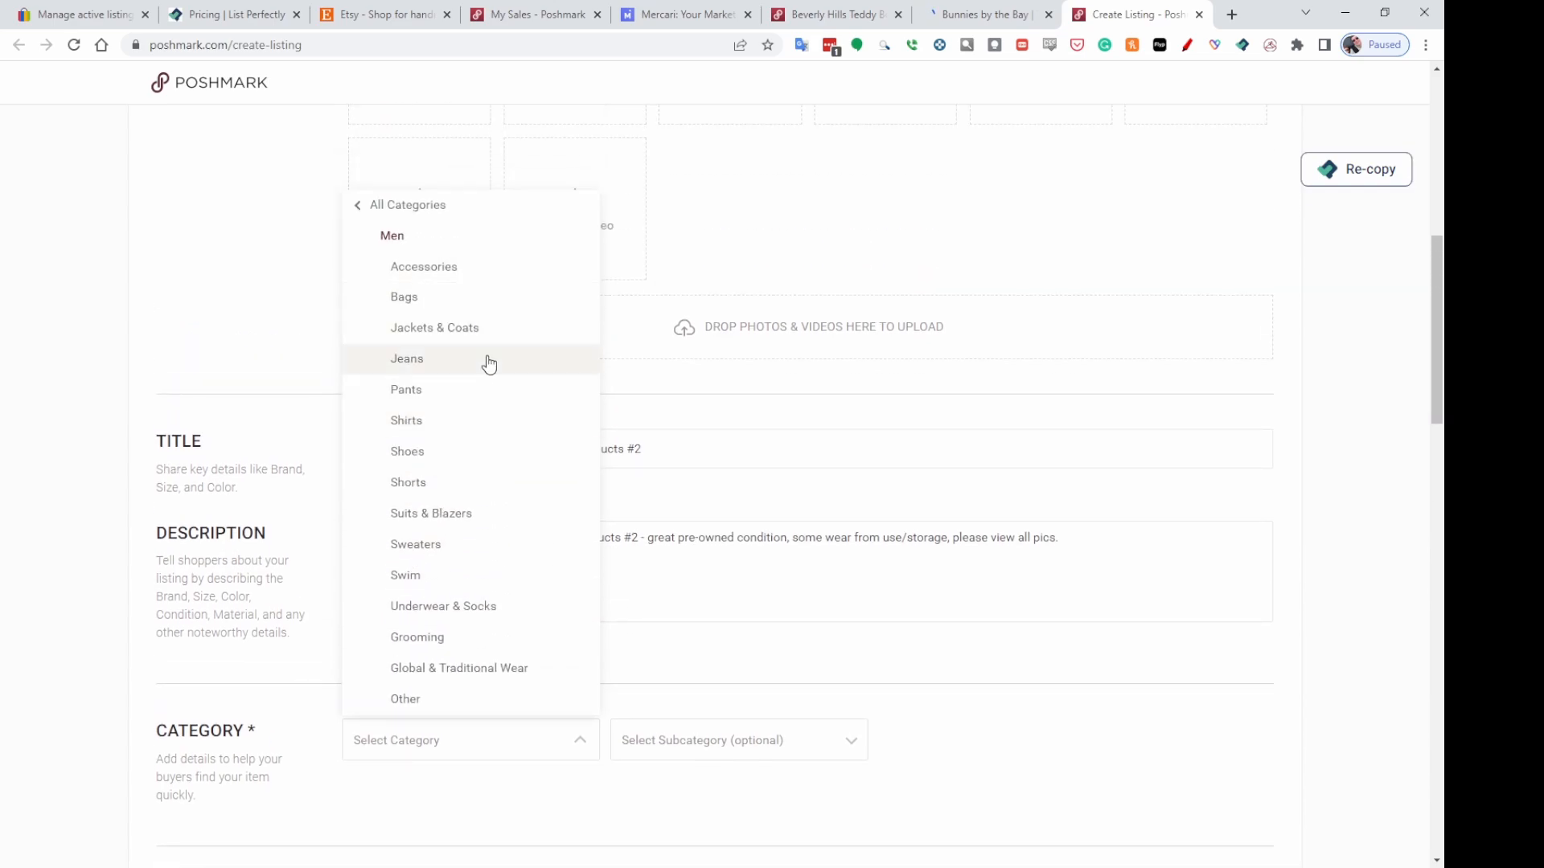
pyautogui.click(437, 279)
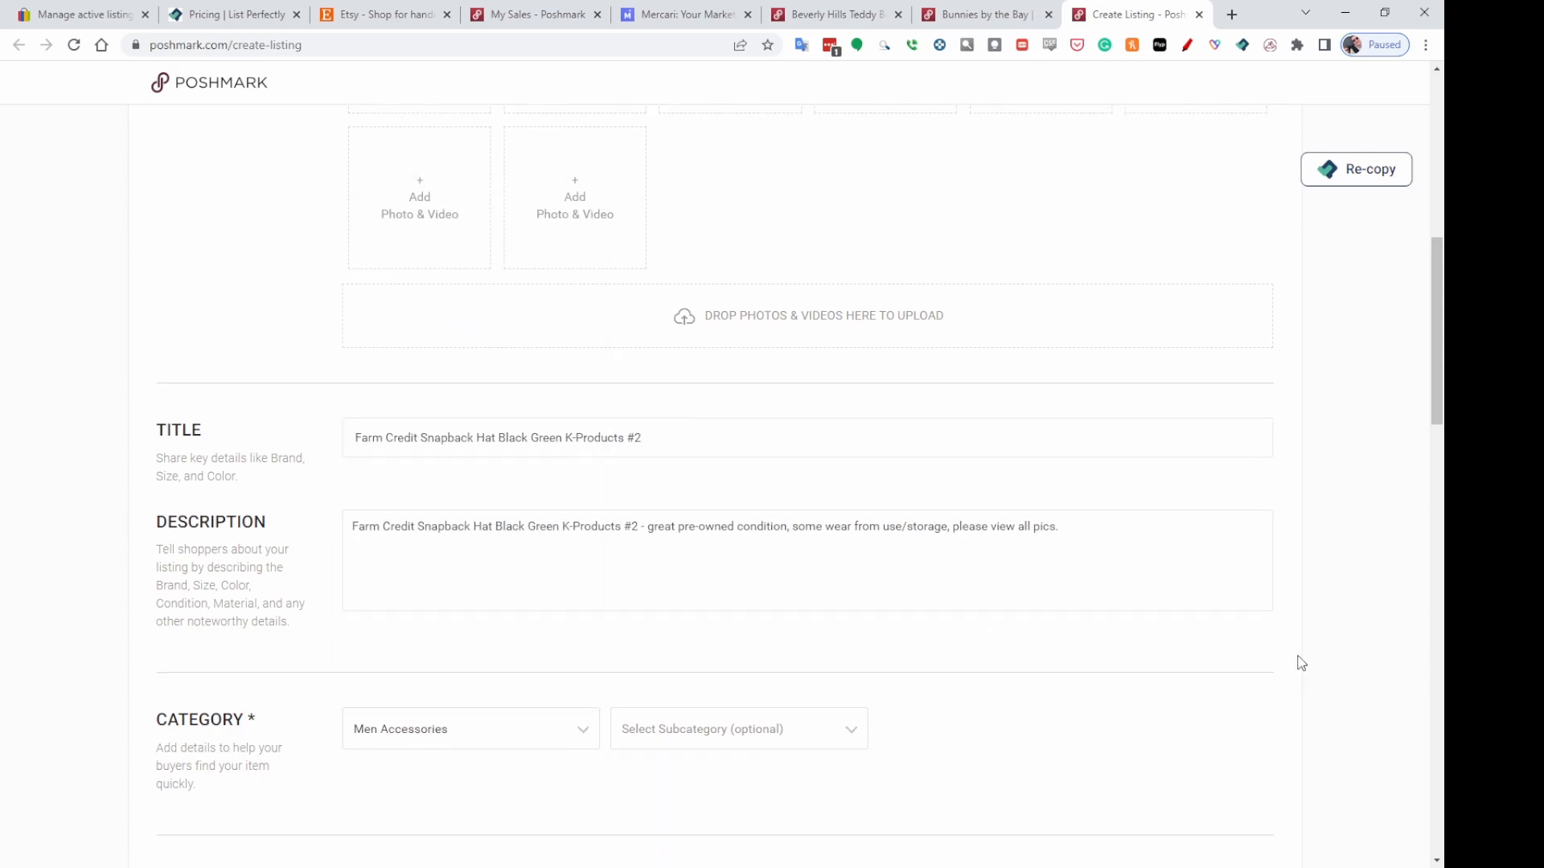
pyautogui.scroll(-3, 1010, 582)
pyautogui.click(829, 492)
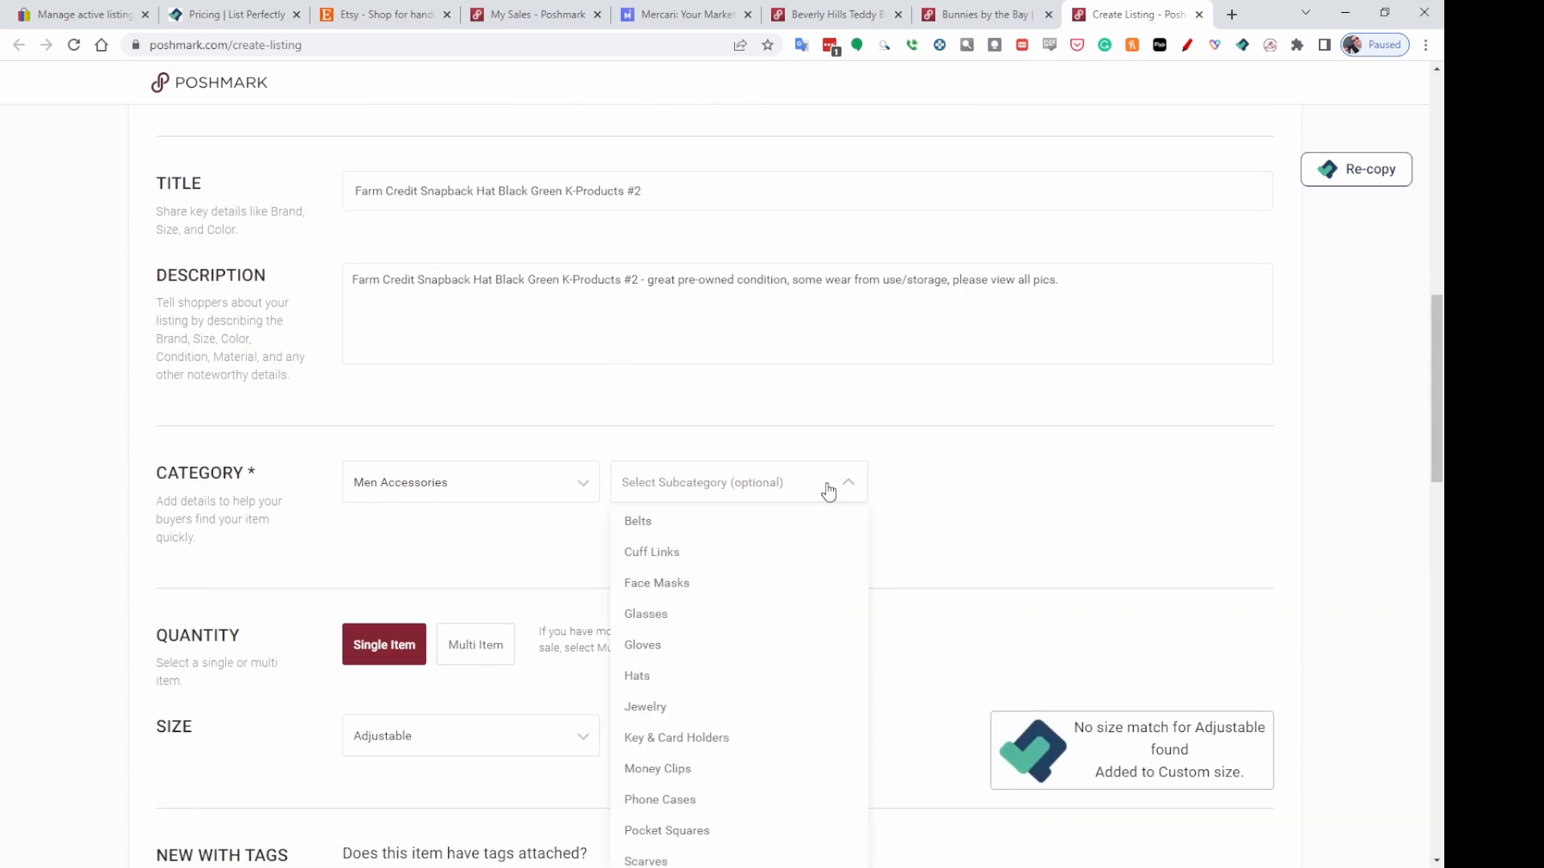
pyautogui.click(638, 677)
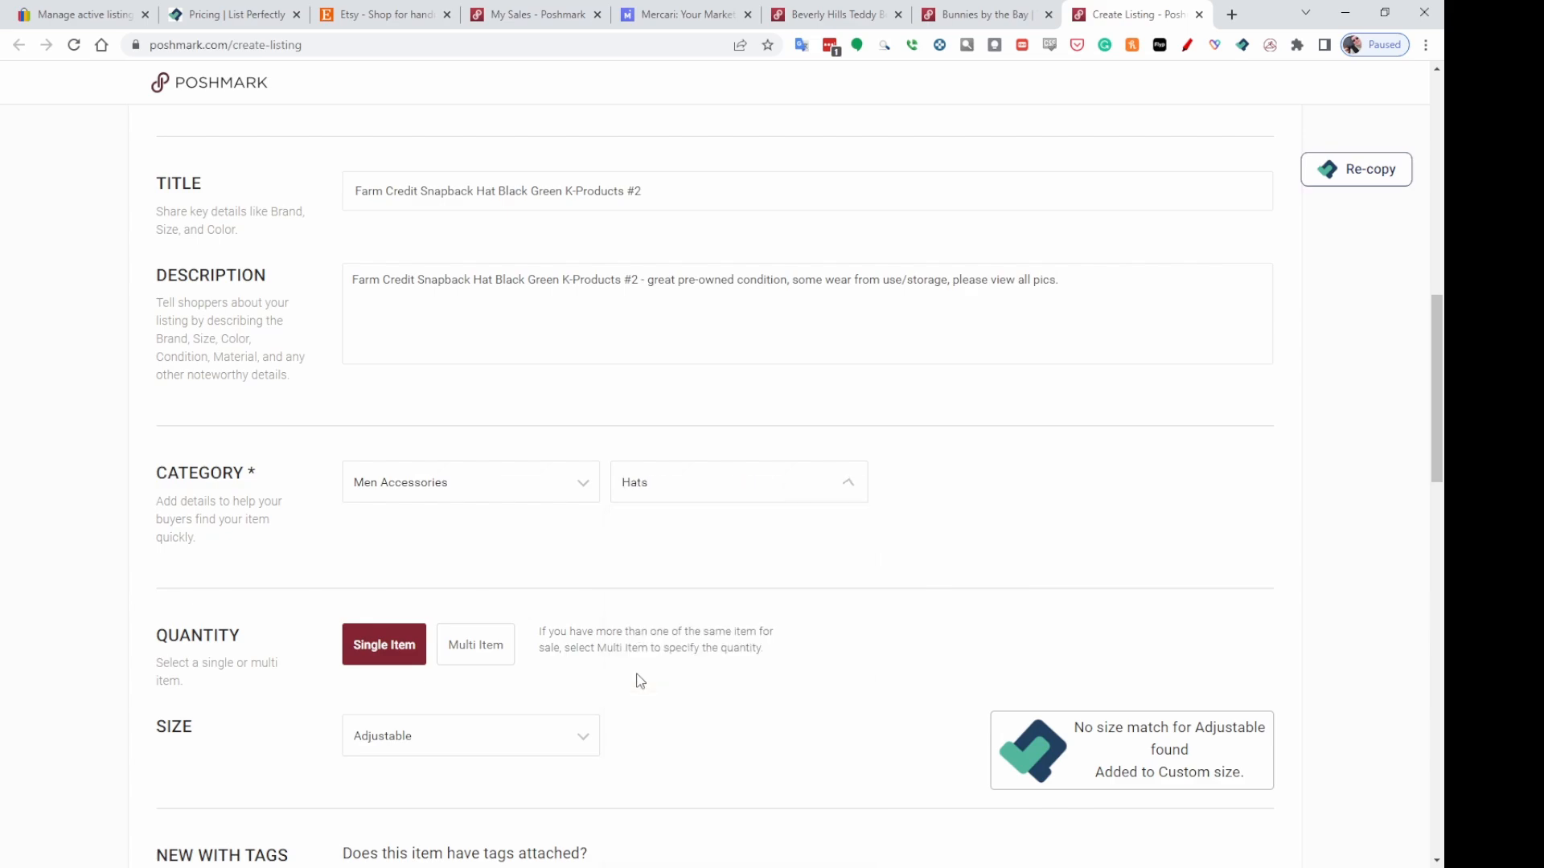
# Set the Farm Credit hat's listing price to 19 and its original price to 0.
pyautogui.scroll(-4, 860, 458)
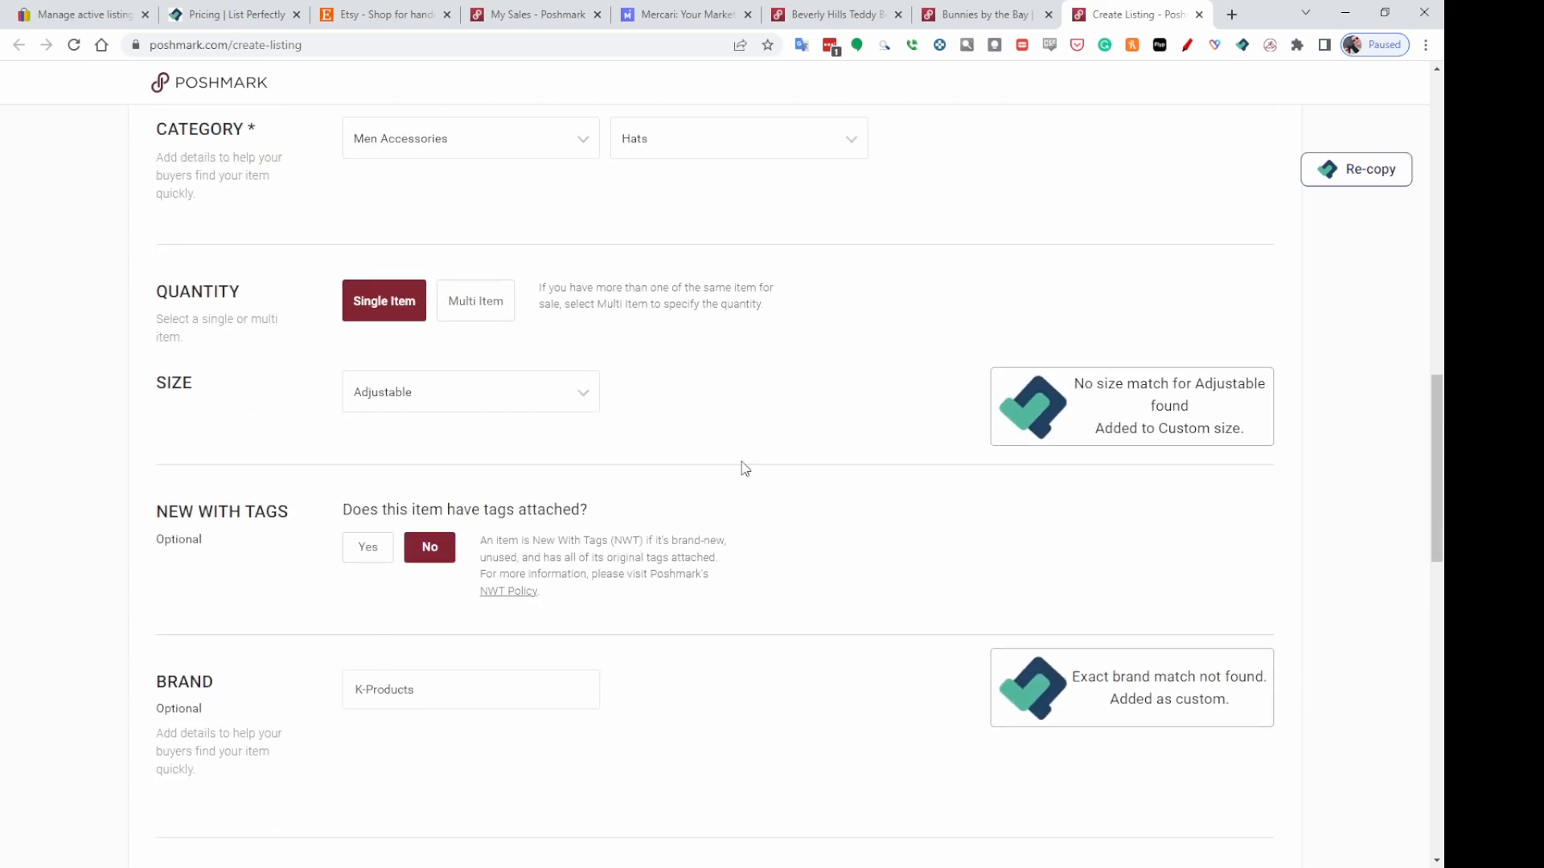
pyautogui.scroll(-1, 620, 434)
pyautogui.scroll(-3, 804, 374)
pyautogui.scroll(-6, 874, 363)
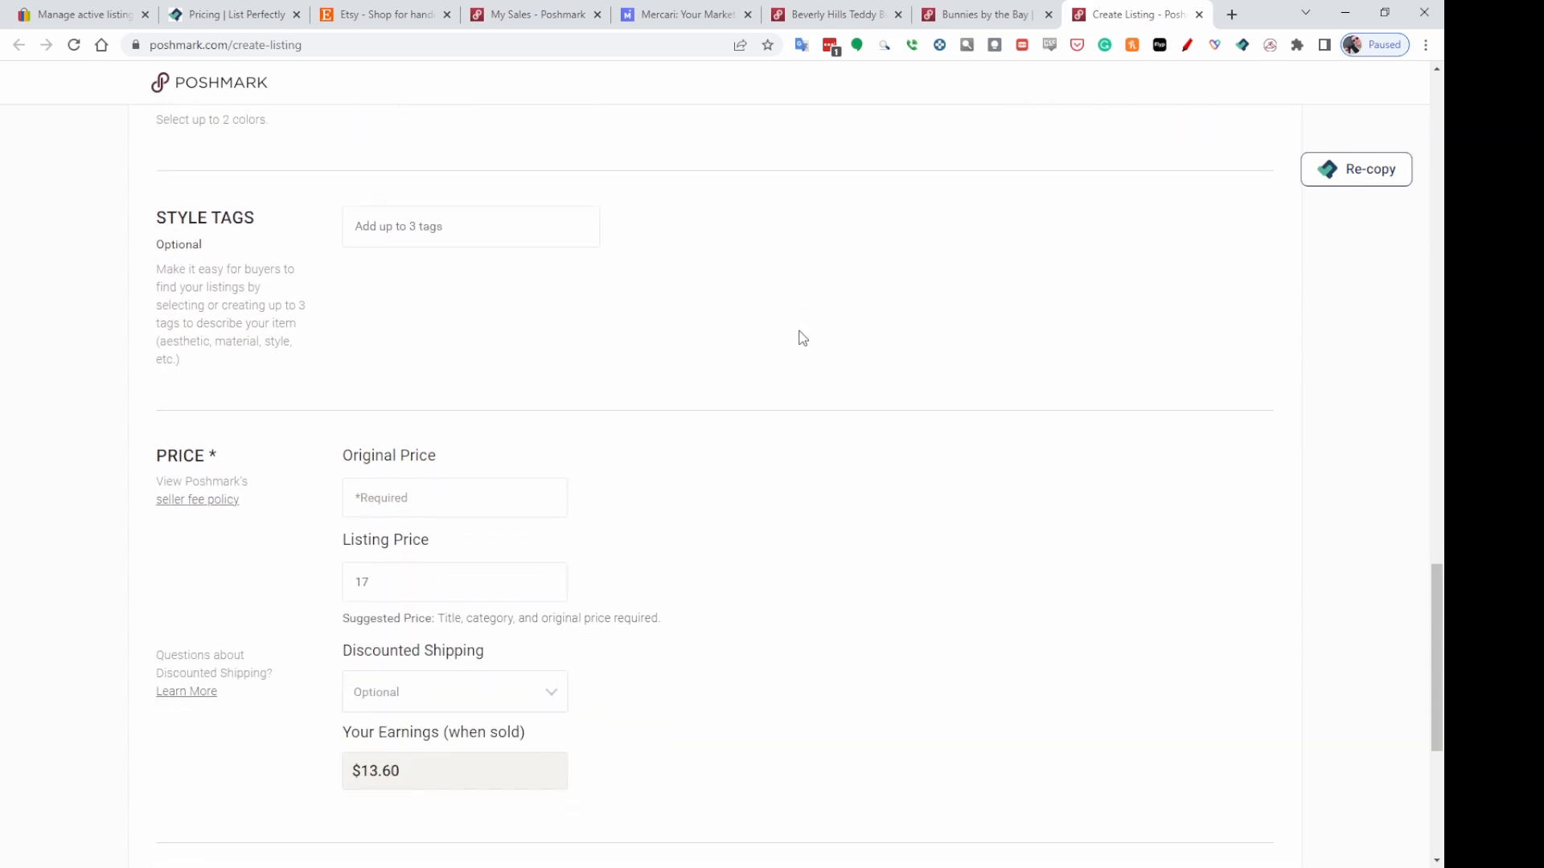
pyautogui.scroll(-2, 802, 338)
pyautogui.click(365, 454)
pyautogui.press('BackSpace')
pyautogui.write('9')
pyautogui.click(404, 359)
pyautogui.write('0')
pyautogui.click(1028, 382)
# Publish the Farm Credit Snapback Hat listing on Poshmark.
pyautogui.scroll(-4, 1321, 414)
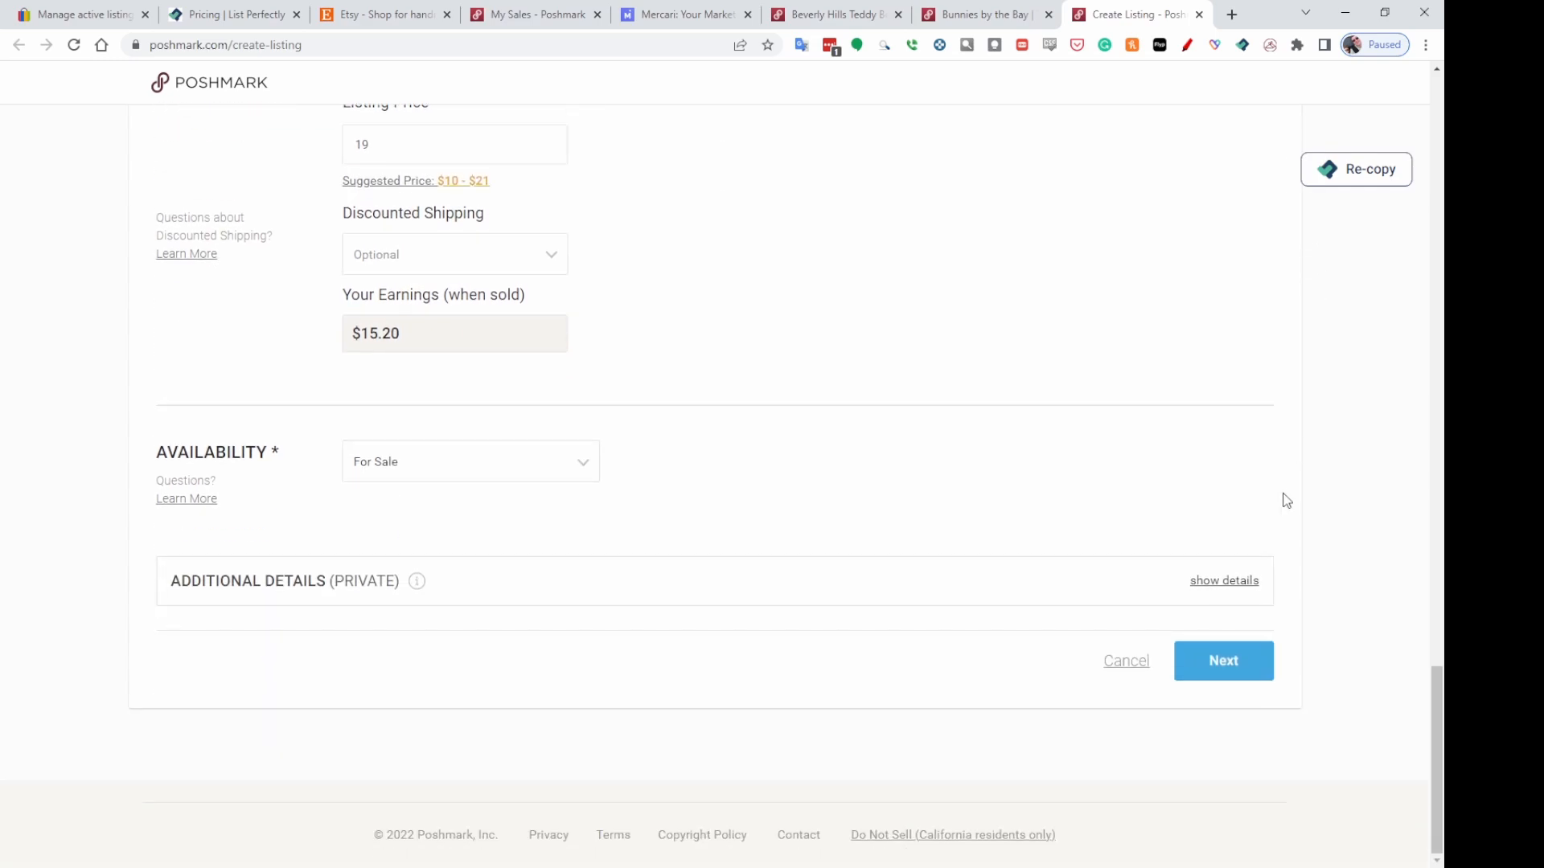
pyautogui.click(1233, 669)
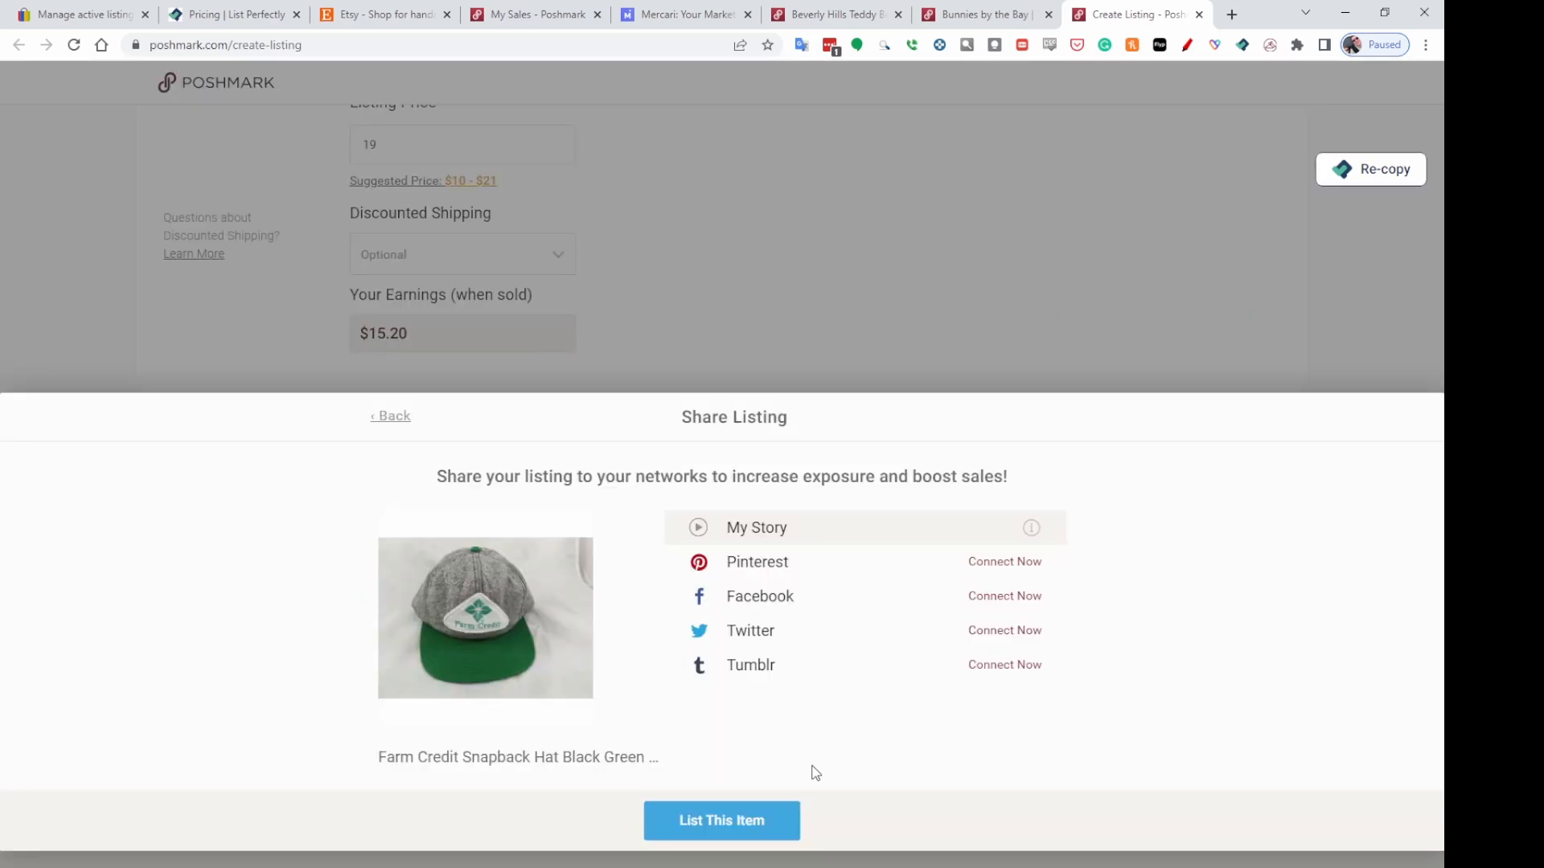
pyautogui.click(714, 826)
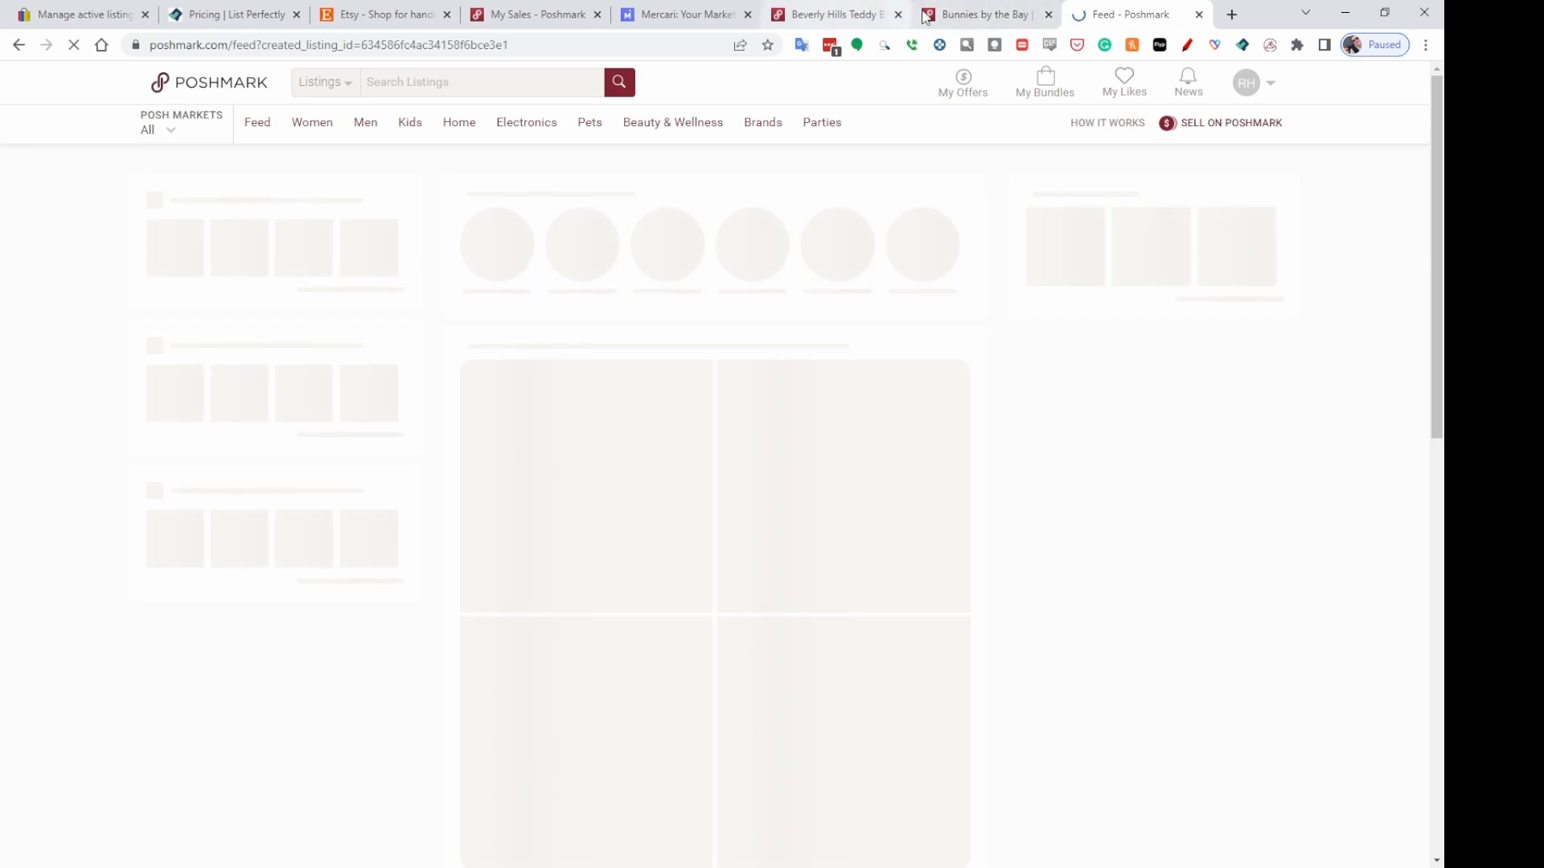
# Close the published Poshmark listing tabs and return to the eBay active listings page.
pyautogui.click(834, 18)
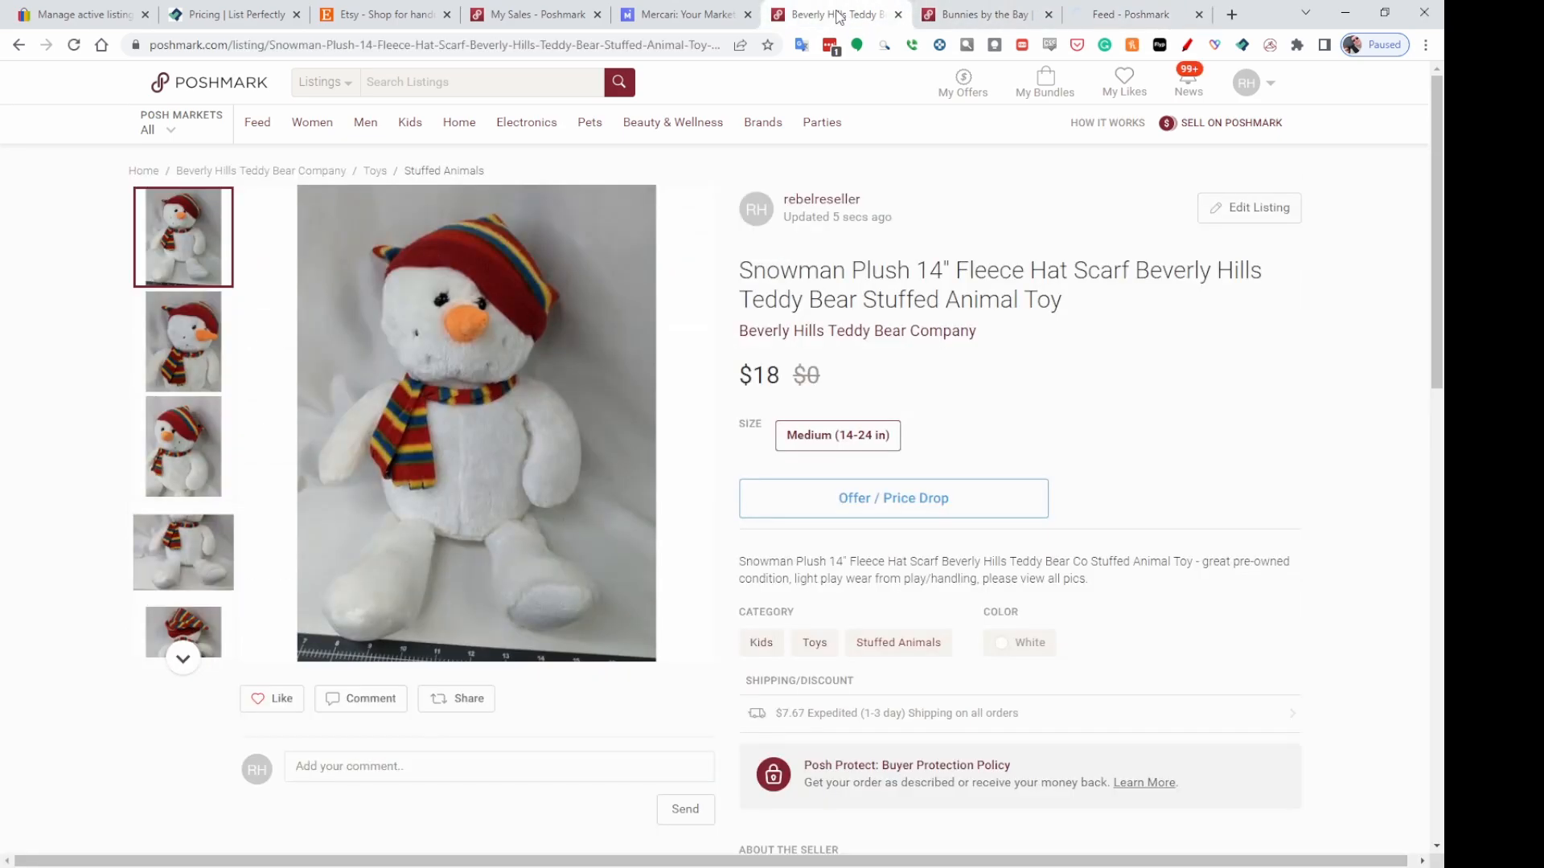
pyautogui.click(899, 14)
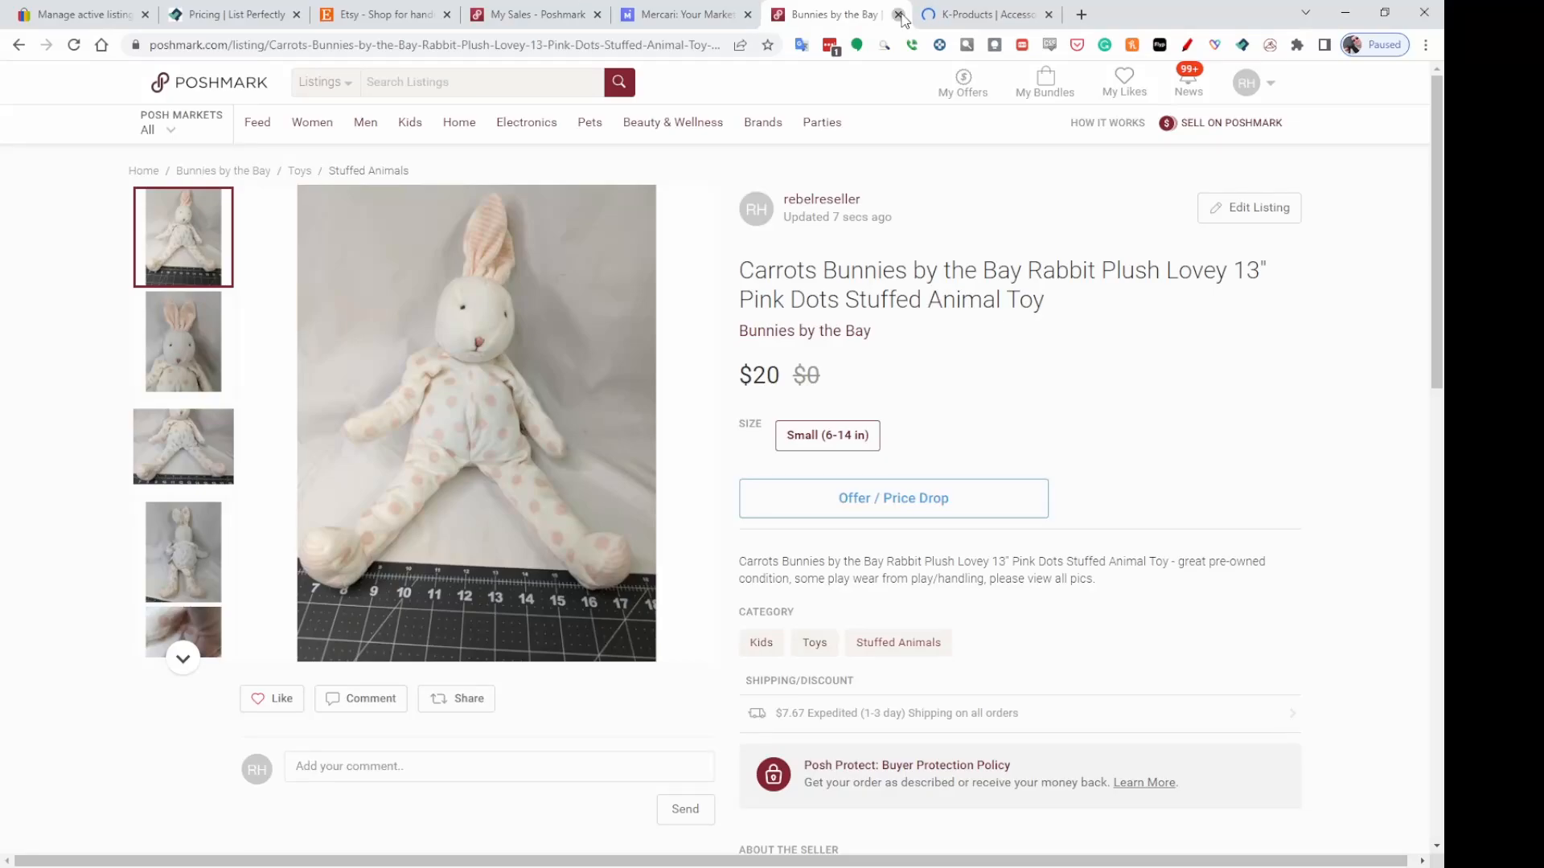
pyautogui.click(898, 15)
pyautogui.click(898, 14)
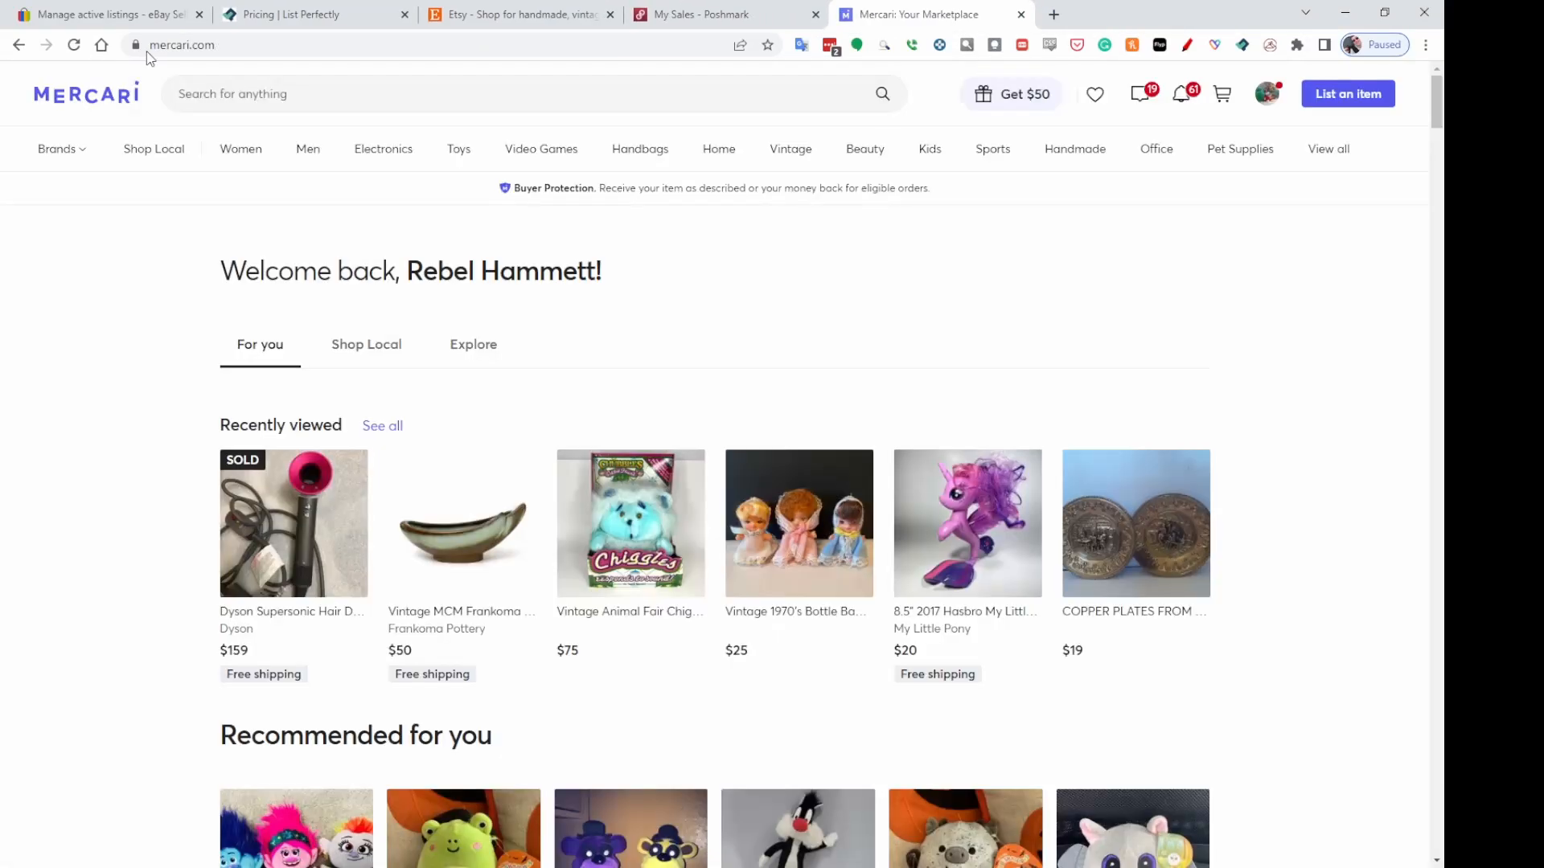
pyautogui.click(127, 17)
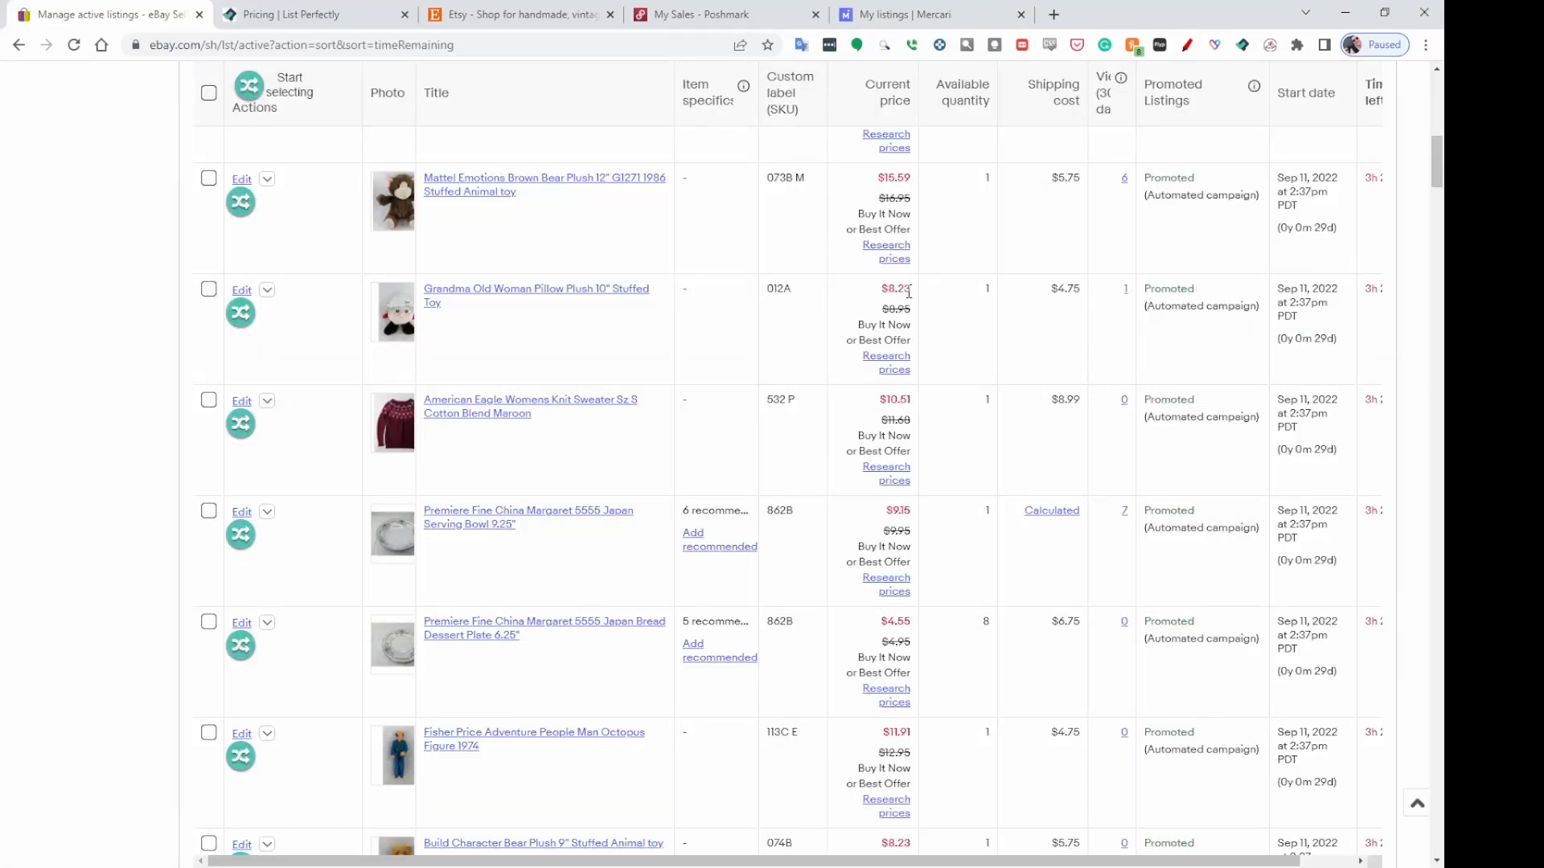
# Turn on listing selection and change the Grandma Old Woman Pillow Plush's custom label to 012A M.
pyautogui.click(268, 86)
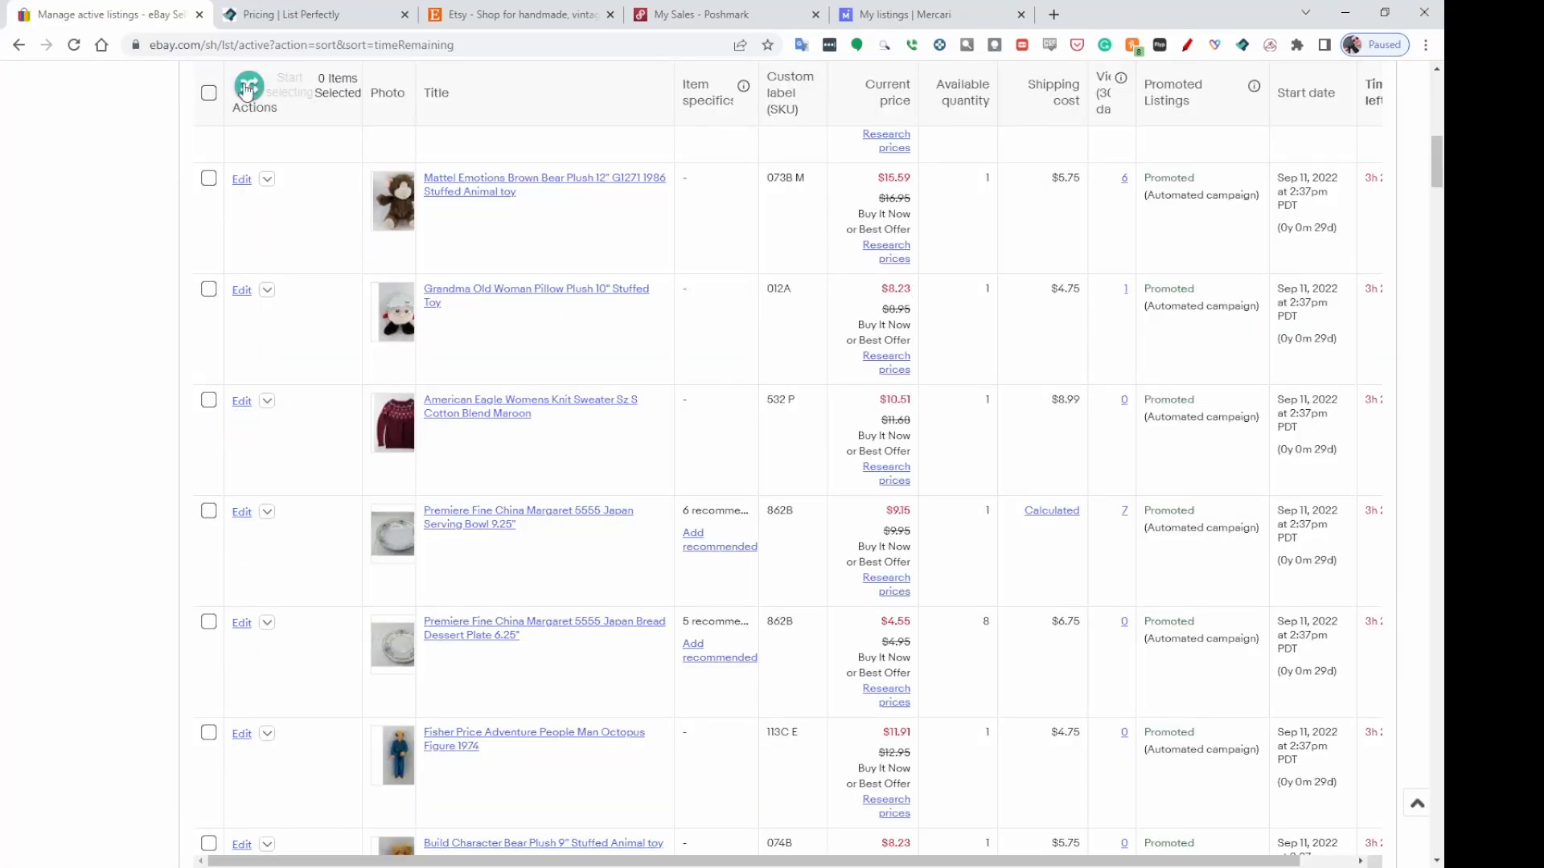
pyautogui.click(837, 291)
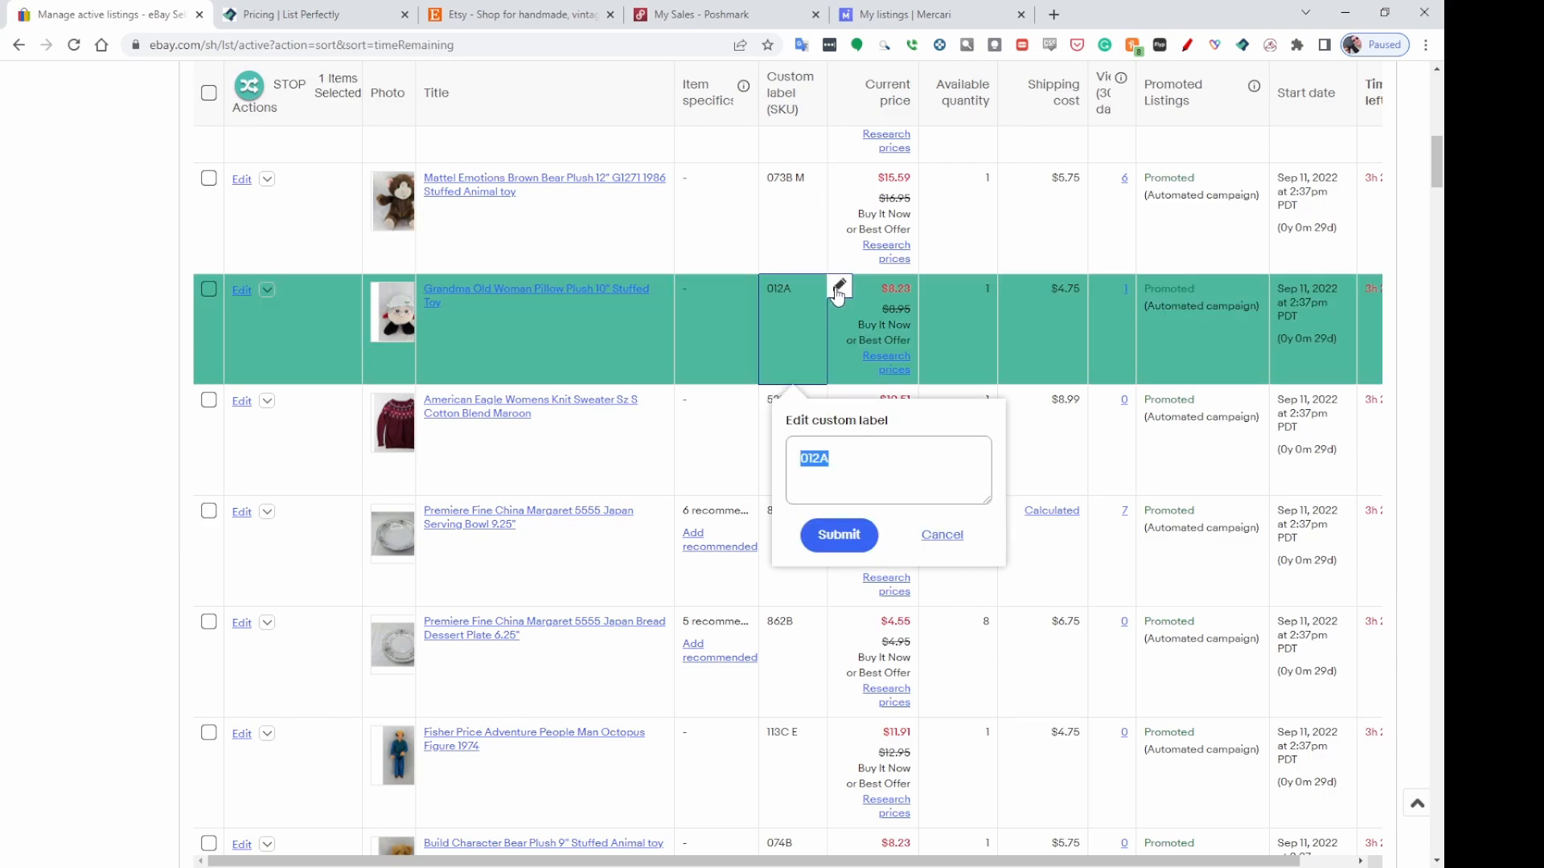
pyautogui.click(833, 461)
pyautogui.write('M')
pyautogui.click(839, 536)
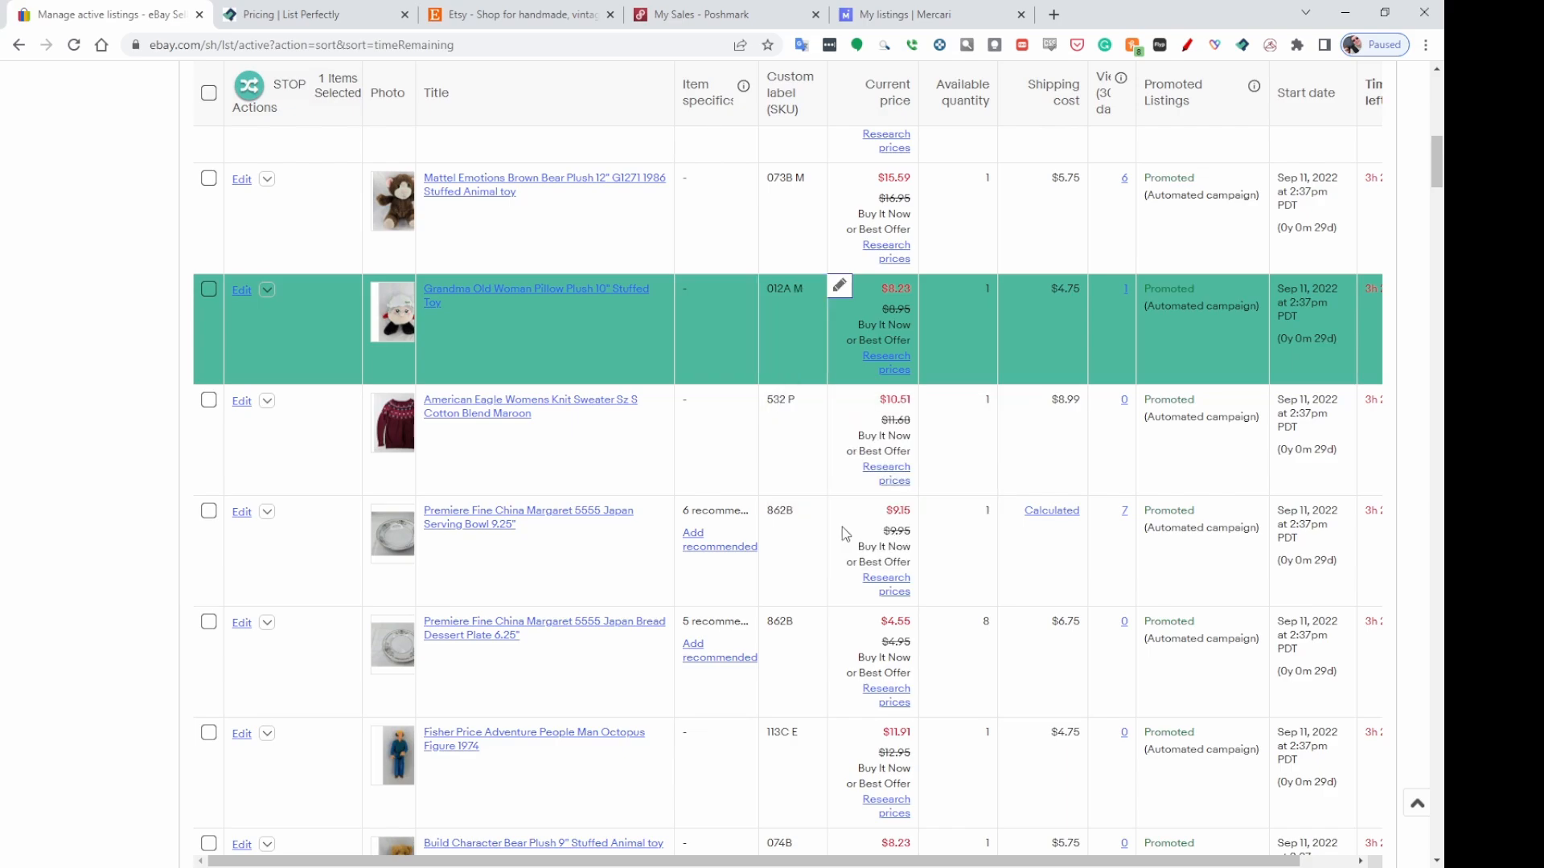
# Change the Build Character Bear Plush's custom label to 074B M, selecting that listing too.
pyautogui.scroll(-2, 917, 505)
pyautogui.scroll(-2, 919, 494)
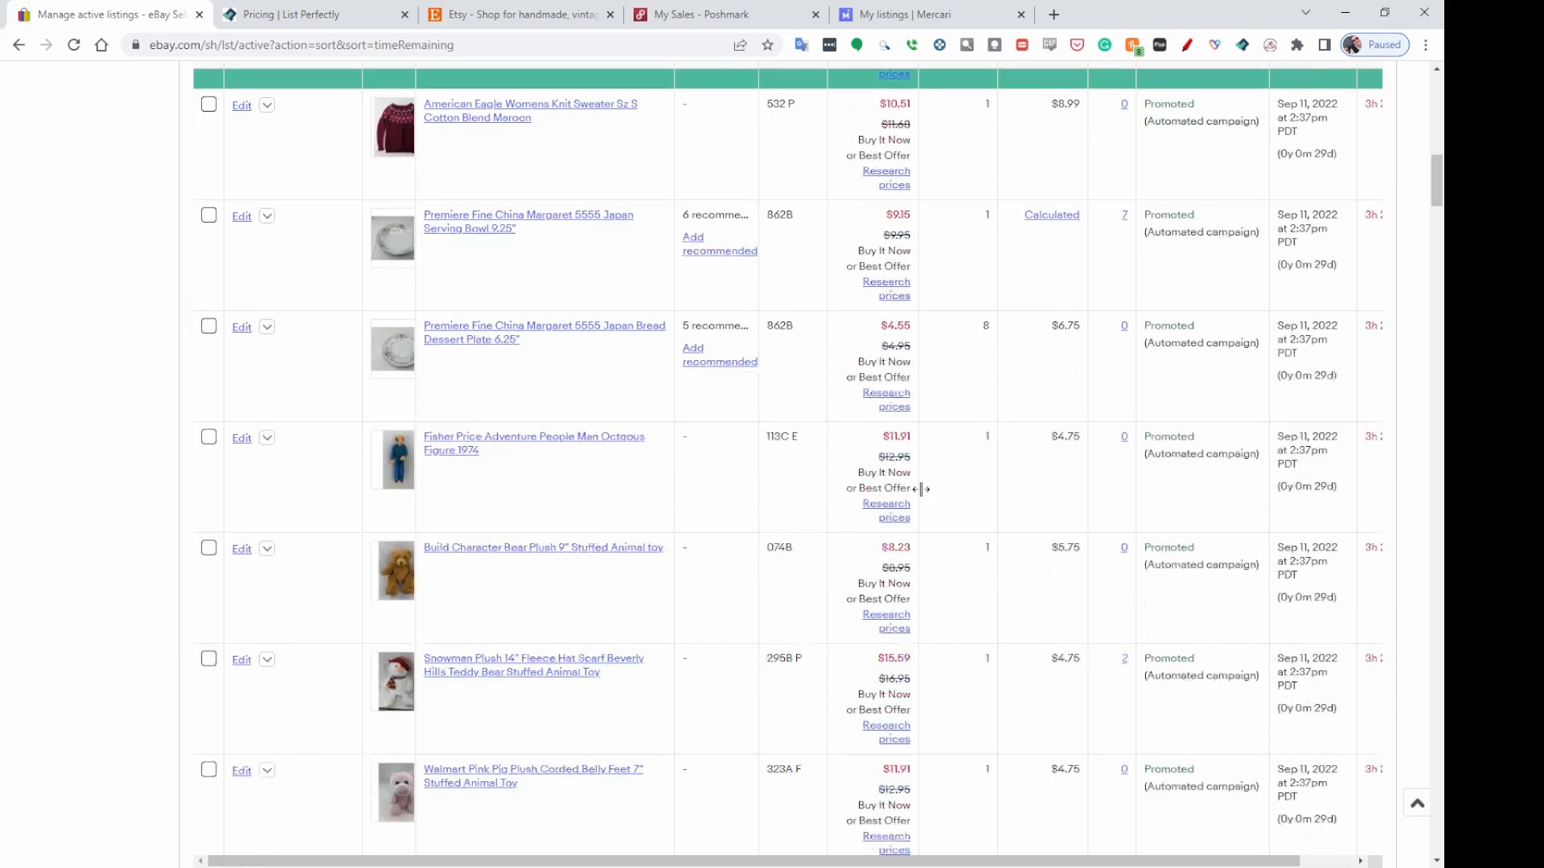
pyautogui.scroll(-2, 952, 475)
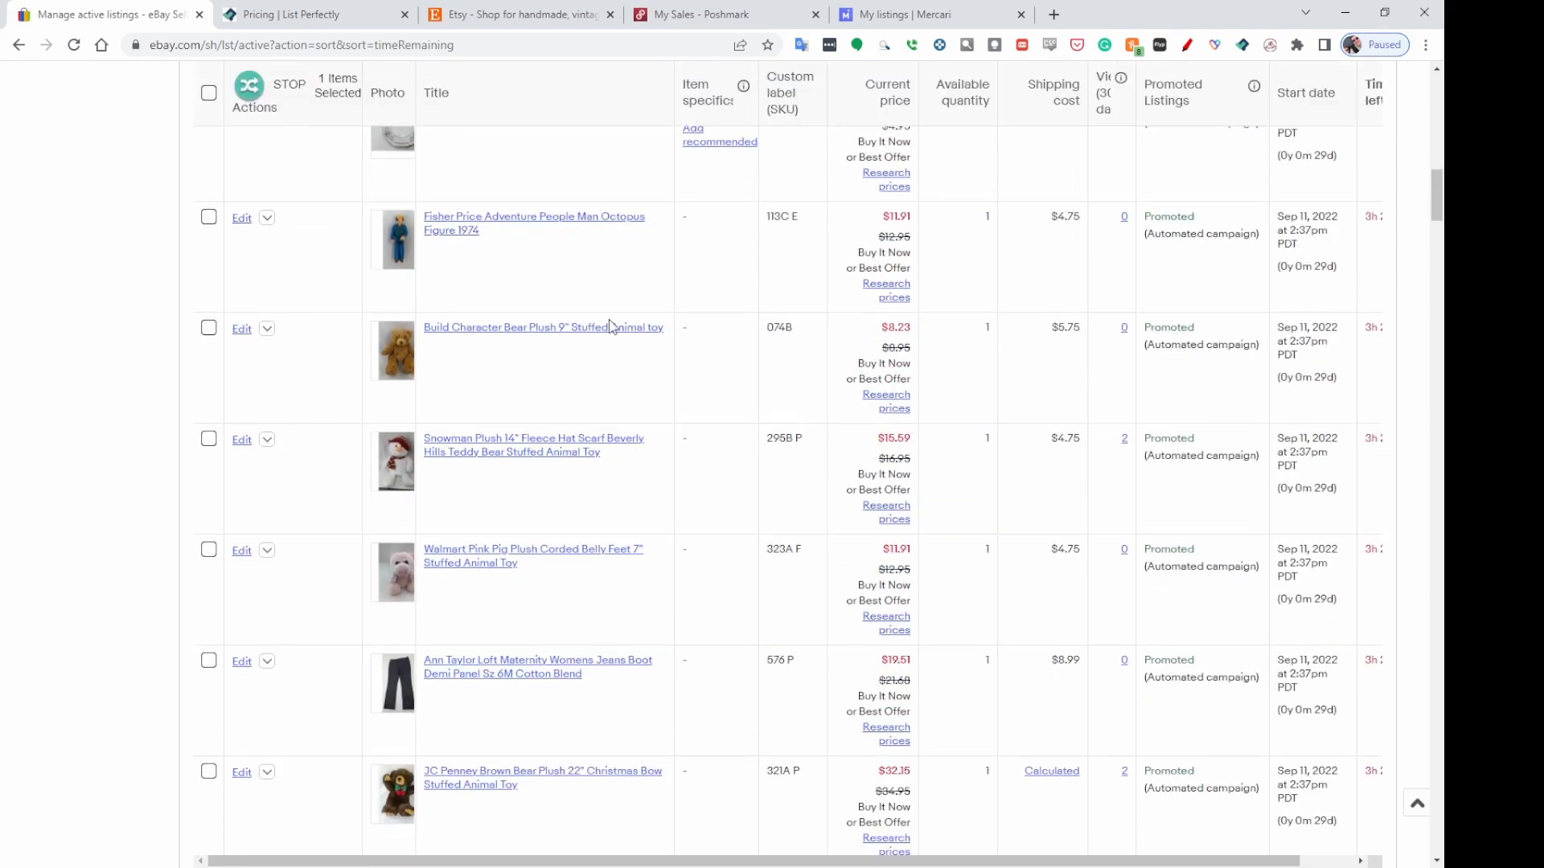
pyautogui.click(841, 324)
pyautogui.click(839, 500)
pyautogui.write('M')
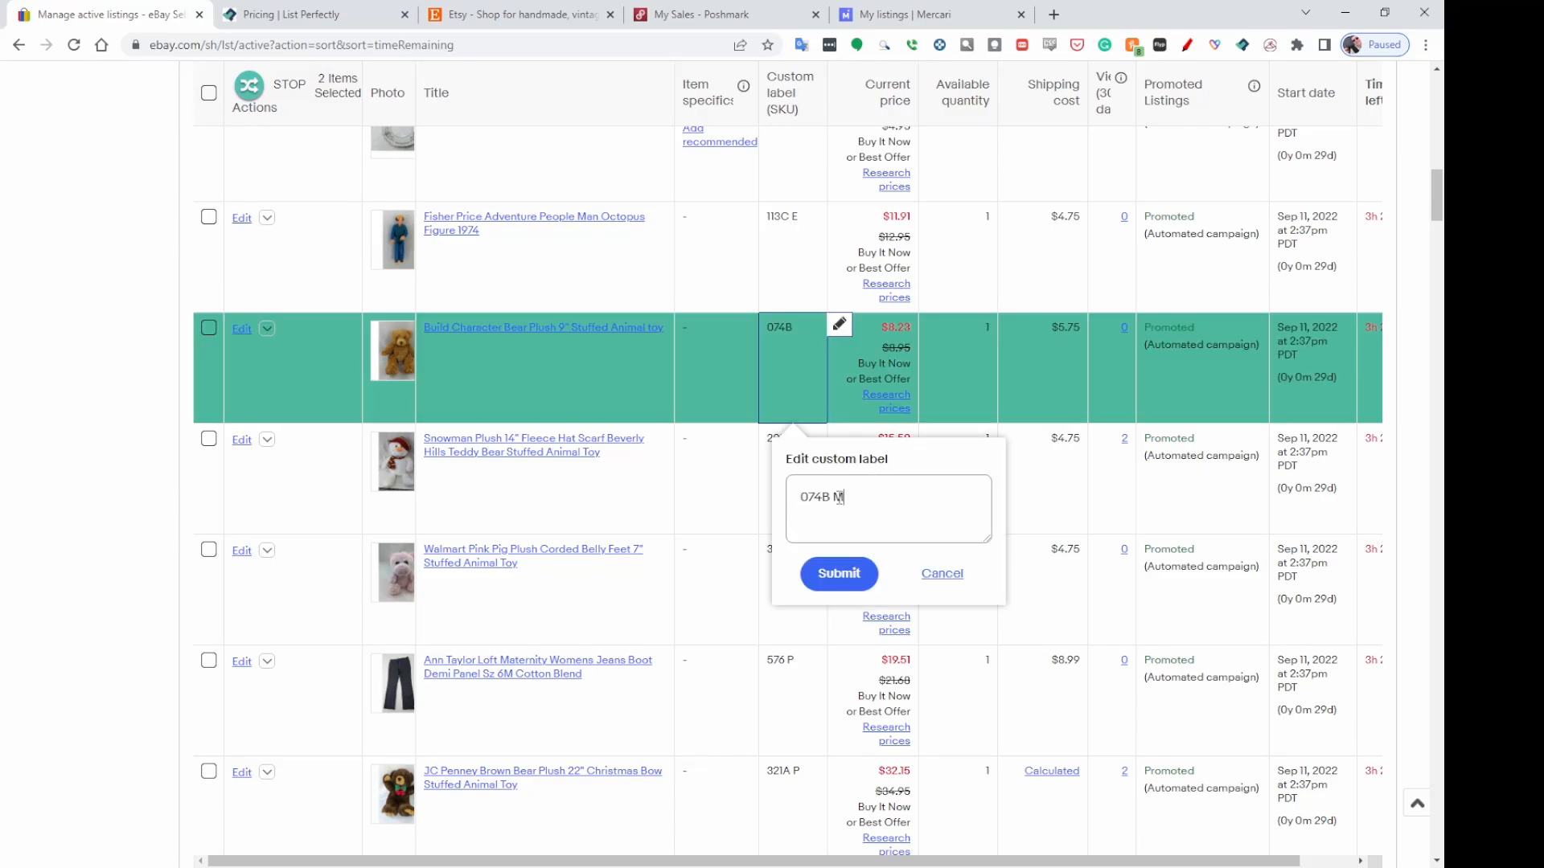
pyautogui.click(850, 575)
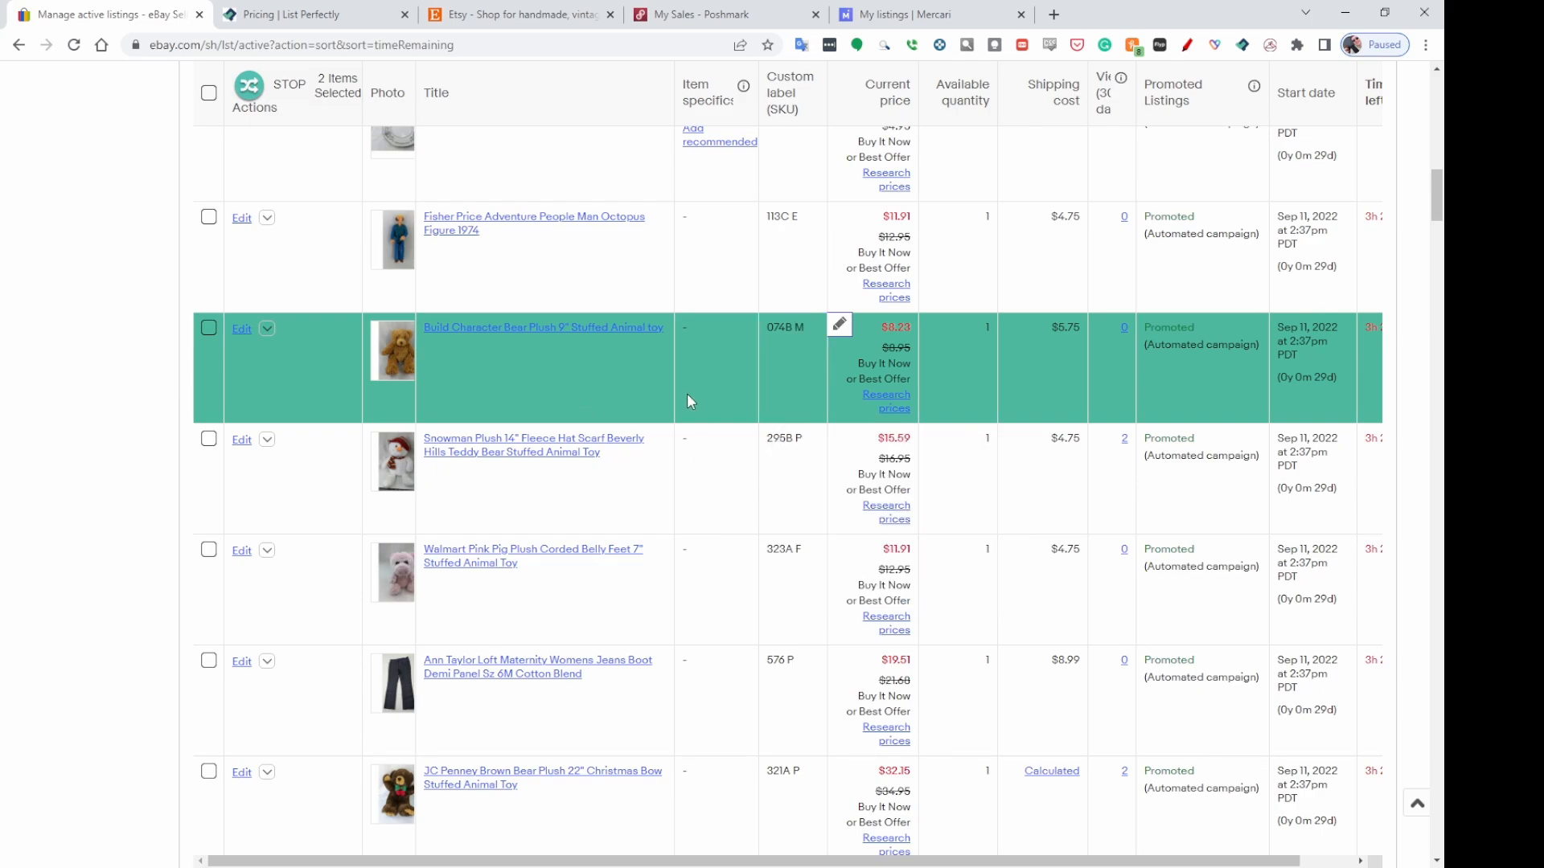
# Change the Walmart Pink Pig Plush's custom label from its trailing letter to 323A M.
pyautogui.scroll(-2, 633, 469)
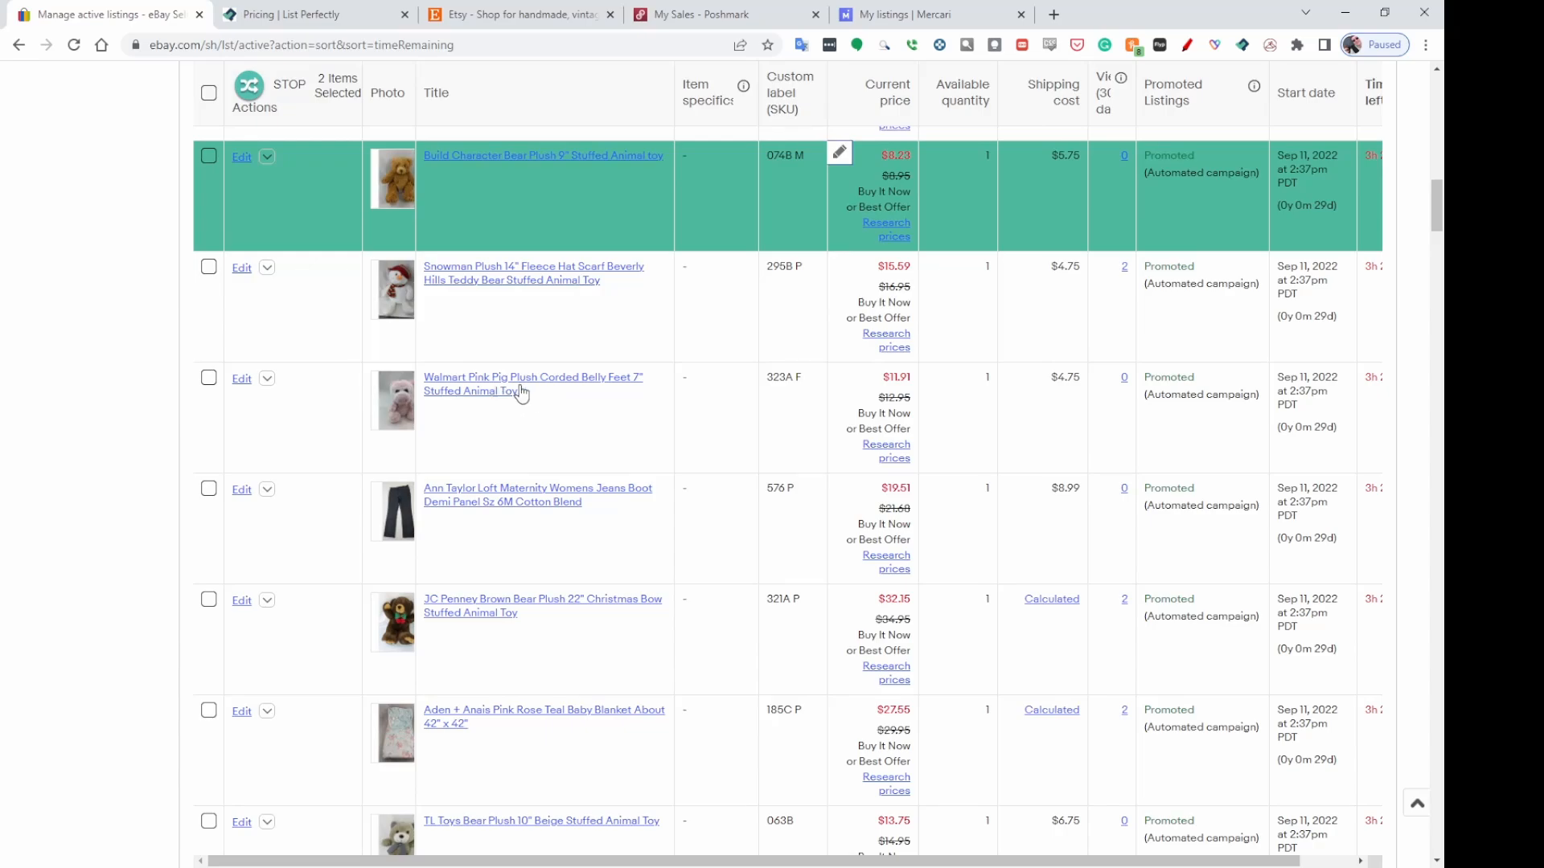
pyautogui.click(840, 376)
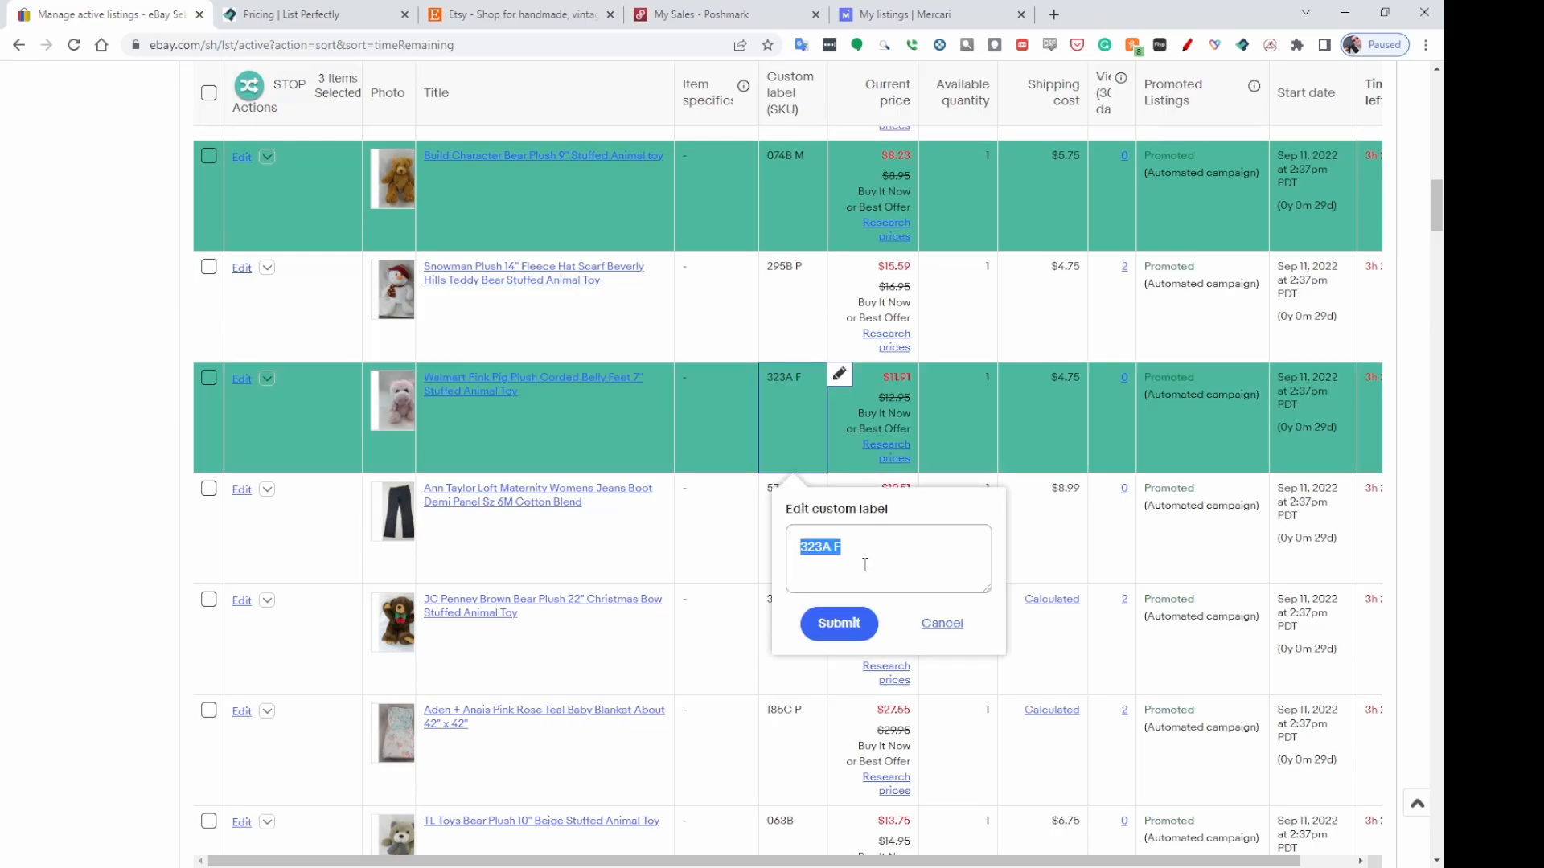
pyautogui.click(836, 547)
pyautogui.doubleClick(836, 548)
pyautogui.press('BackSpace')
pyautogui.write('M')
pyautogui.click(840, 627)
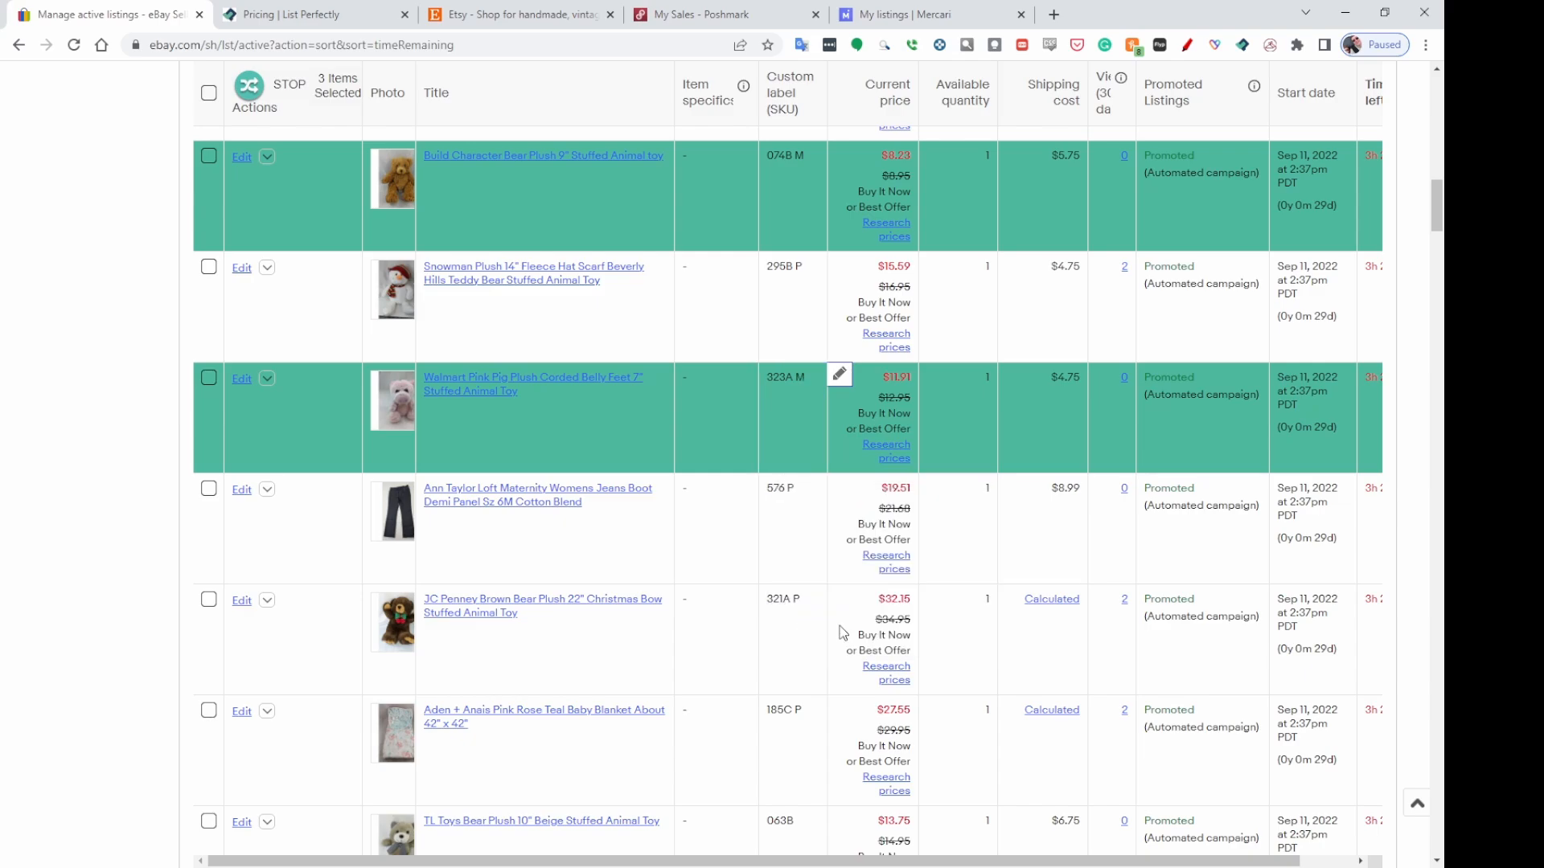
# Crosslist the three selected eBay listings to Mercari.
pyautogui.click(247, 86)
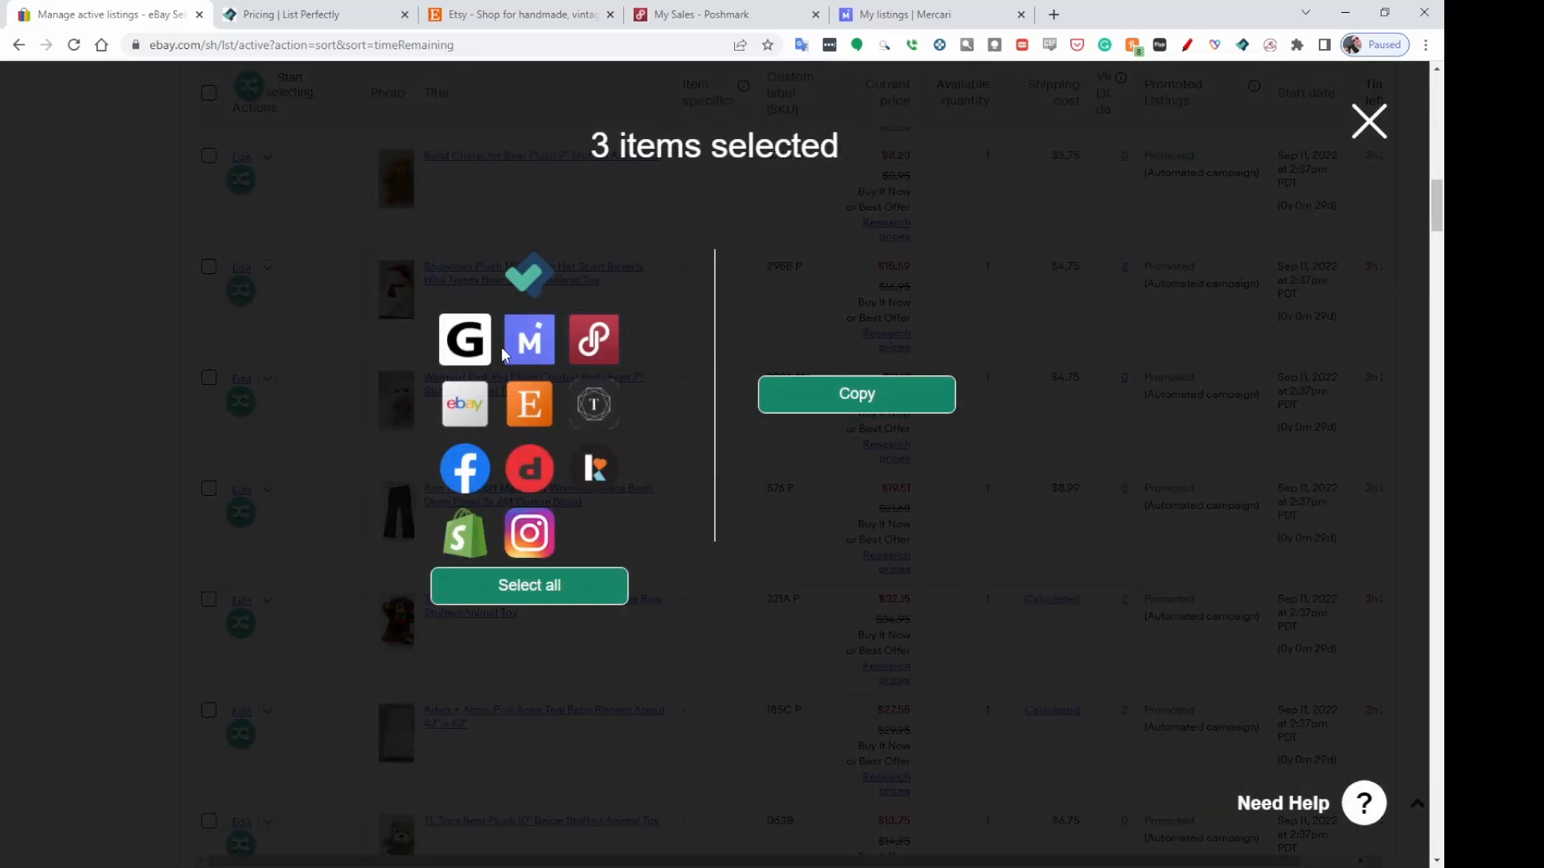
pyautogui.click(529, 339)
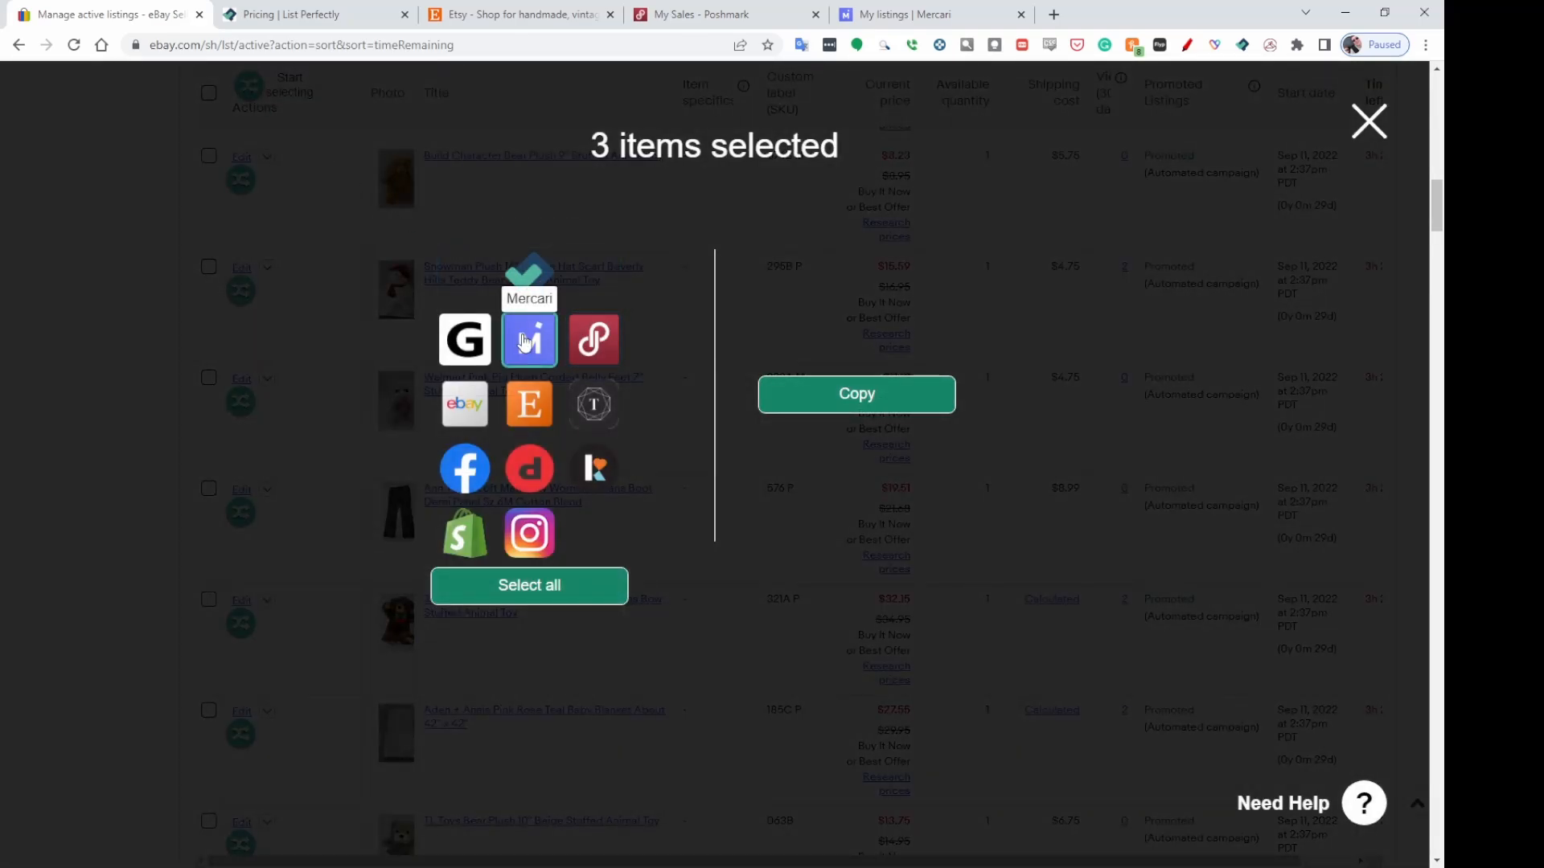
pyautogui.click(899, 402)
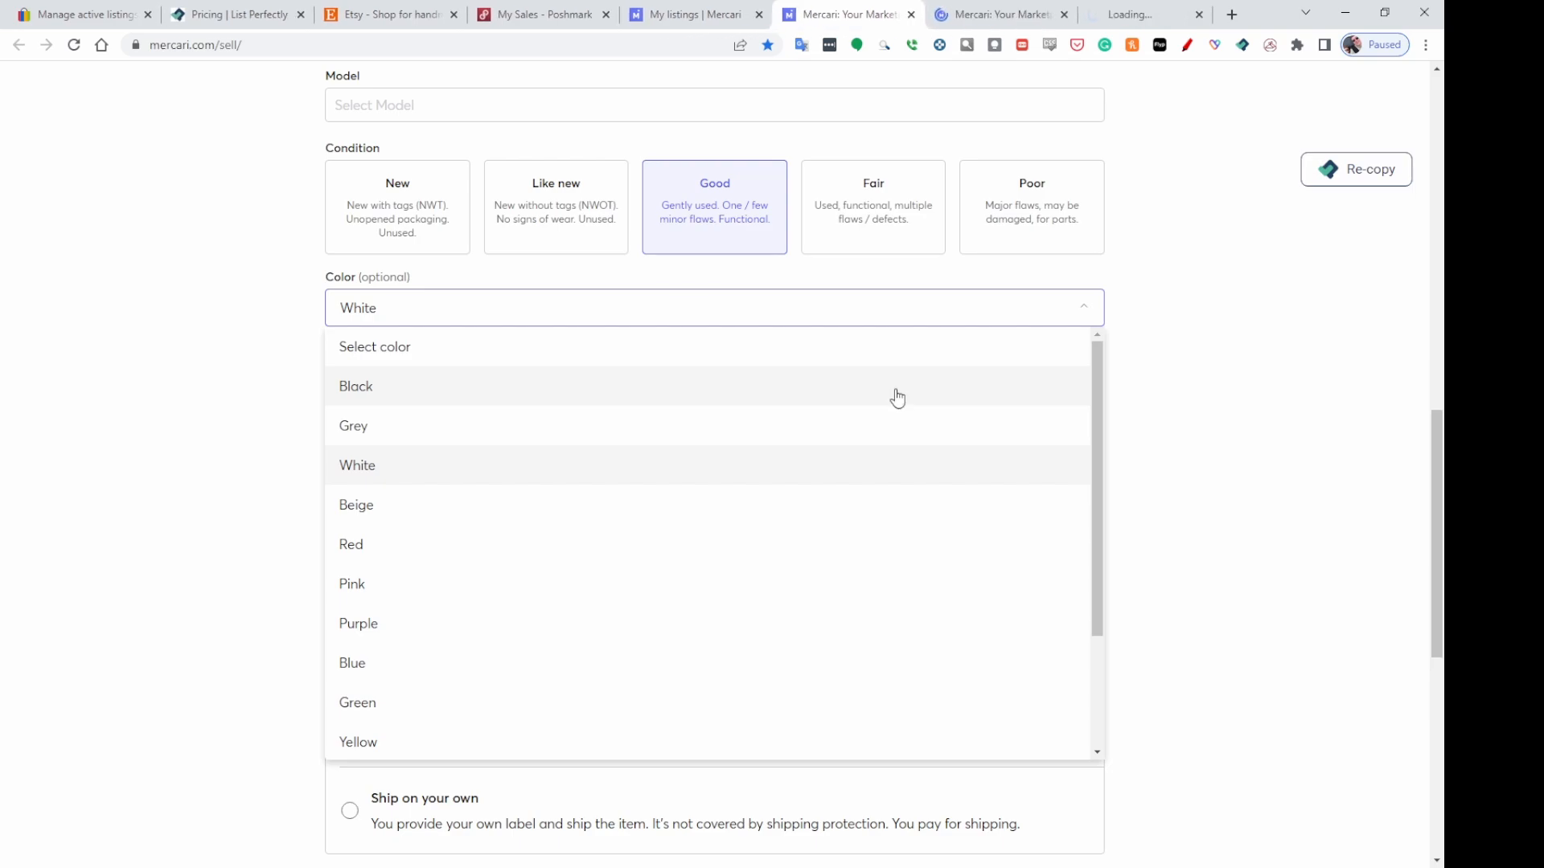
# Set the Grandma Old Woman Pillow Plush's Mercari brand to No brand / Not sure.
pyautogui.scroll(10, 1227, 466)
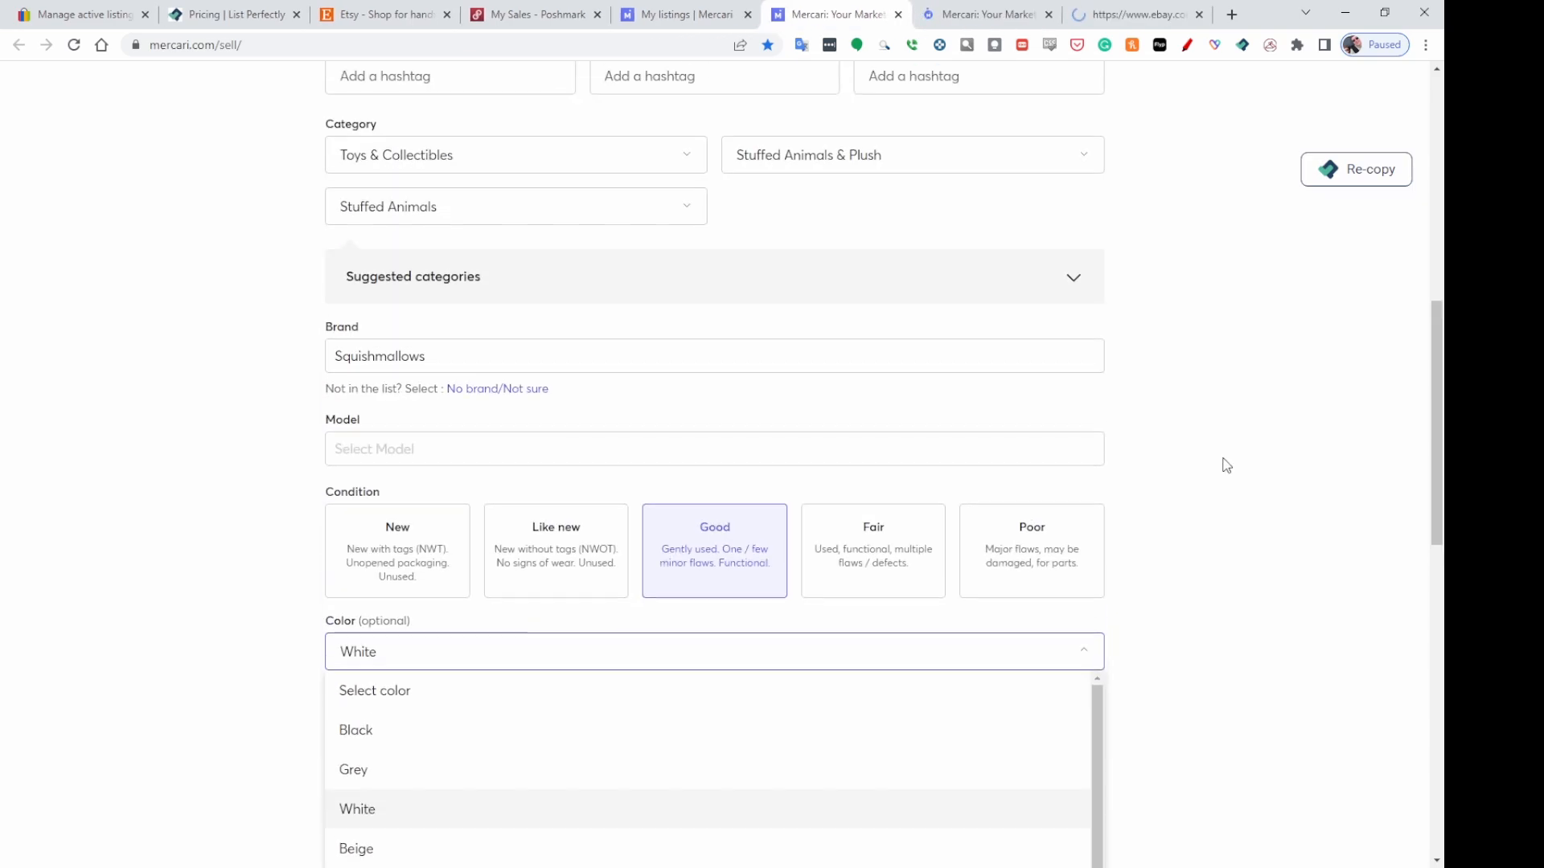
pyautogui.scroll(4, 1227, 466)
pyautogui.scroll(-4, 1309, 456)
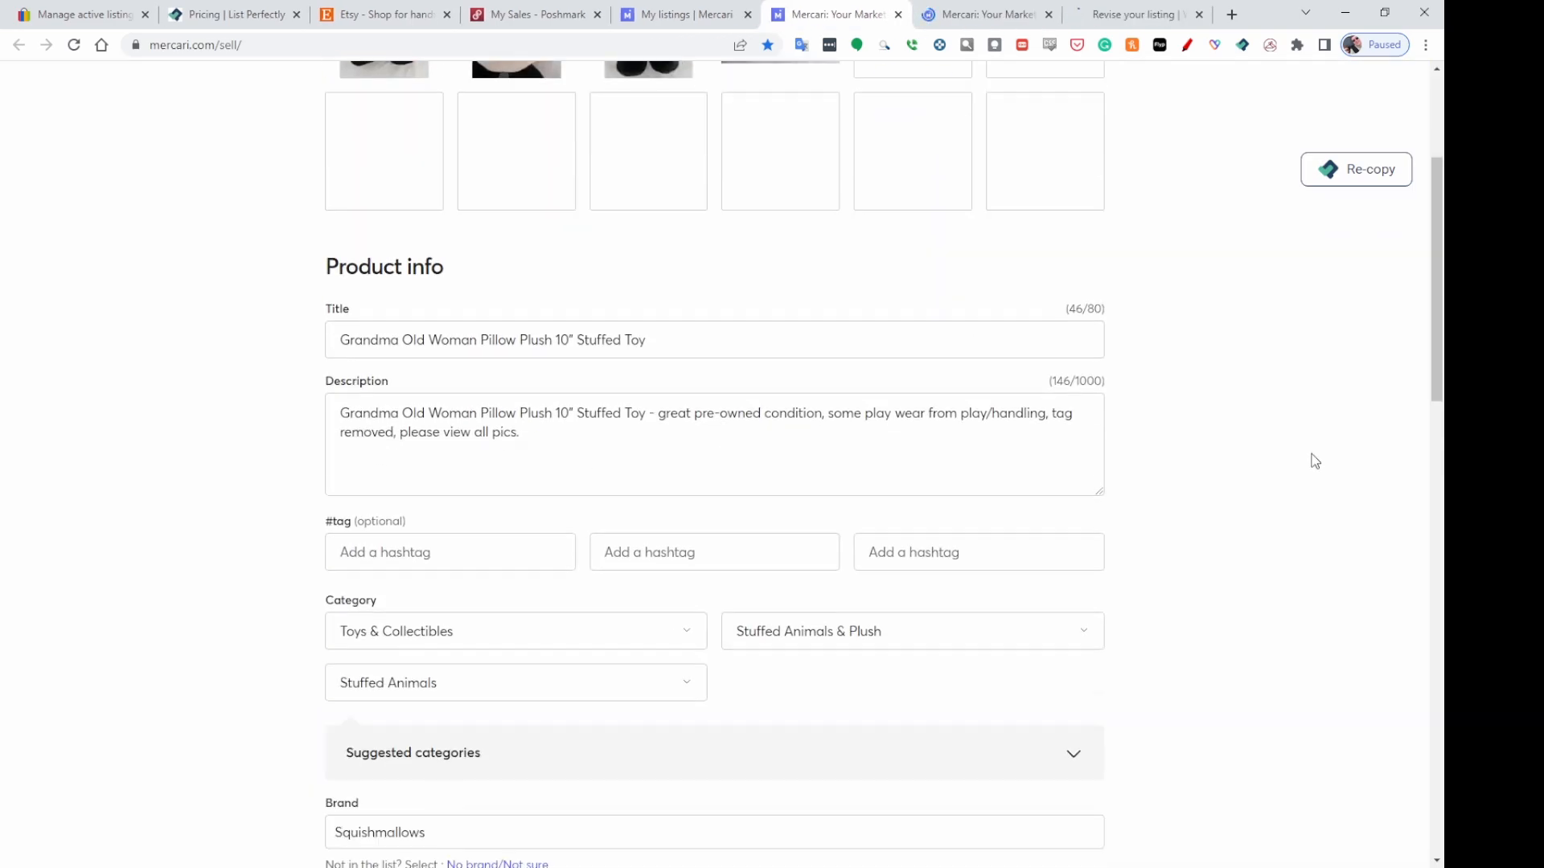
pyautogui.click(585, 338)
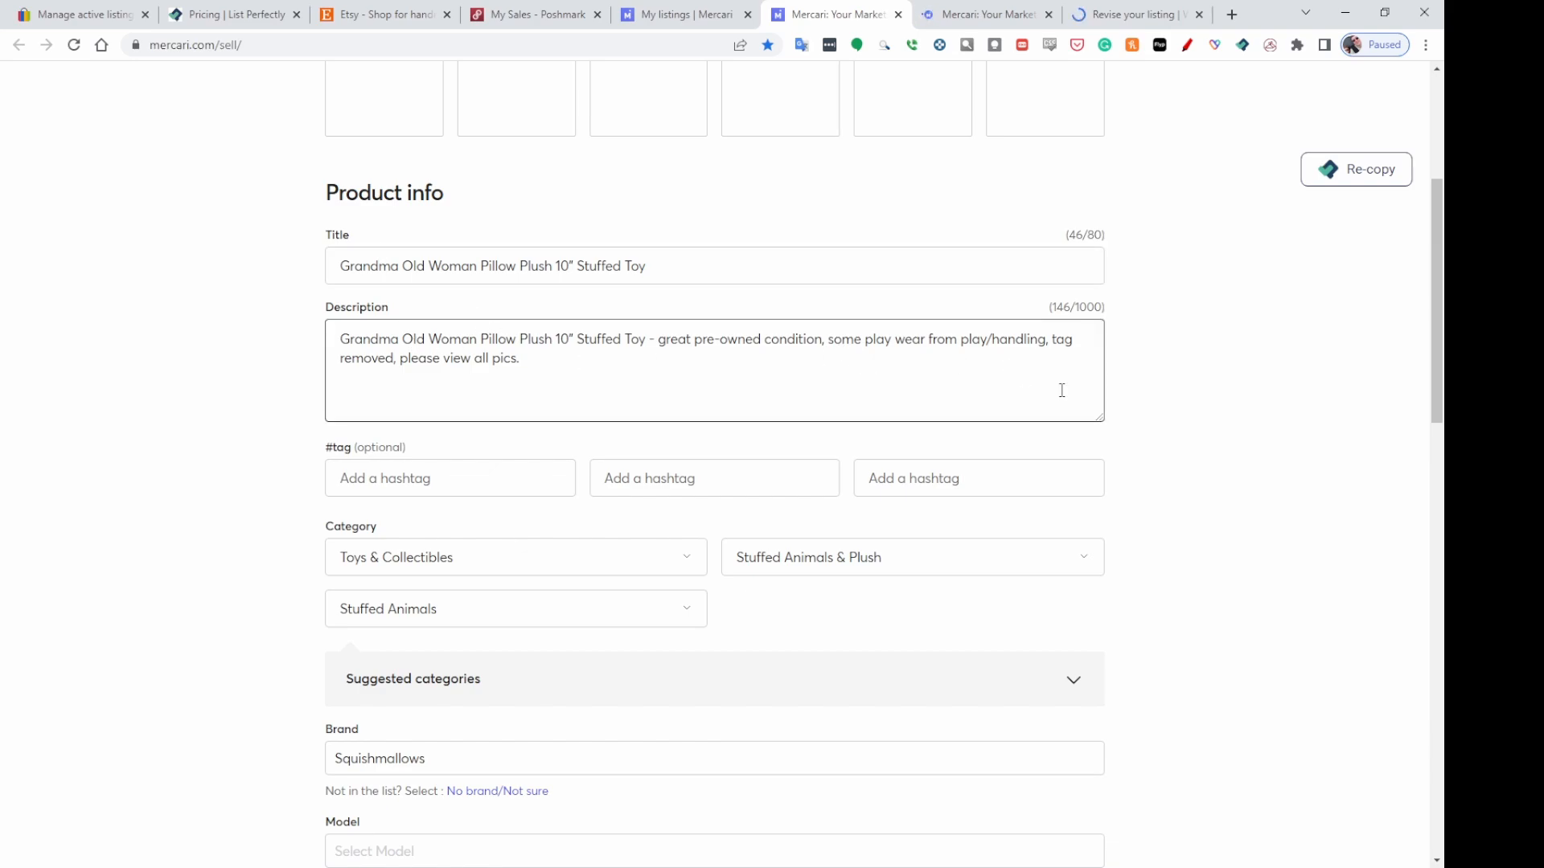
pyautogui.scroll(-2, 1262, 441)
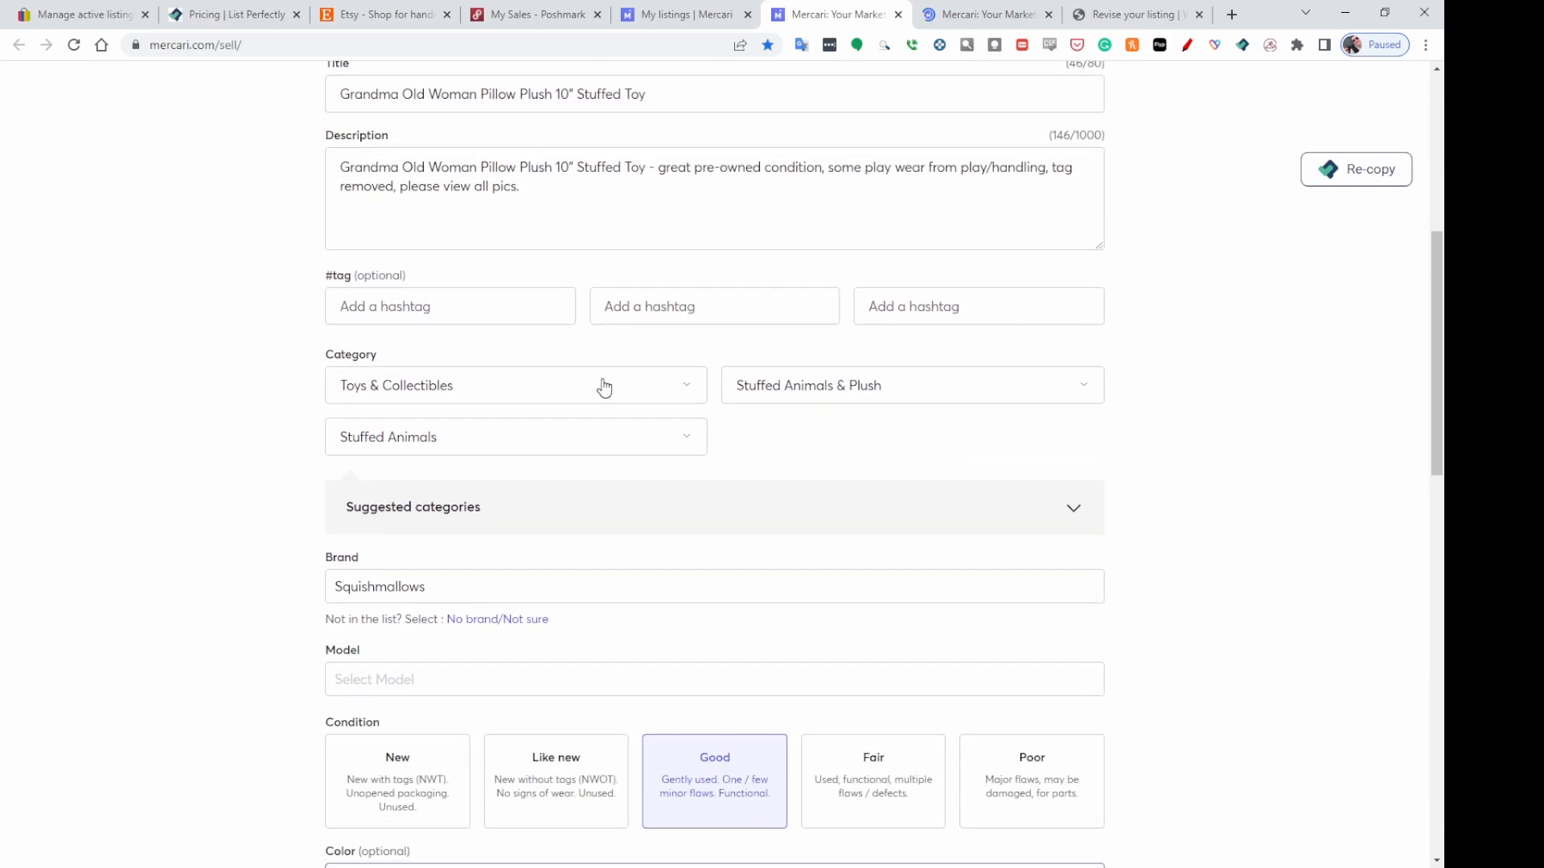
pyautogui.scroll(-2, 1218, 445)
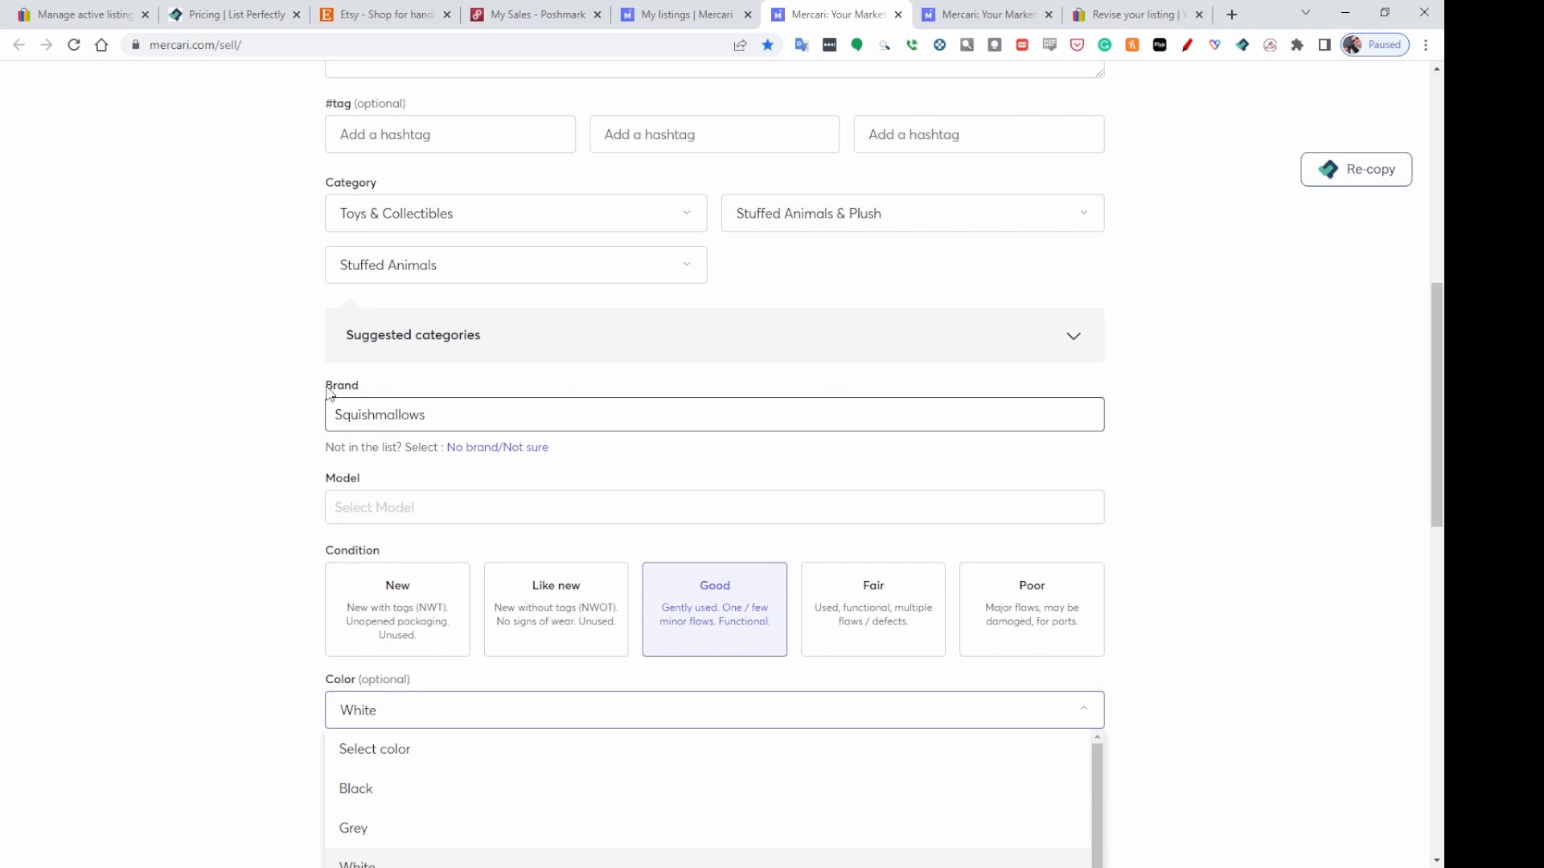
pyautogui.scroll(2, 483, 459)
pyautogui.scroll(-2, 481, 458)
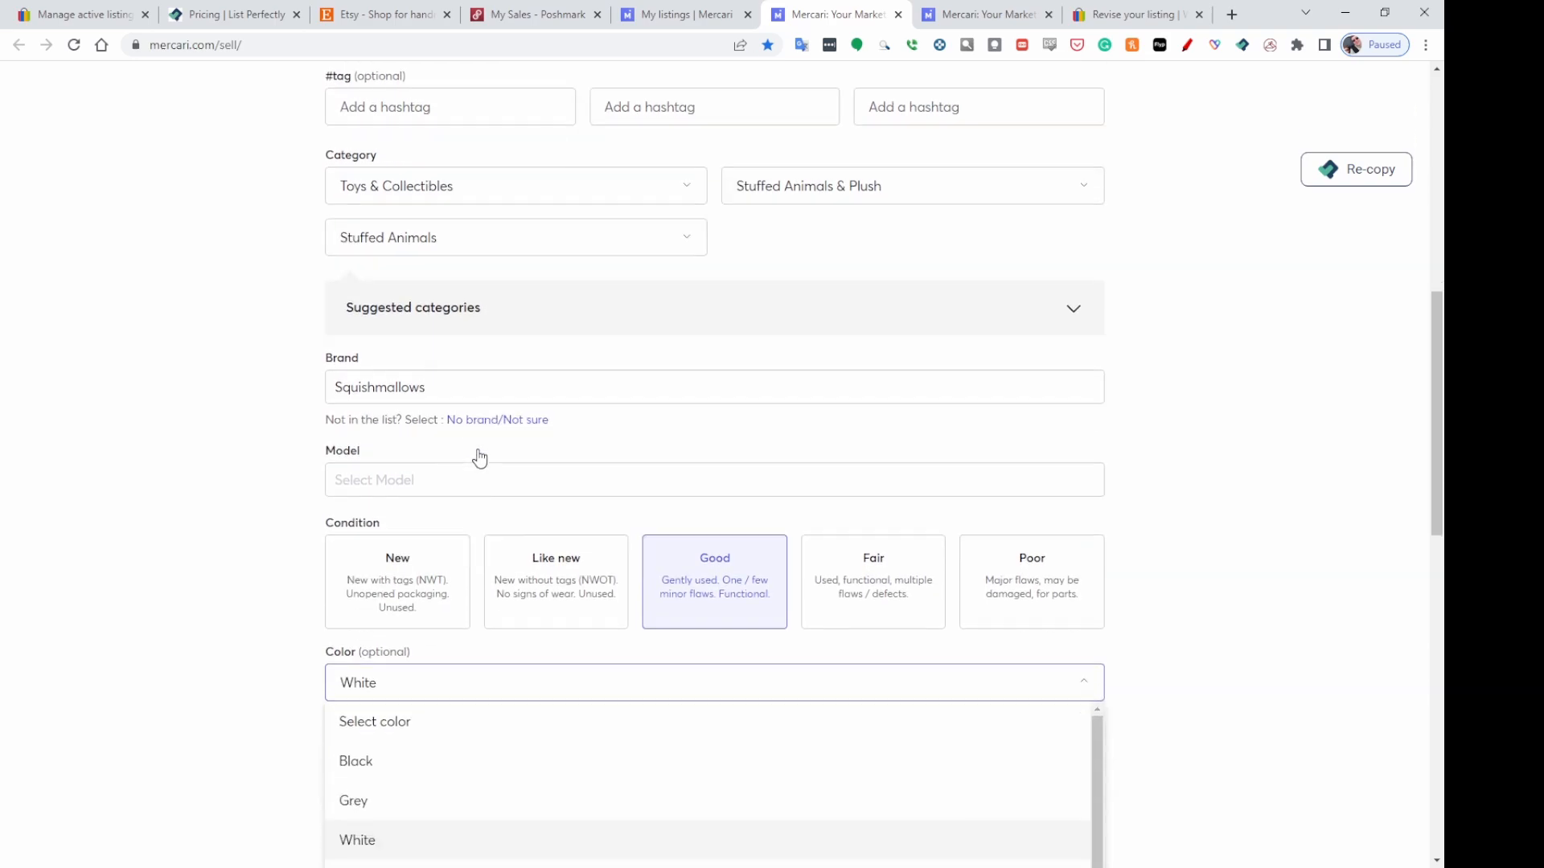
pyautogui.scroll(-1, 480, 457)
pyautogui.click(504, 368)
pyautogui.click(504, 368)
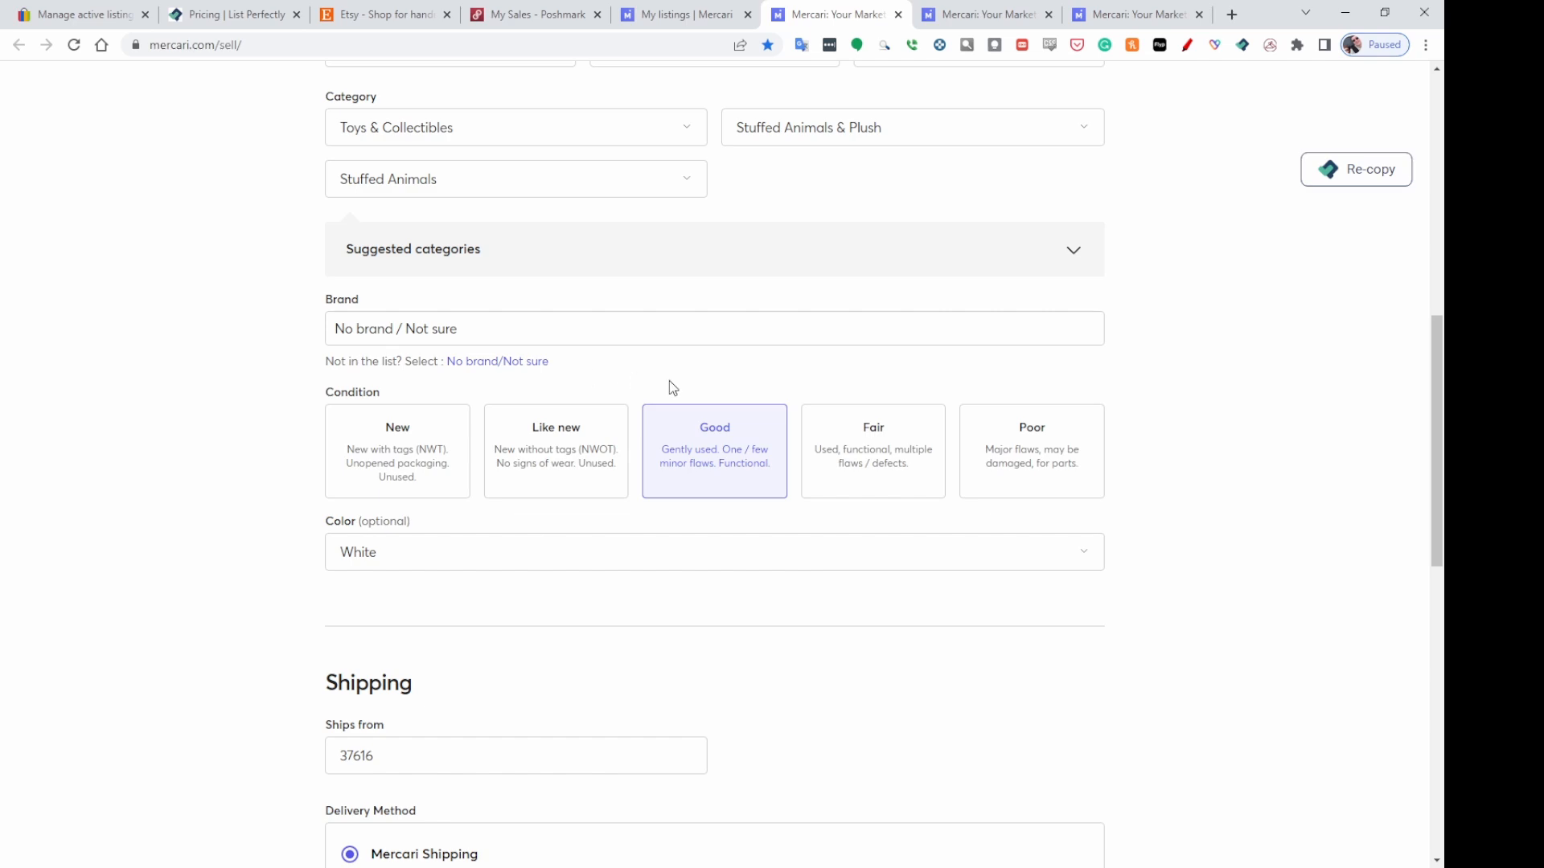
# Confirm the USPS First-Class shipping label and list the Grandma Old Woman Pillow Plush on Mercari.
pyautogui.scroll(2, 672, 387)
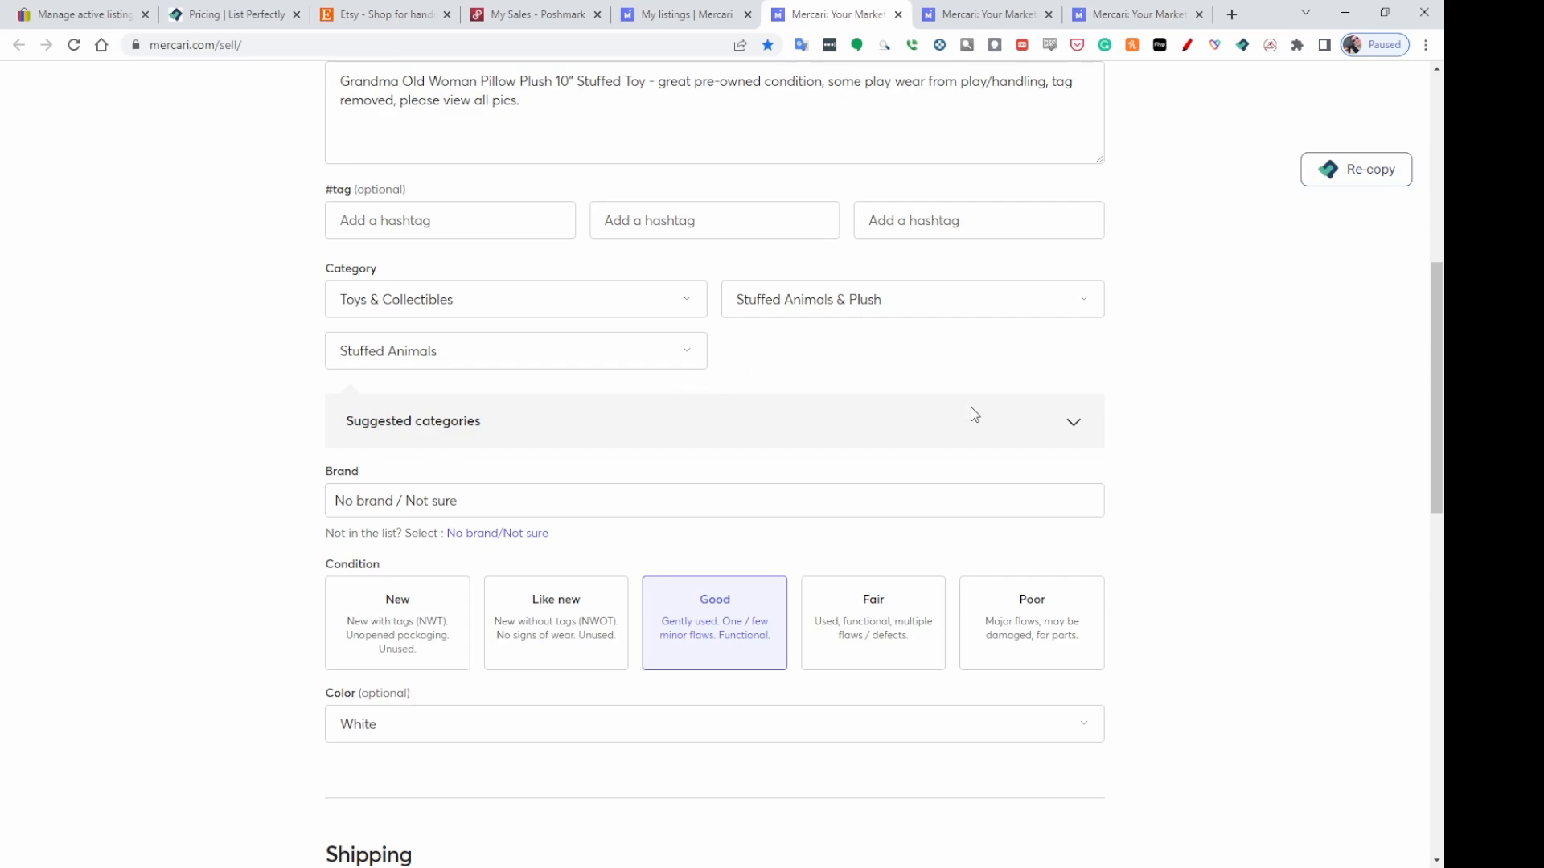
pyautogui.scroll(-2, 971, 410)
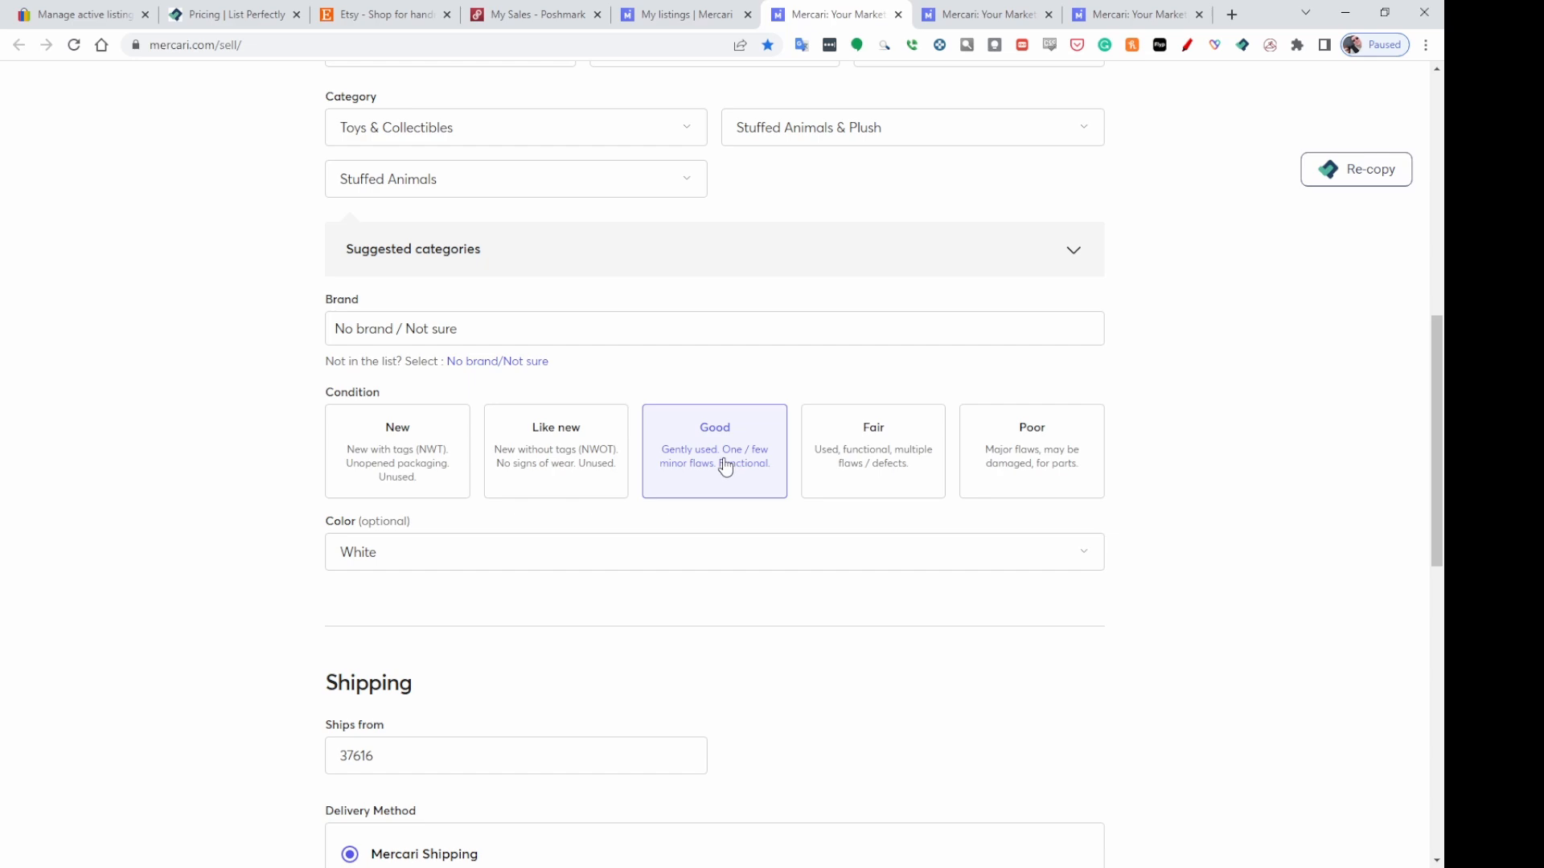
pyautogui.scroll(-3, 1229, 505)
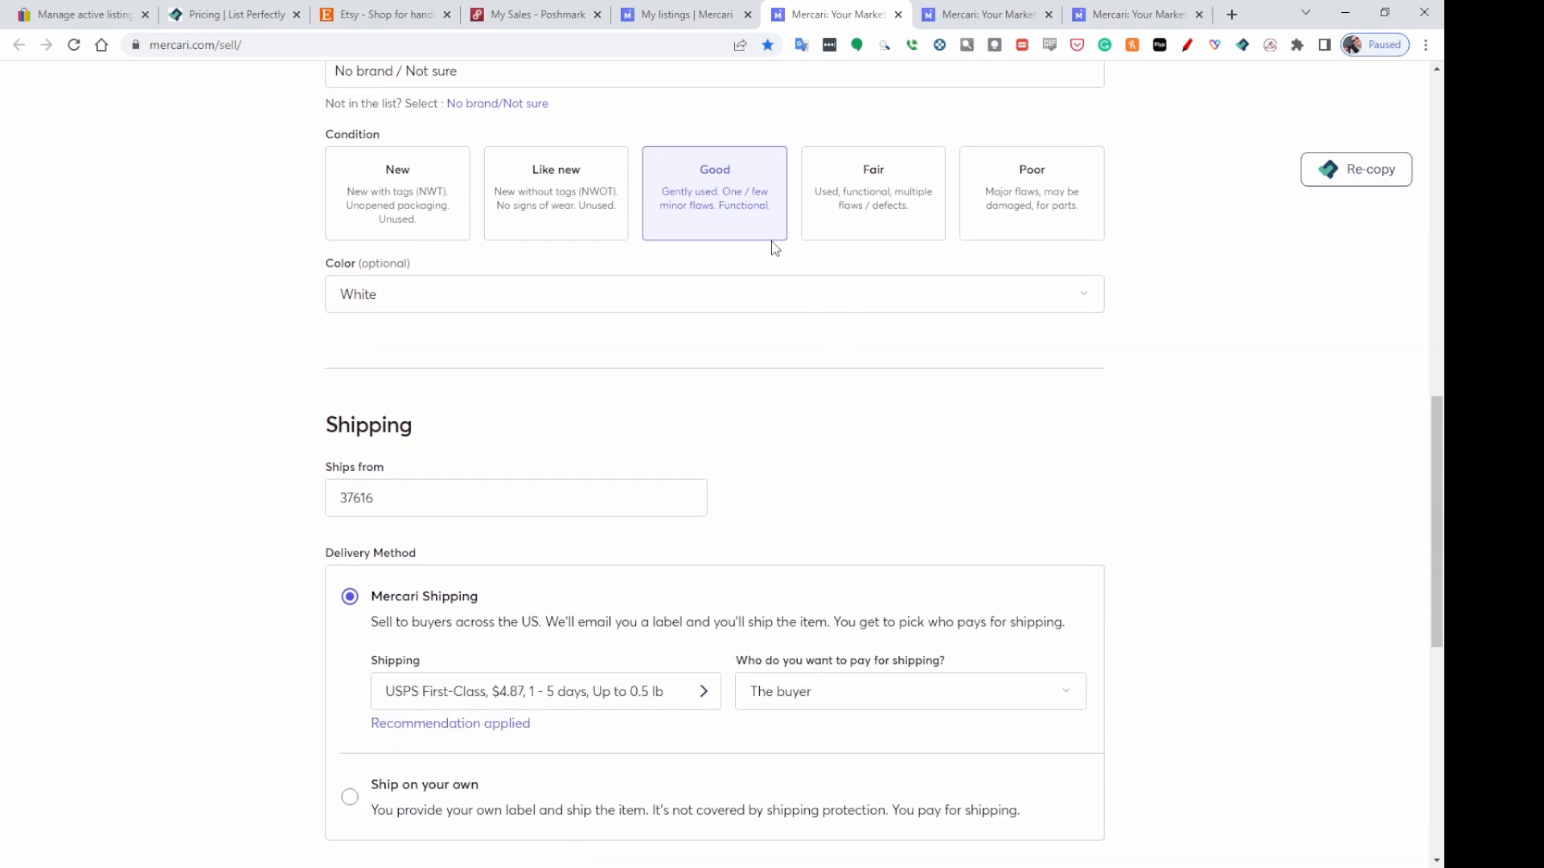
pyautogui.scroll(-2, 812, 354)
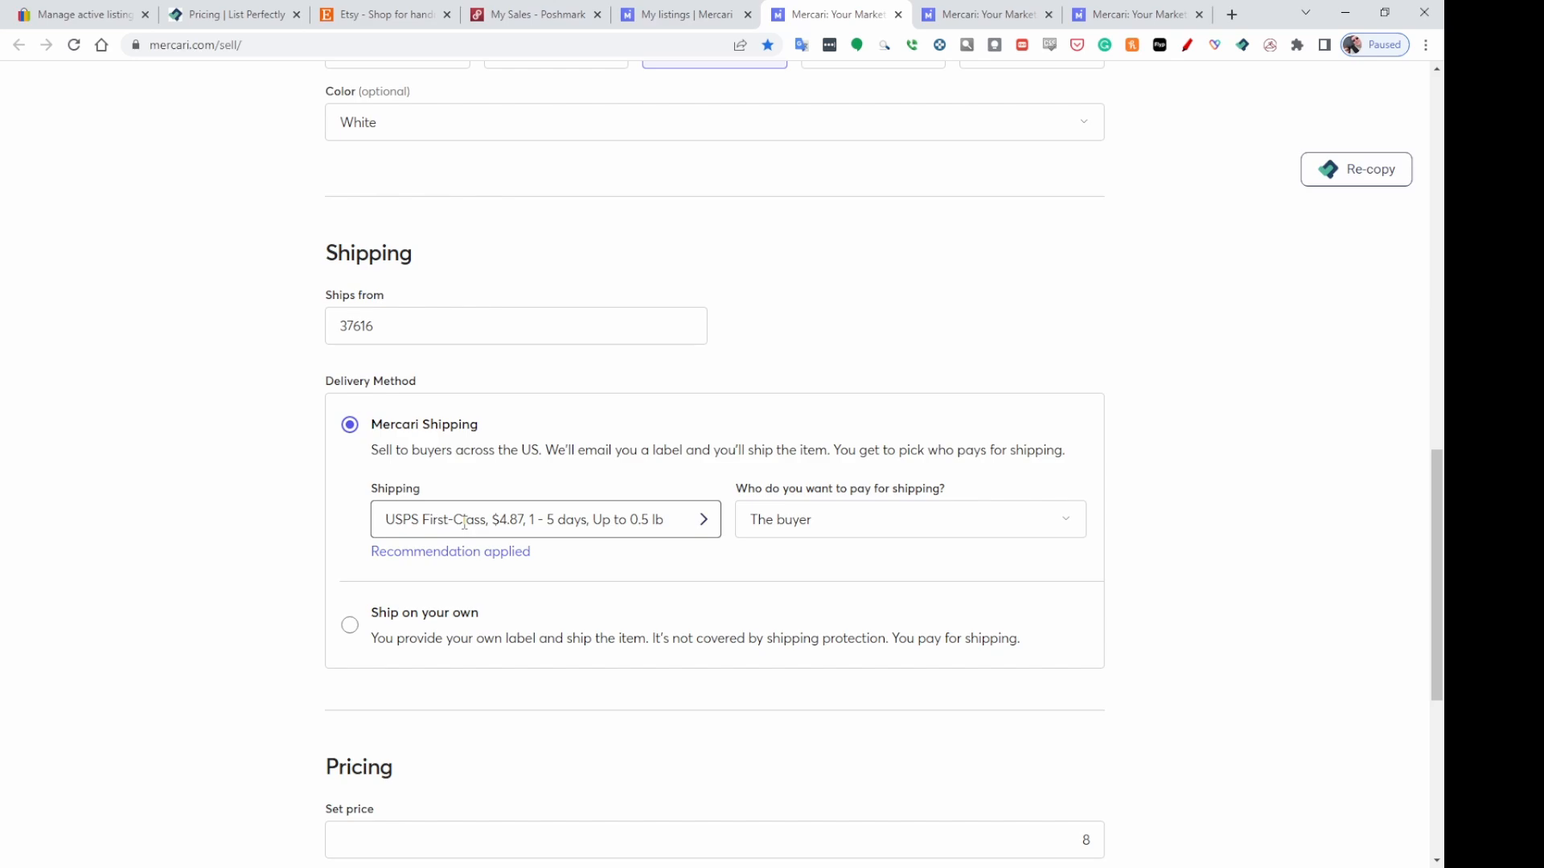
pyautogui.click(627, 520)
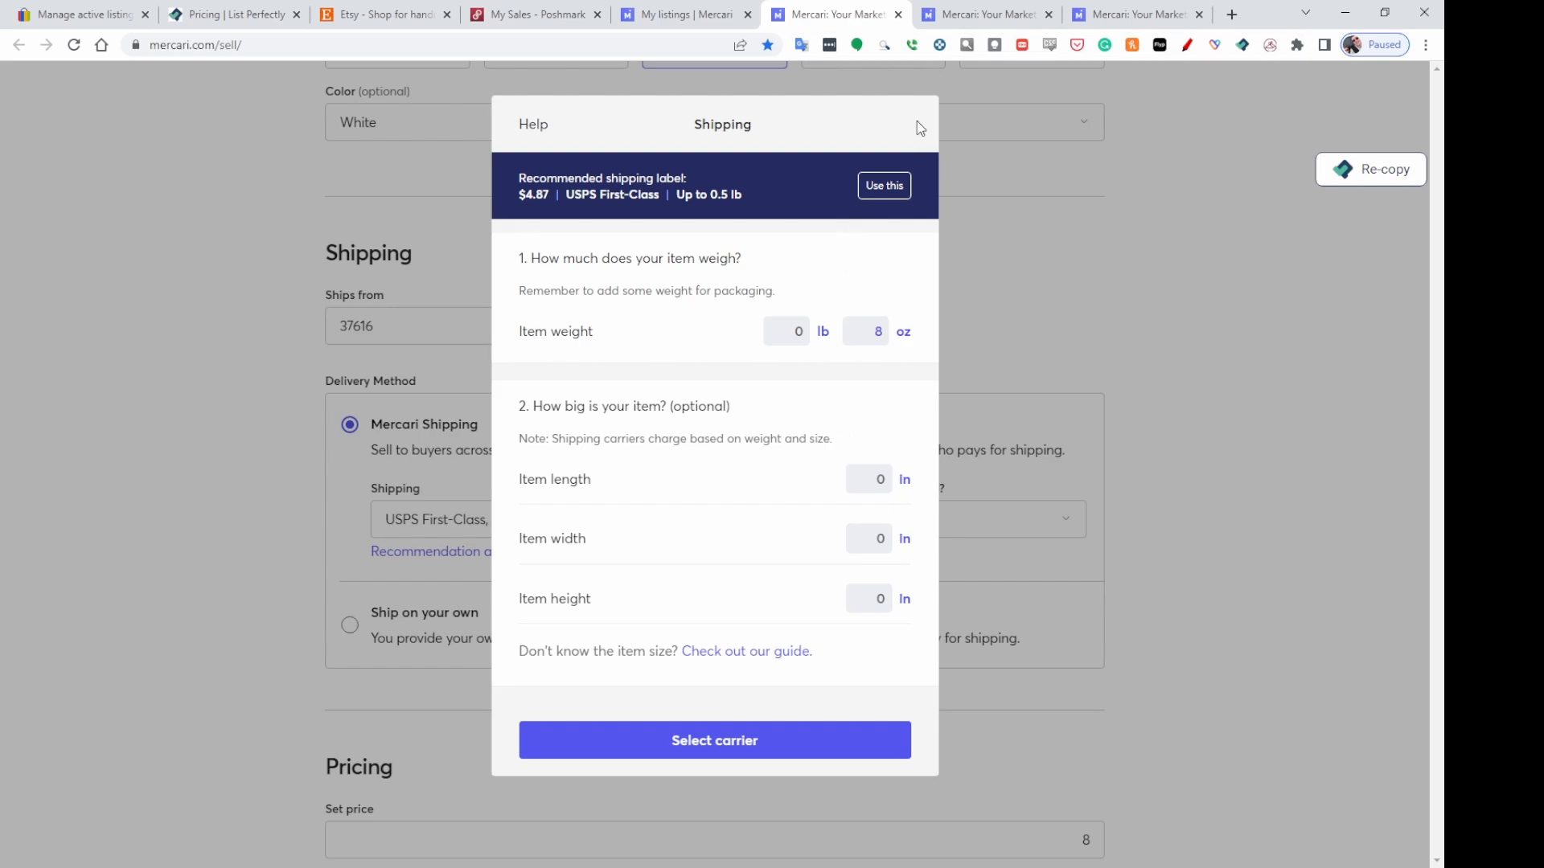
pyautogui.click(715, 754)
pyautogui.click(532, 343)
pyautogui.click(734, 778)
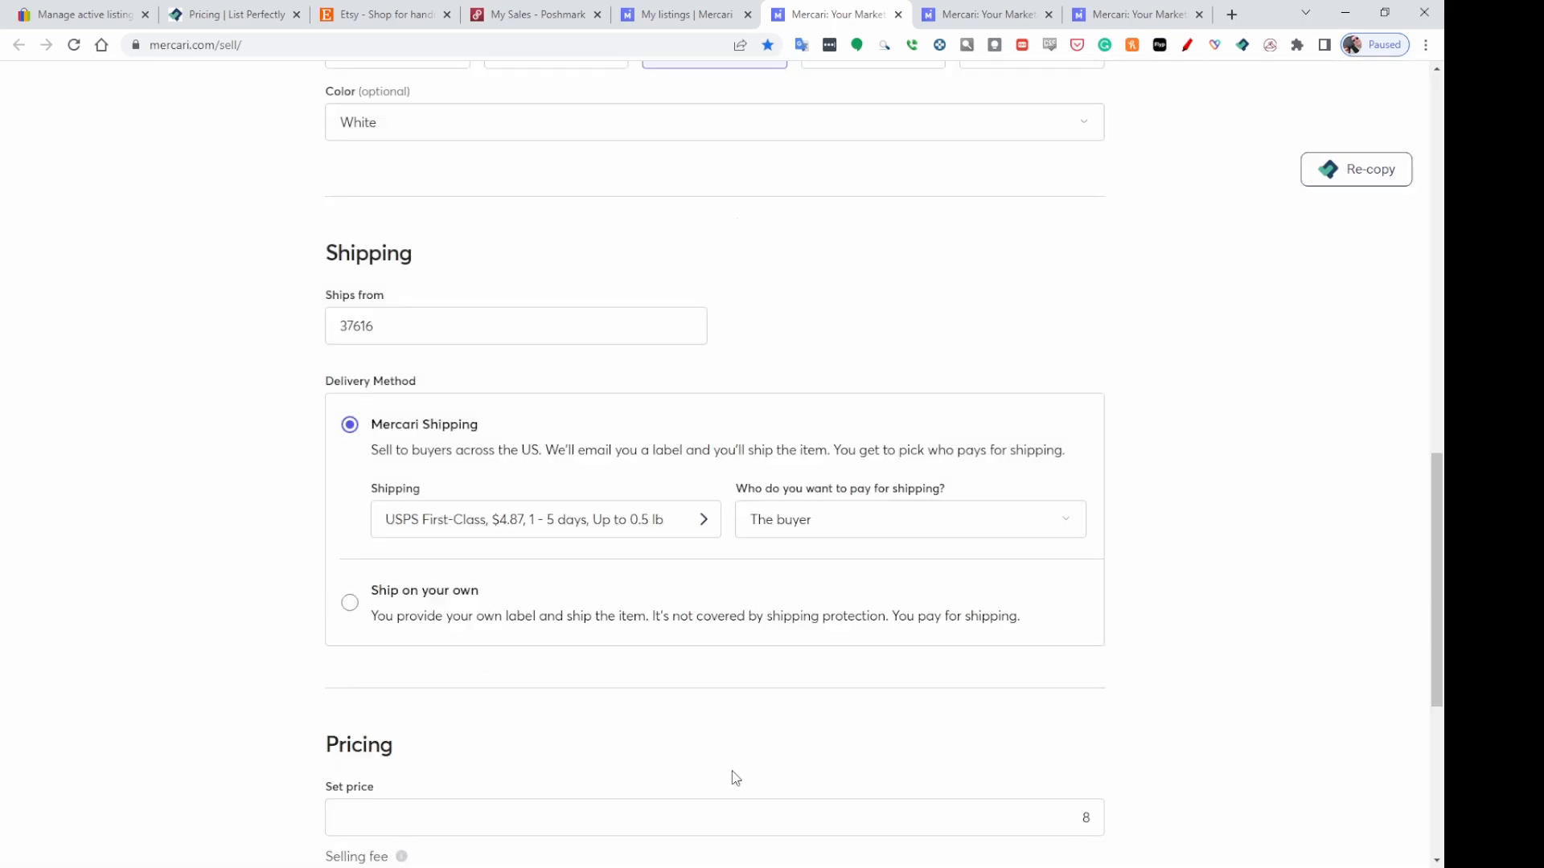
pyautogui.scroll(-5, 1190, 445)
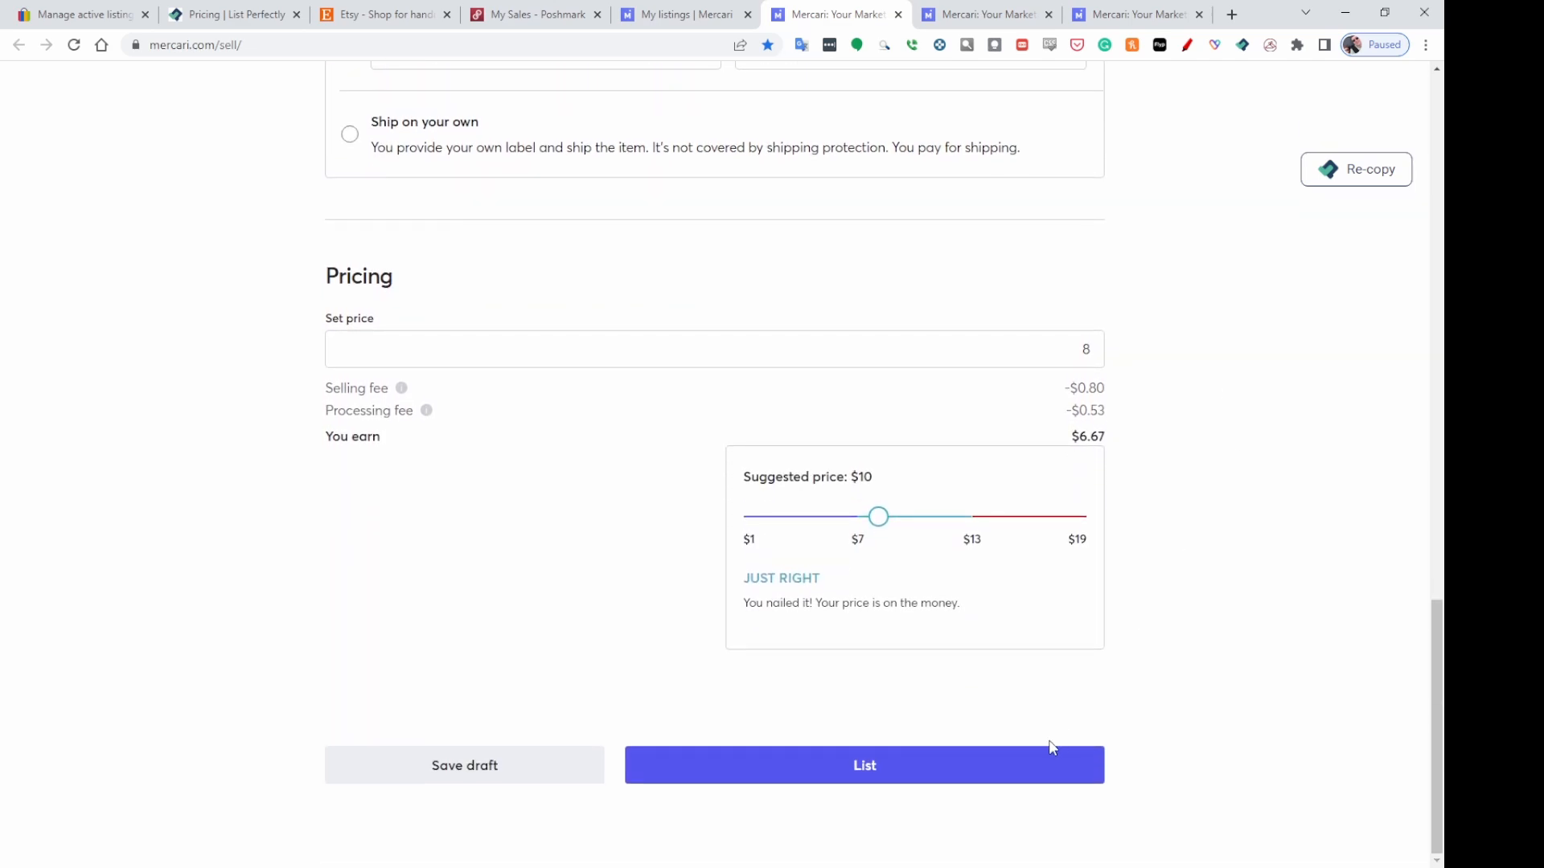
pyautogui.click(866, 770)
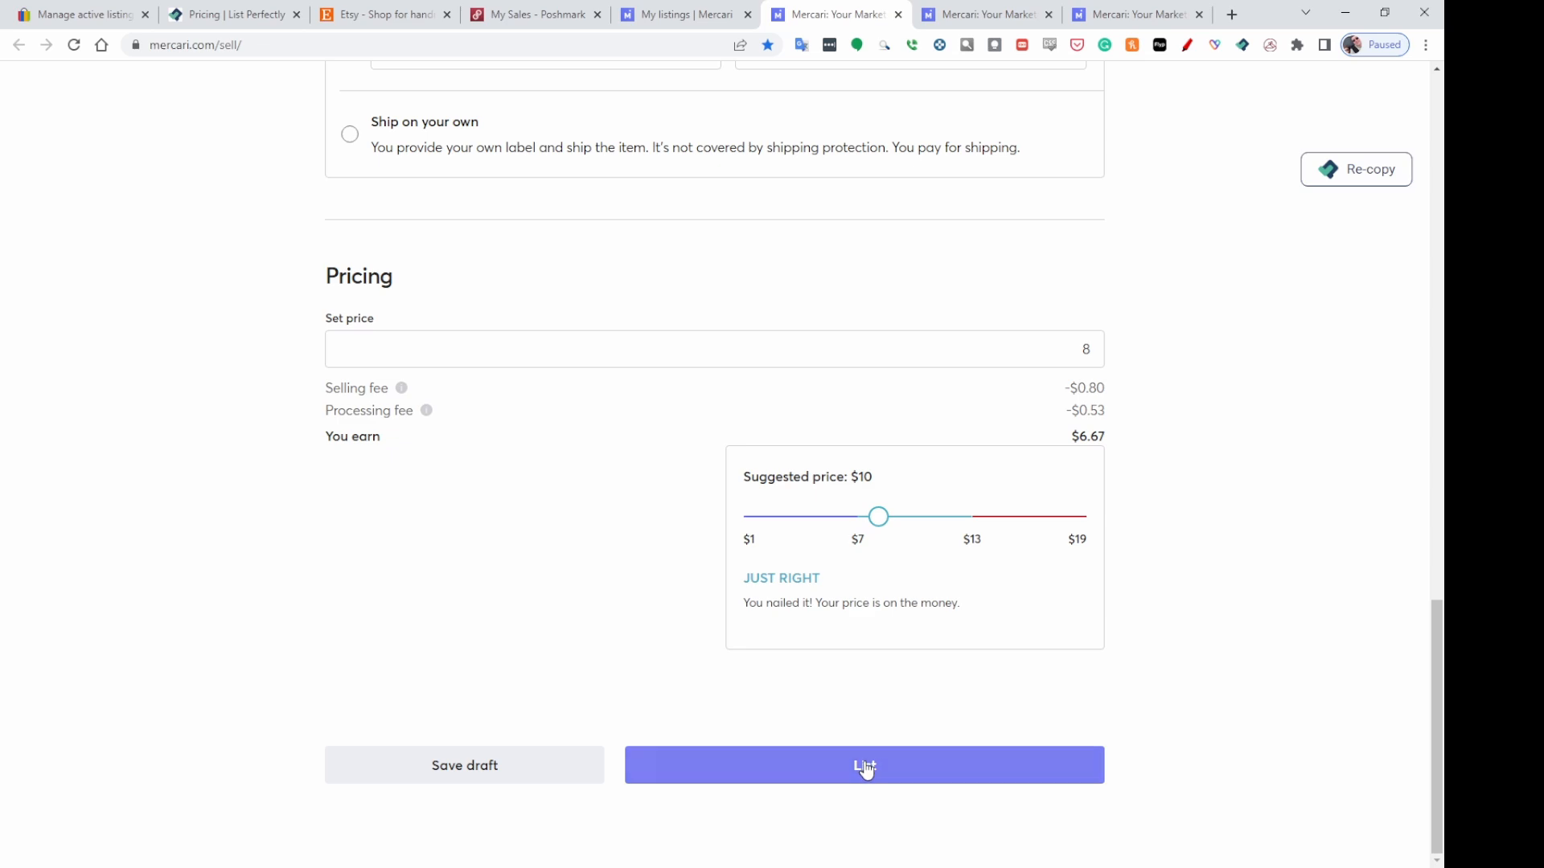
# Set the Build Character Bear Plush's Mercari brand to No brand / Not sure.
pyautogui.click(1020, 21)
pyautogui.scroll(15, 1329, 487)
pyautogui.scroll(2, 1329, 486)
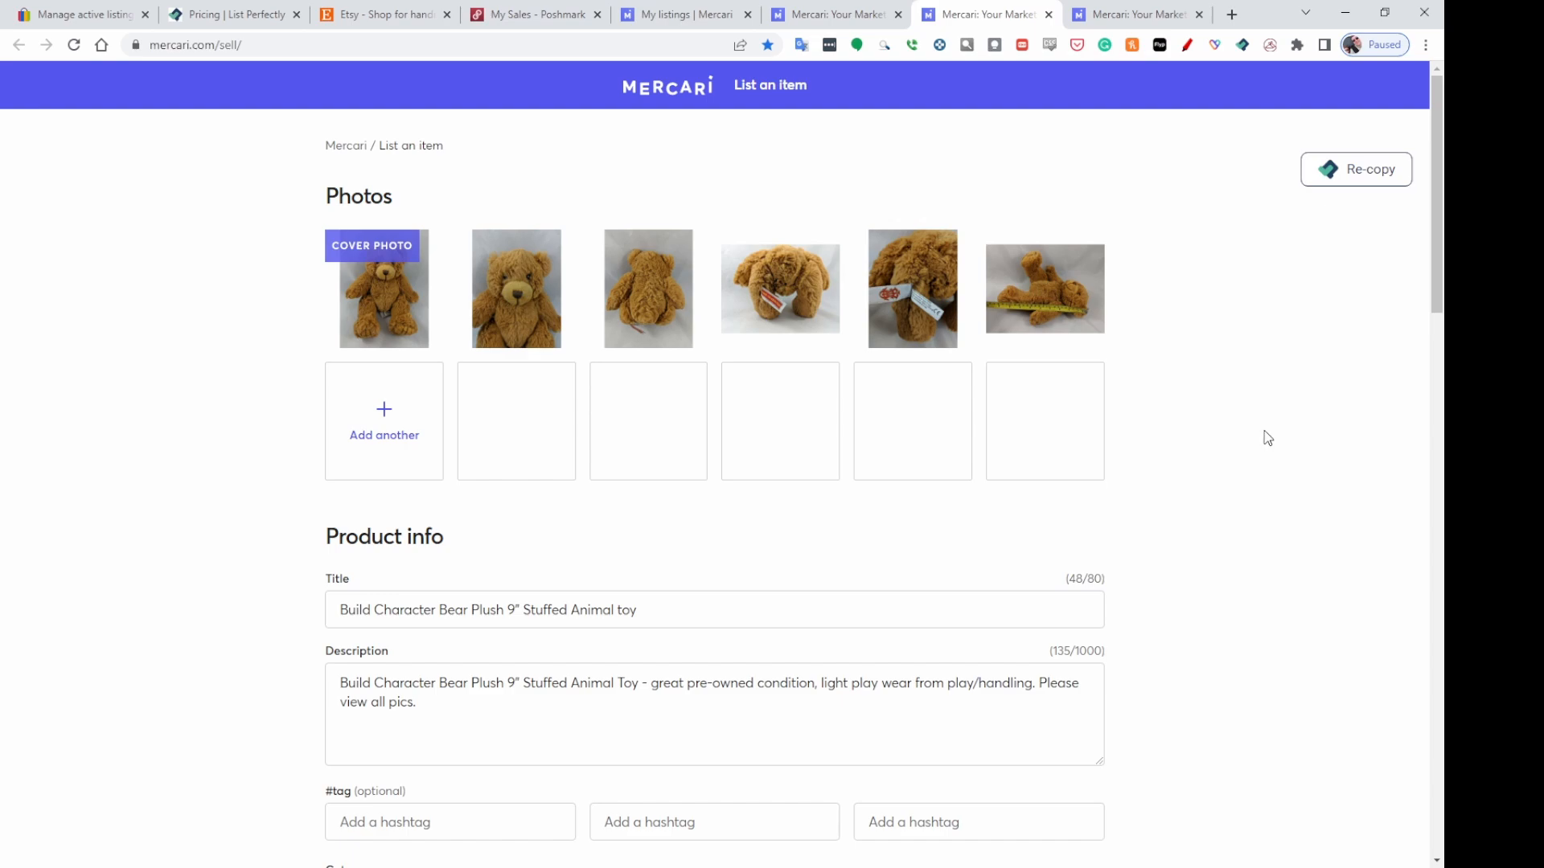
pyautogui.scroll(-5, 1264, 431)
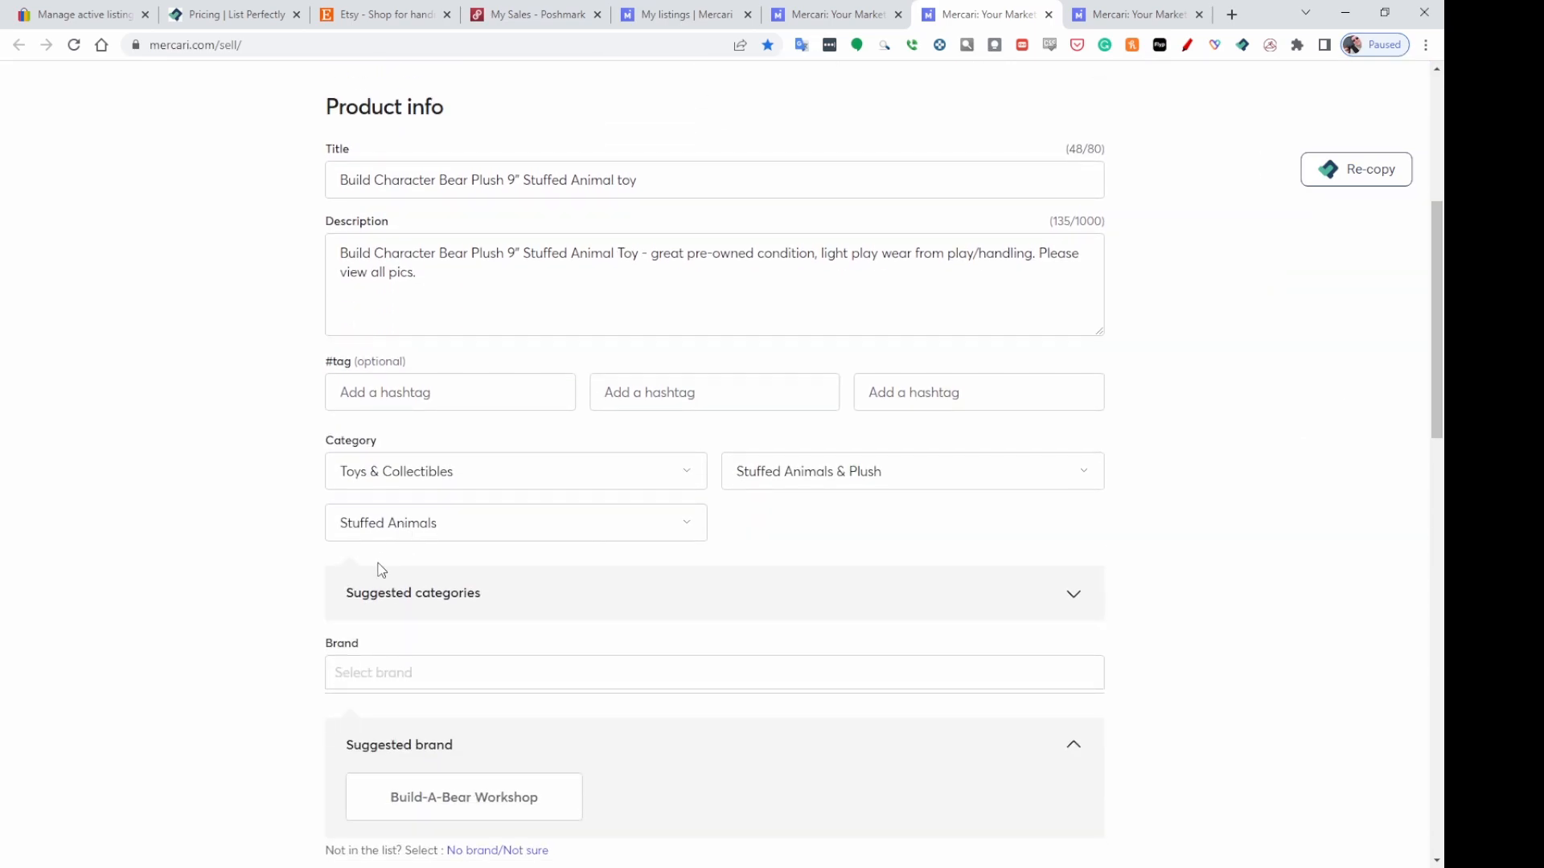
pyautogui.scroll(-2, 786, 499)
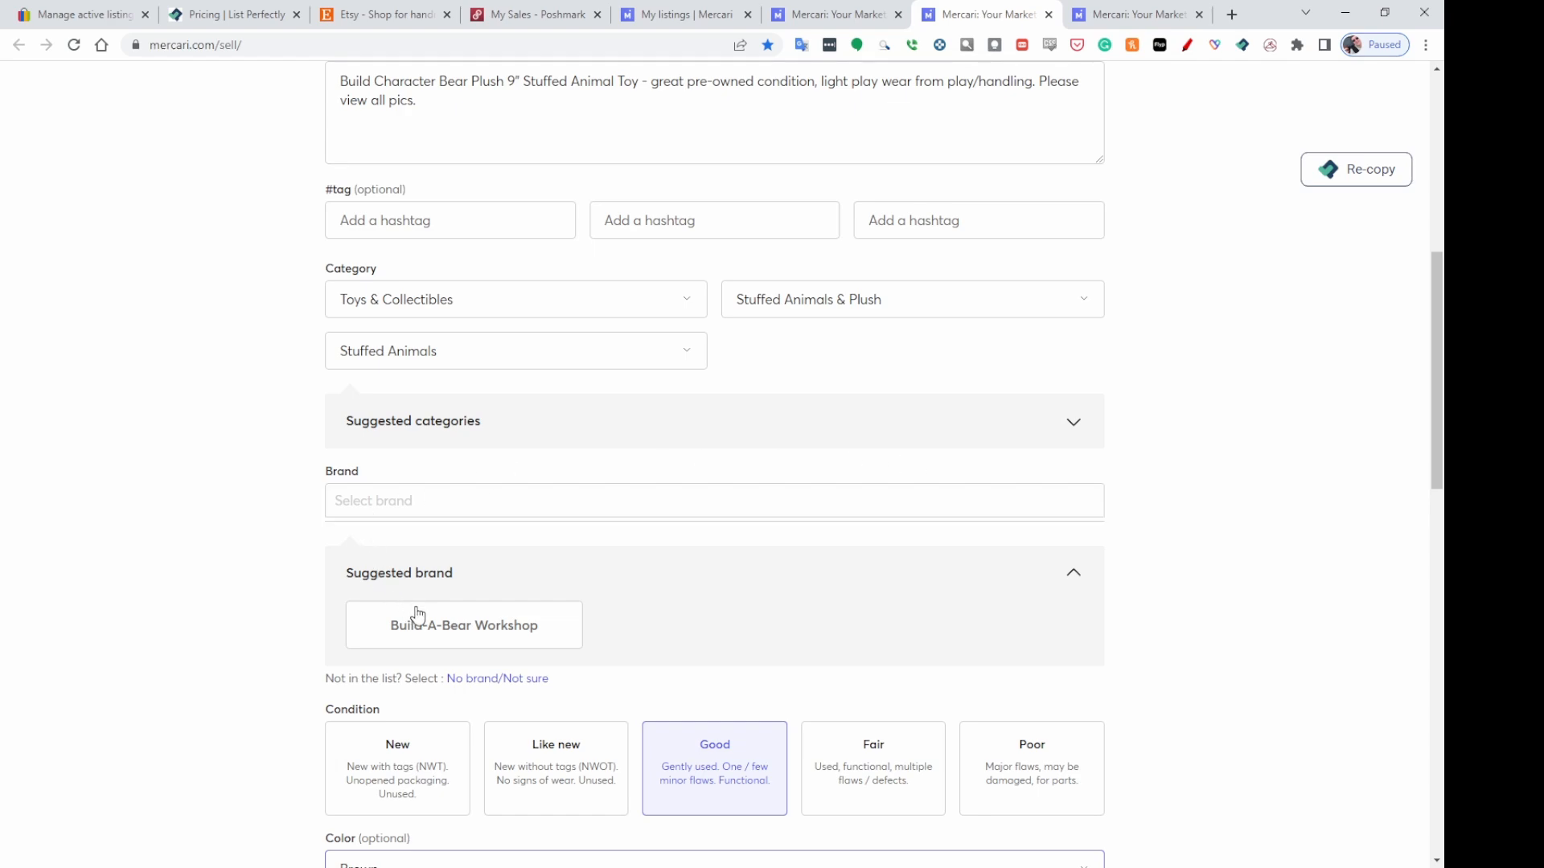
pyautogui.click(506, 680)
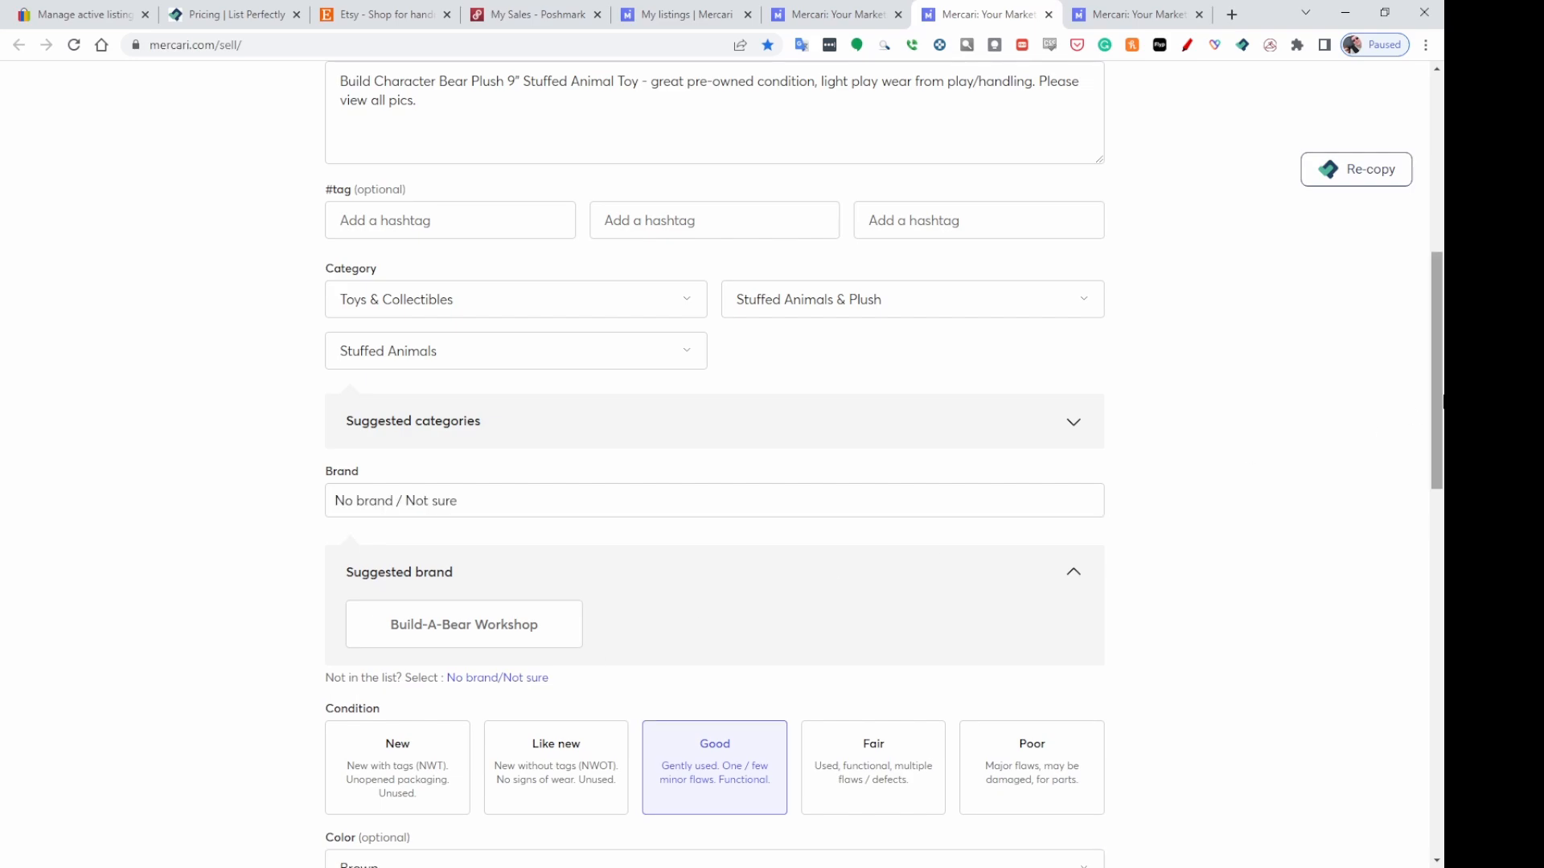
# Check the bear's USPS First-Class shipping label and list the Build Character Bear Plush on Mercari.
pyautogui.scroll(-5, 1413, 394)
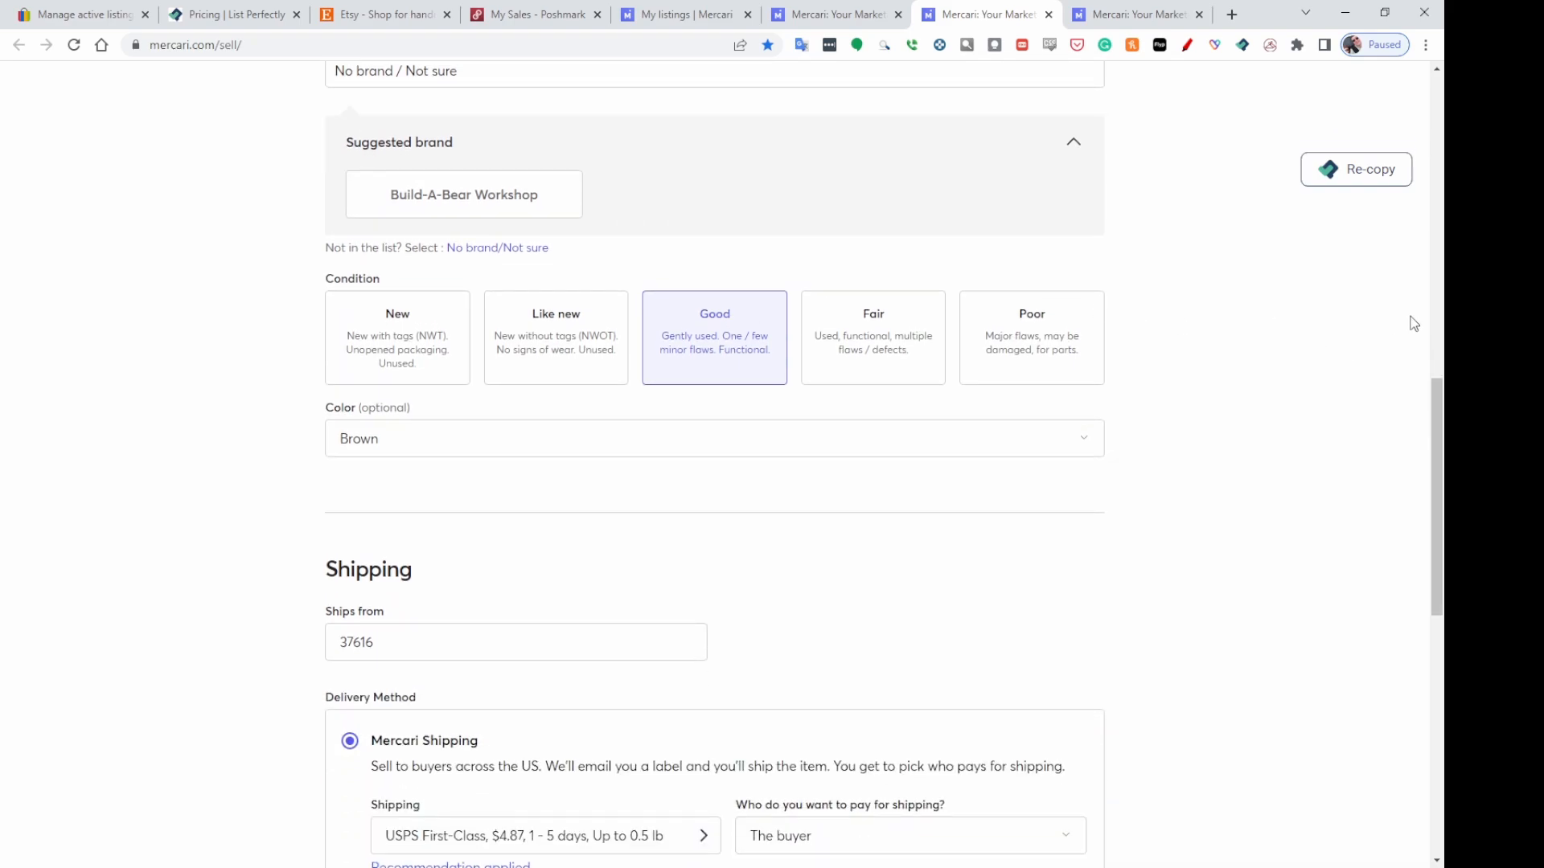
pyautogui.scroll(-3, 1409, 321)
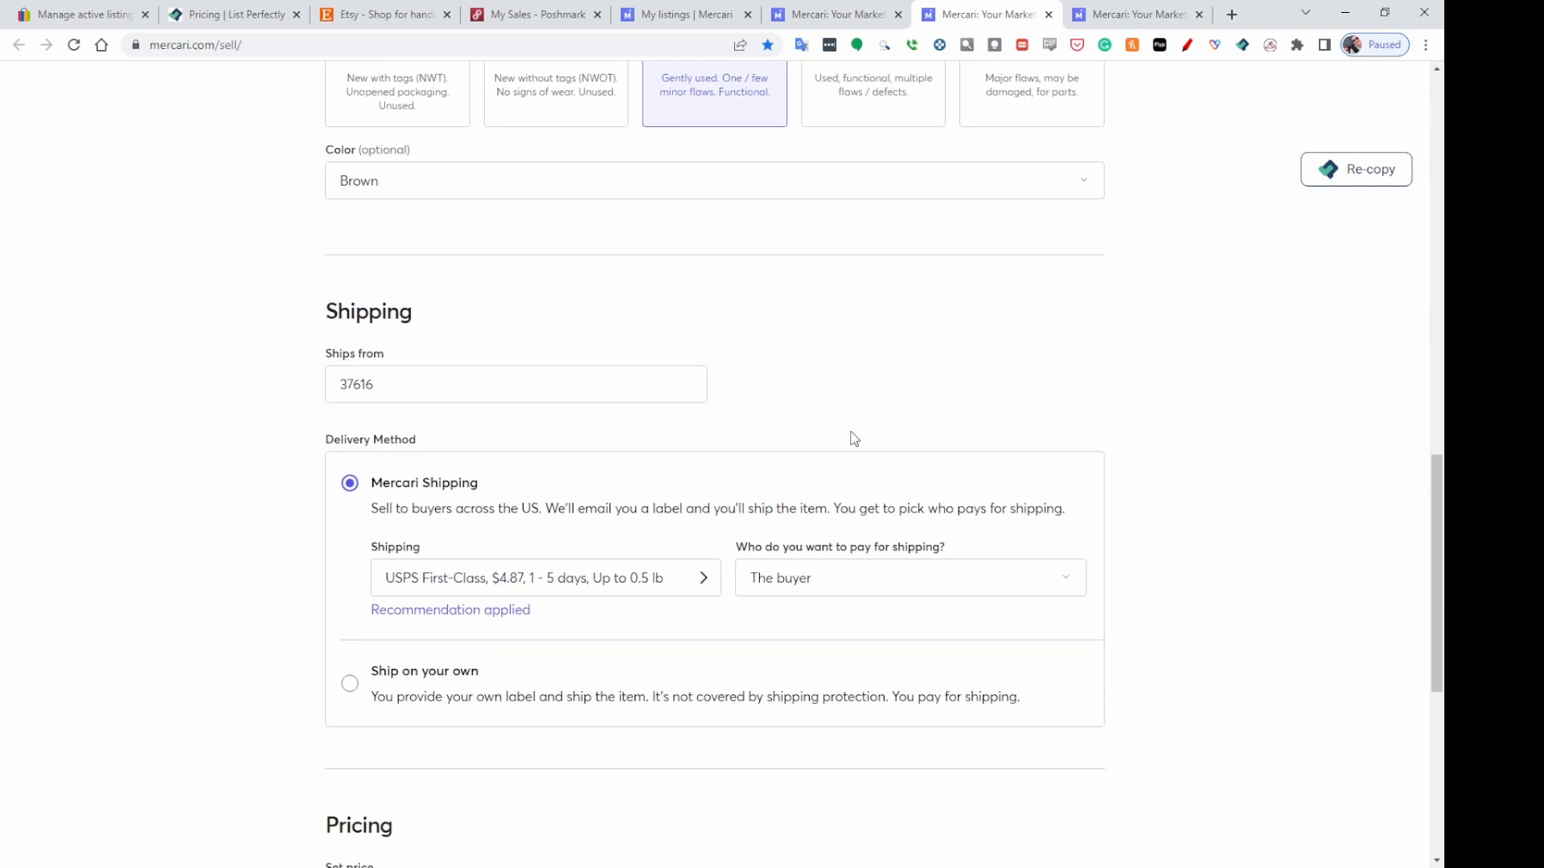
pyautogui.click(542, 582)
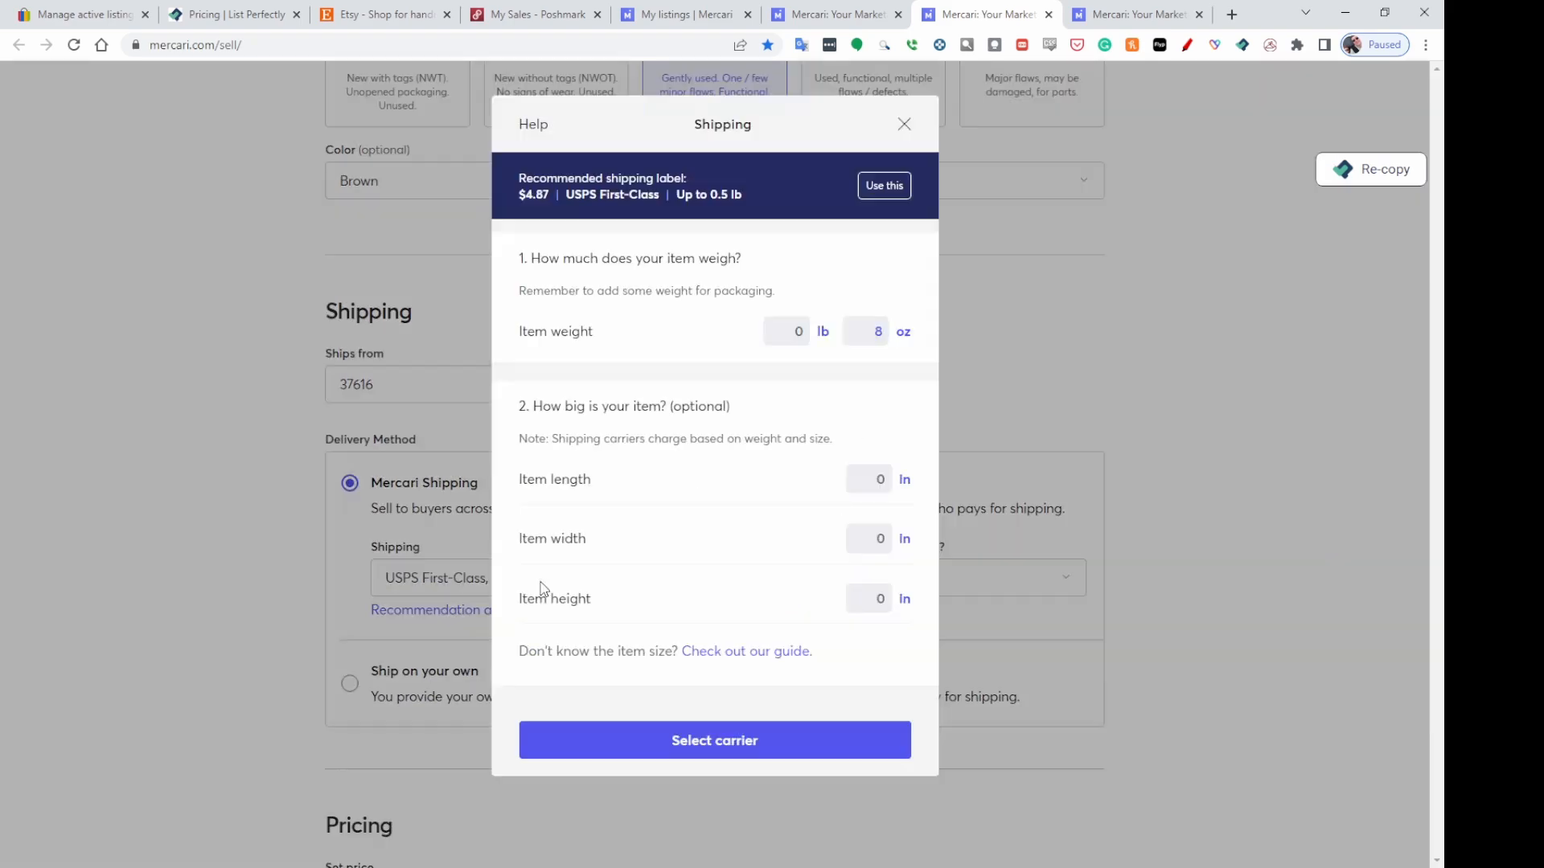
pyautogui.click(903, 124)
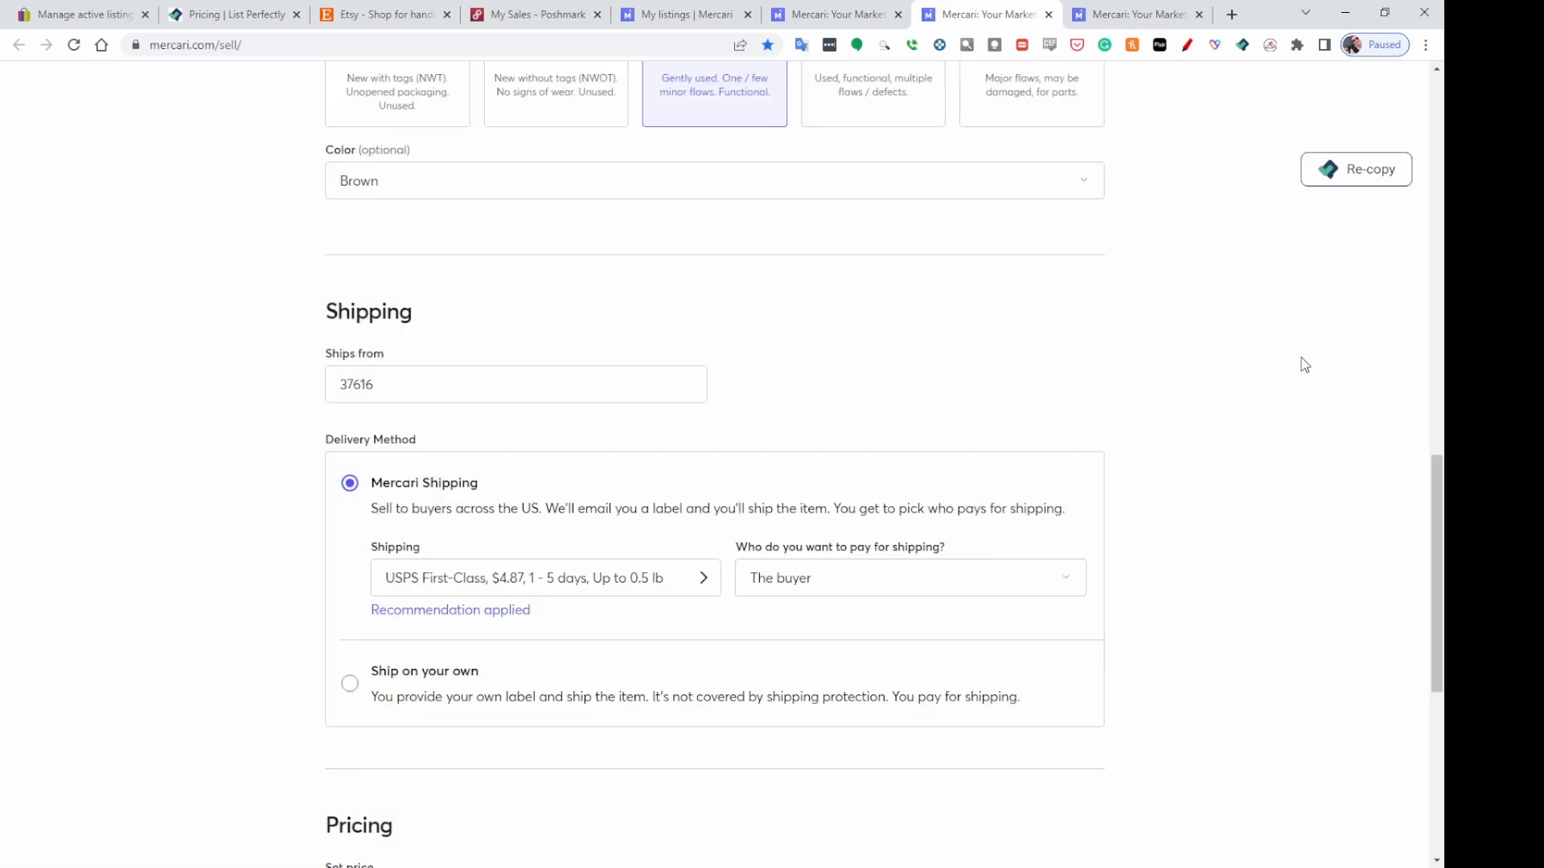
pyautogui.scroll(-6, 1301, 356)
pyautogui.scroll(-1, 1248, 362)
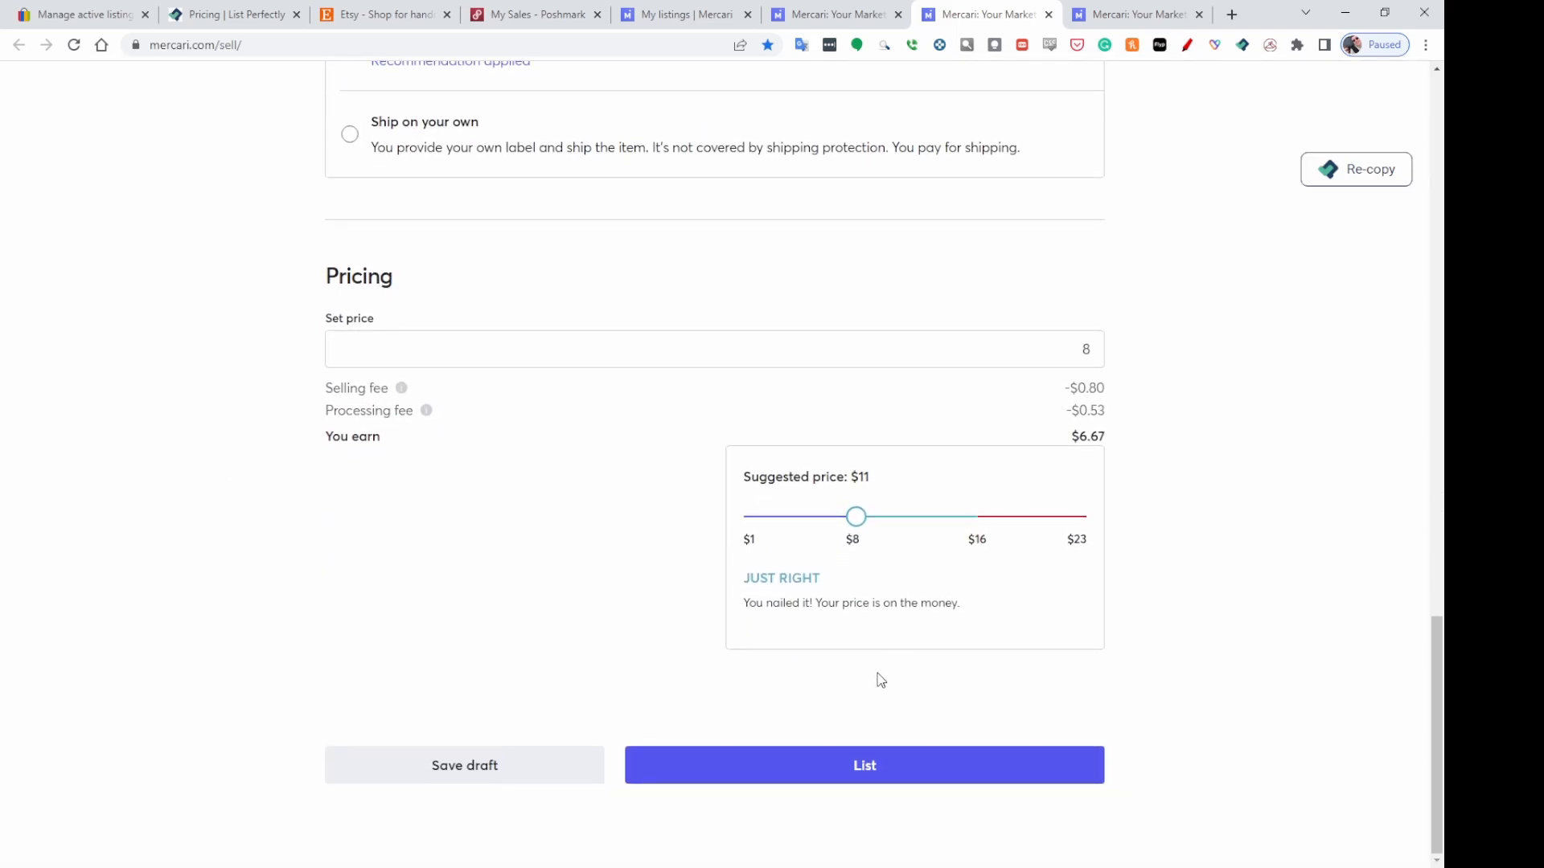
pyautogui.click(872, 773)
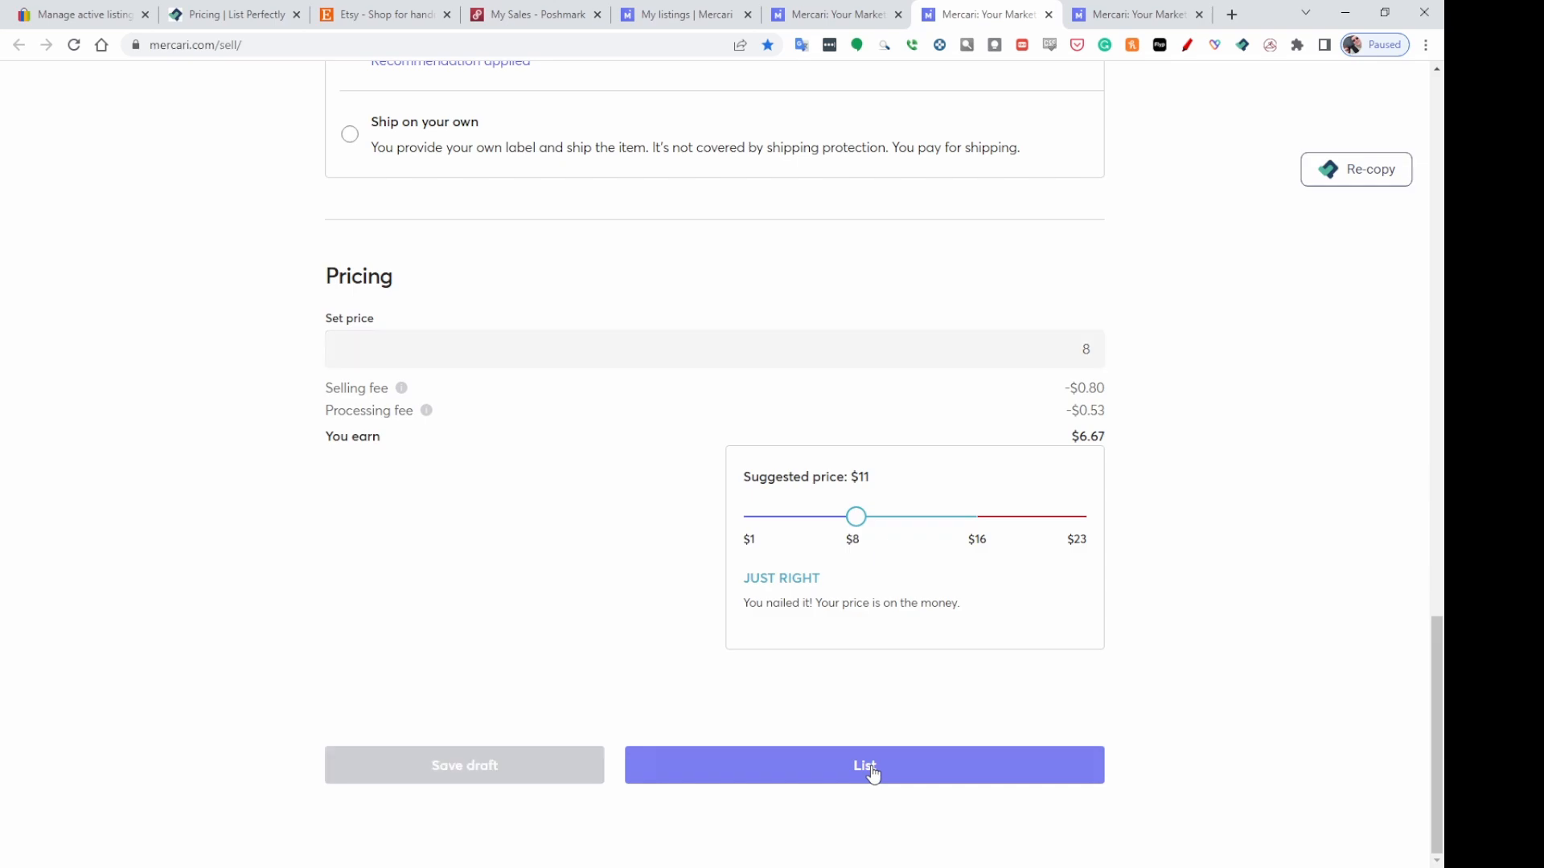
# Set the Walmart Pink Pig Plush's Mercari brand to Walmart.
pyautogui.click(1158, 23)
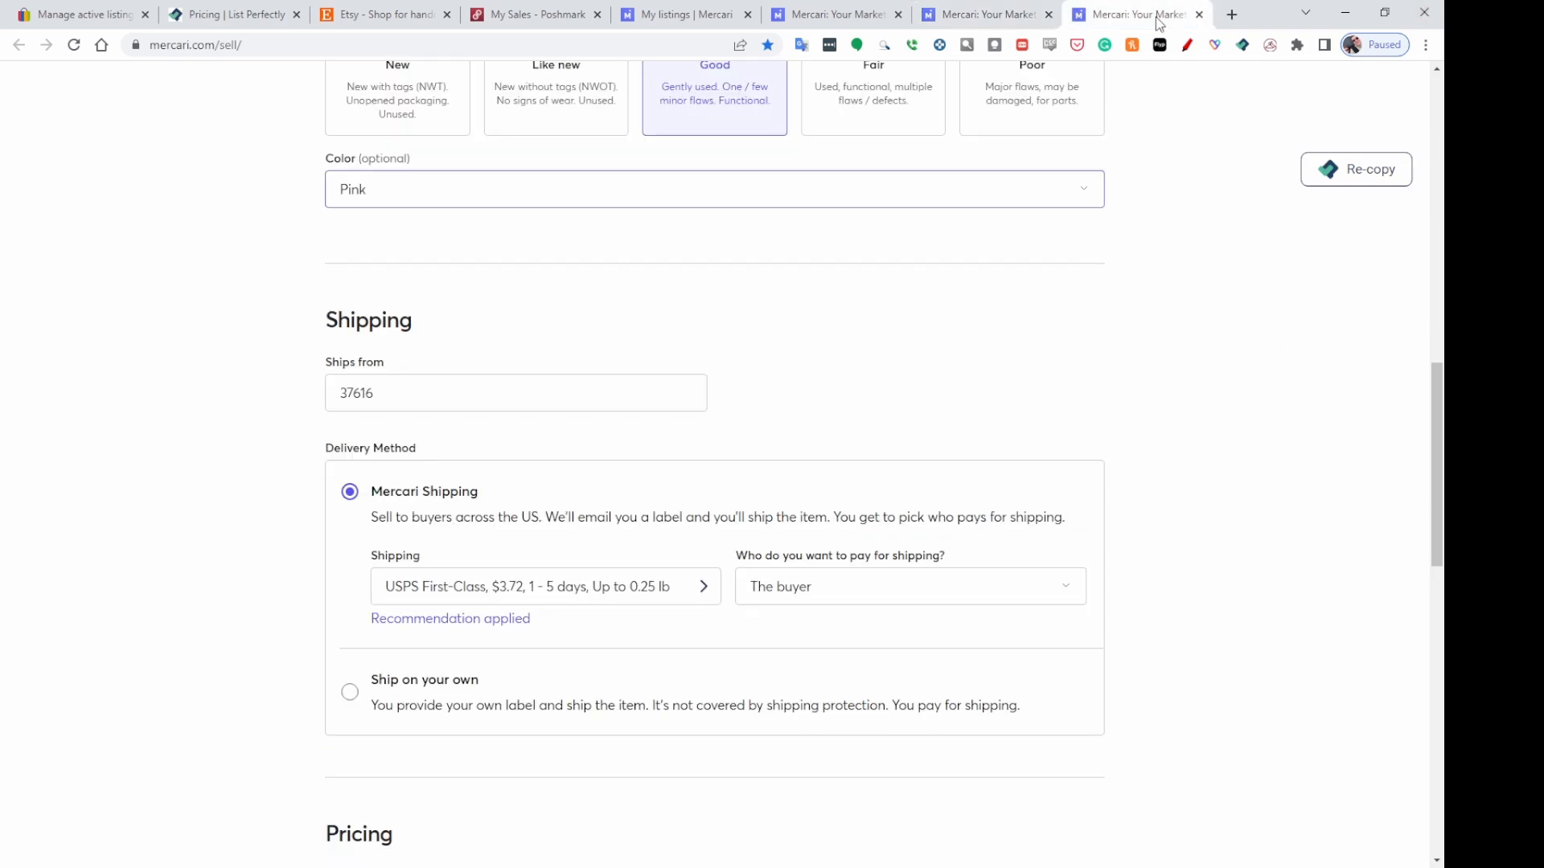
pyautogui.scroll(14, 1244, 536)
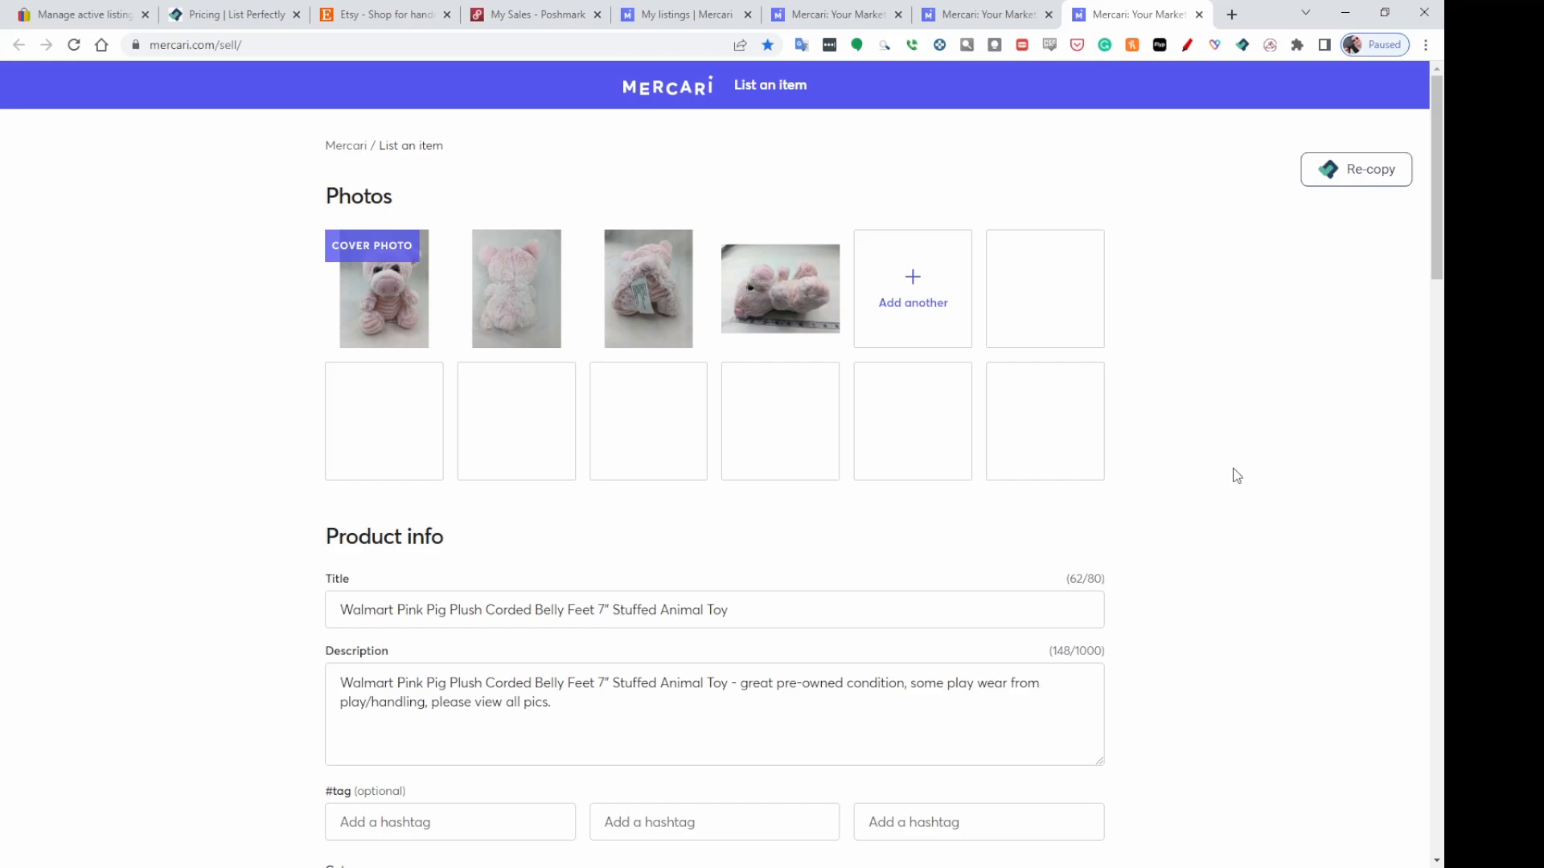
pyautogui.scroll(-8, 1238, 470)
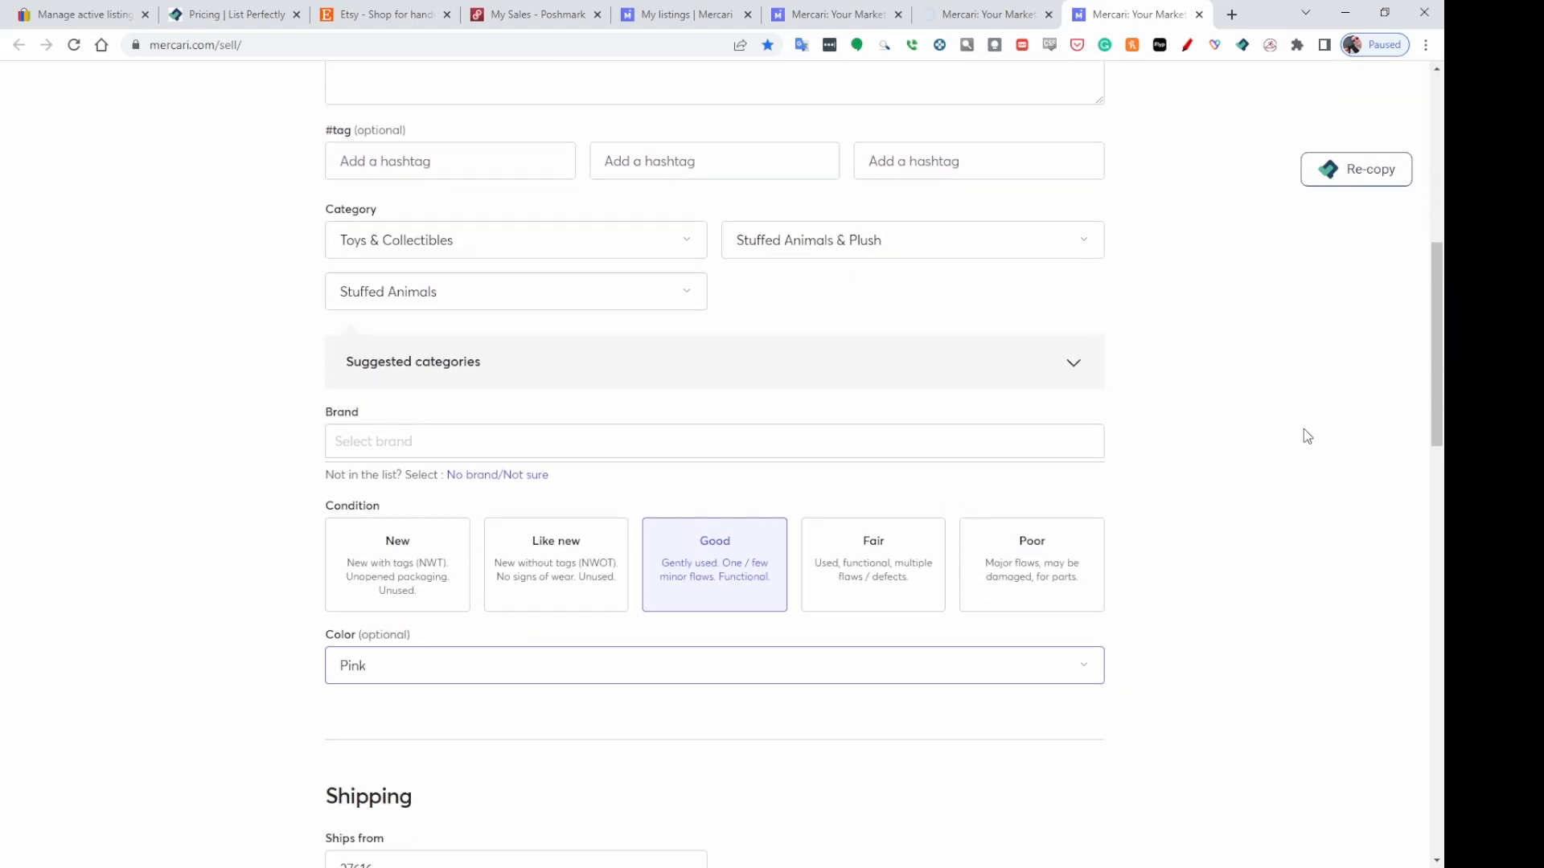
pyautogui.click(342, 407)
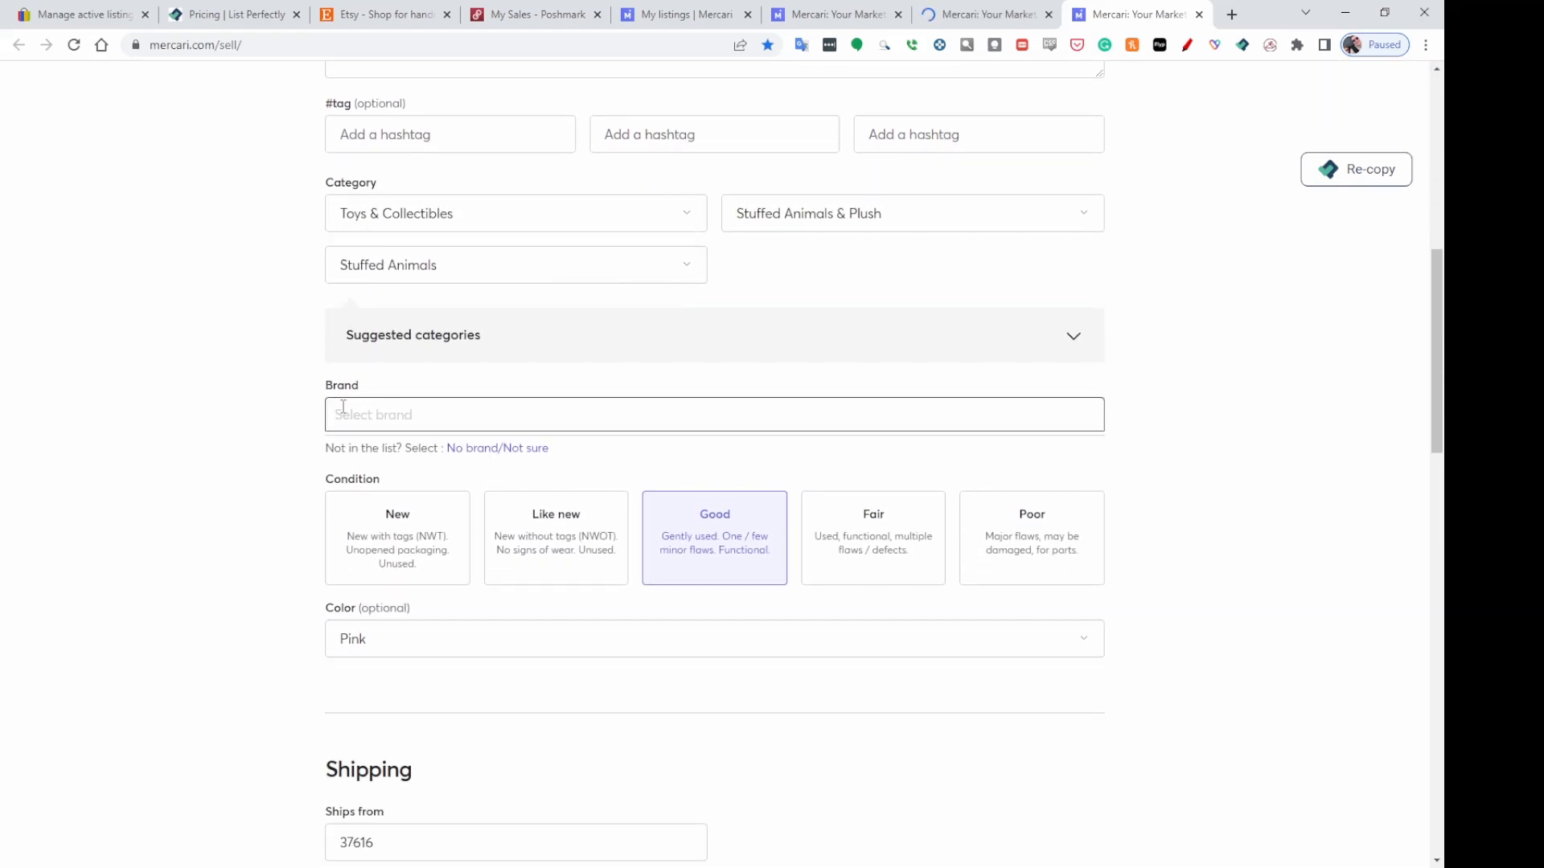
pyautogui.write('Walmart')
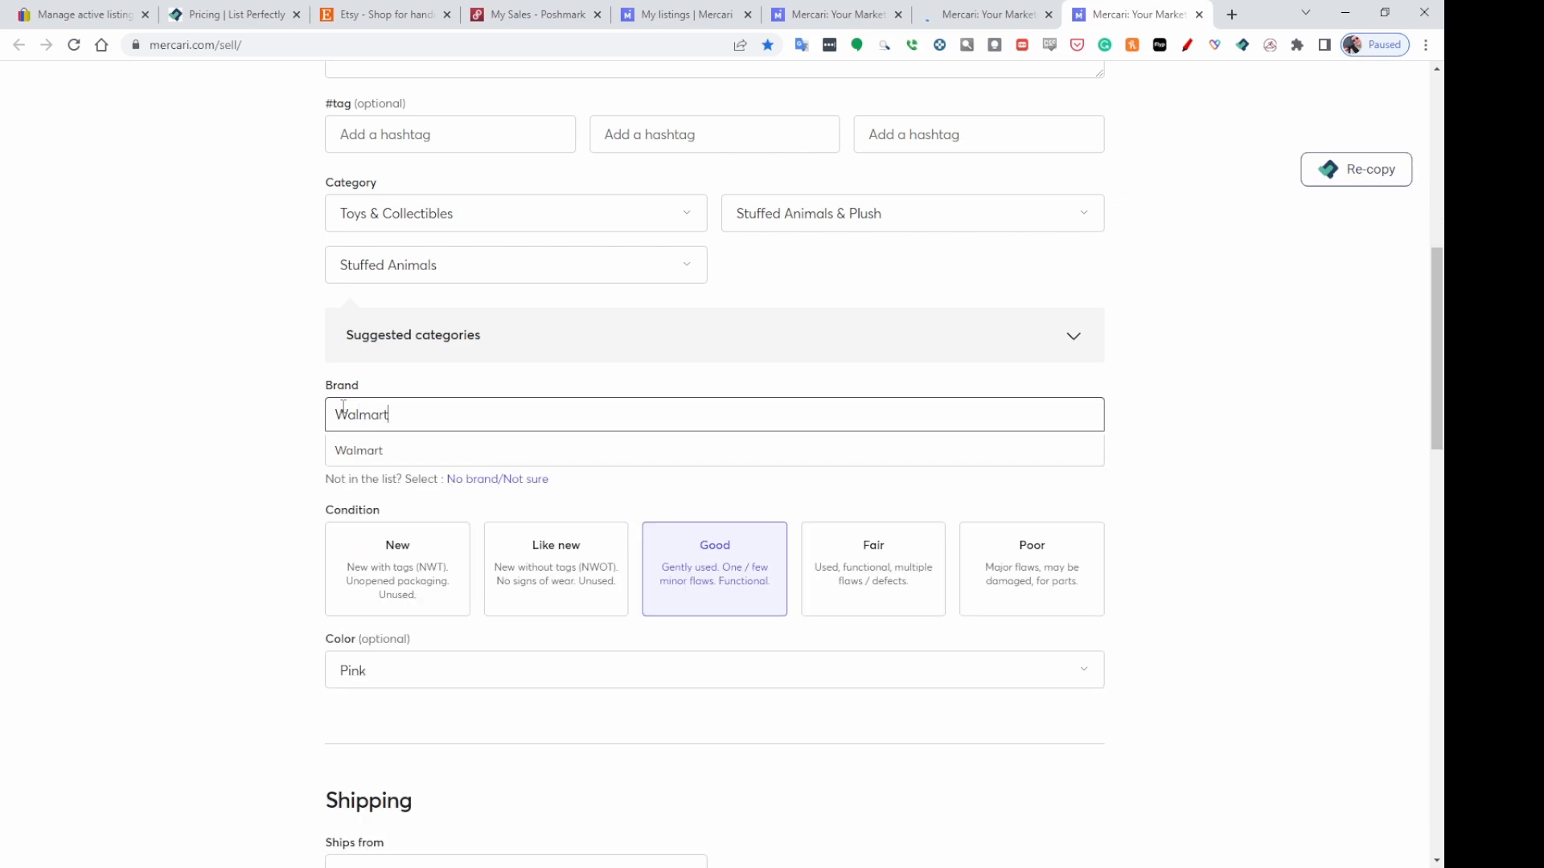
pyautogui.click(385, 455)
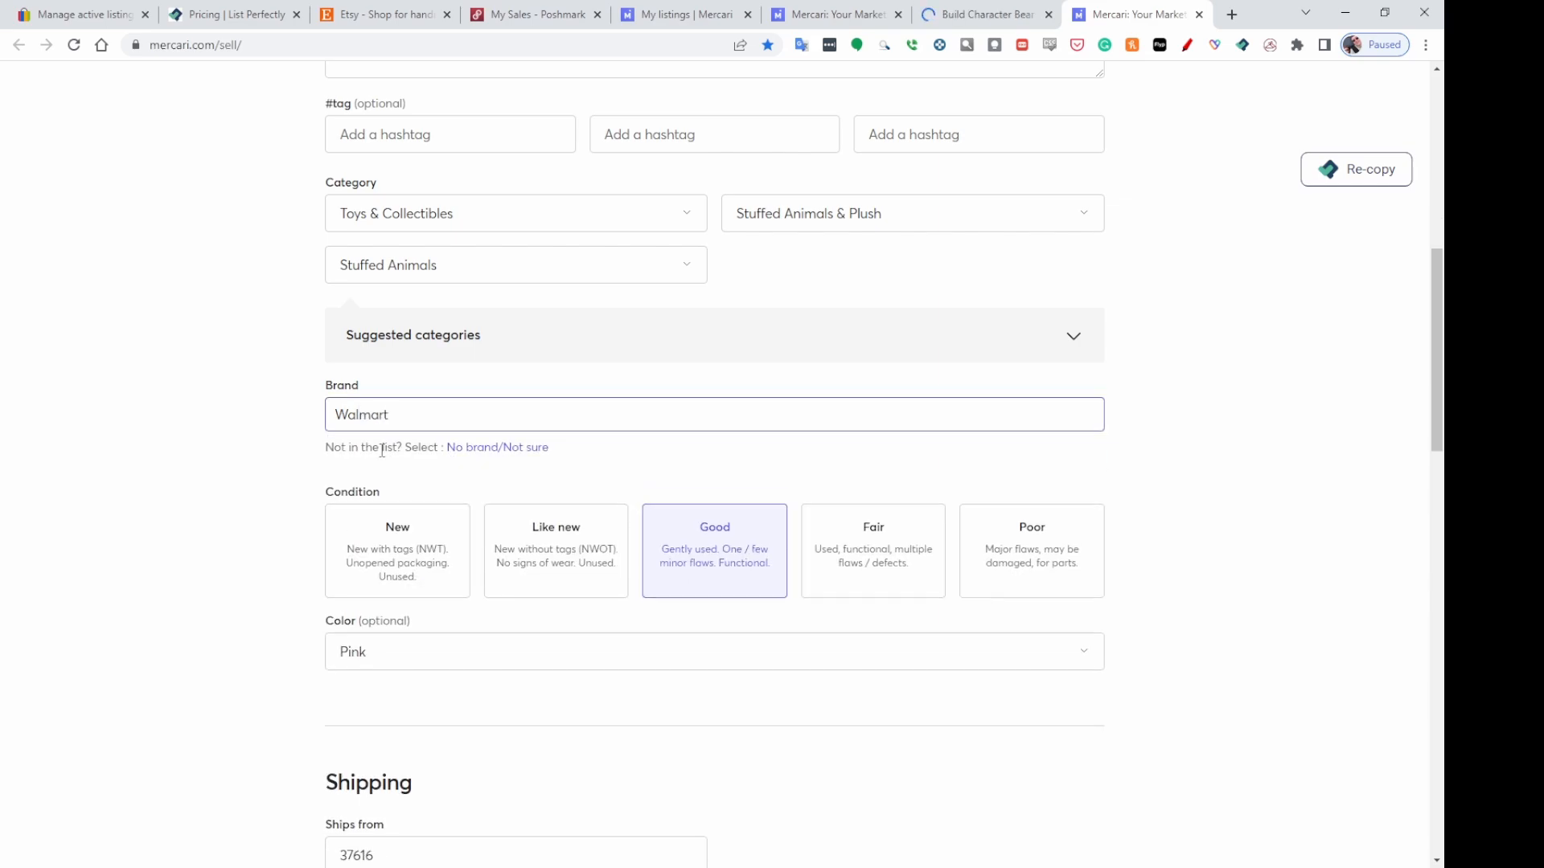
# Check the pig's USPS First-Class shipping label and turn off Smart Pricing.
pyautogui.scroll(-2, 1174, 402)
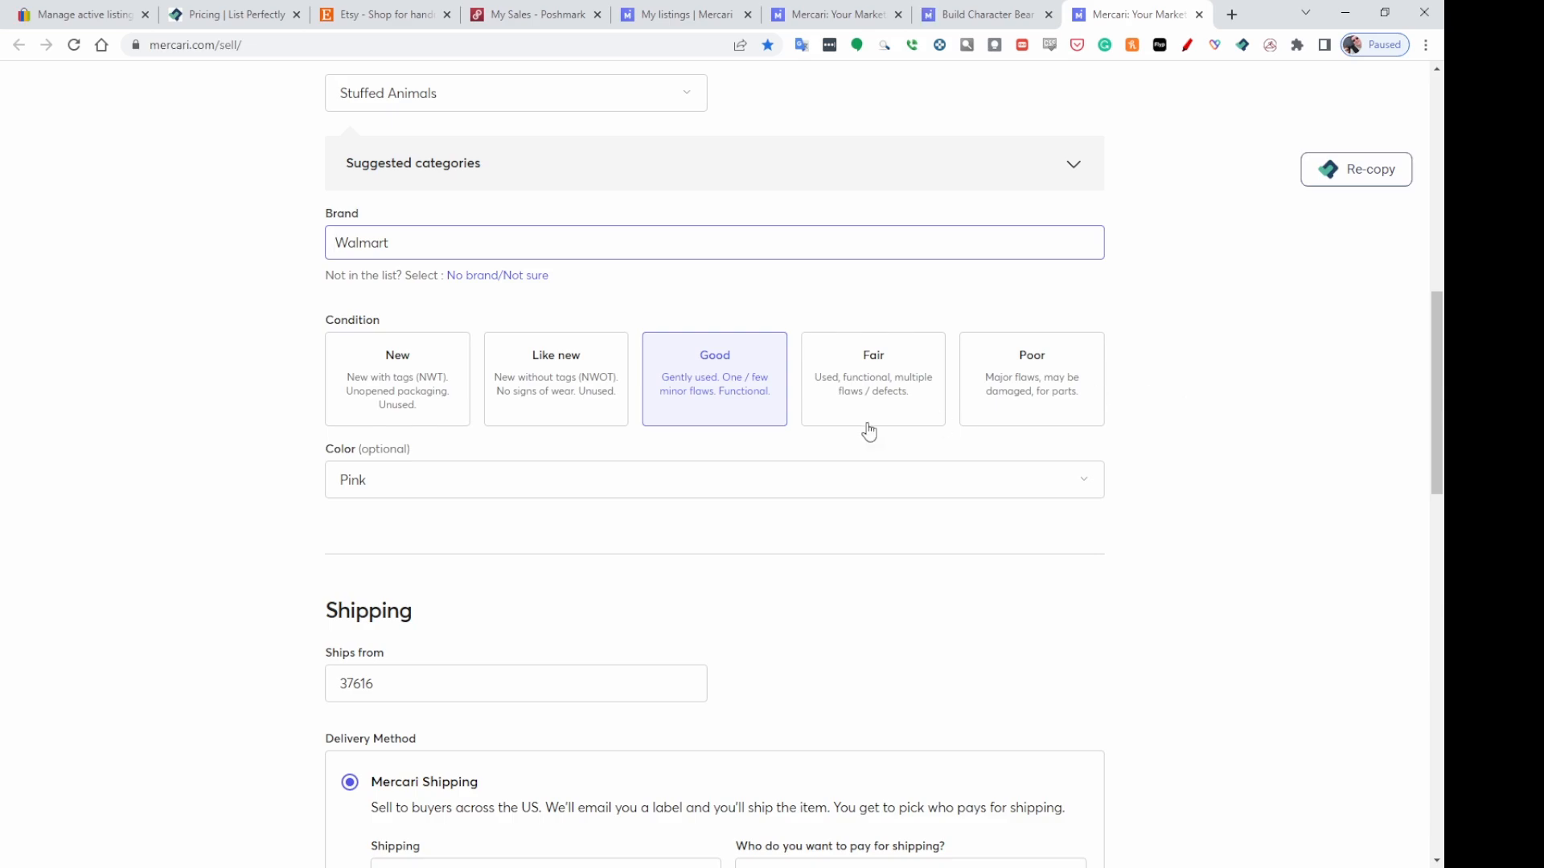
pyautogui.scroll(-6, 737, 399)
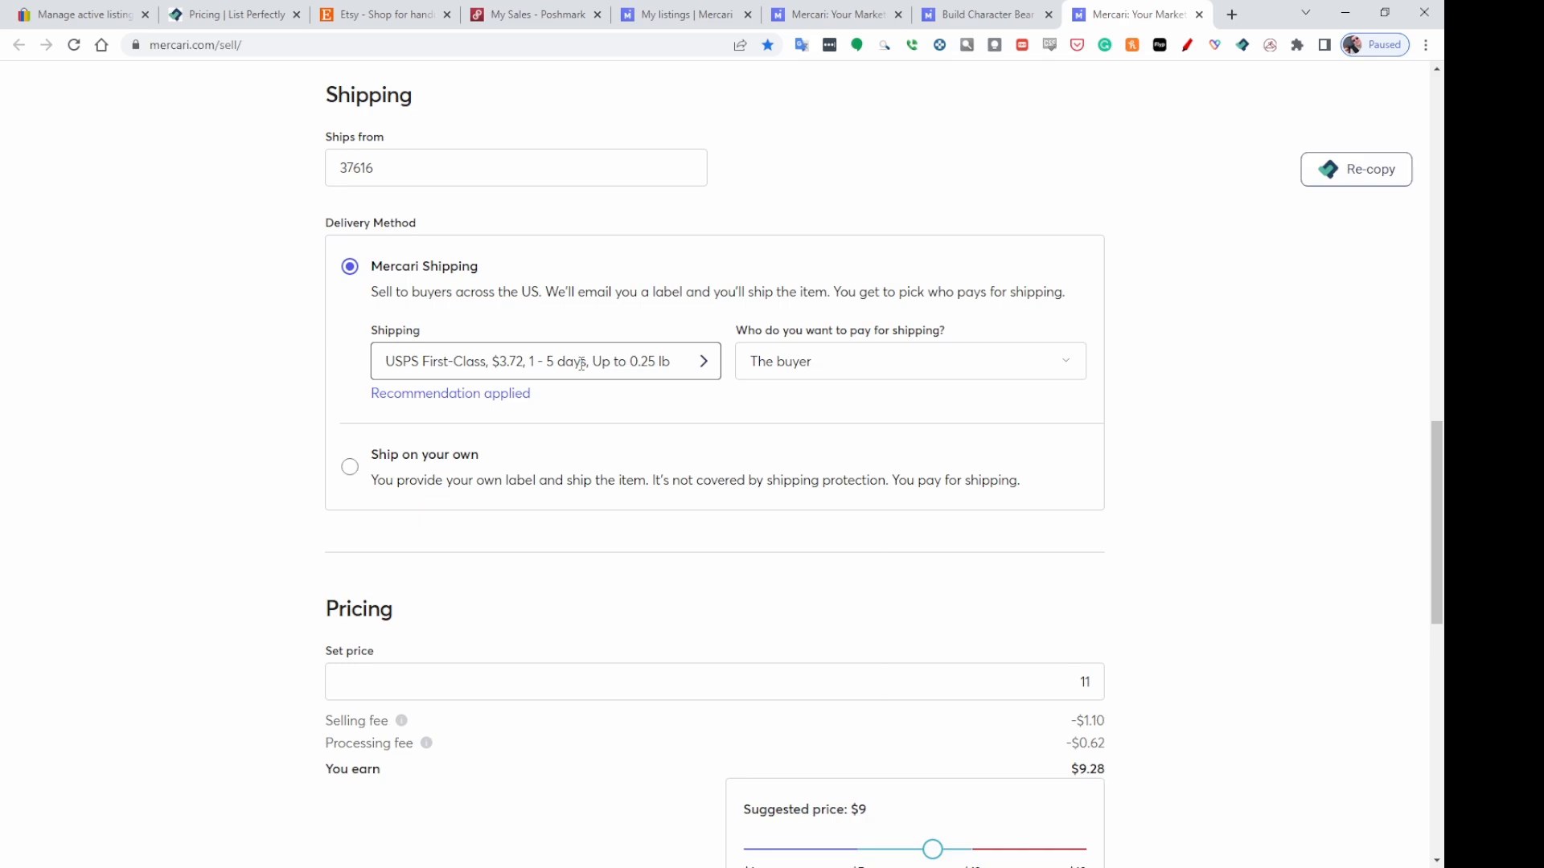
pyautogui.click(580, 363)
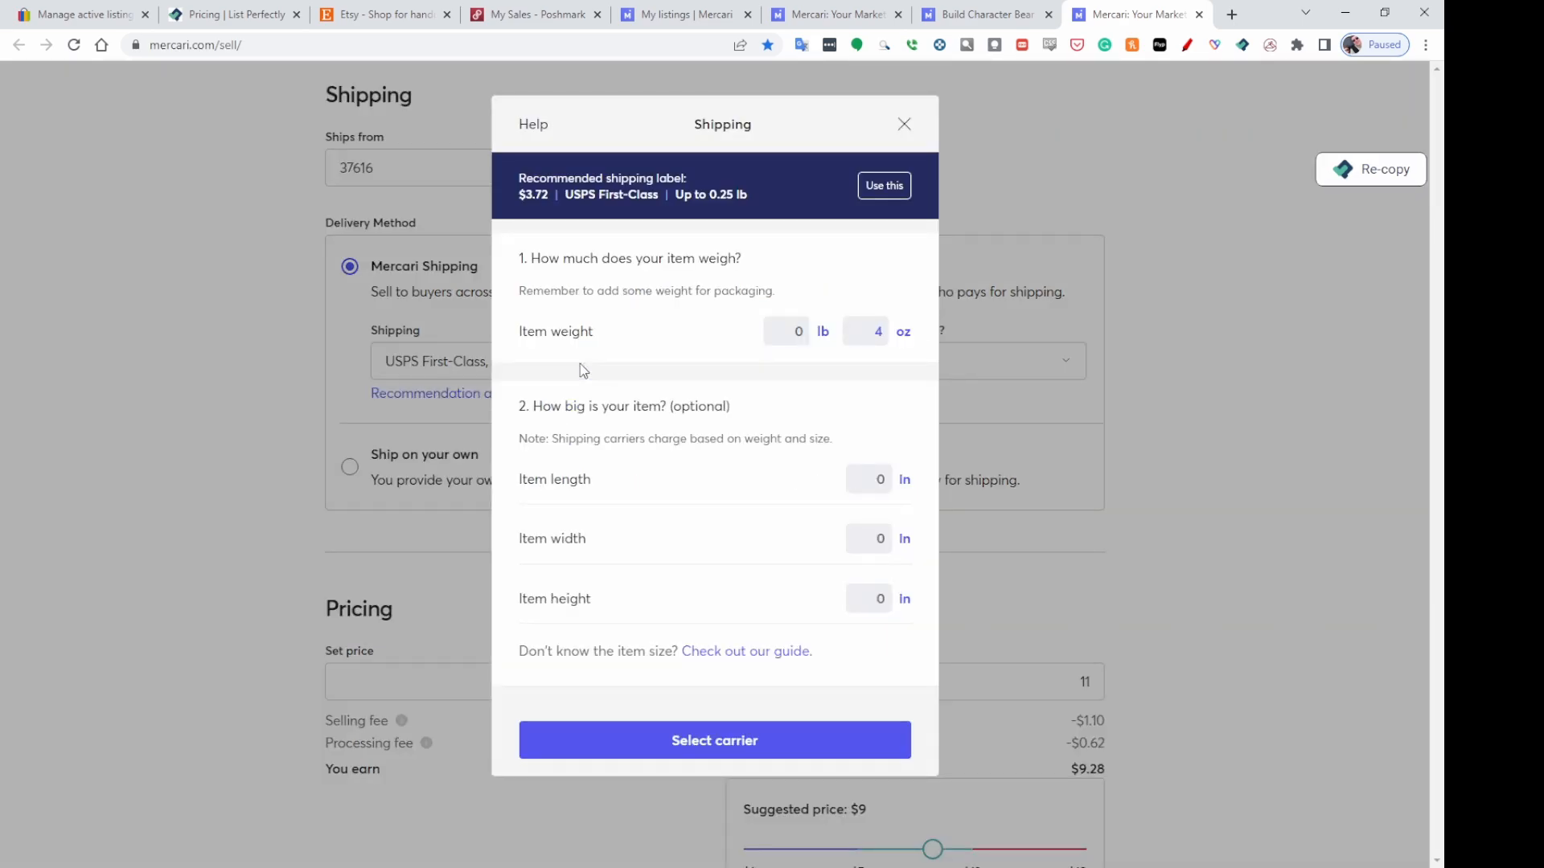
pyautogui.click(904, 124)
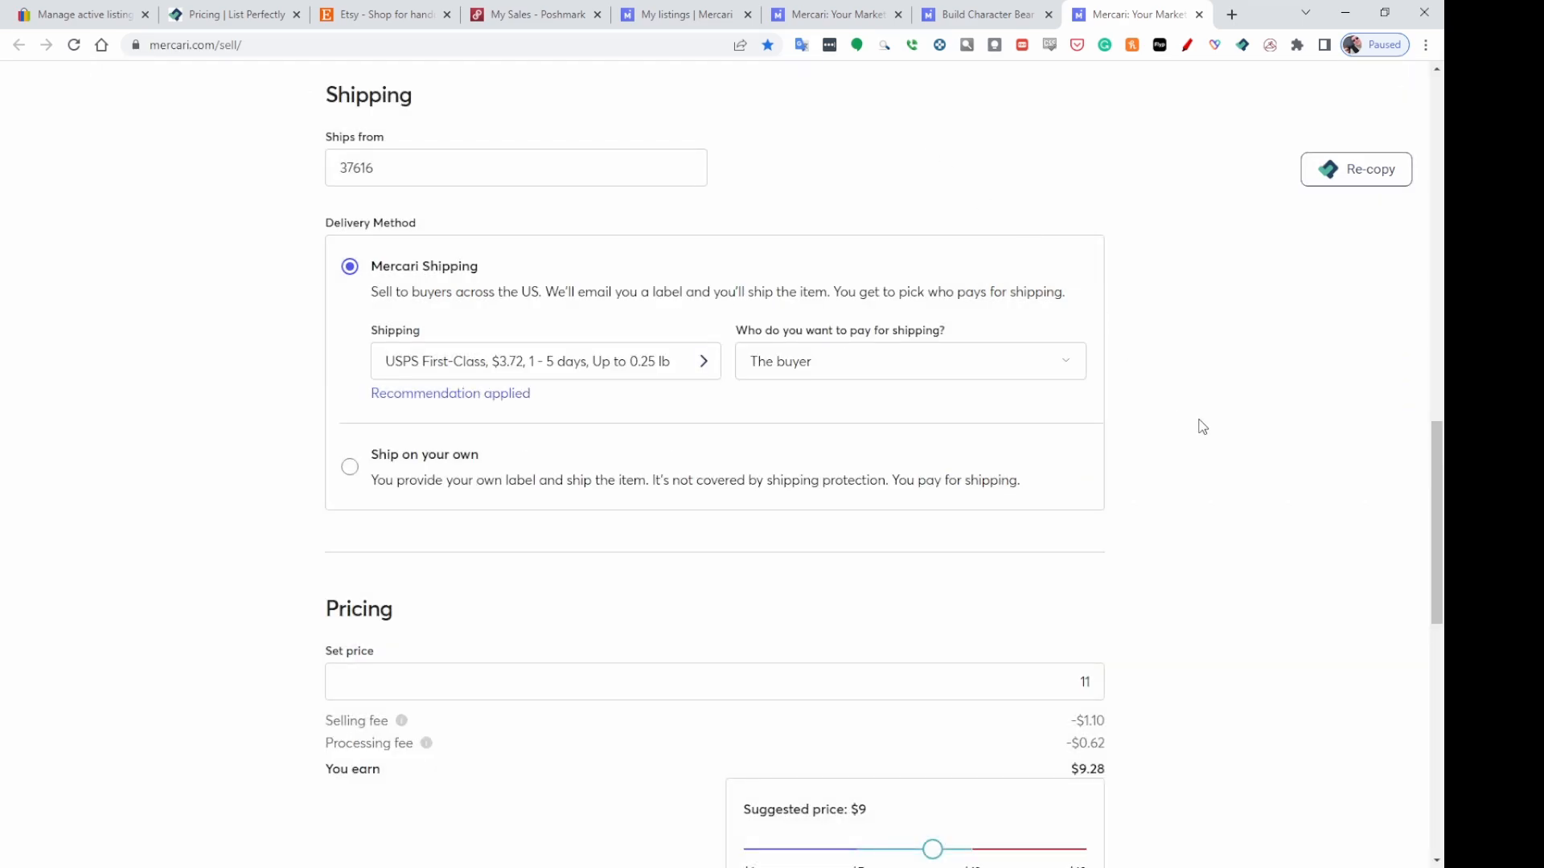
pyautogui.scroll(-4, 1251, 429)
pyautogui.scroll(-3, 1179, 341)
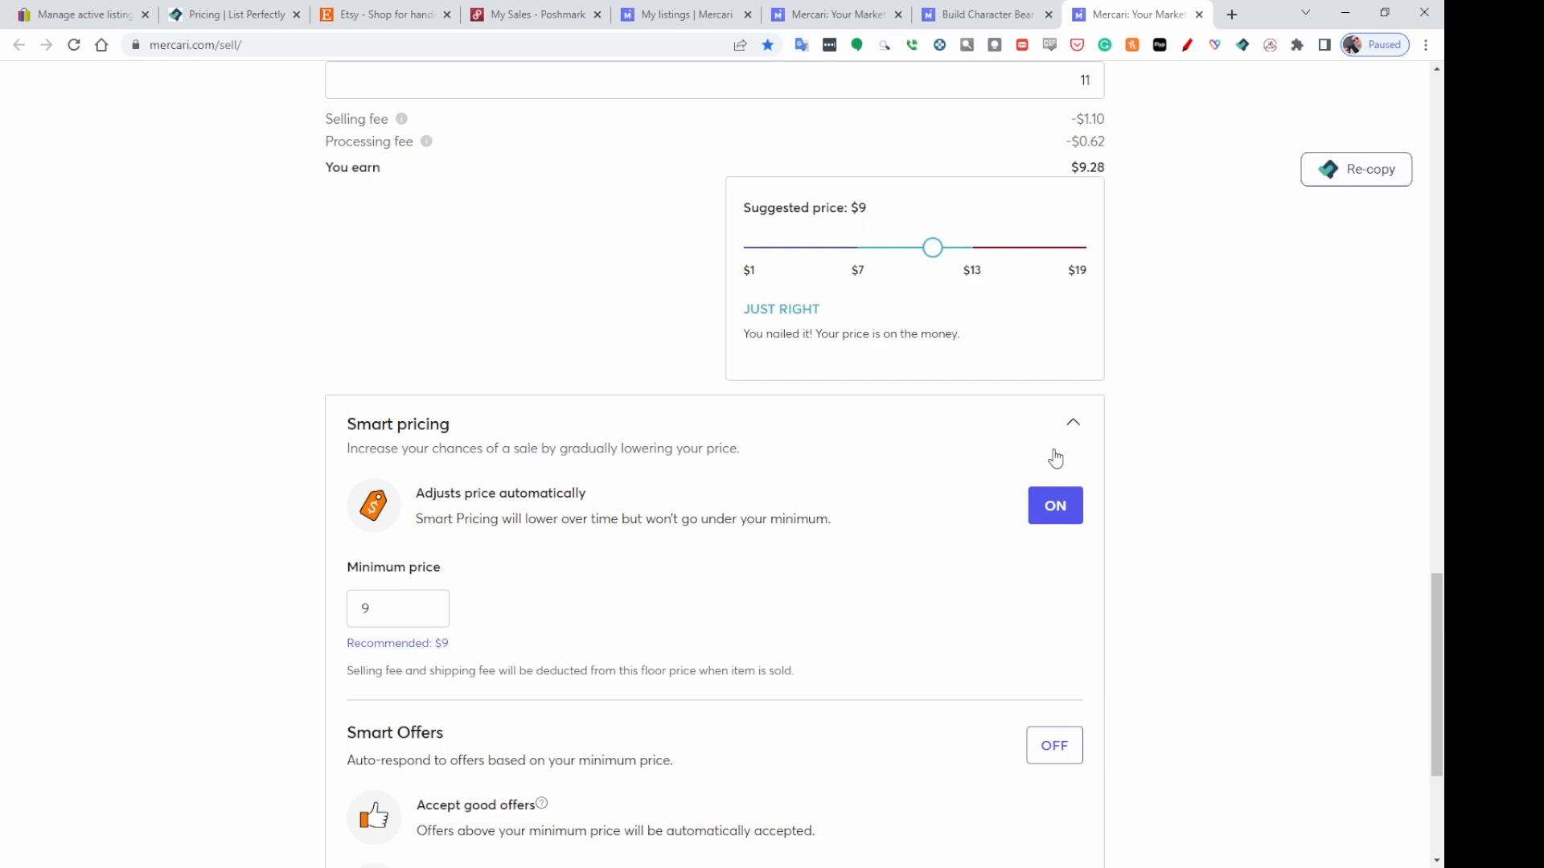
pyautogui.click(1056, 507)
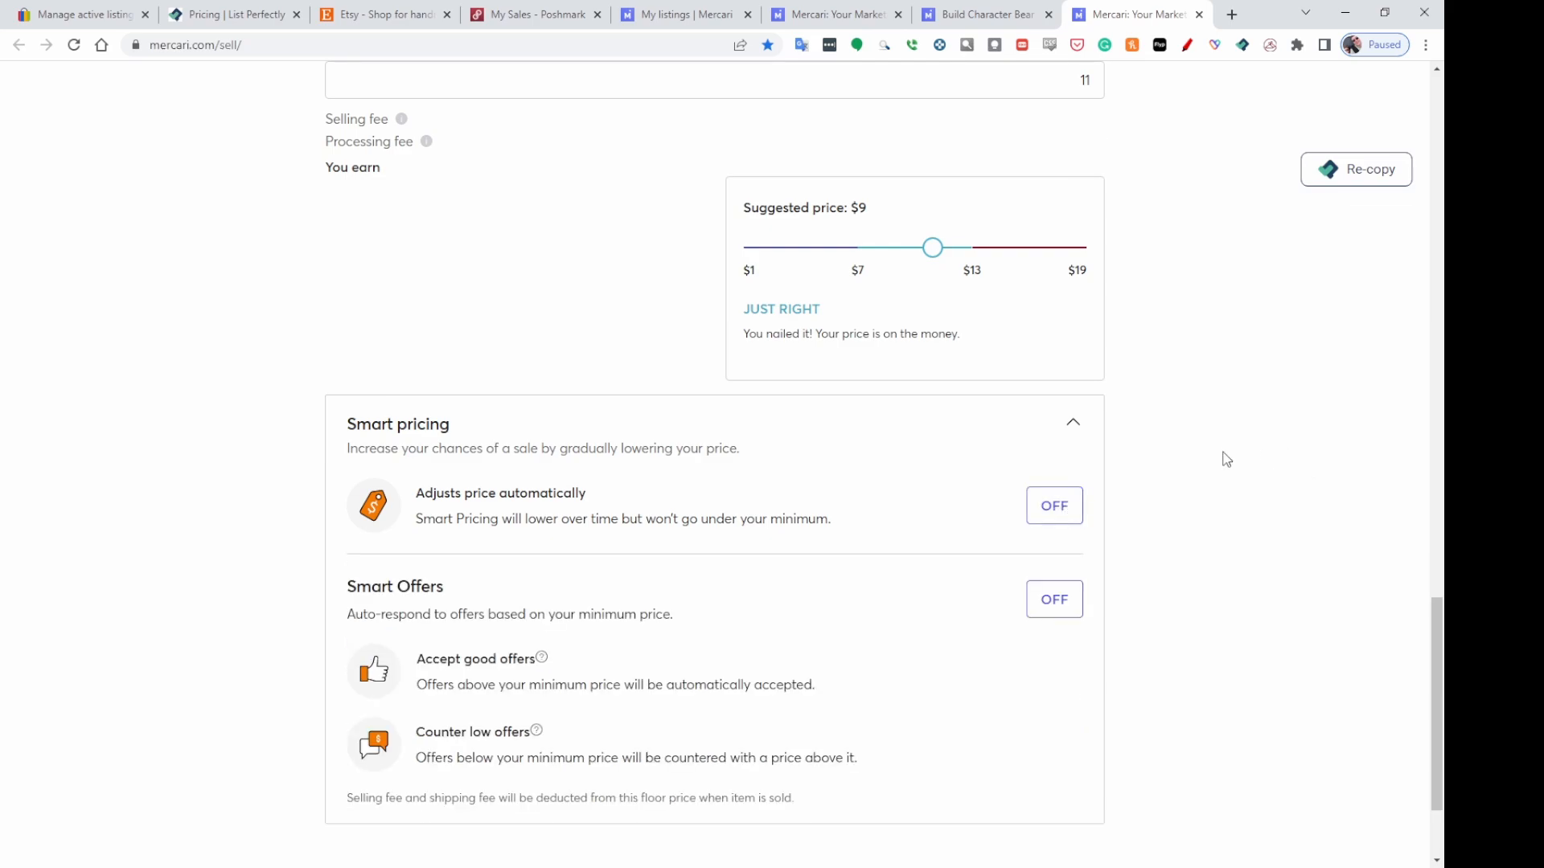
# Turn on Smart Offers for the Walmart Pink Pig Plush listing.
pyautogui.scroll(-2, 1223, 451)
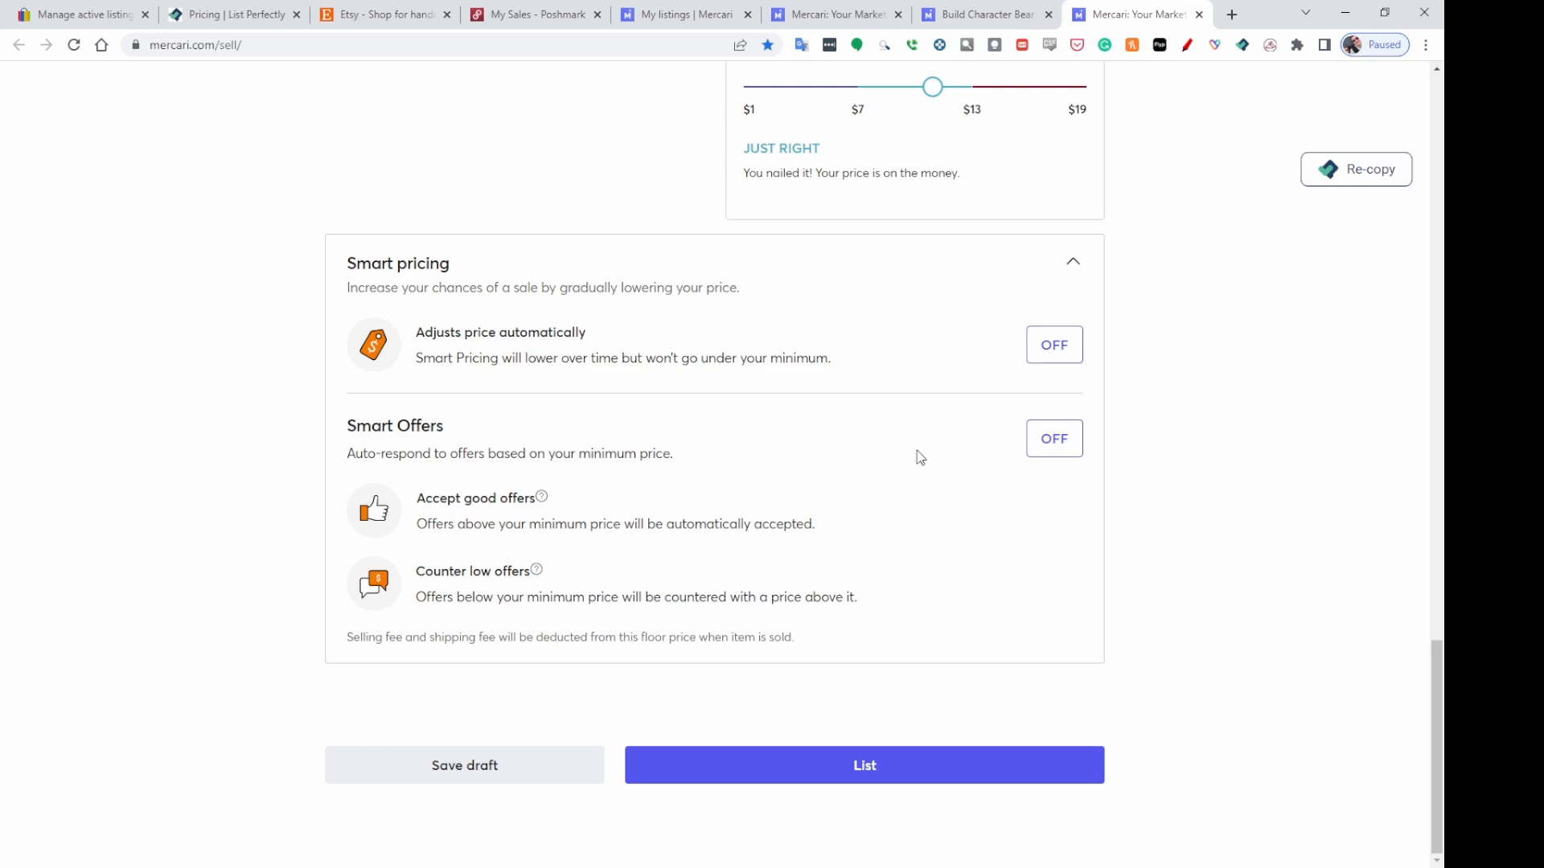
pyautogui.click(1055, 442)
pyautogui.scroll(-2, 1199, 463)
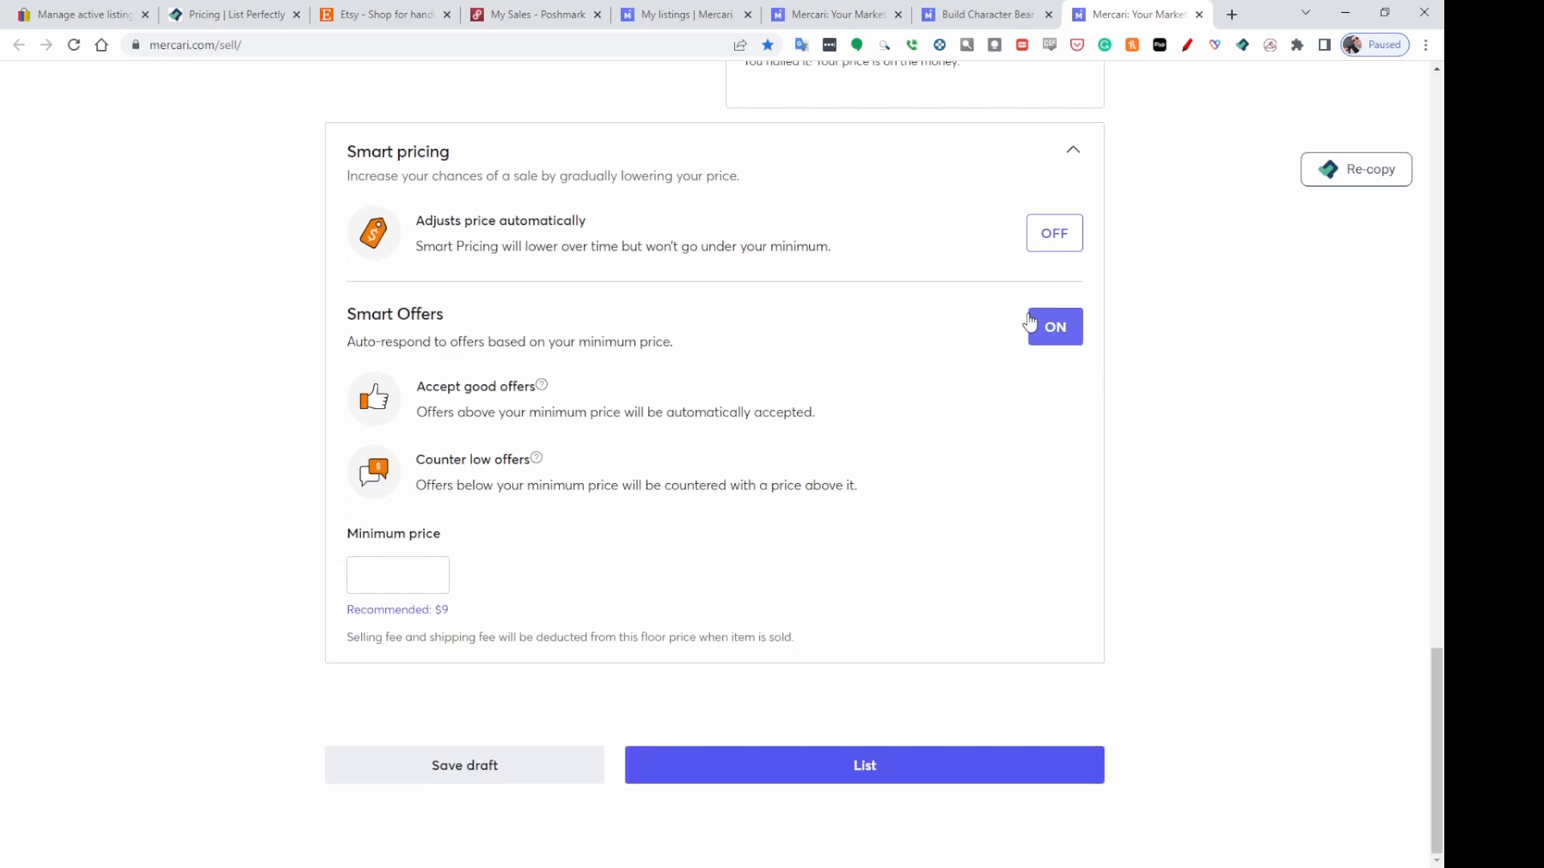
pyautogui.scroll(6, 493, 576)
pyautogui.scroll(-4, 493, 576)
pyautogui.scroll(-2, 494, 577)
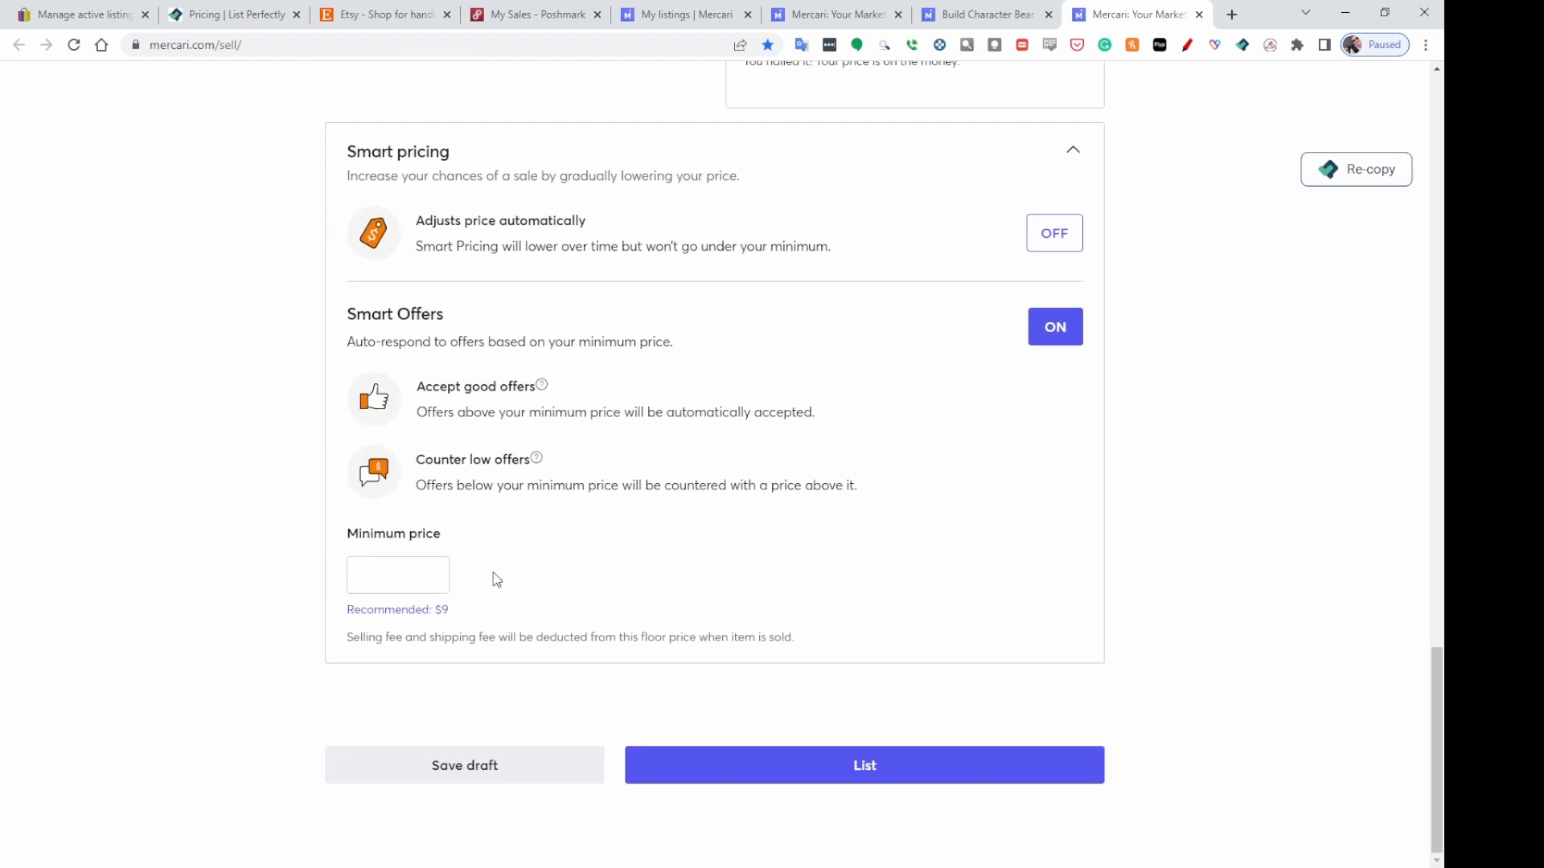
# Set the Smart Offers minimum price to 9 and list the Walmart Pink Pig Plush on Mercari.
pyautogui.click(360, 586)
pyautogui.write('9')
pyautogui.click(1195, 538)
pyautogui.click(869, 772)
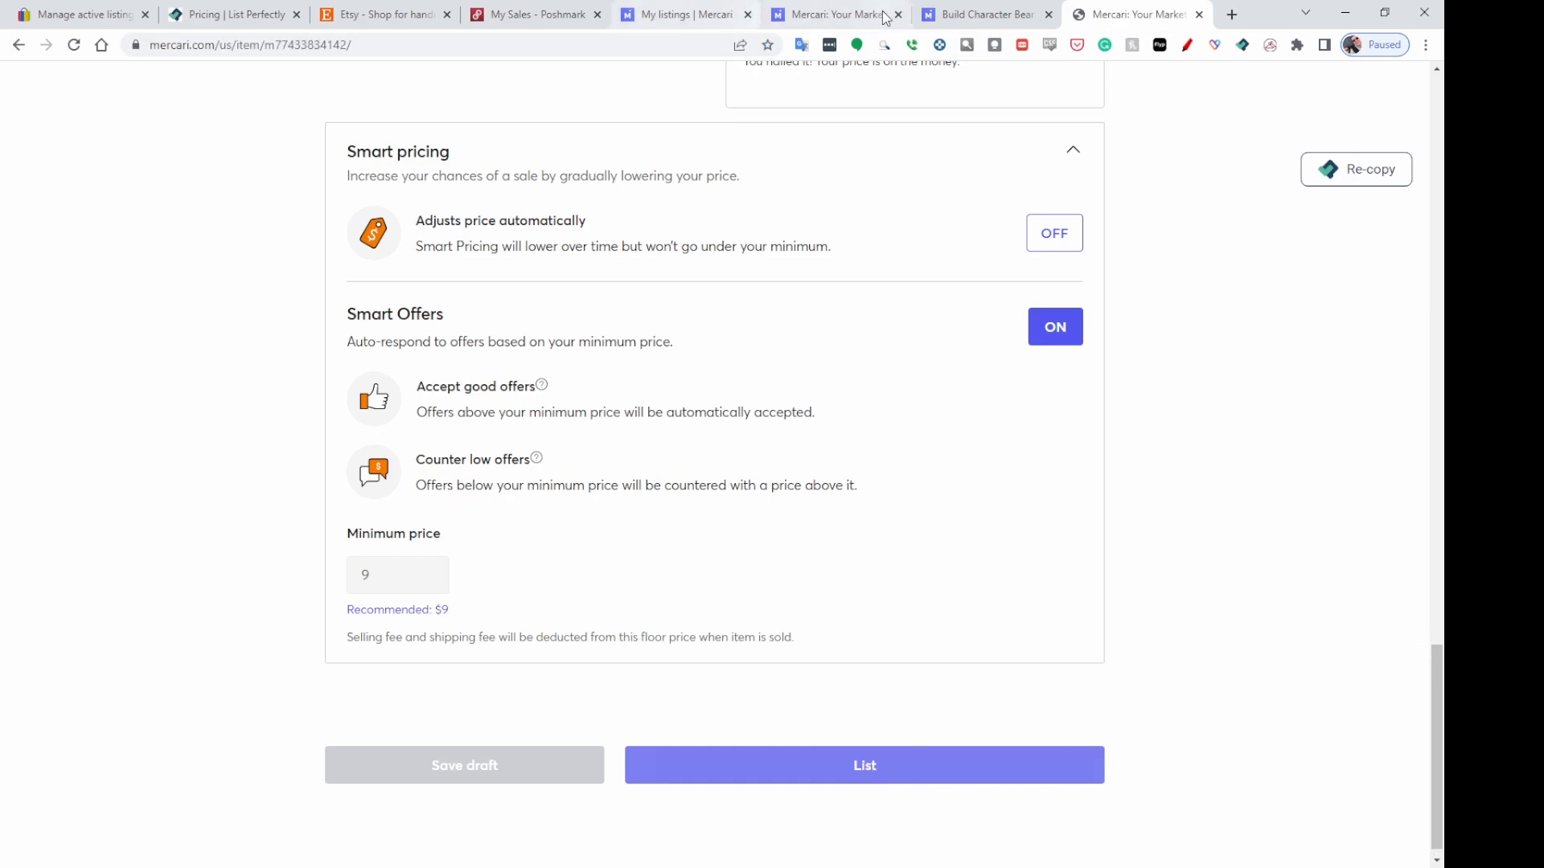
# Save the Grandma Old Woman Pillow Plush as a Mercari draft and list it from the drafts.
pyautogui.click(840, 19)
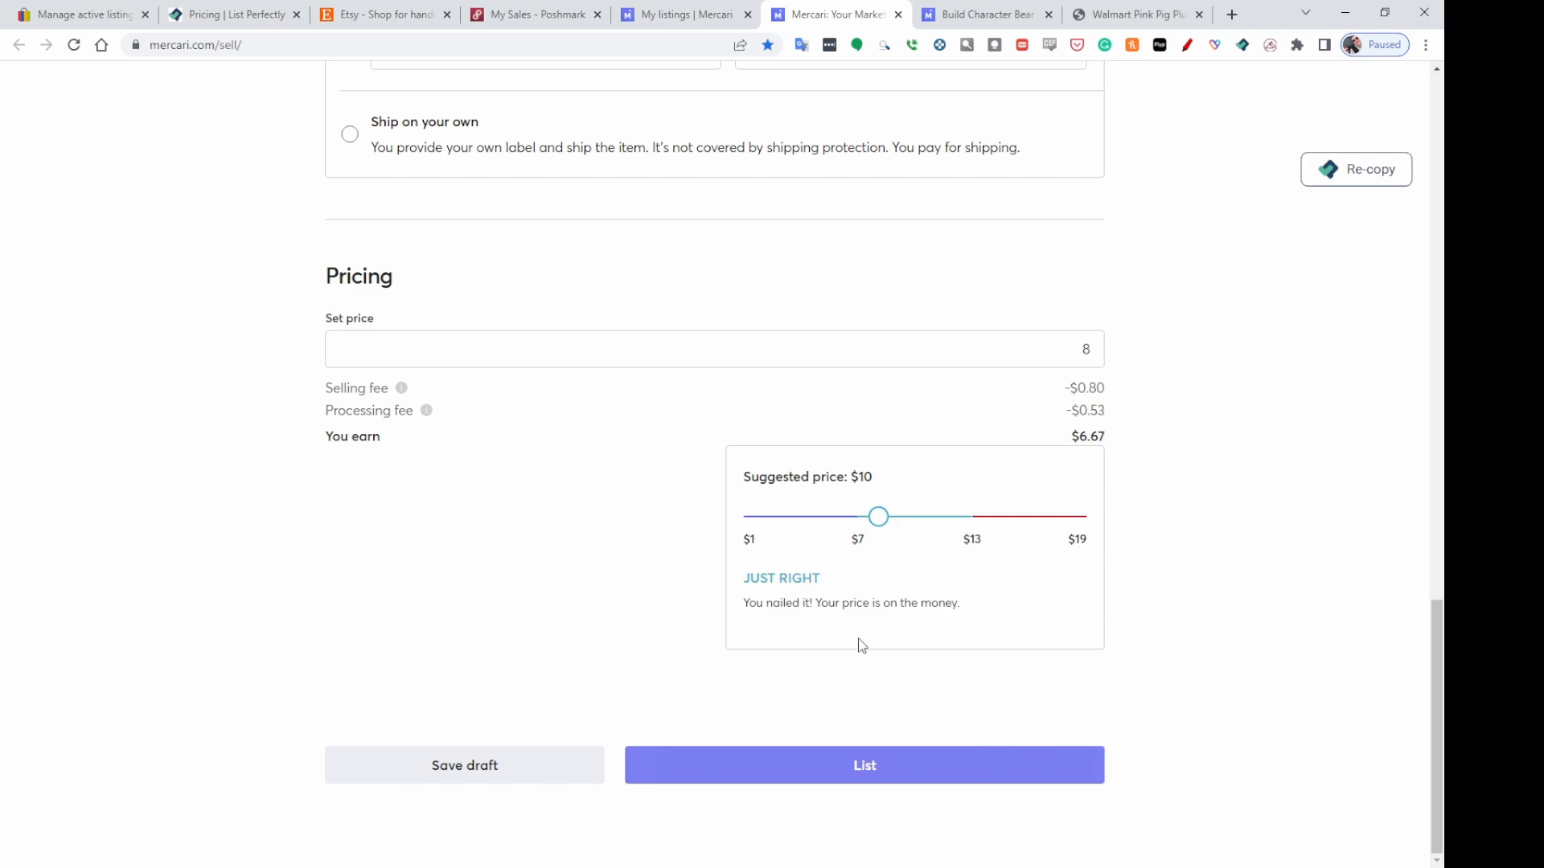
pyautogui.scroll(5, 1117, 607)
pyautogui.scroll(-5, 1220, 504)
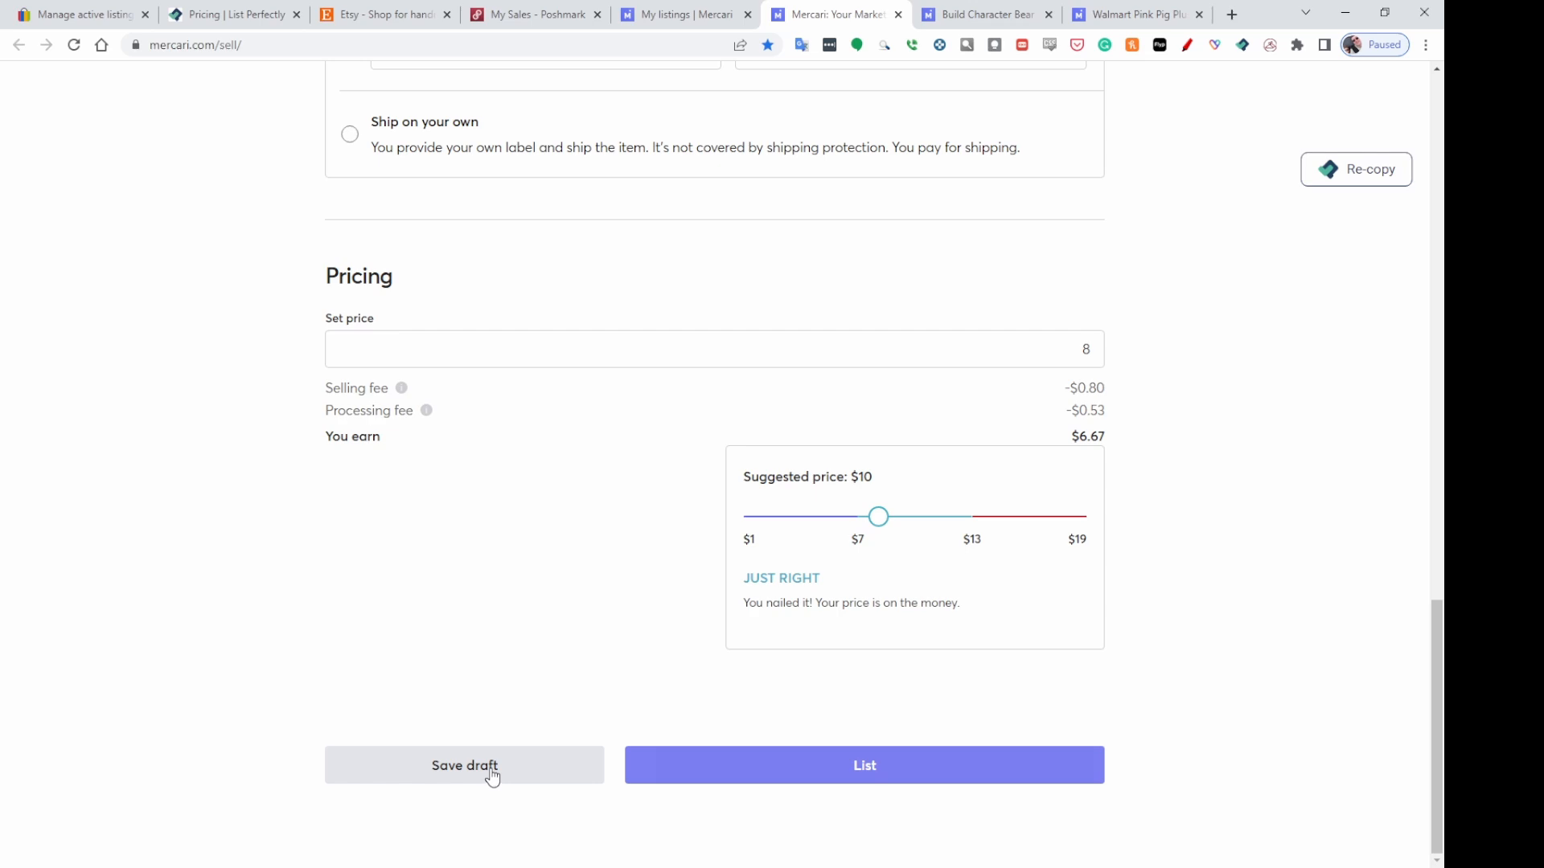
pyautogui.click(450, 763)
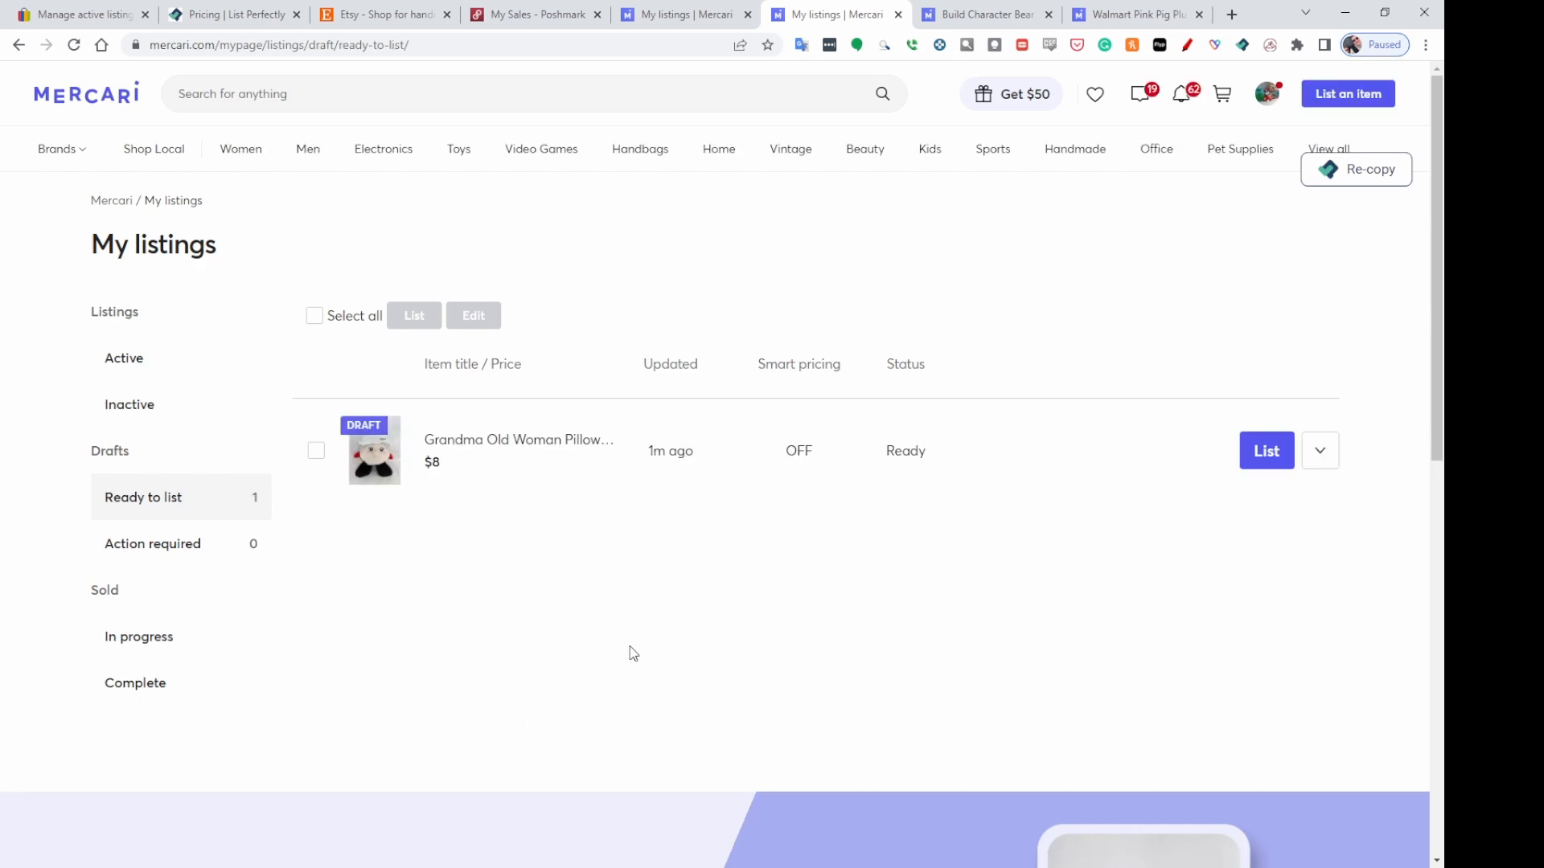
pyautogui.click(1285, 456)
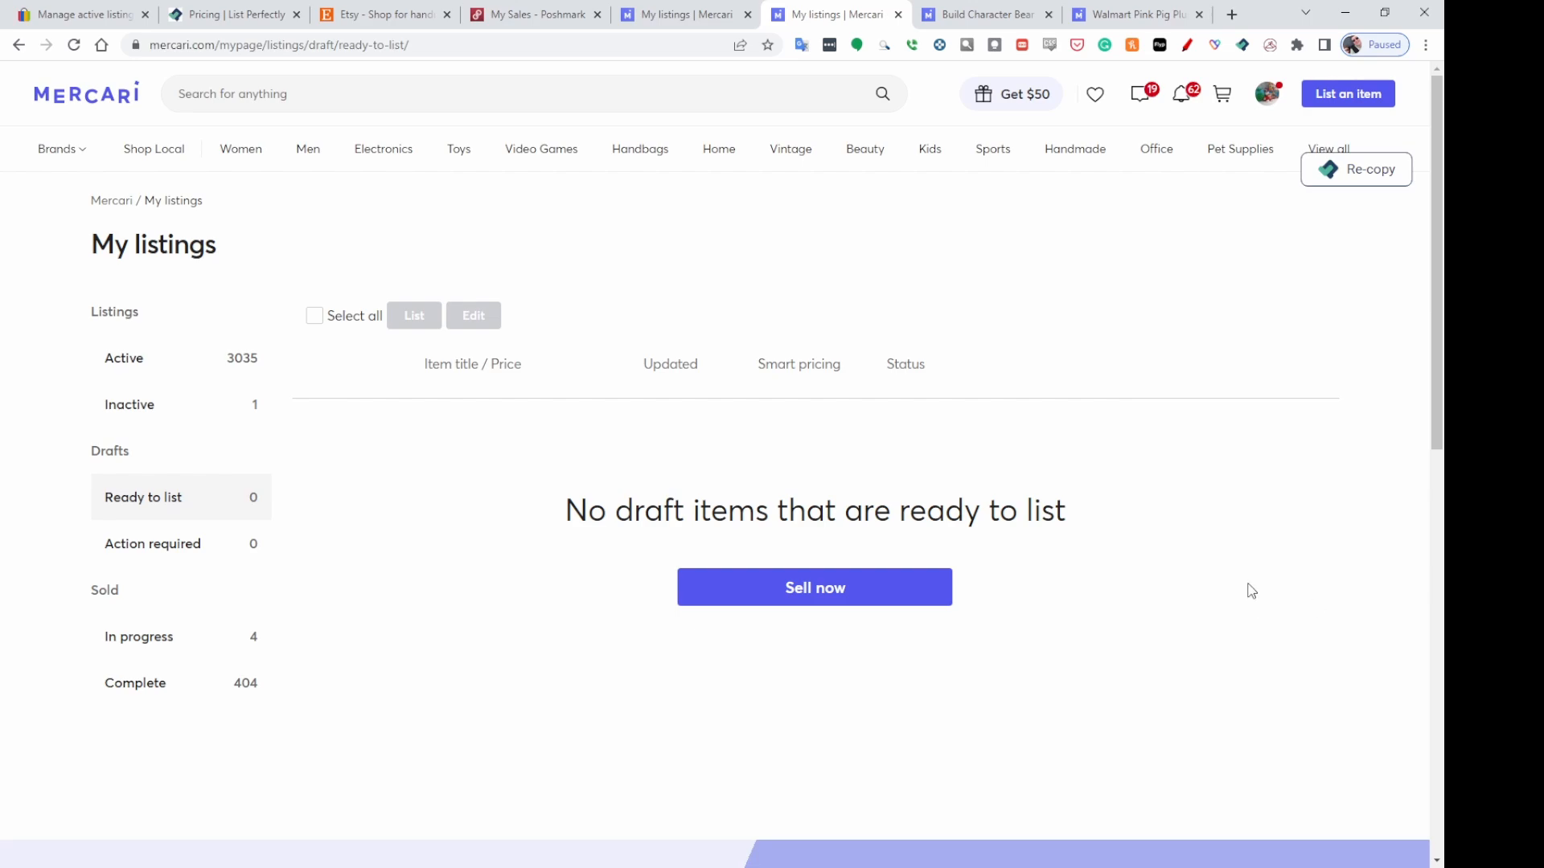
# Close the completed Mercari listing tabs.
pyautogui.click(898, 14)
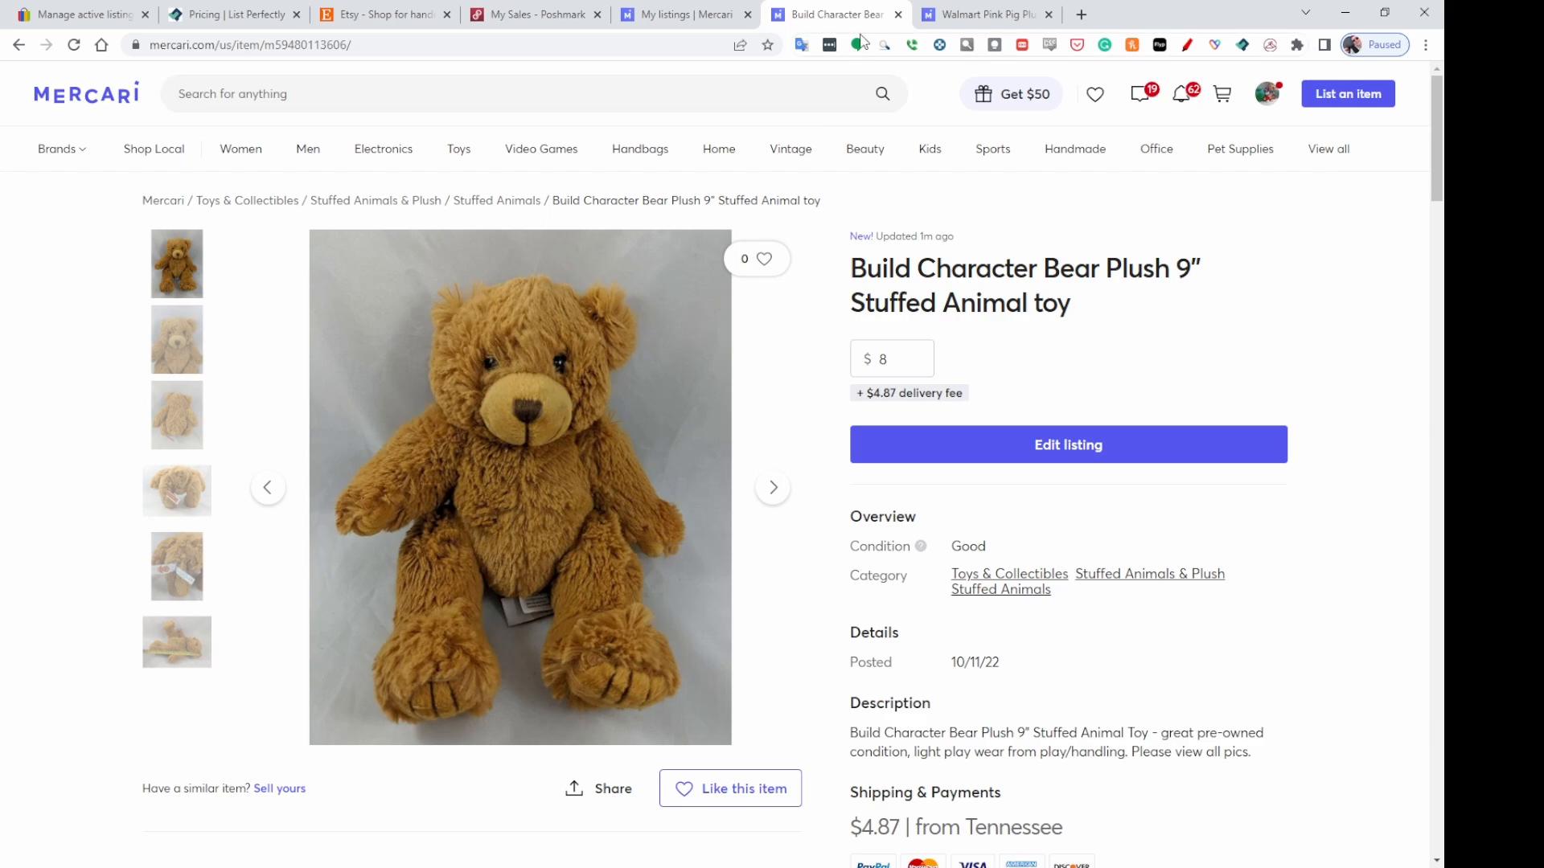
pyautogui.click(898, 15)
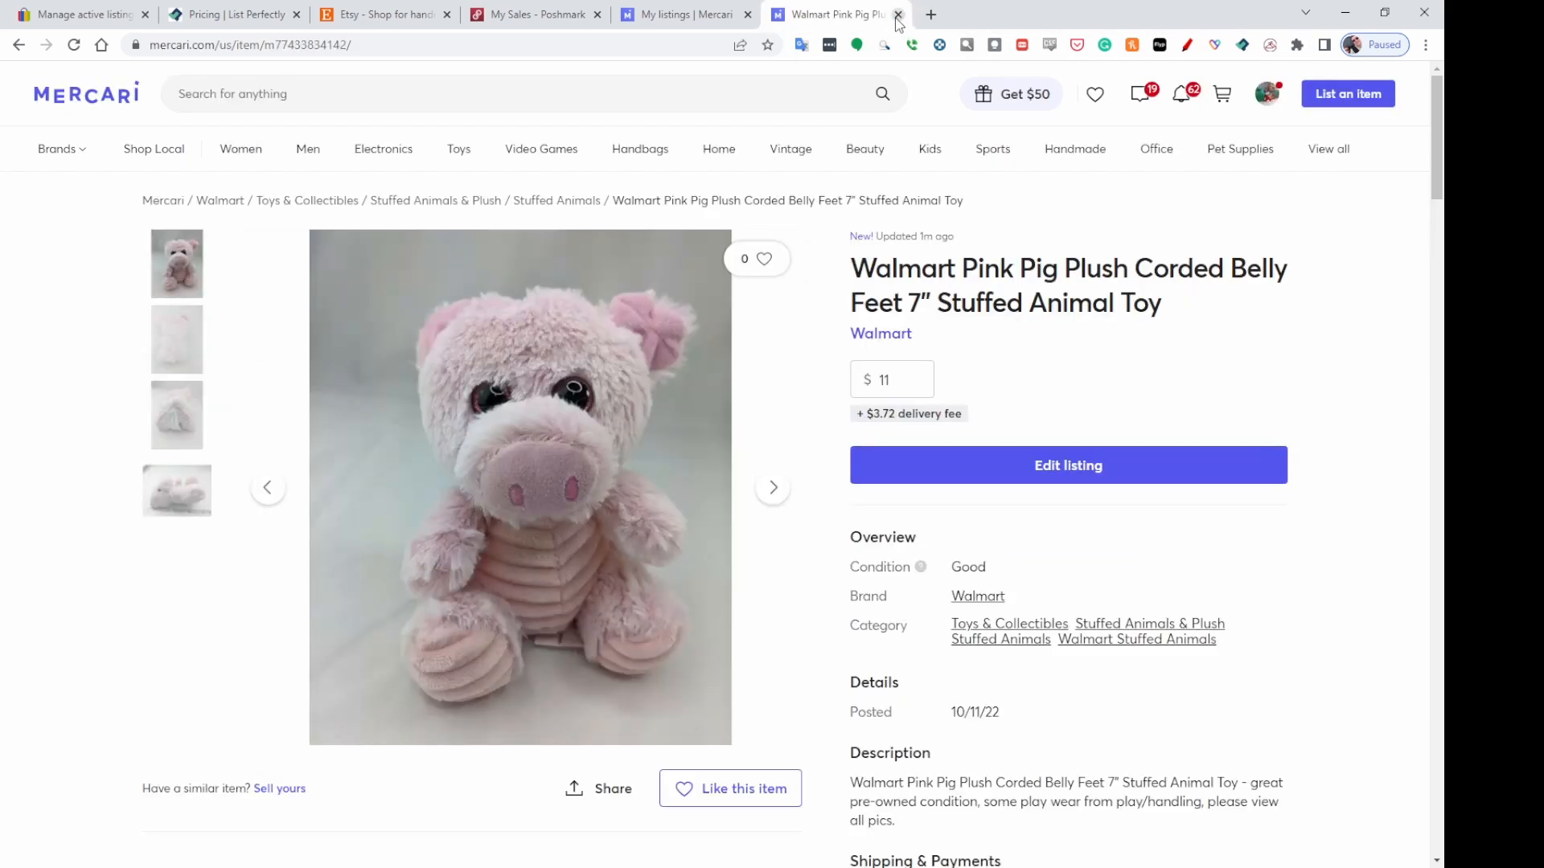